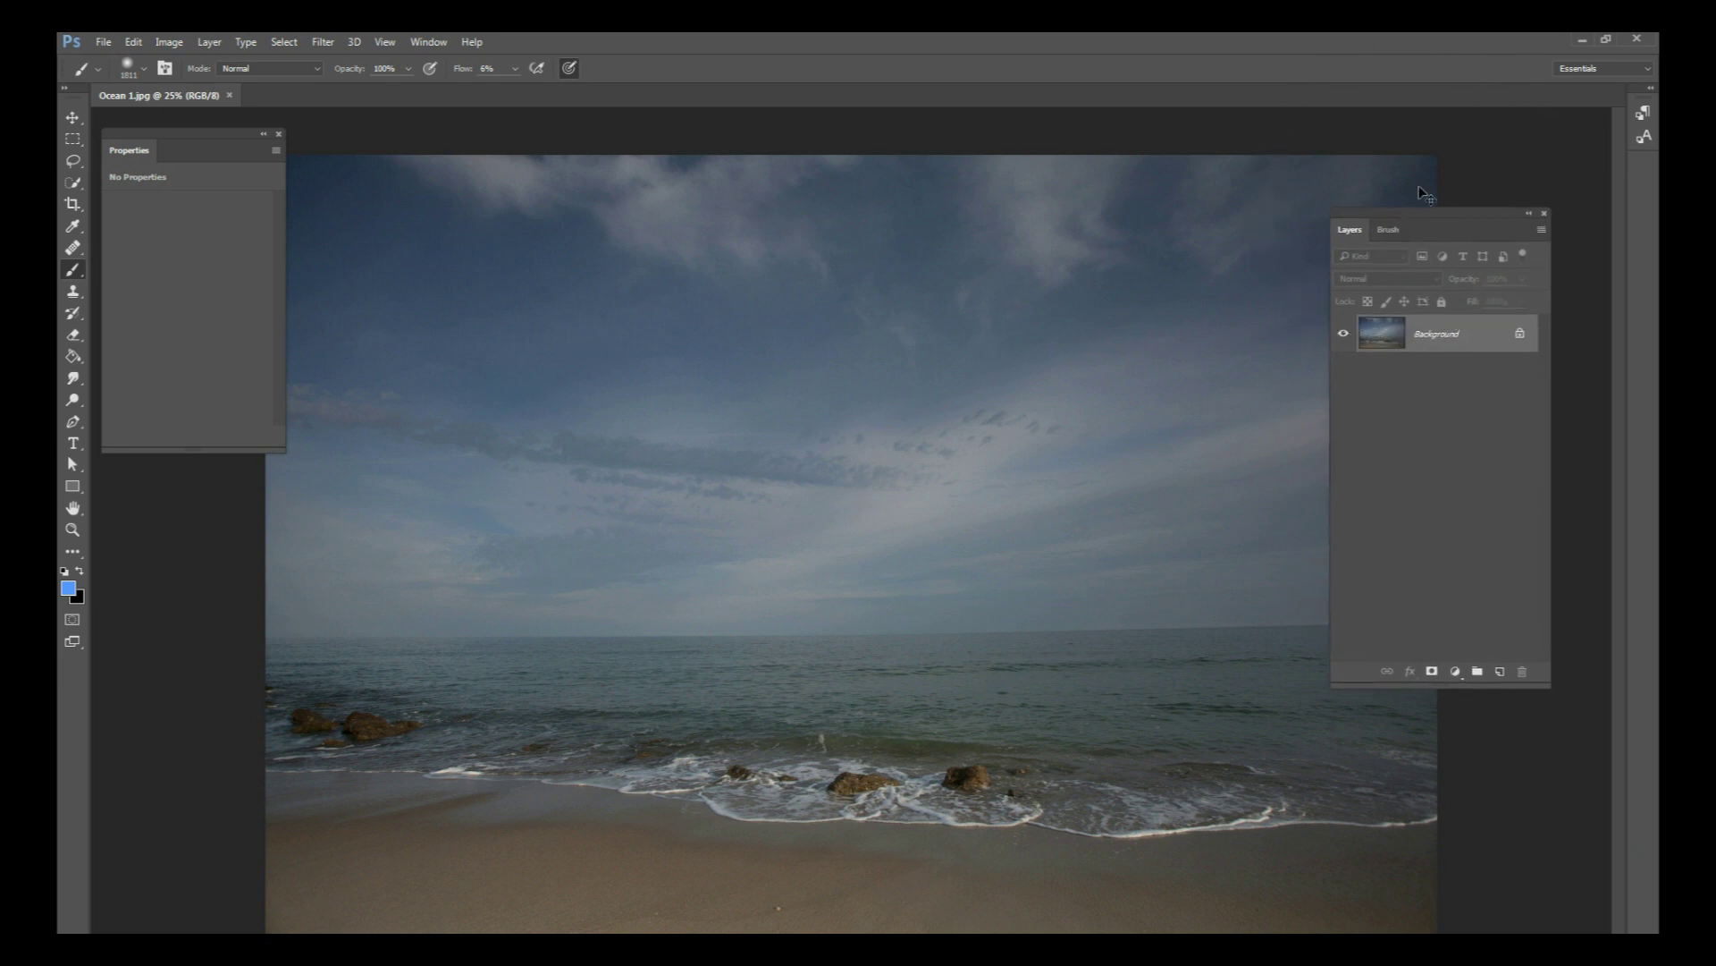
Step: Create a new layer named sky and make a rectangular selection of the whole sky down to the horizon
key("ctrl+minus")
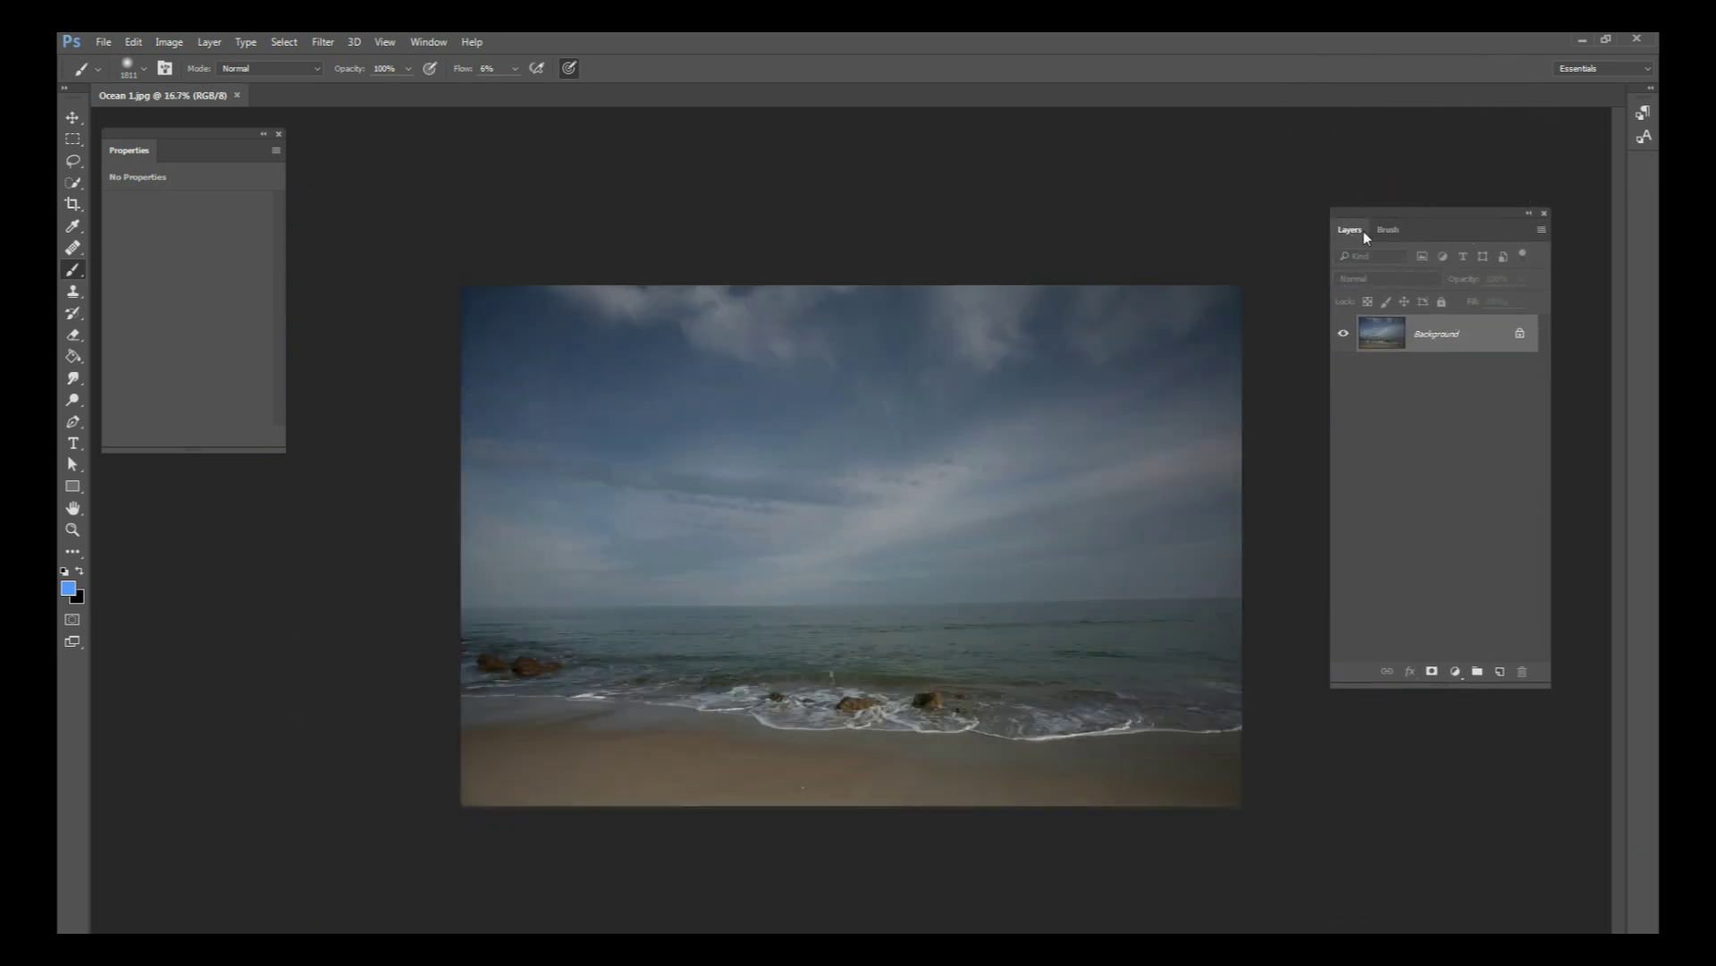
left_click_drag(1379, 221, 1377, 220)
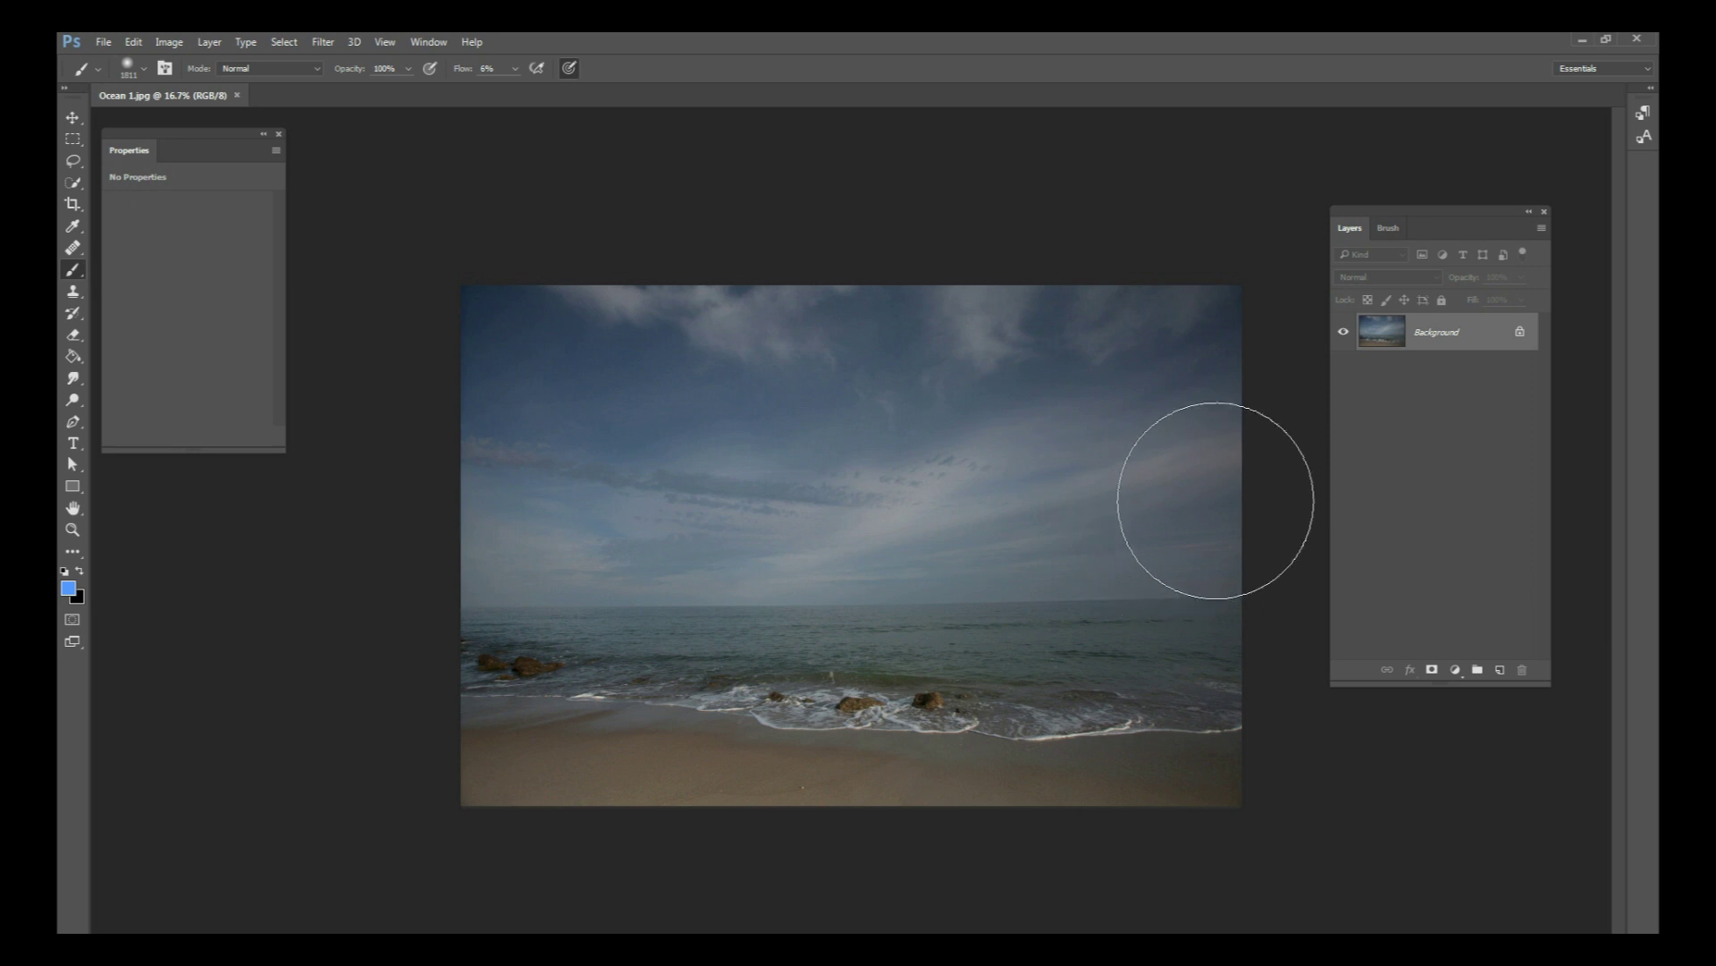
left_click(1501, 672)
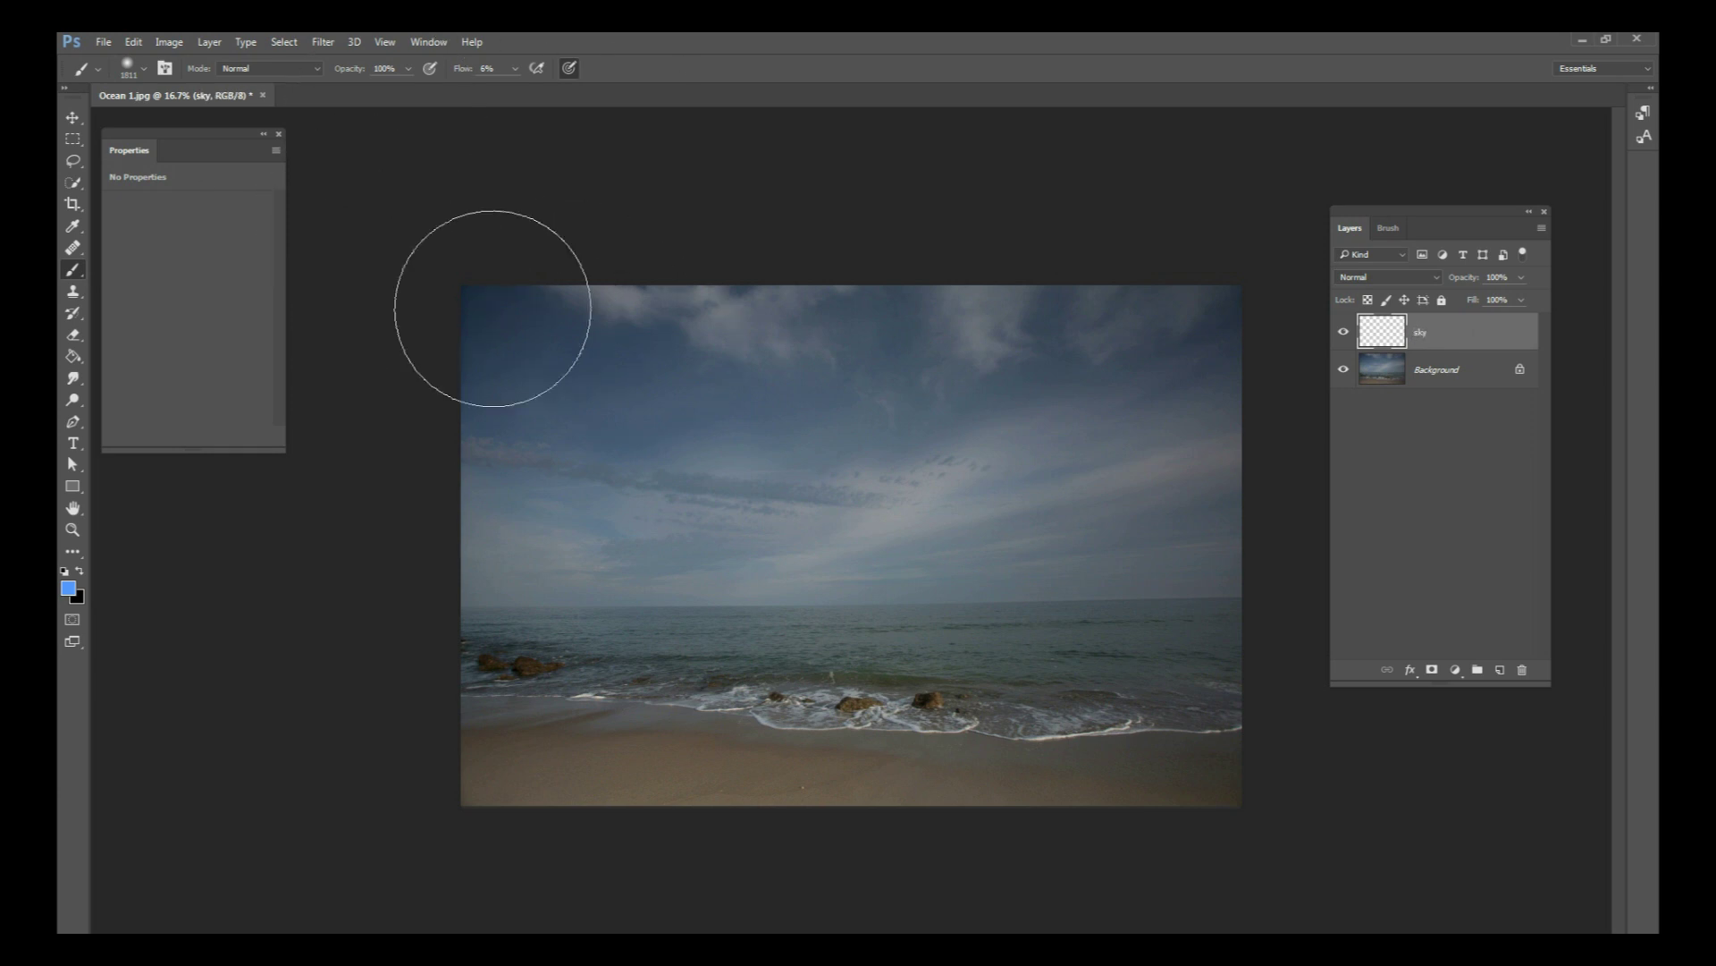
left_click(73, 141)
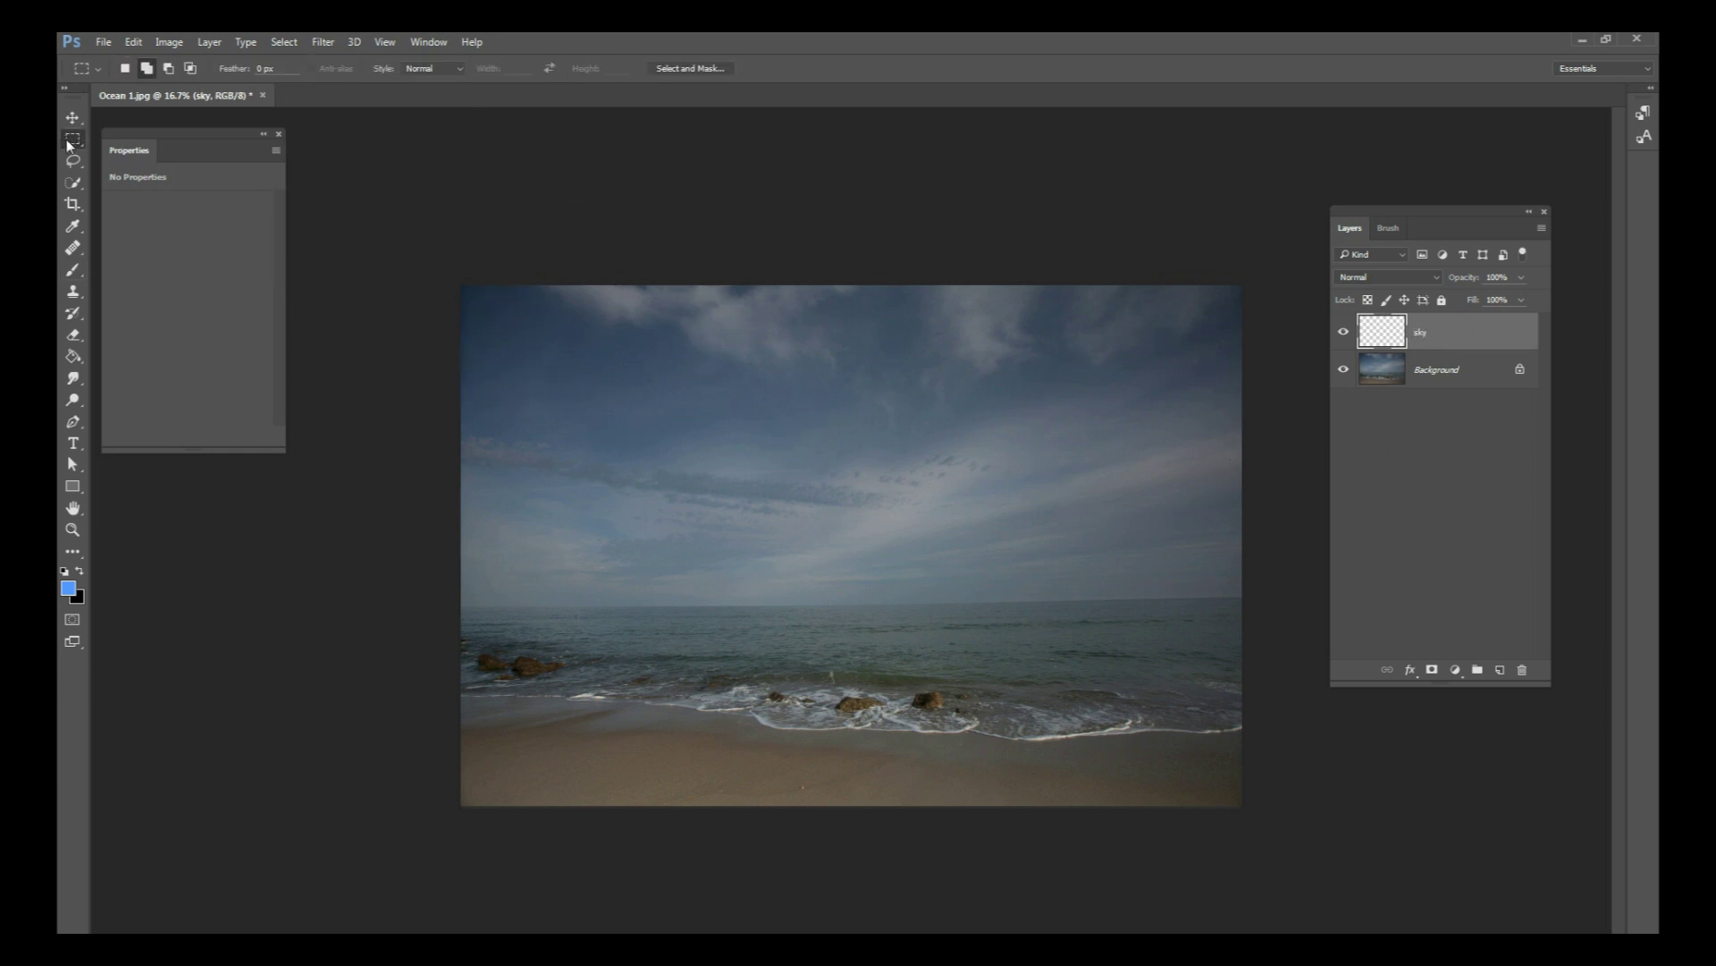
left_click_drag(505, 310, 1268, 608)
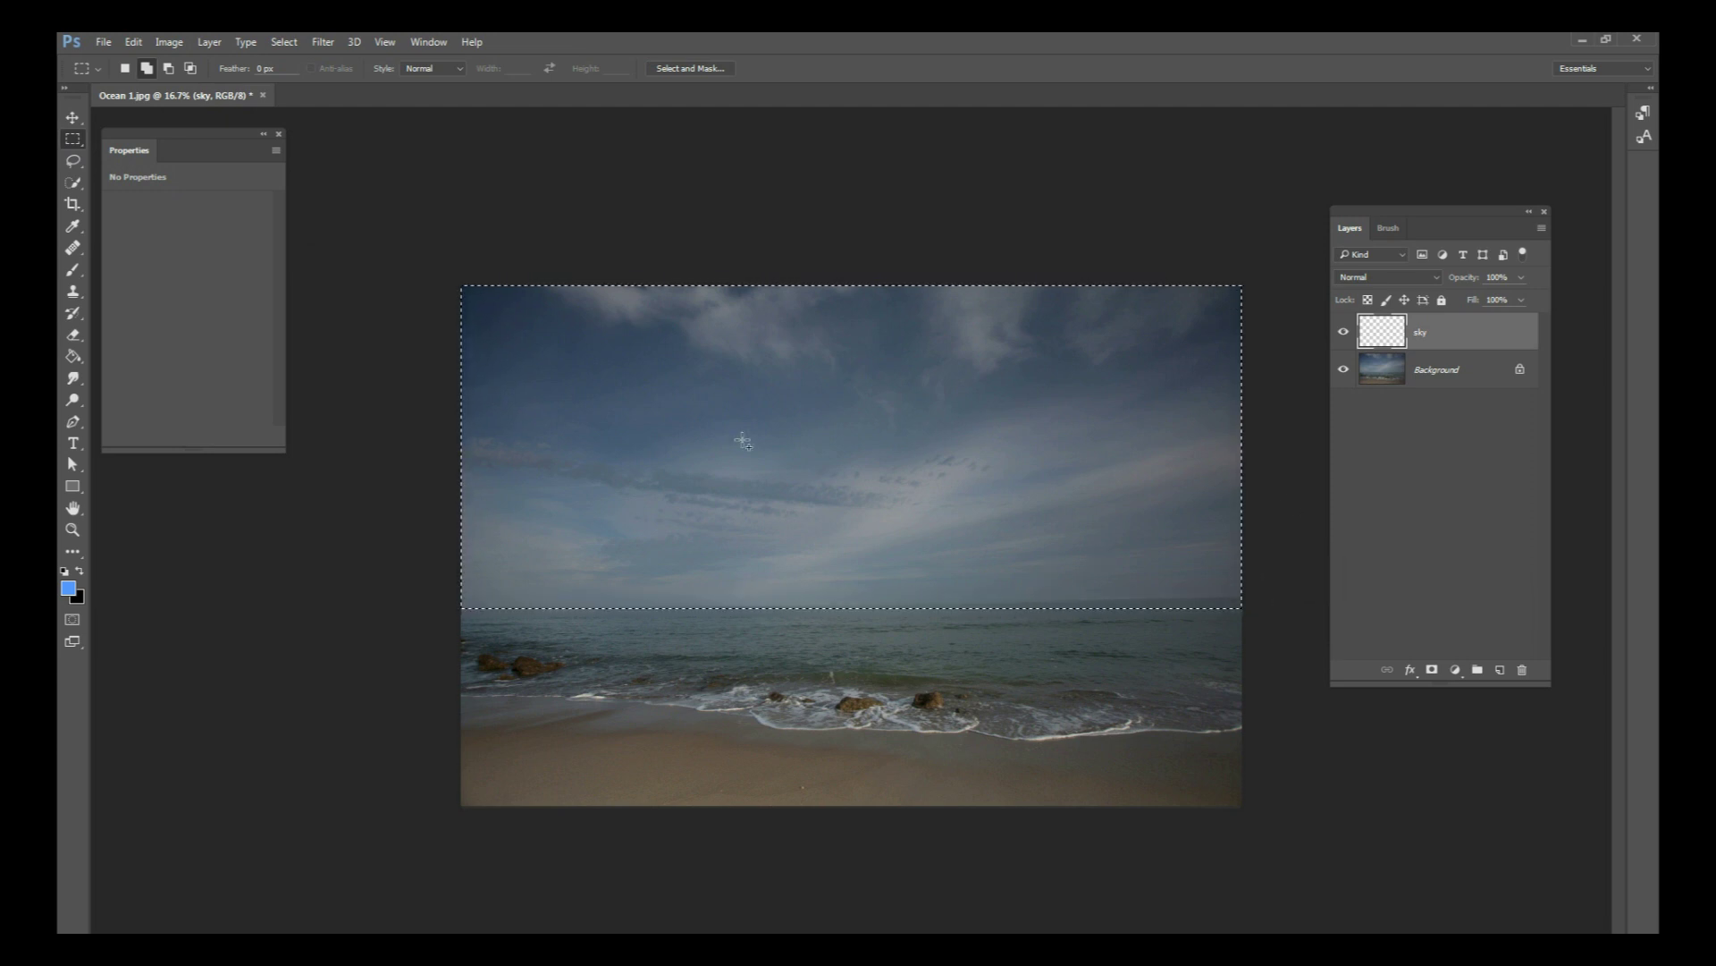
Step: Fill the selected sky area on the sky layer with grey #91939a, then deselect
left_click(68, 588)
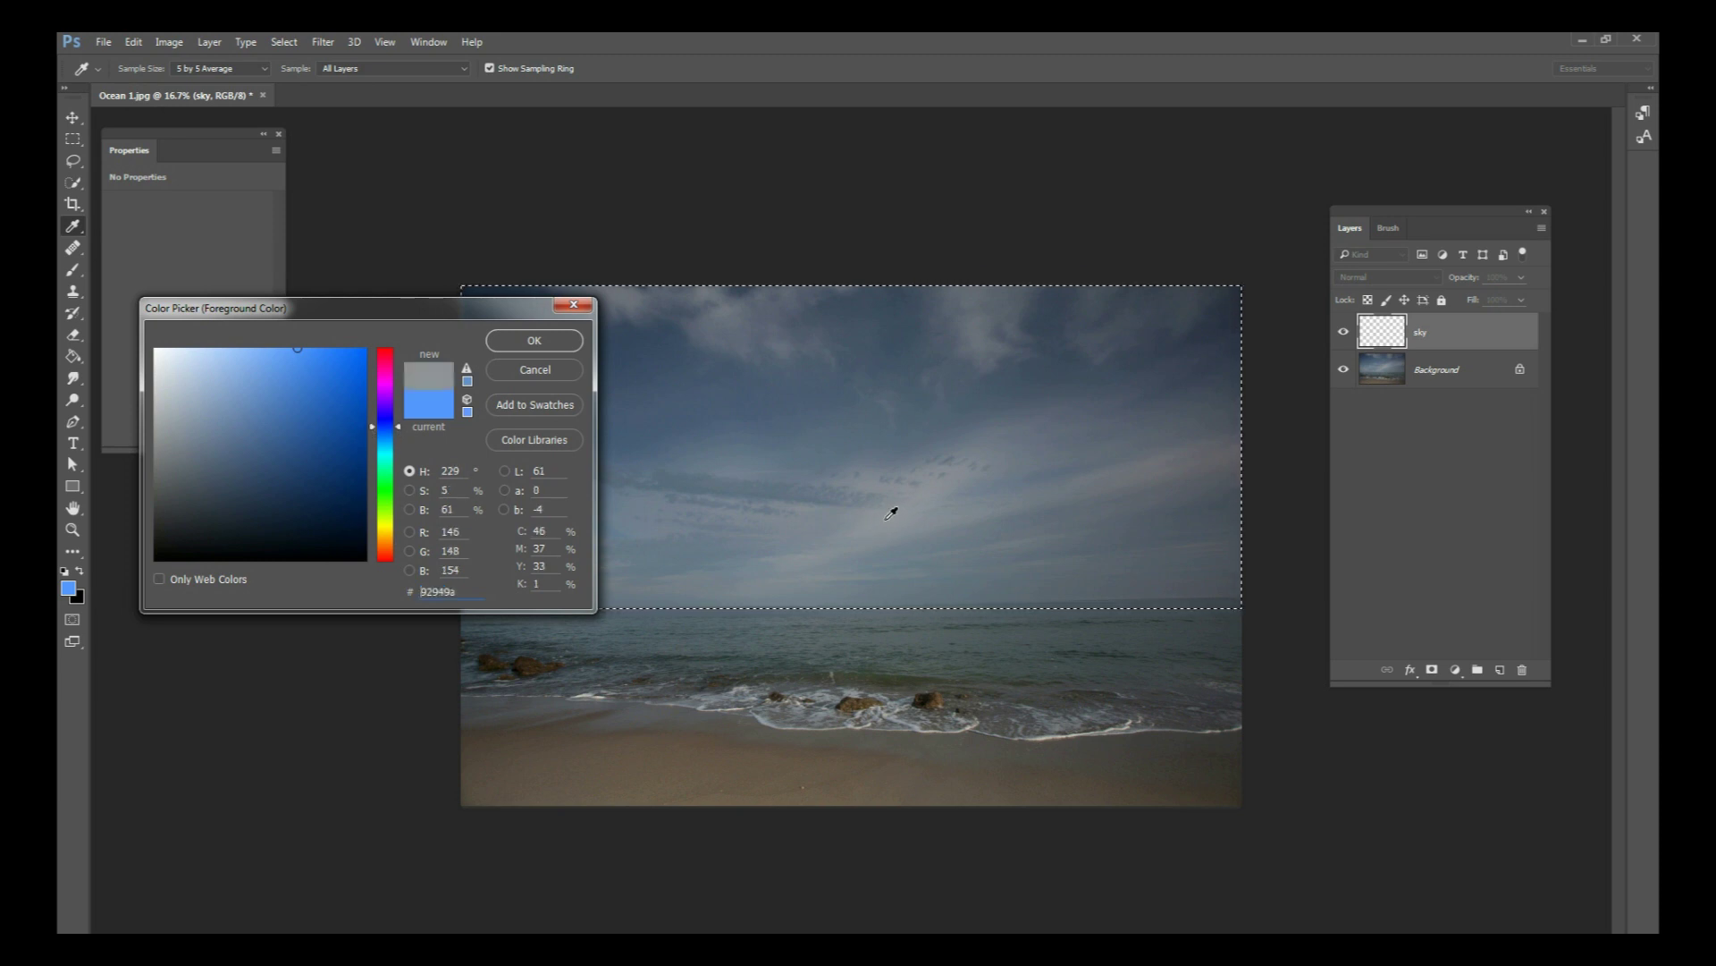
left_click(533, 340)
key("g")
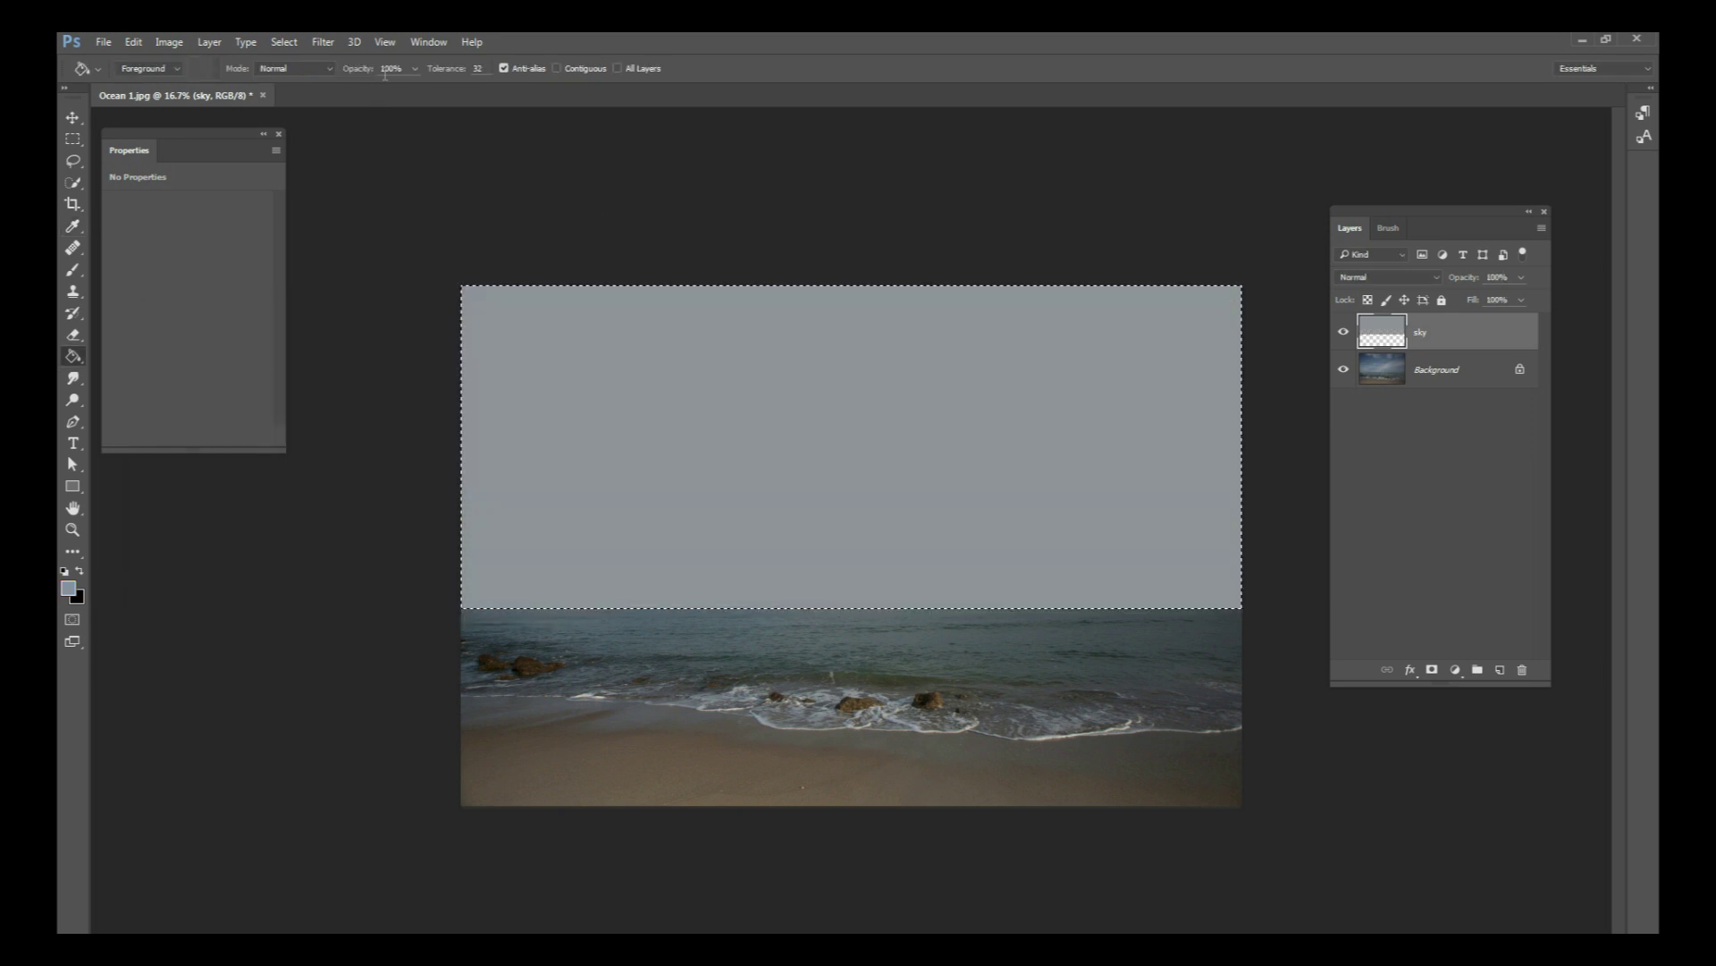
left_click(298, 47)
left_click(303, 75)
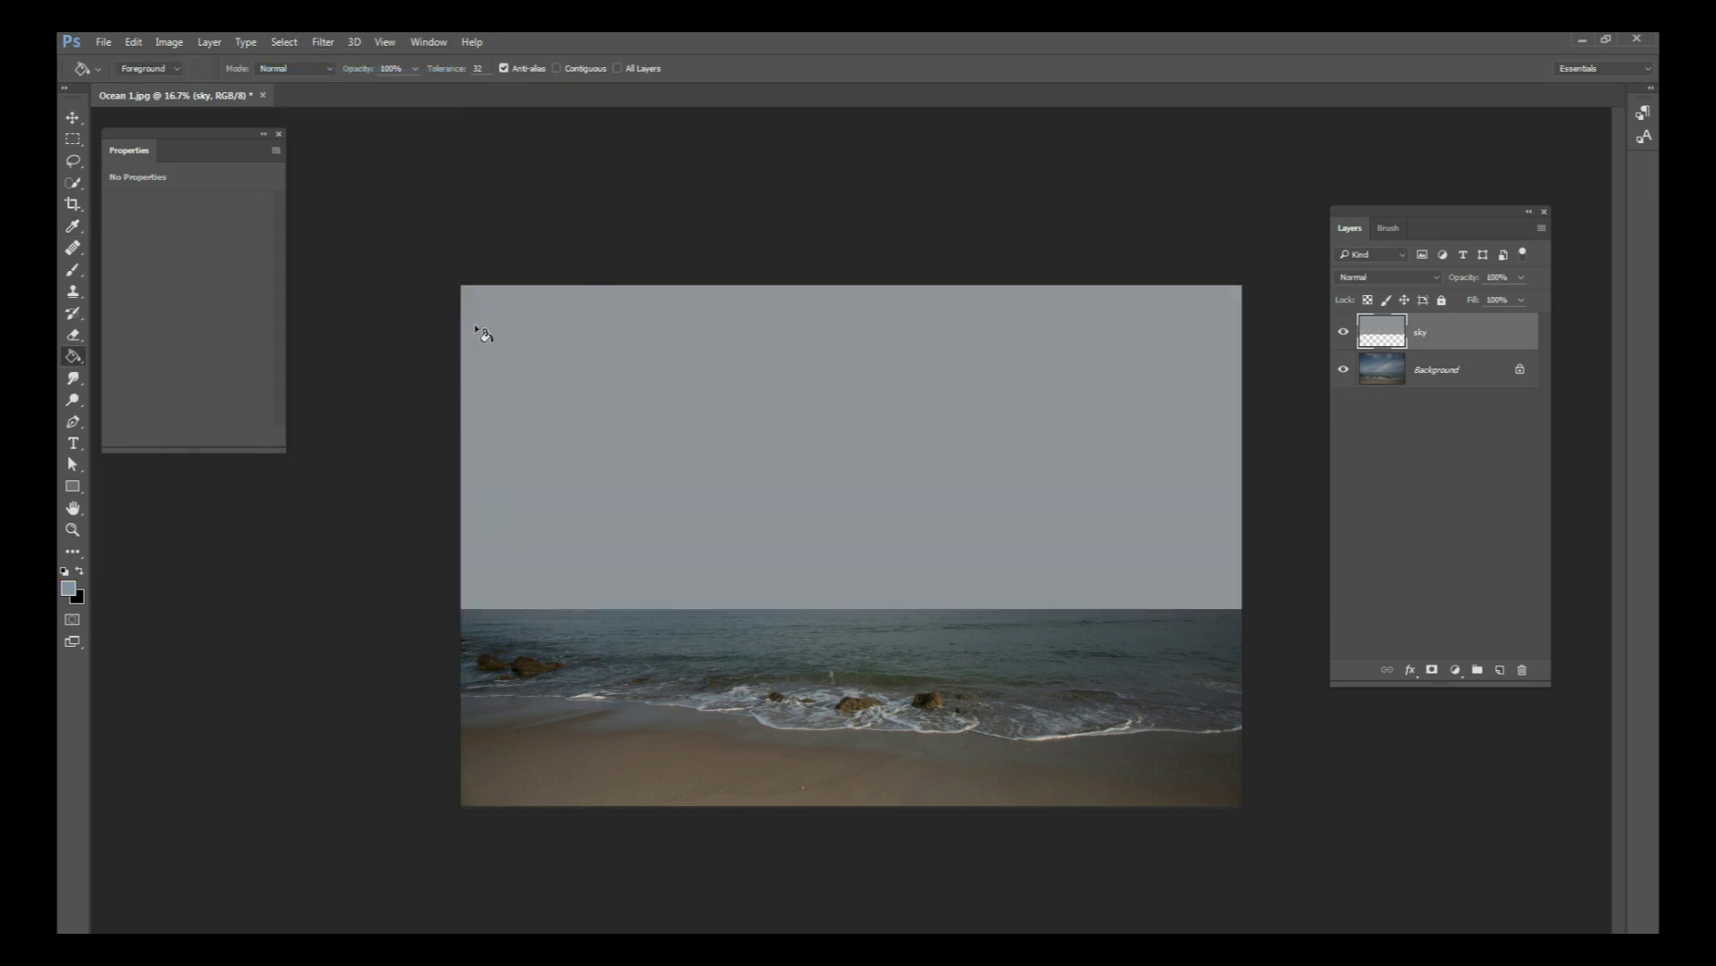
Step: Add a new layer named clouds above the sky layer and clip it to that layer
left_click(1501, 670)
key("ctrl+alt+g")
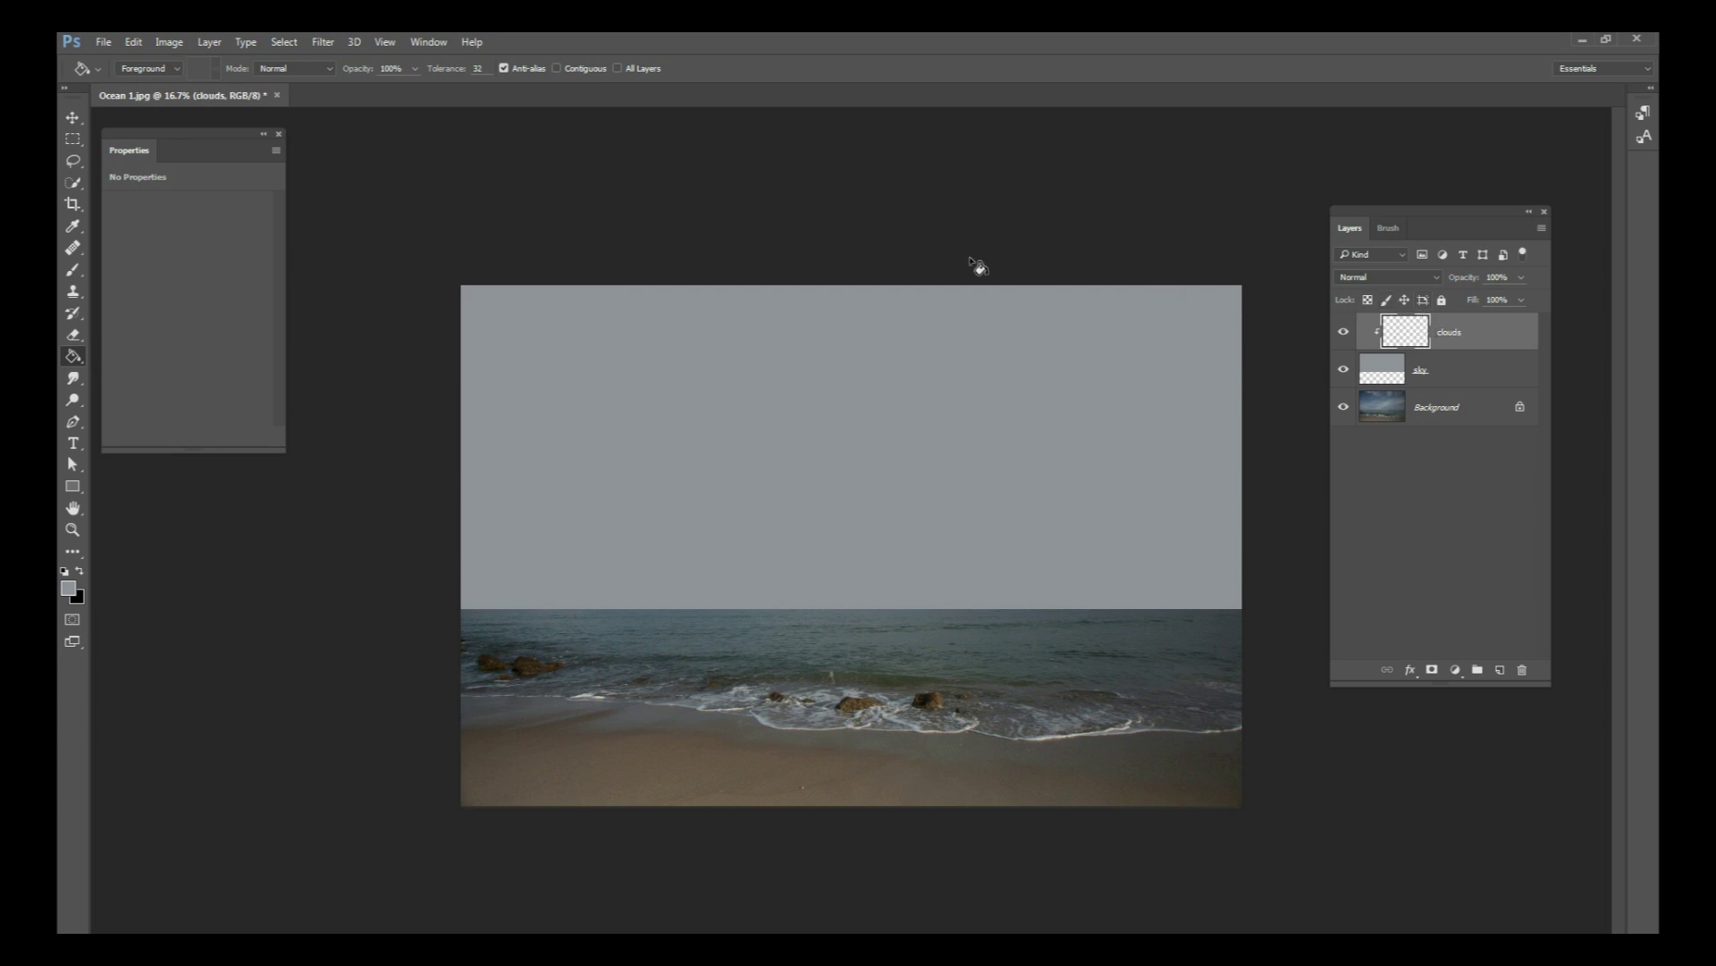
Step: Choose the irregular textured brush tip with preset size 36 for the Brush tool and enlarge it to over 400 px
left_click(74, 269)
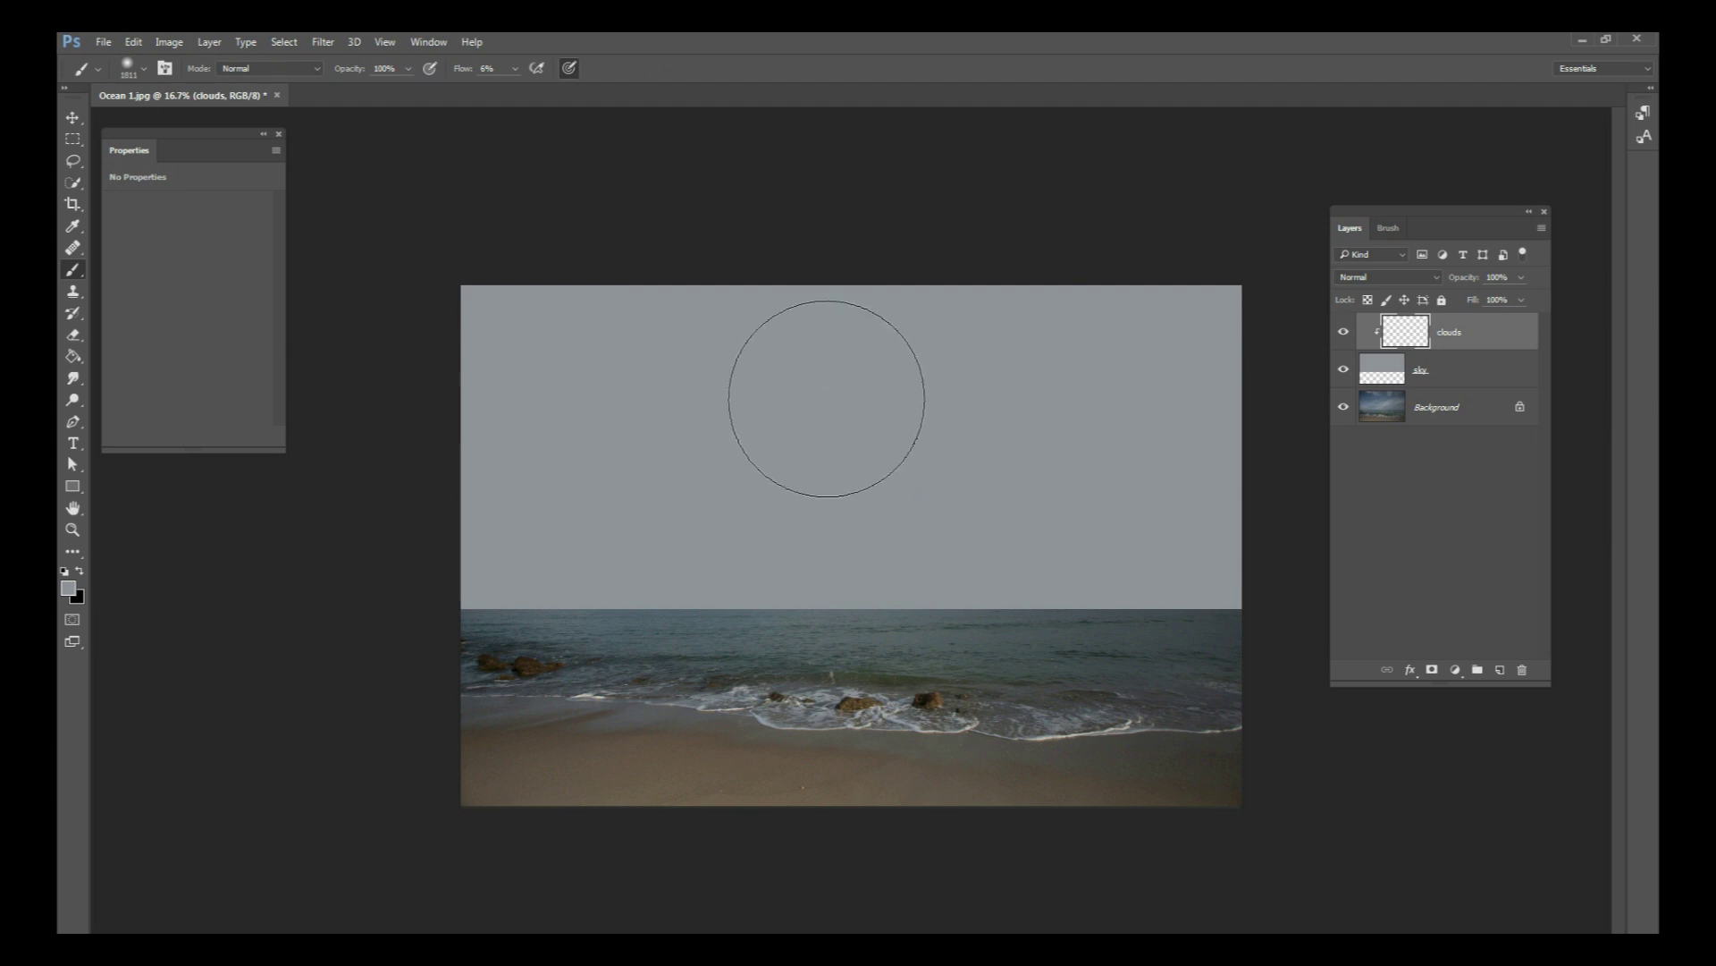
right_click(822, 425)
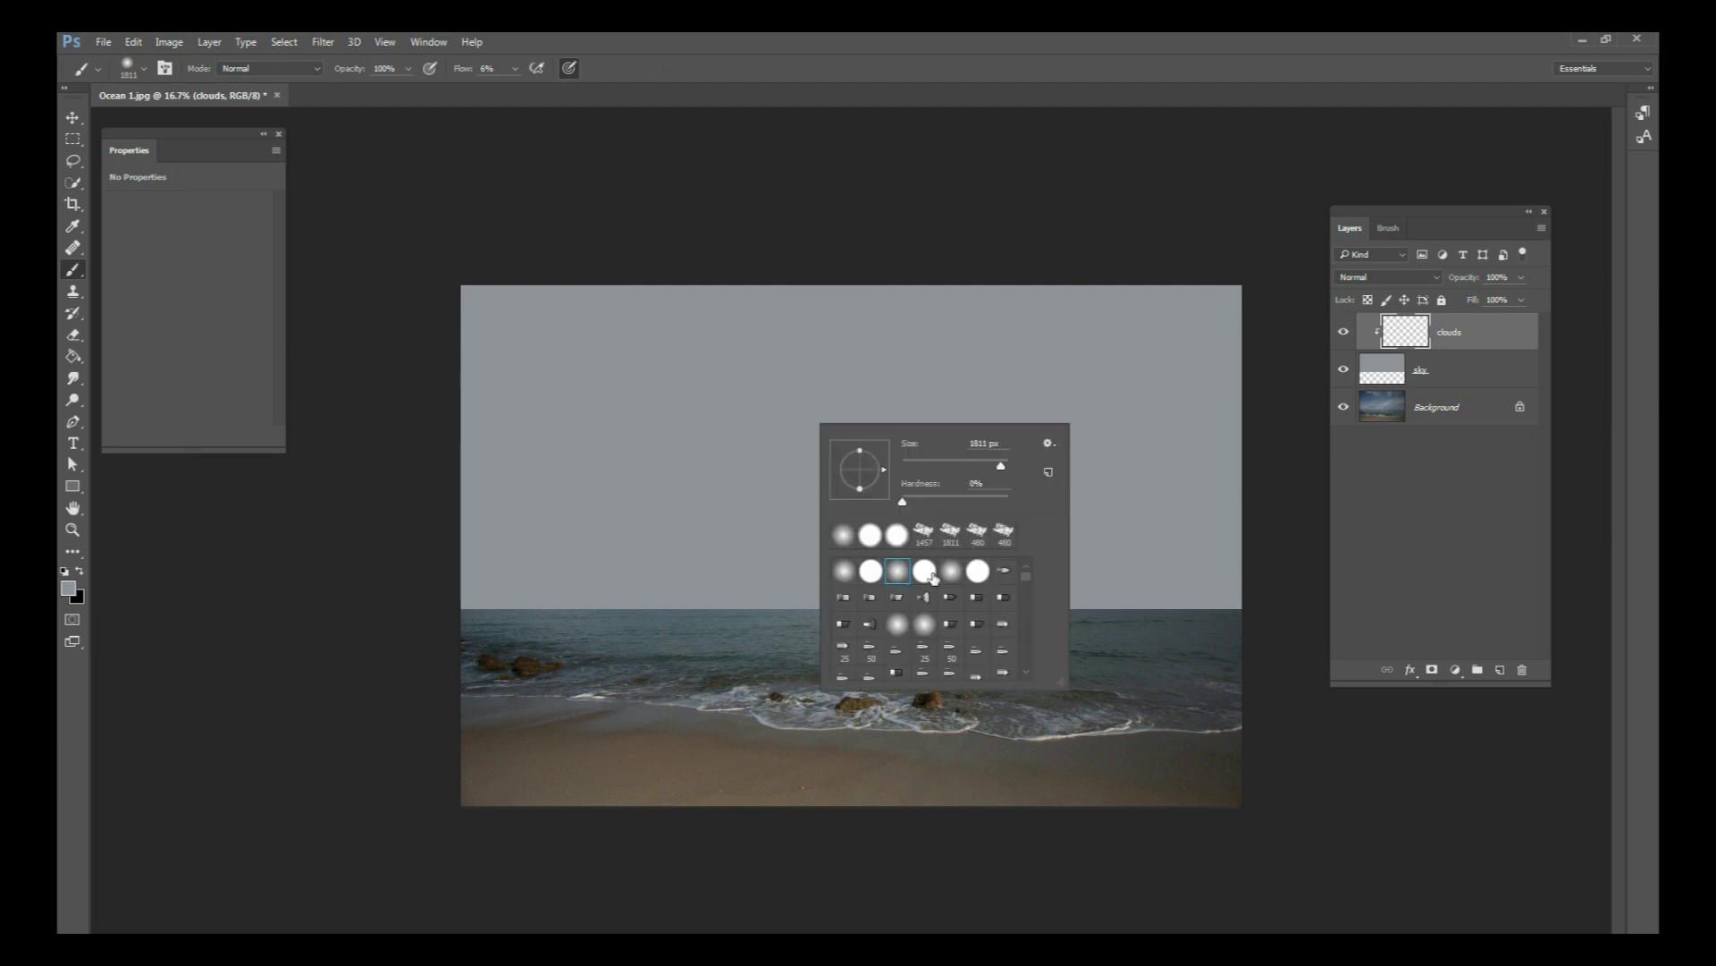
scroll(1026, 673, "down", 2)
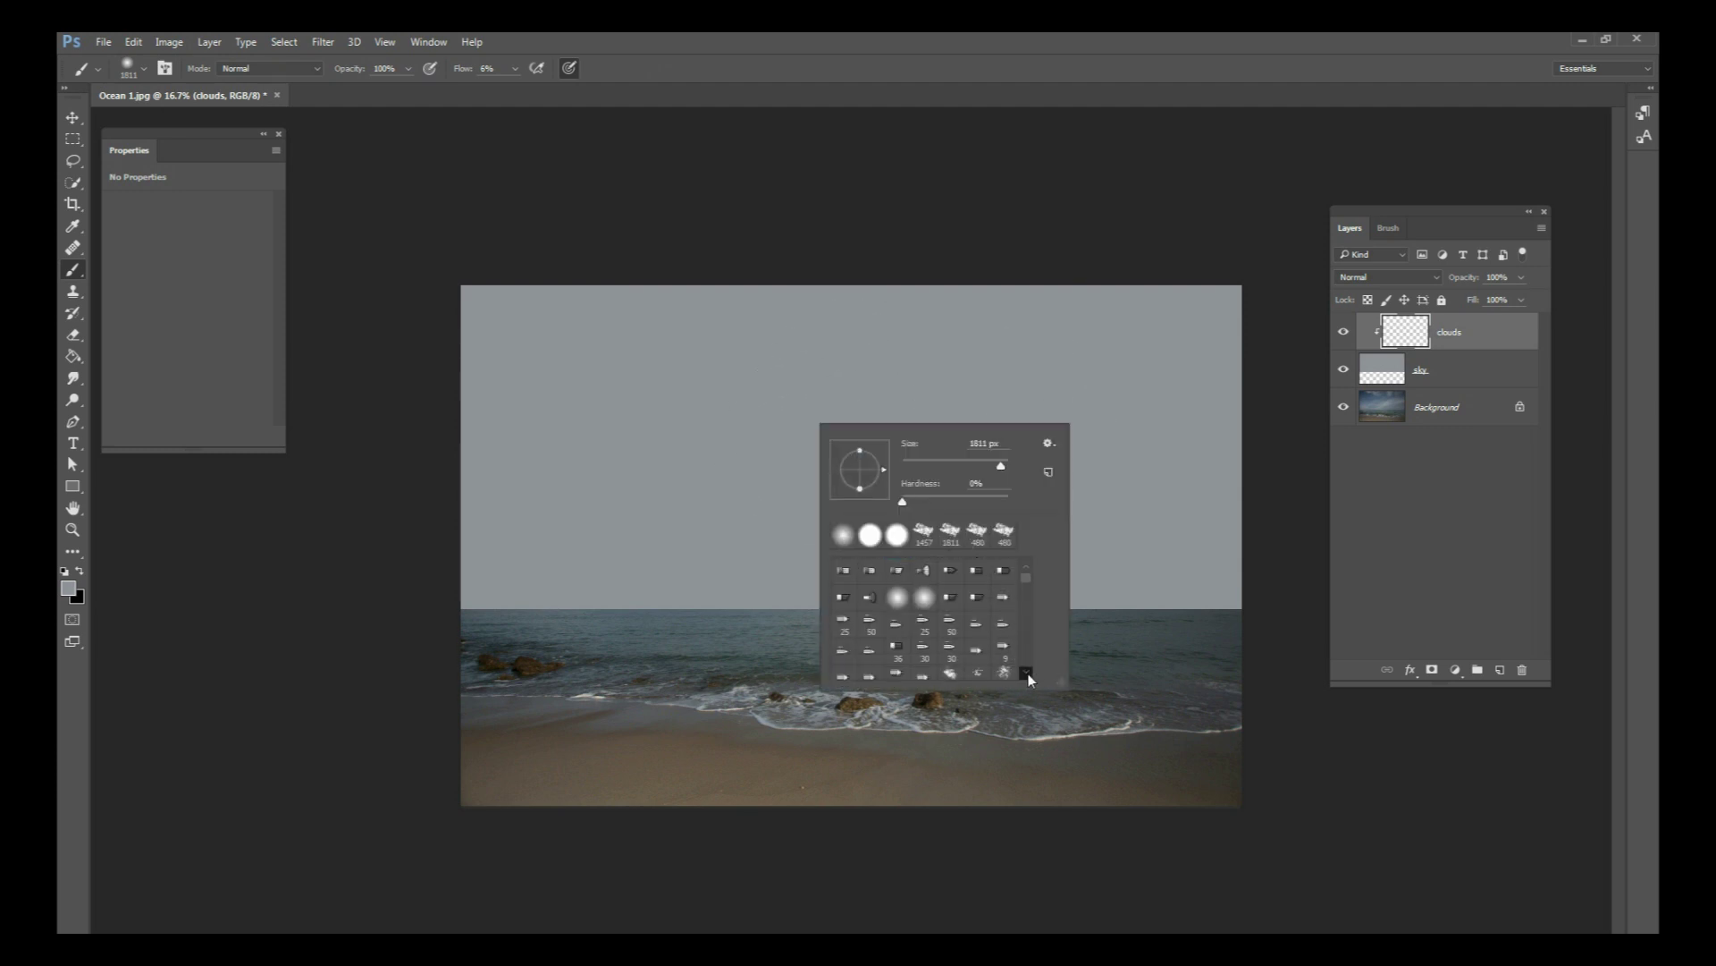
scroll(1028, 672, "down", 4)
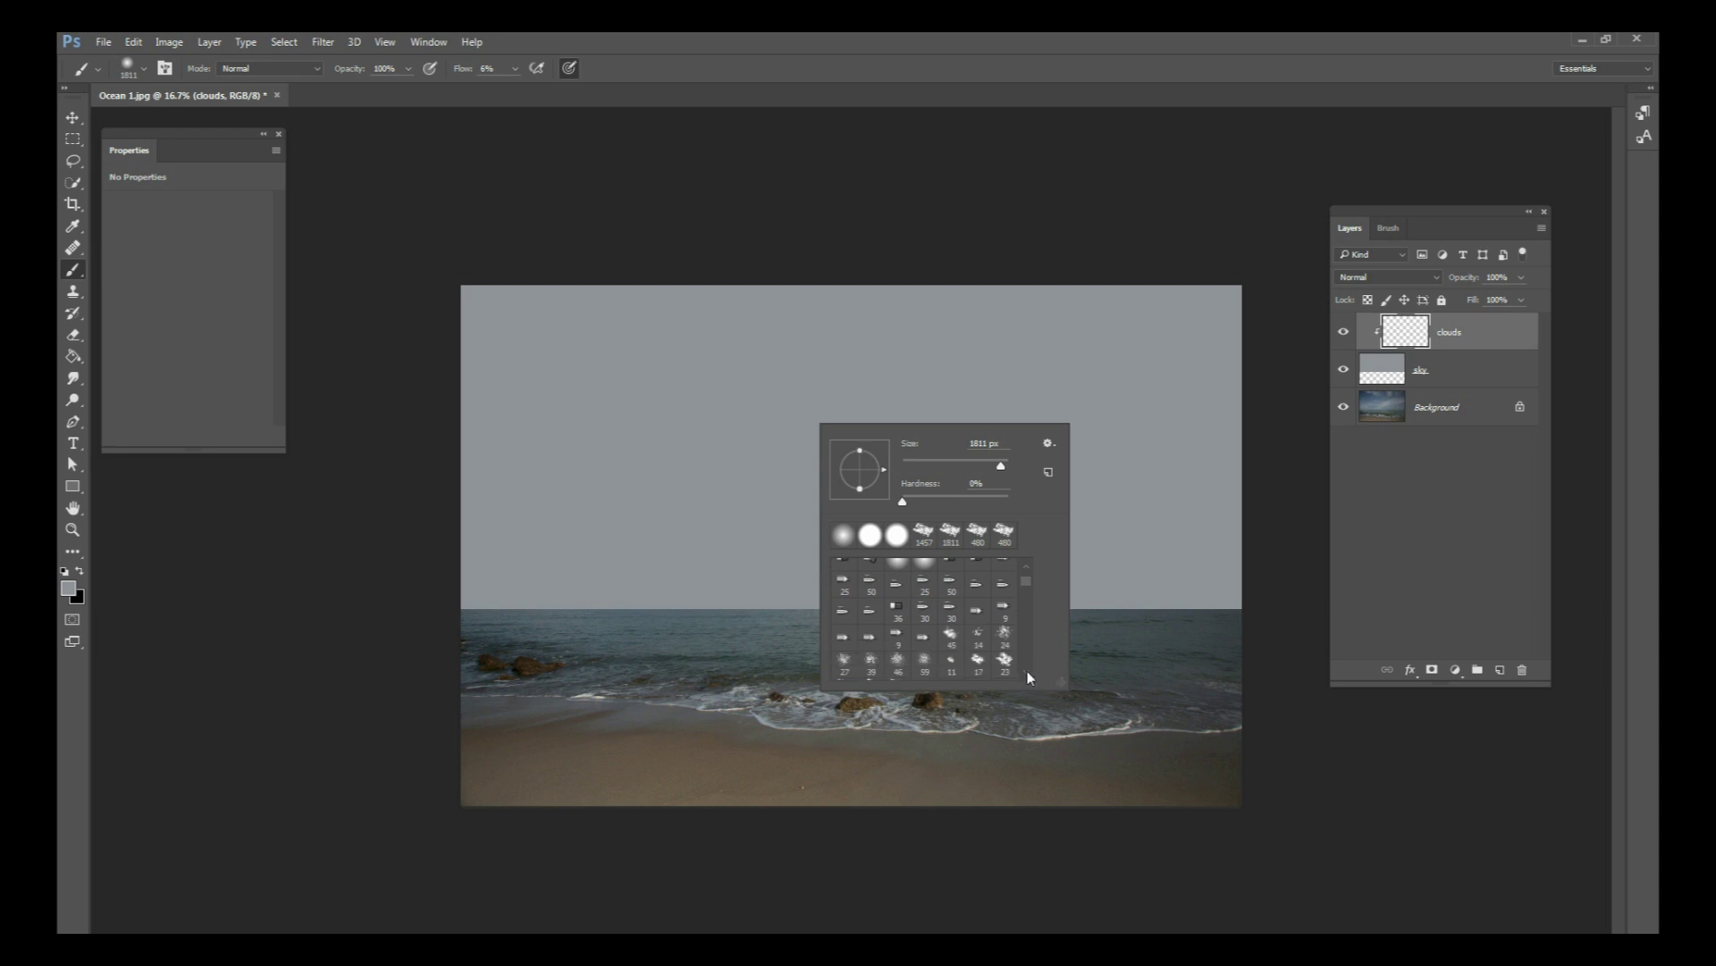
scroll(1028, 669, "down", 1)
left_click(844, 660)
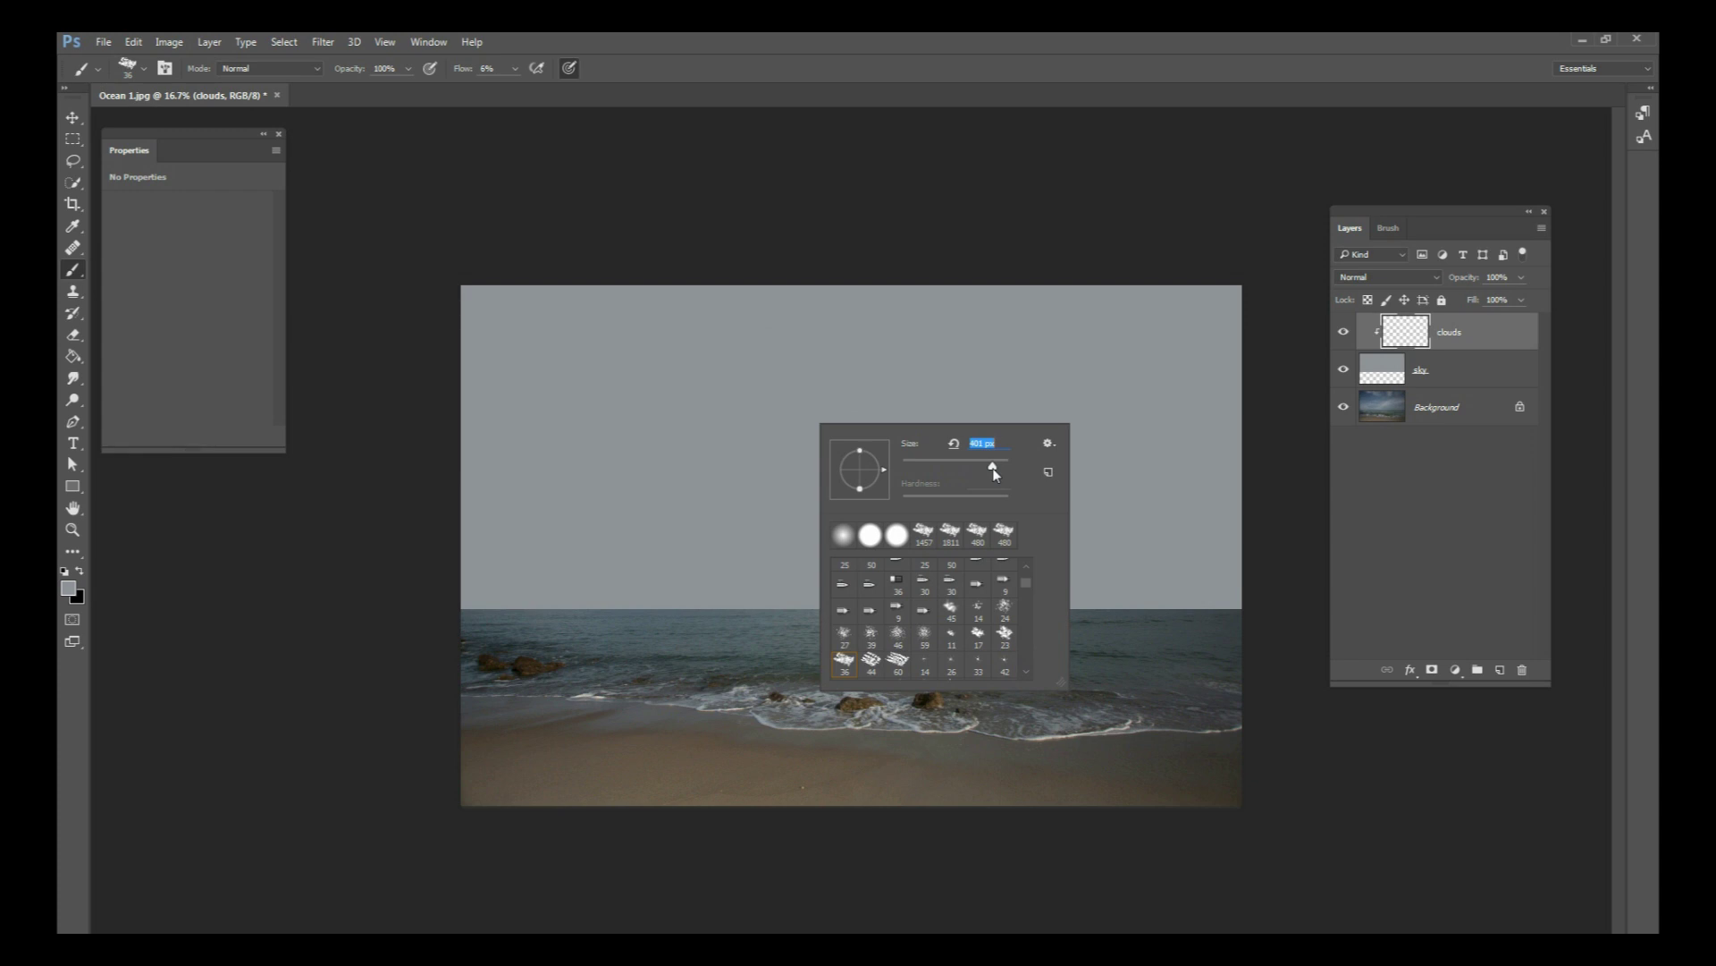
Step: Set the brush flow to 100% and the foreground color to dark grey #484848
left_click(516, 69)
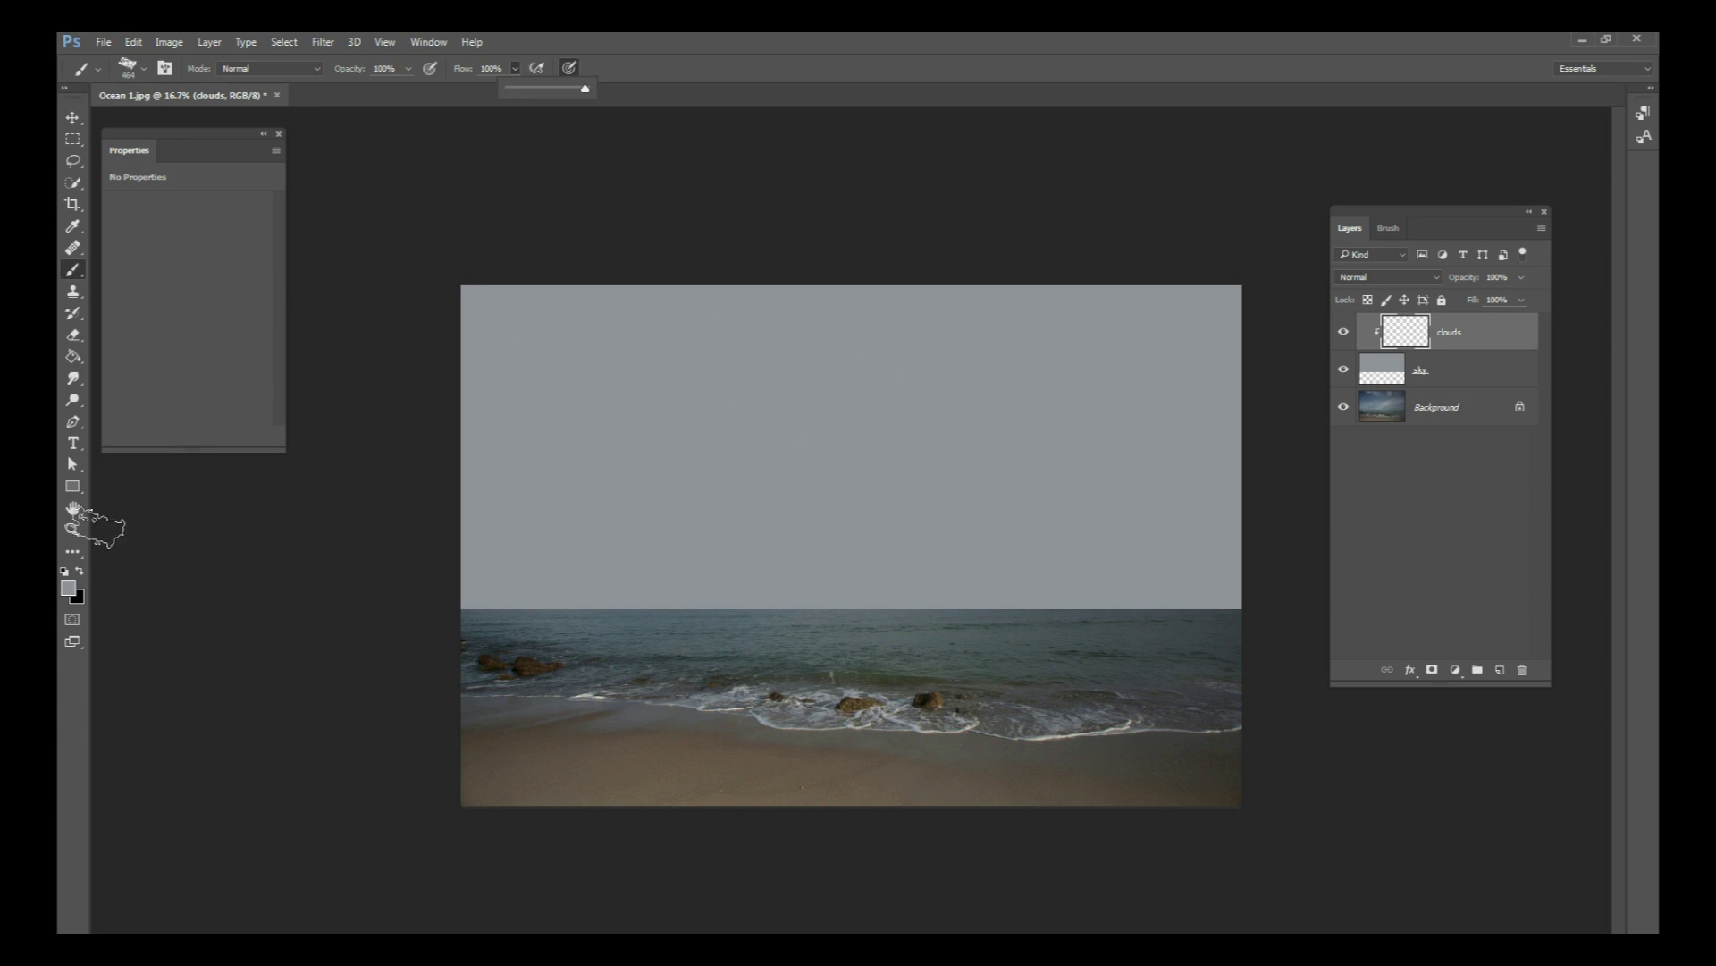
left_click(70, 588)
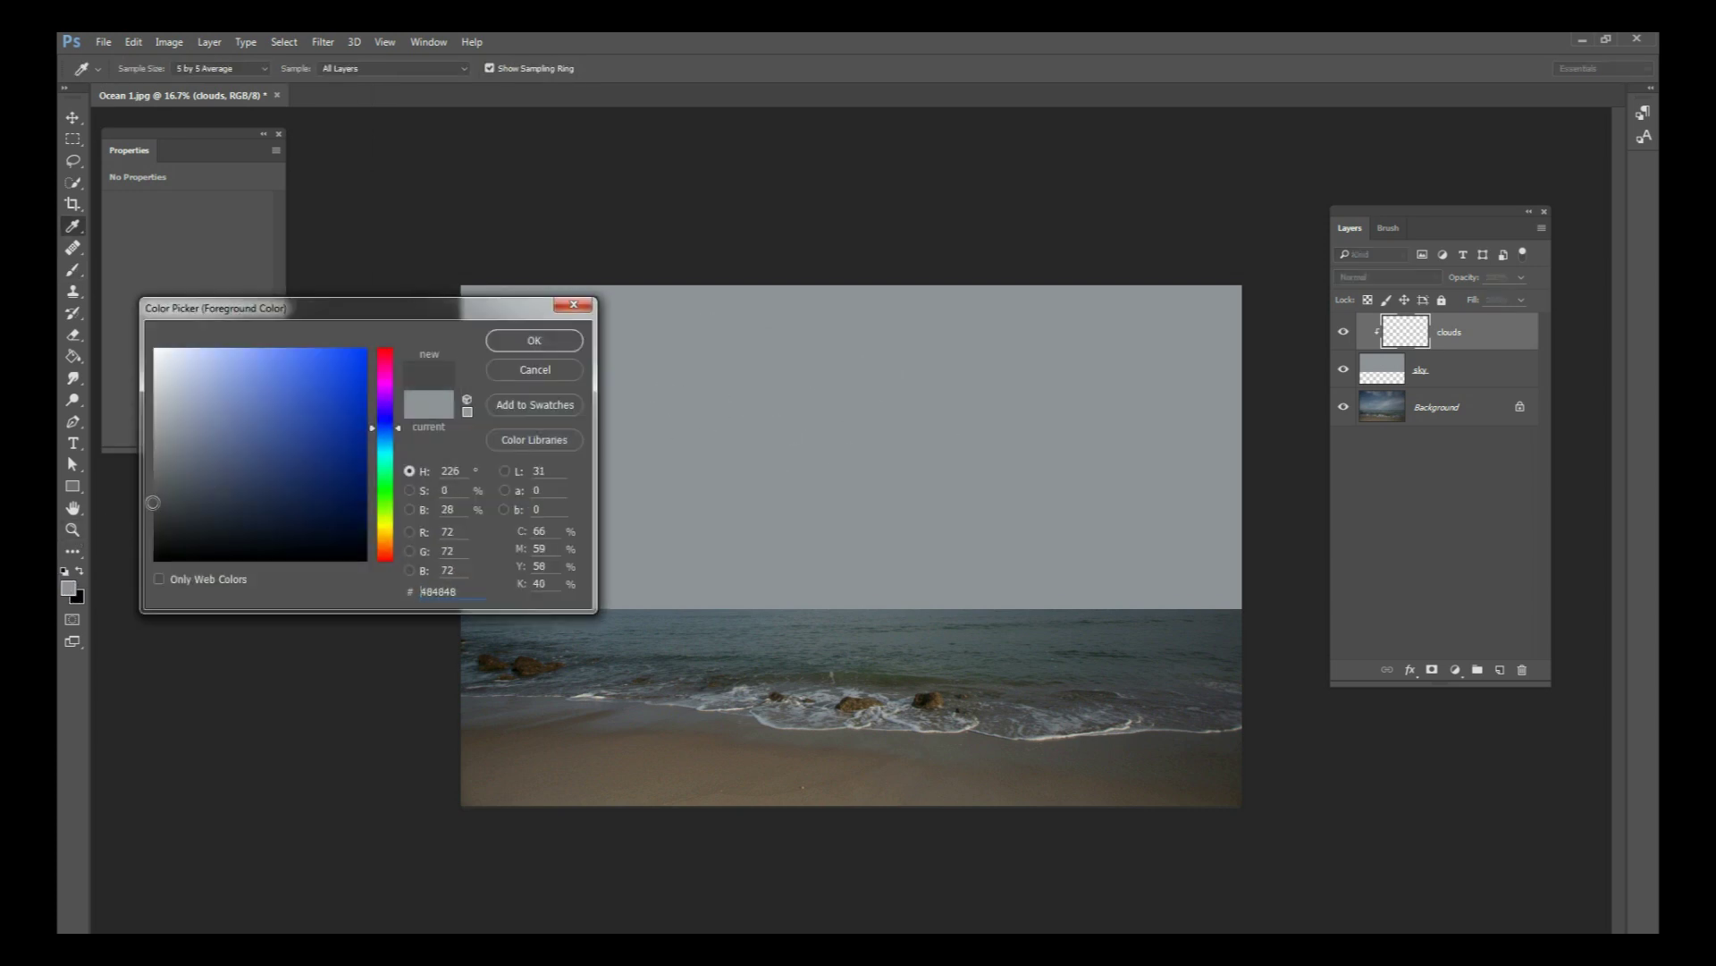
left_click(566, 344)
Step: Try dark cloud strokes across the middle of the grey sky at full flow, undoing each one
left_click_drag(657, 458, 1098, 445)
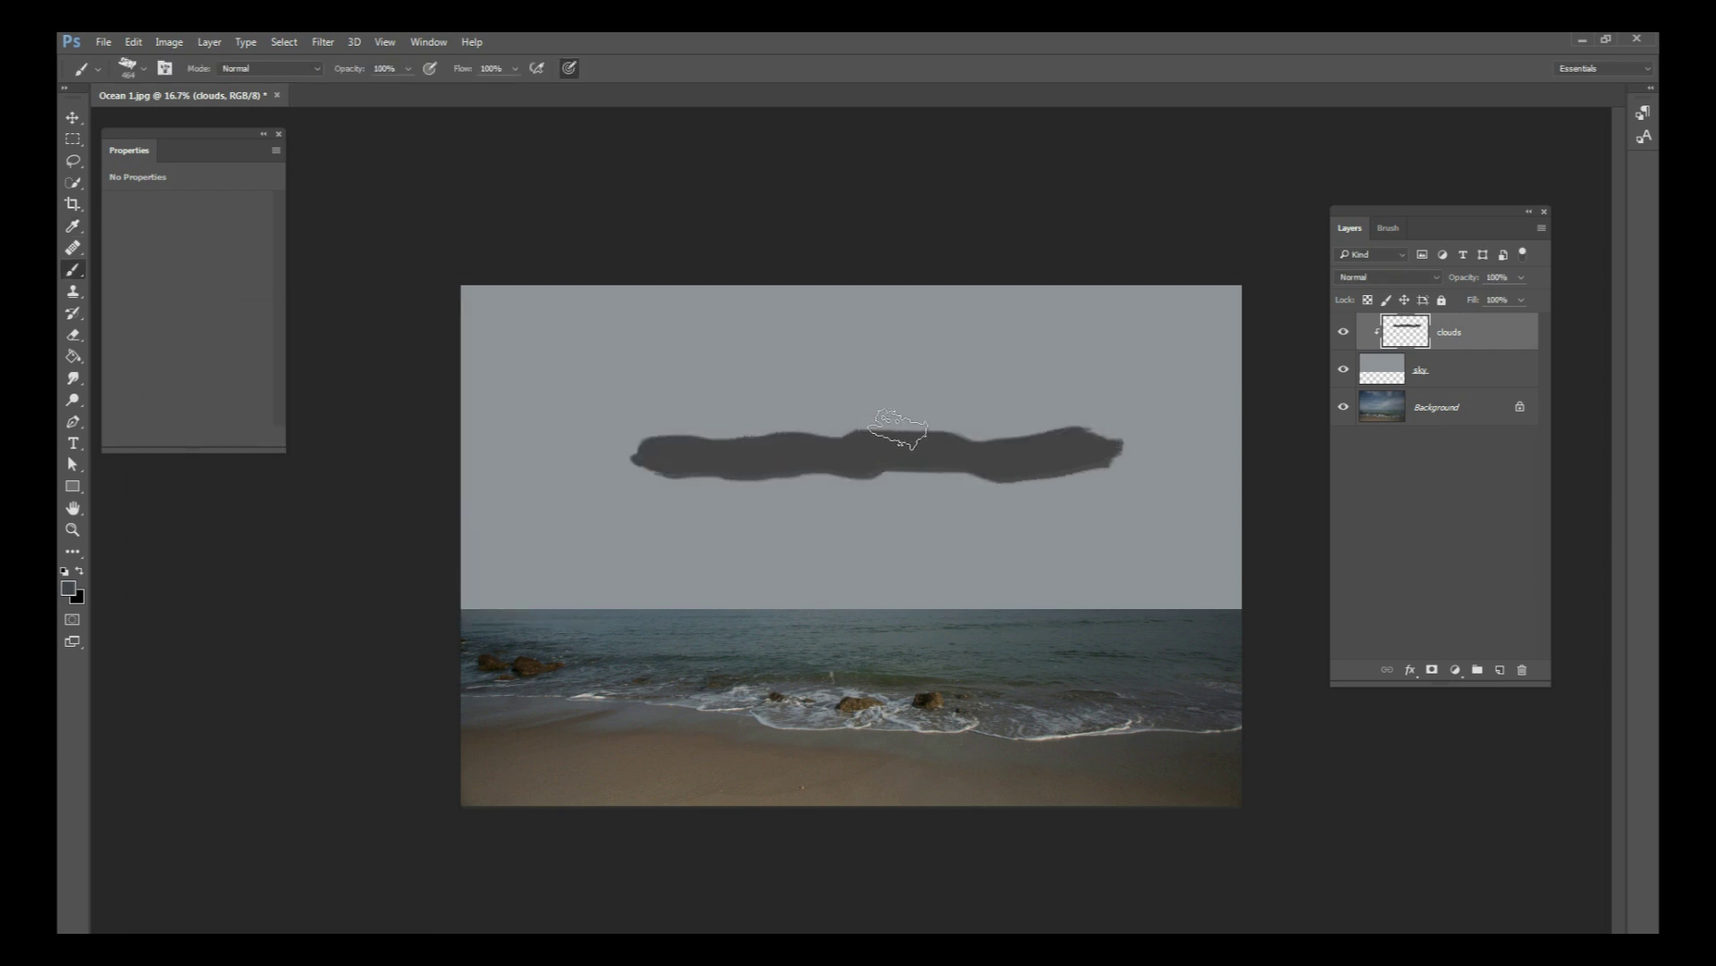
key("ctrl+z")
left_click_drag(626, 438, 1078, 445)
key("ctrl+z")
key("ctrl+z")
left_click_drag(751, 432, 948, 430)
key("ctrl+z")
left_click_drag(632, 413, 934, 431)
key("ctrl+z")
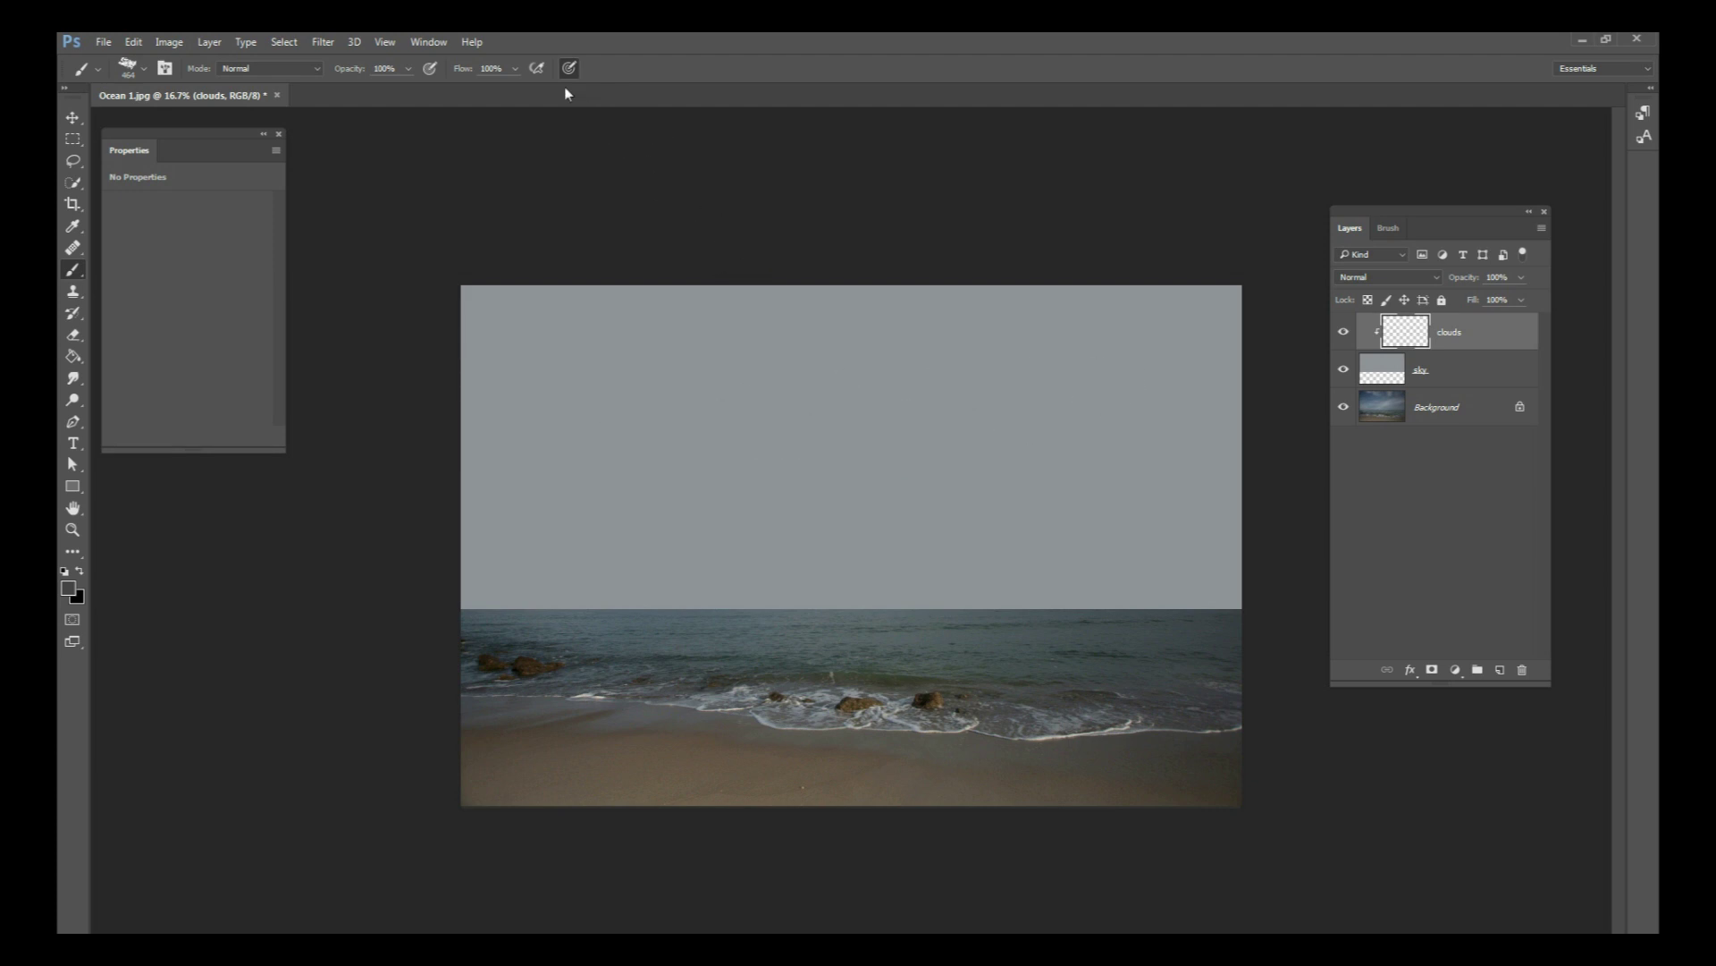
Step: Set the brush flow to 2%, try faint cloud strokes across the sky, and undo them
left_click(515, 69)
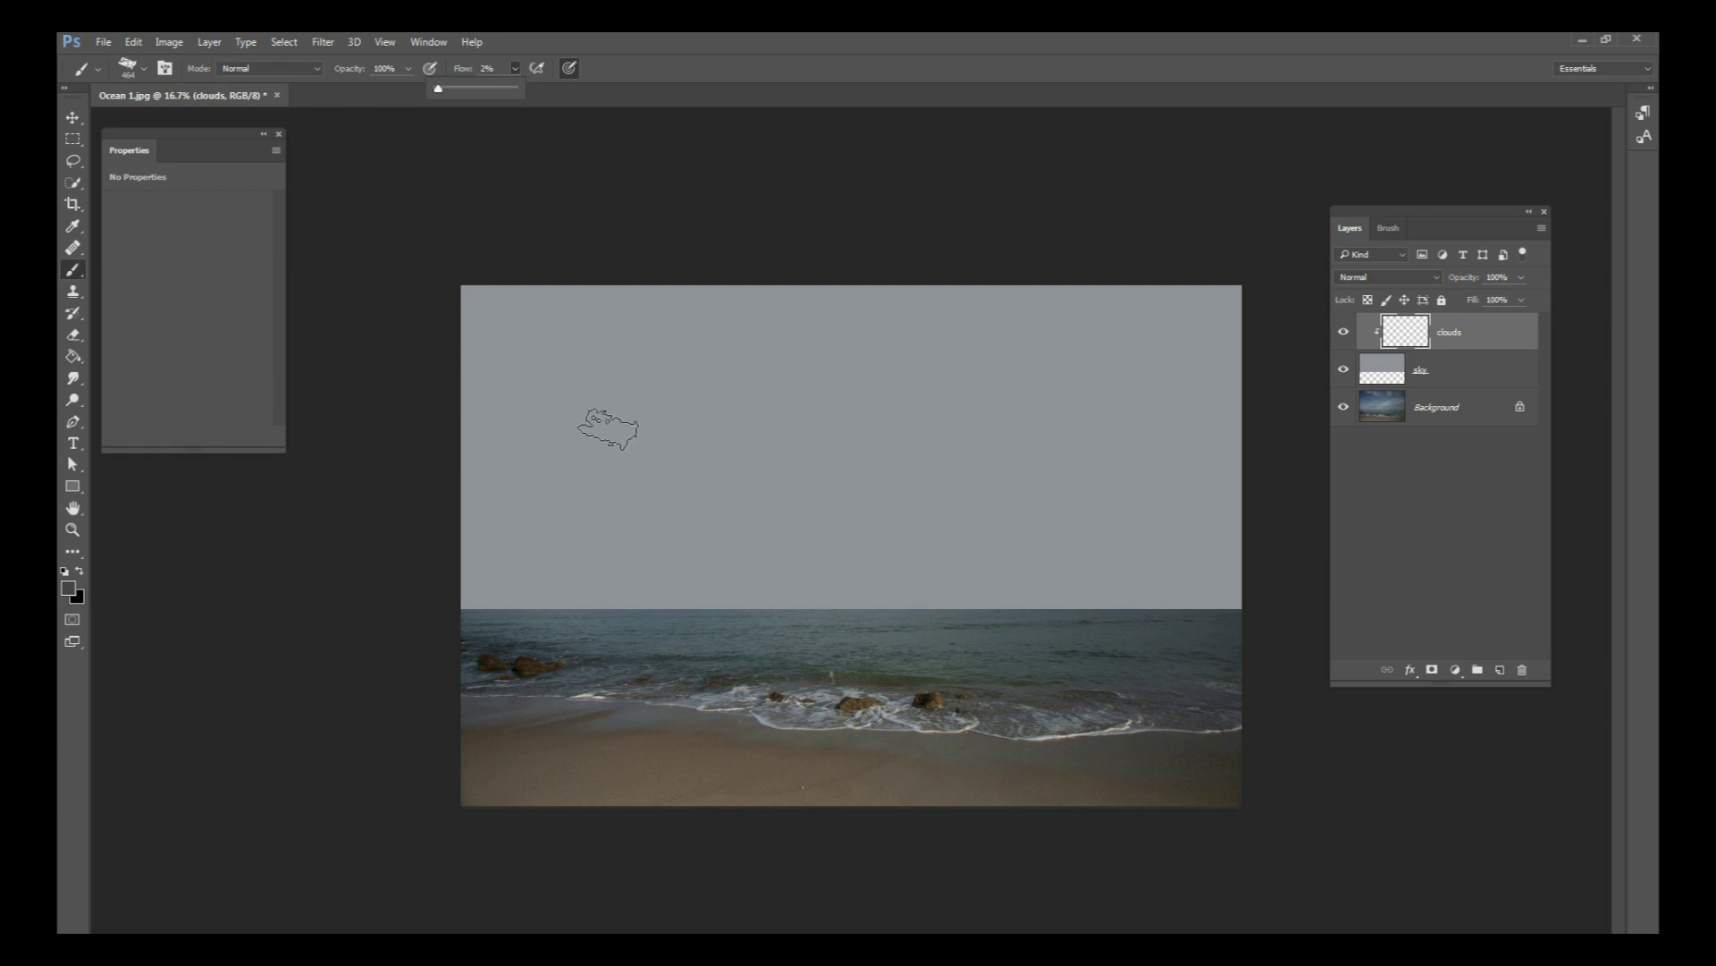
left_click(613, 429)
mouse_move(636, 413)
left_mouse_down()
mouse_move(813, 420)
mouse_move(774, 417)
mouse_move(785, 405)
mouse_move(925, 421)
mouse_move(872, 465)
mouse_move(975, 425)
mouse_move(1088, 417)
mouse_move(894, 405)
mouse_move(1056, 390)
mouse_move(741, 430)
mouse_move(809, 451)
left_mouse_up()
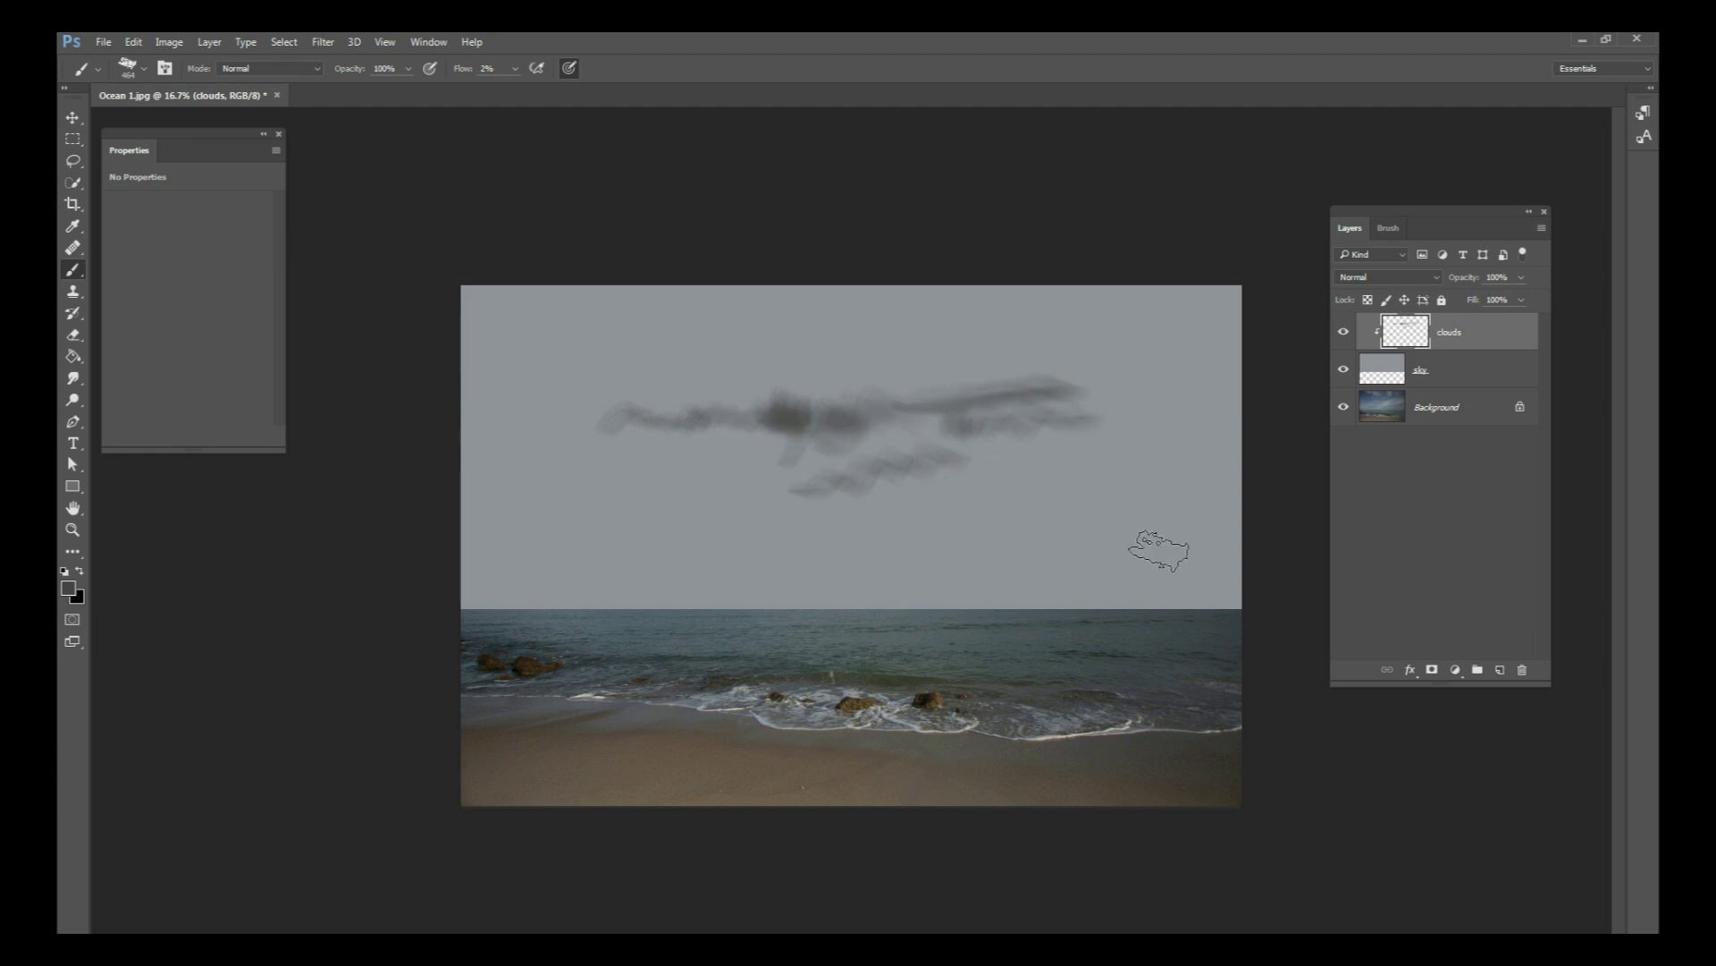
key("ctrl+alt+z")
key("ctrl+alt+z")
key("ctrl+alt+z")
key("ctrl+alt+z")
key("ctrl+alt+z")
key("ctrl+alt+z")
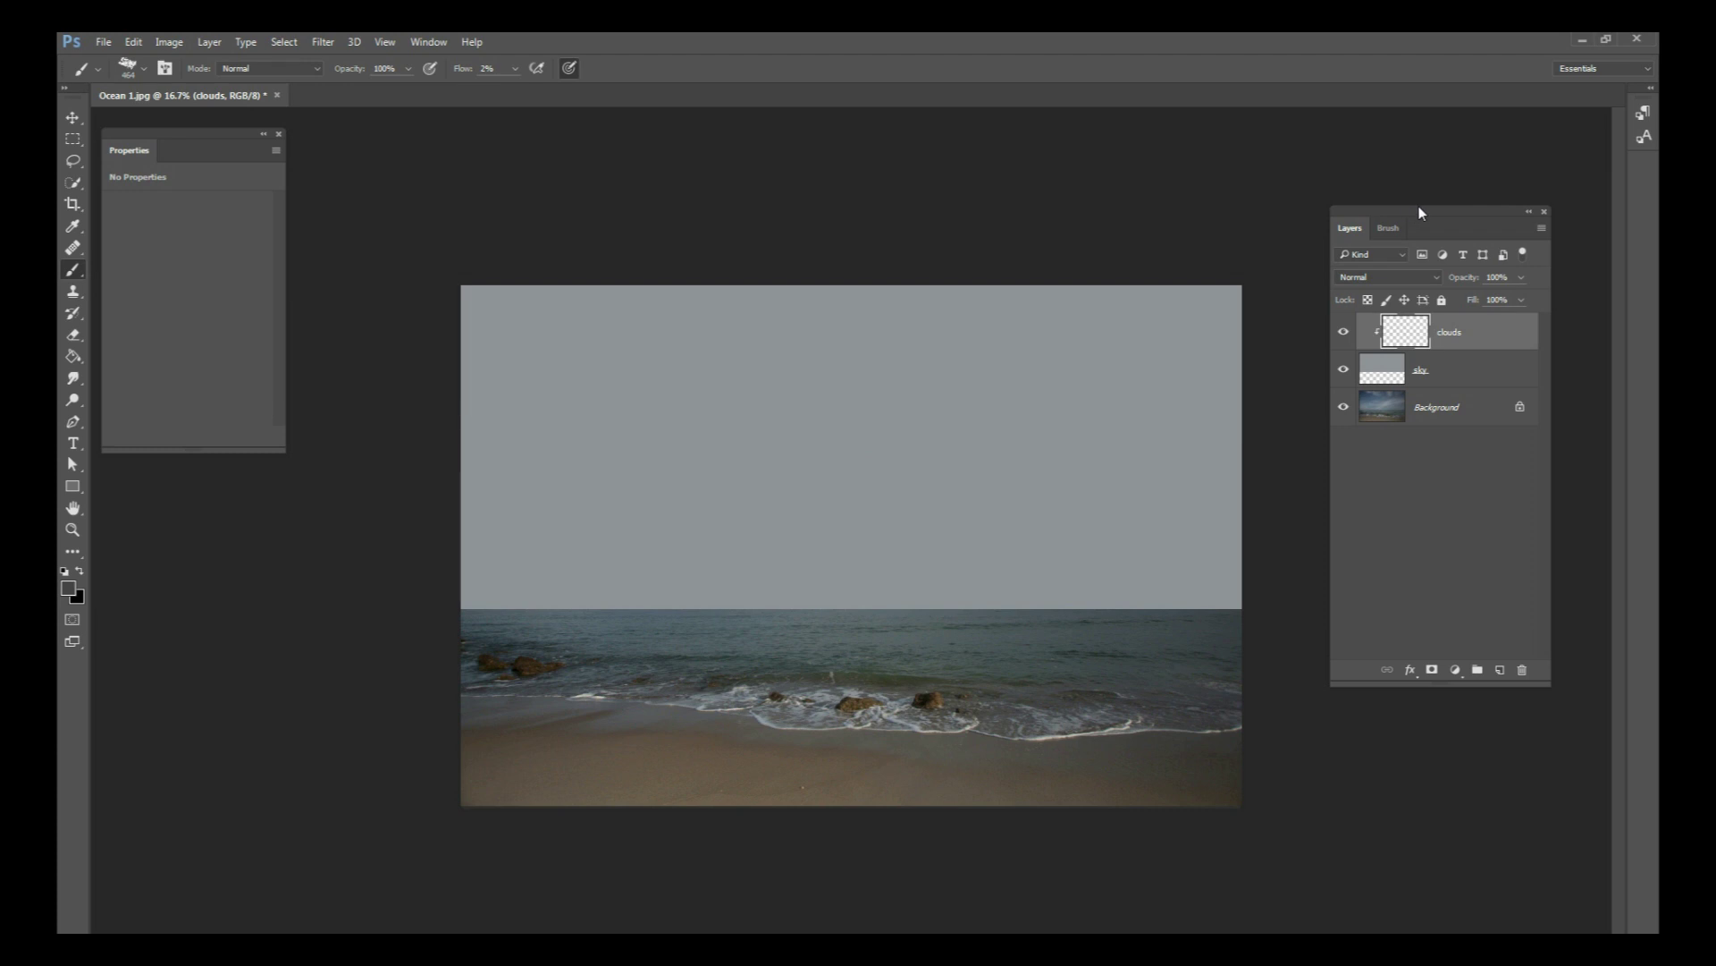
Step: Set the brush's Angle Jitter to 100% in Shape Dynamics and return to the layer list
left_click_drag(1421, 212, 1357, 224)
left_click(1325, 239)
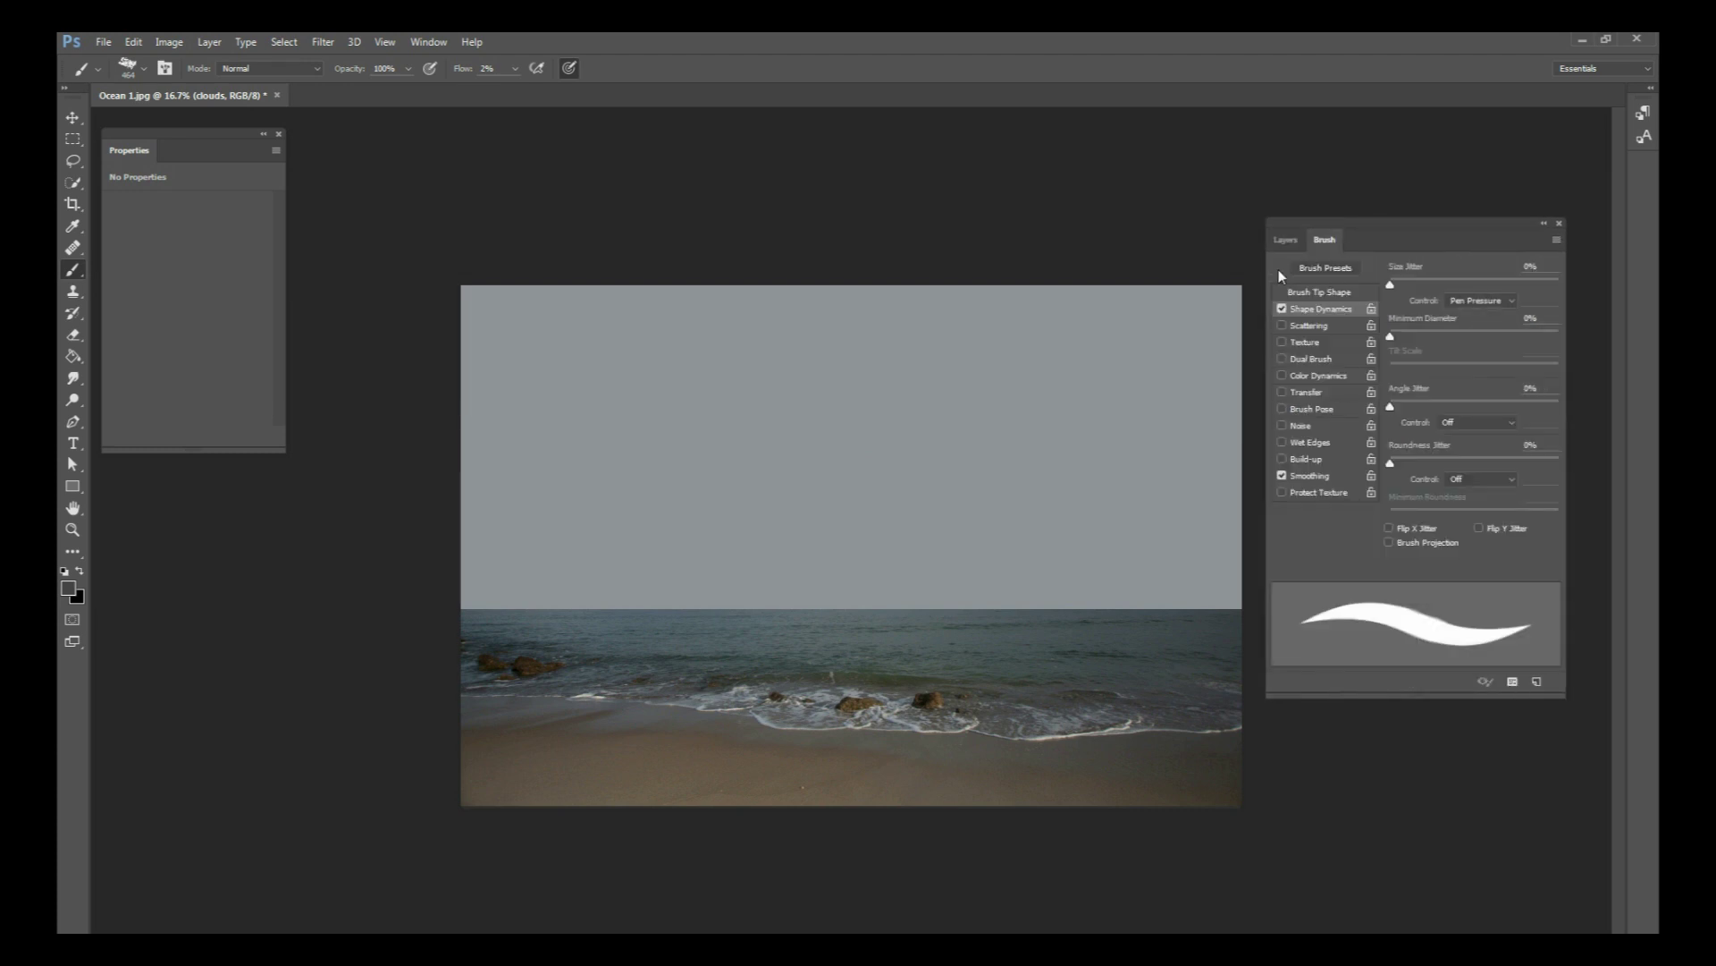
left_click_drag(1334, 223, 1244, 189)
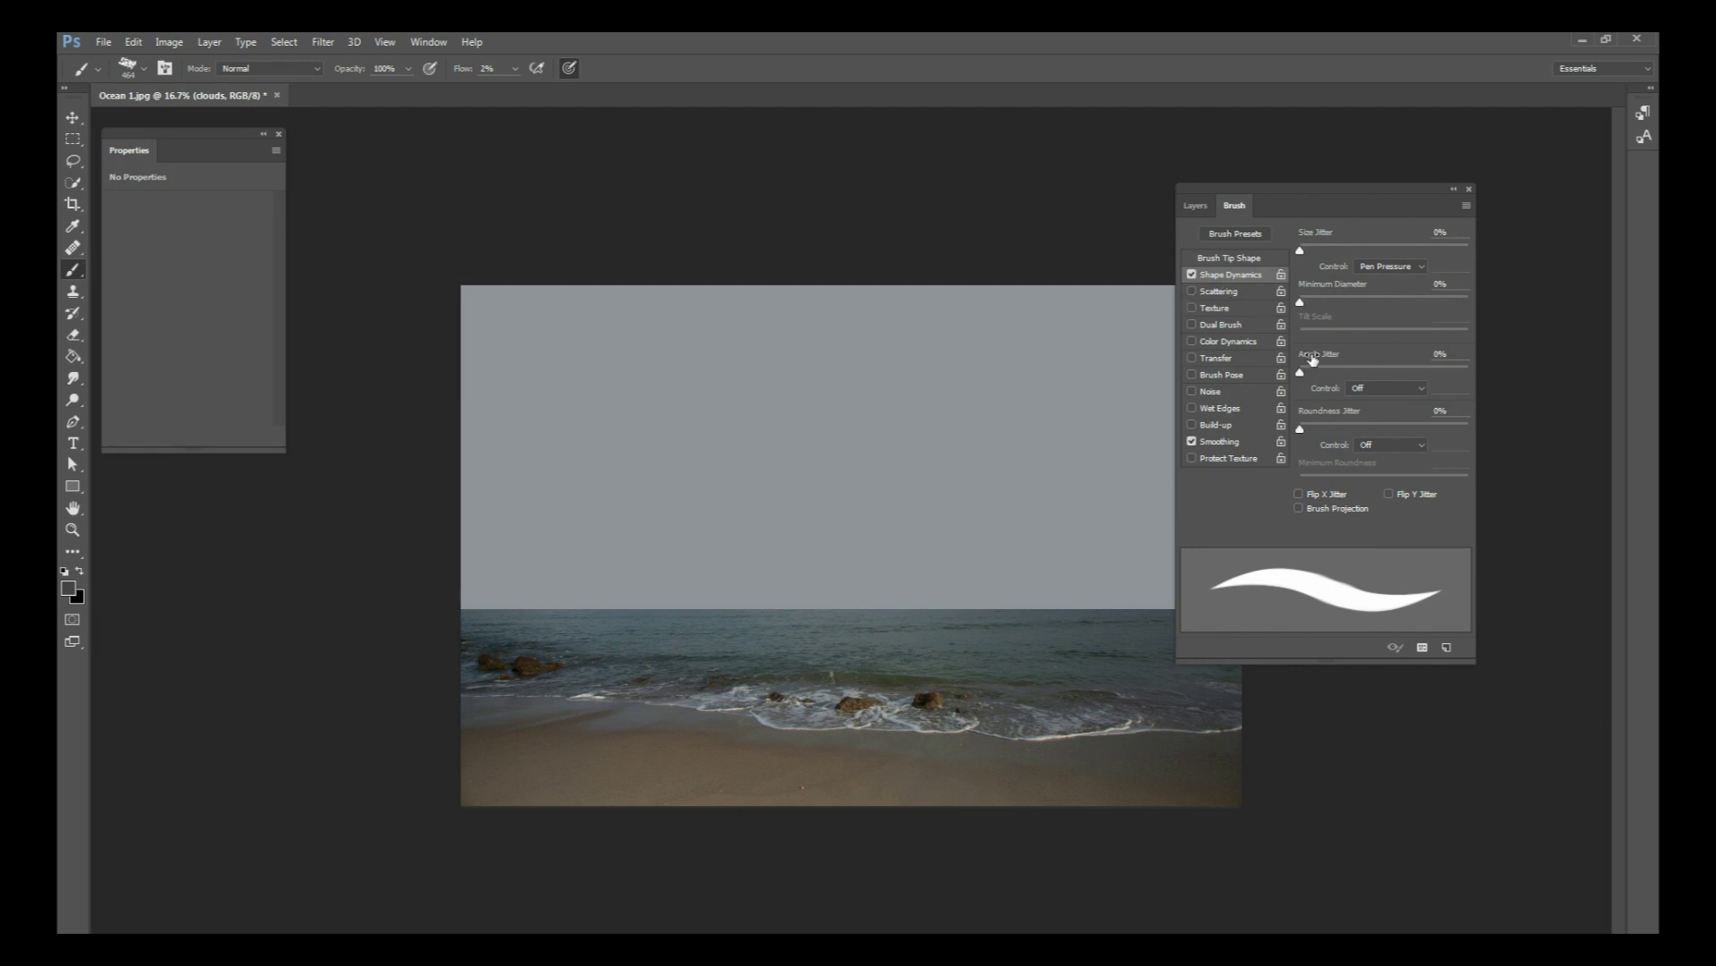
left_click_drag(1301, 373, 1499, 388)
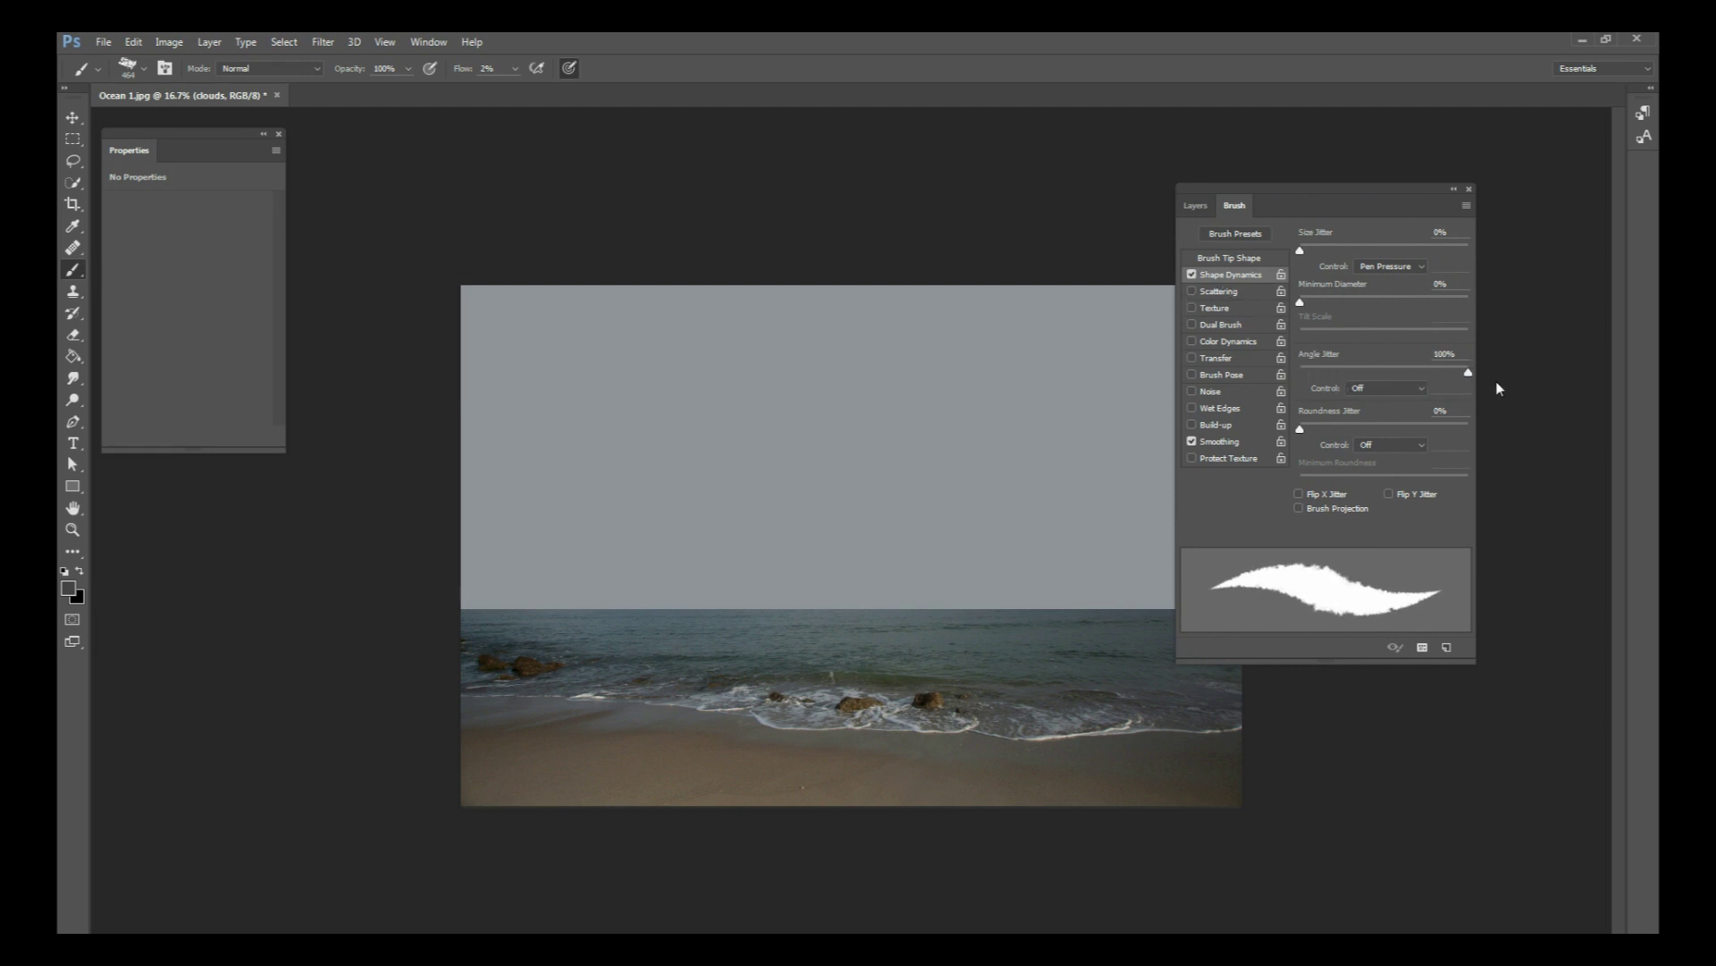
left_click(1196, 205)
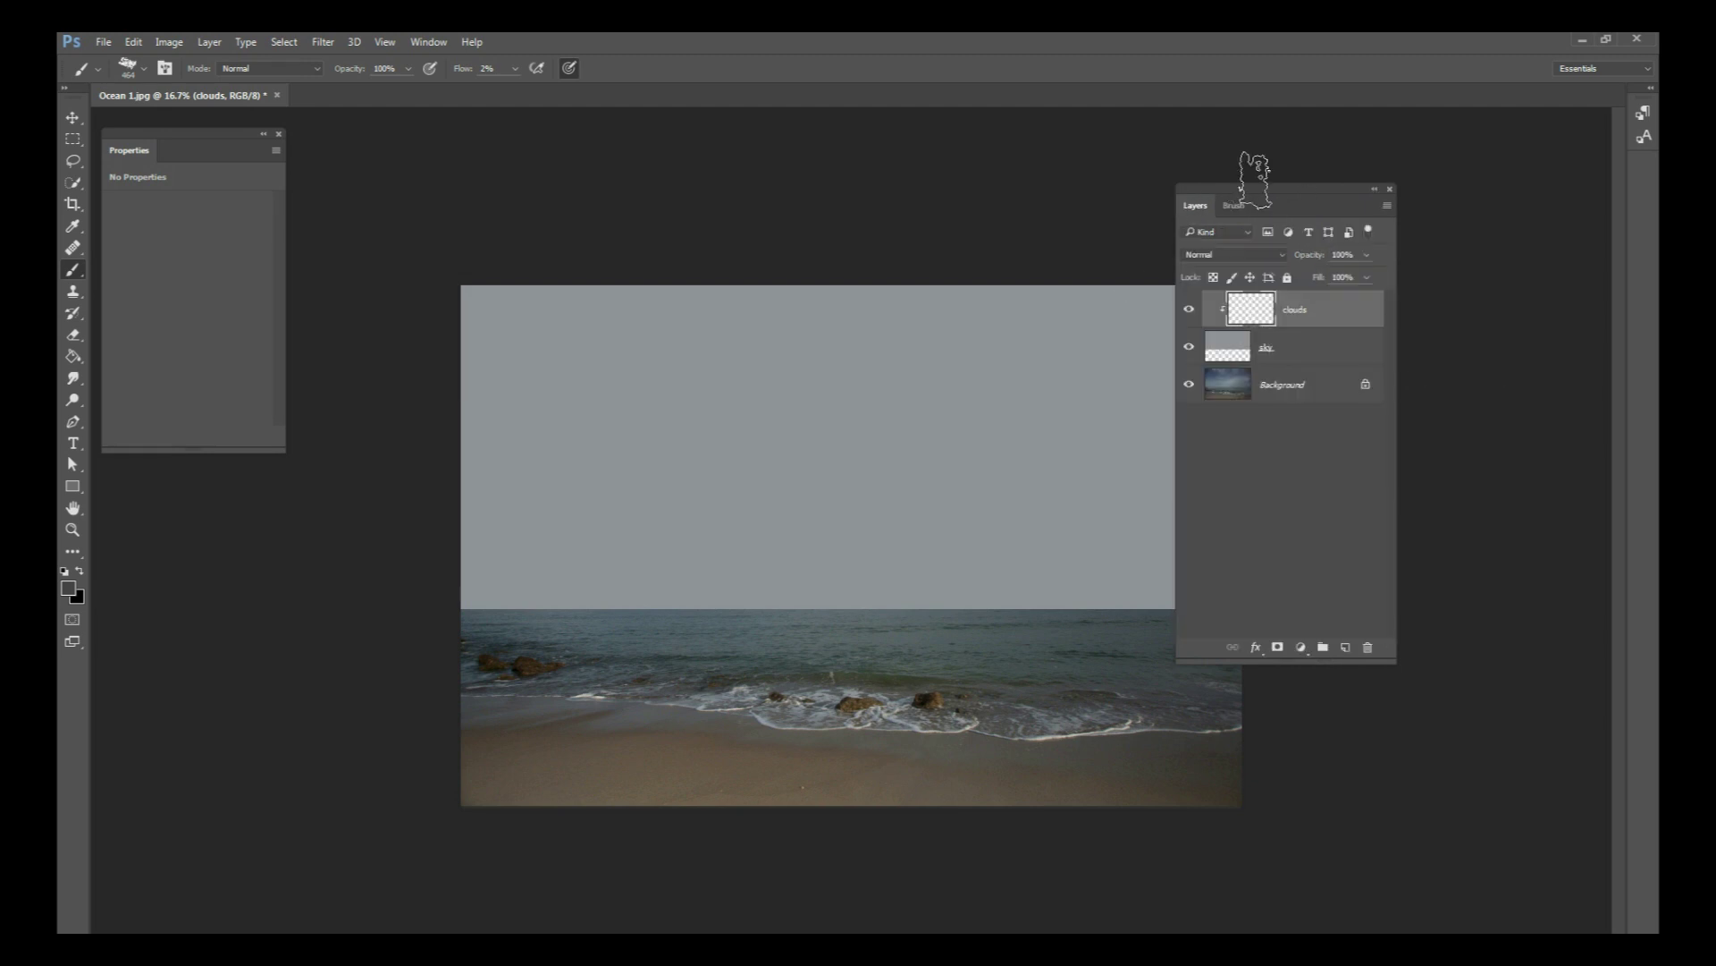
left_click_drag(1268, 191, 1425, 215)
Step: Paint two soft dark horizontal cloud bands across the sky on the clouds layer, one above the other
mouse_move(614, 411)
left_mouse_down()
mouse_move(856, 384)
mouse_move(786, 410)
mouse_move(842, 390)
mouse_move(1166, 399)
left_mouse_up()
mouse_move(680, 505)
left_mouse_down()
mouse_move(873, 475)
mouse_move(1027, 489)
mouse_move(971, 504)
mouse_move(887, 468)
mouse_move(1096, 466)
mouse_move(1072, 513)
mouse_move(1052, 464)
mouse_move(1087, 472)
left_mouse_up()
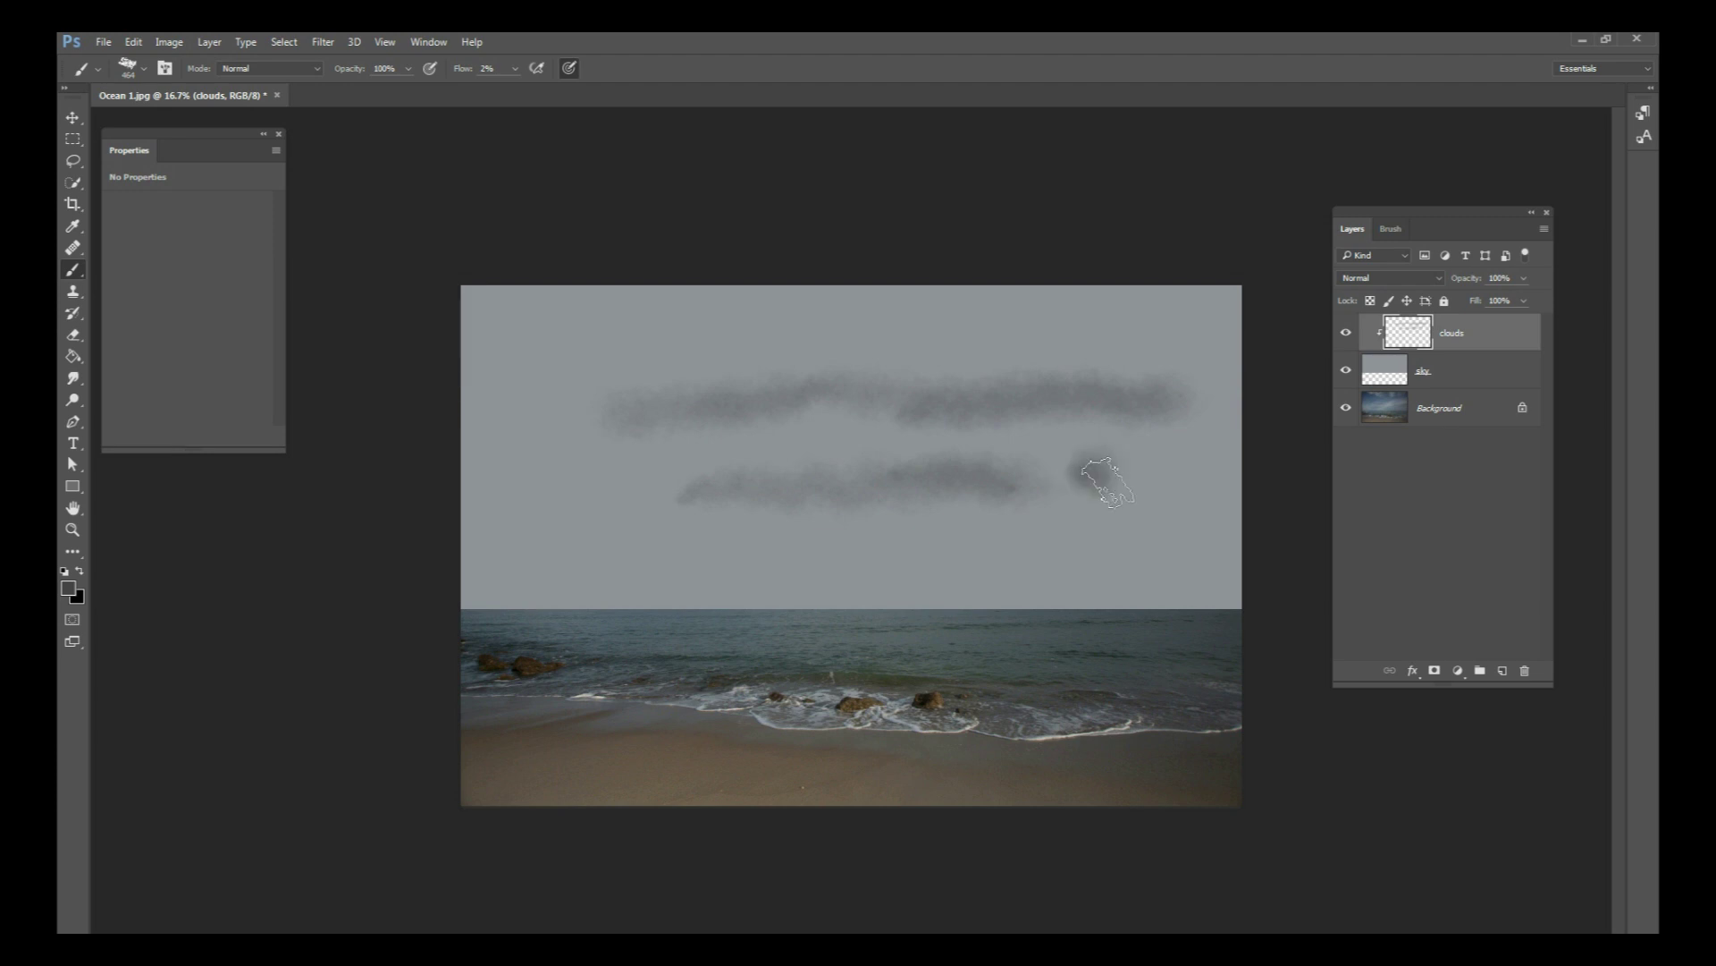
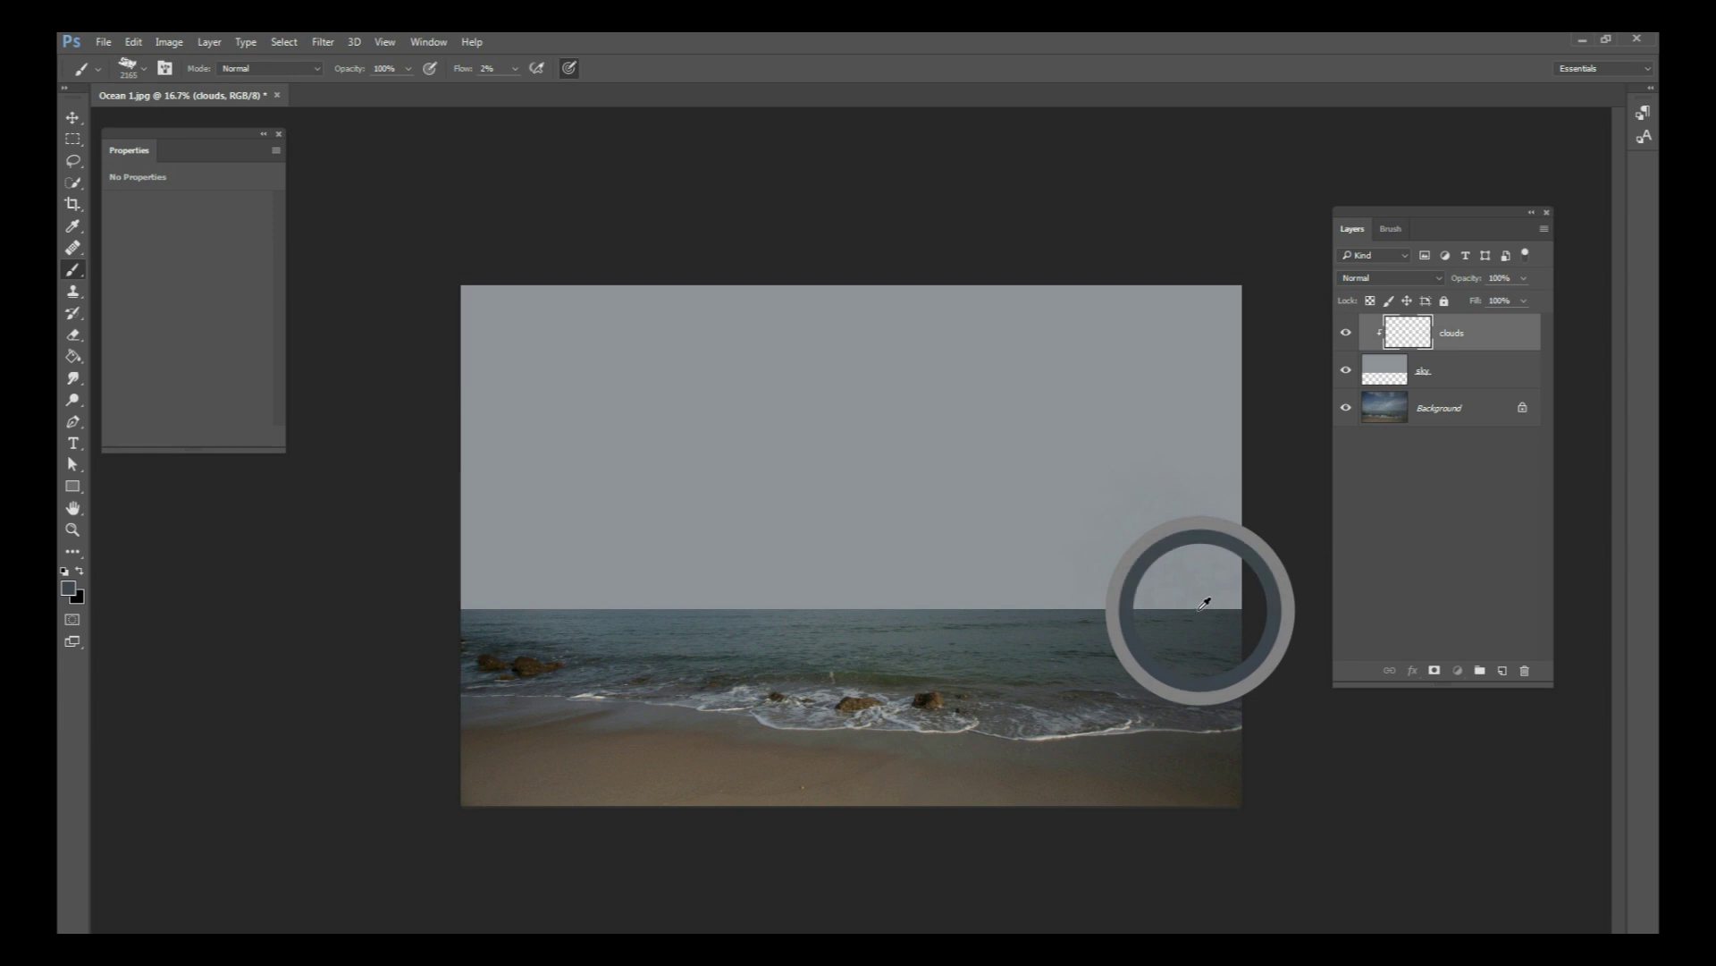
Step: Paint soft dark clouds over the right part of the sky, from the horizon up across the upper edge, on the clouds layer
mouse_move(1178, 597)
left_mouse_down()
mouse_move(1209, 563)
mouse_move(1184, 590)
mouse_move(1110, 587)
mouse_move(1215, 577)
mouse_move(1109, 559)
mouse_move(1207, 533)
mouse_move(1224, 344)
mouse_move(1111, 339)
left_mouse_up()
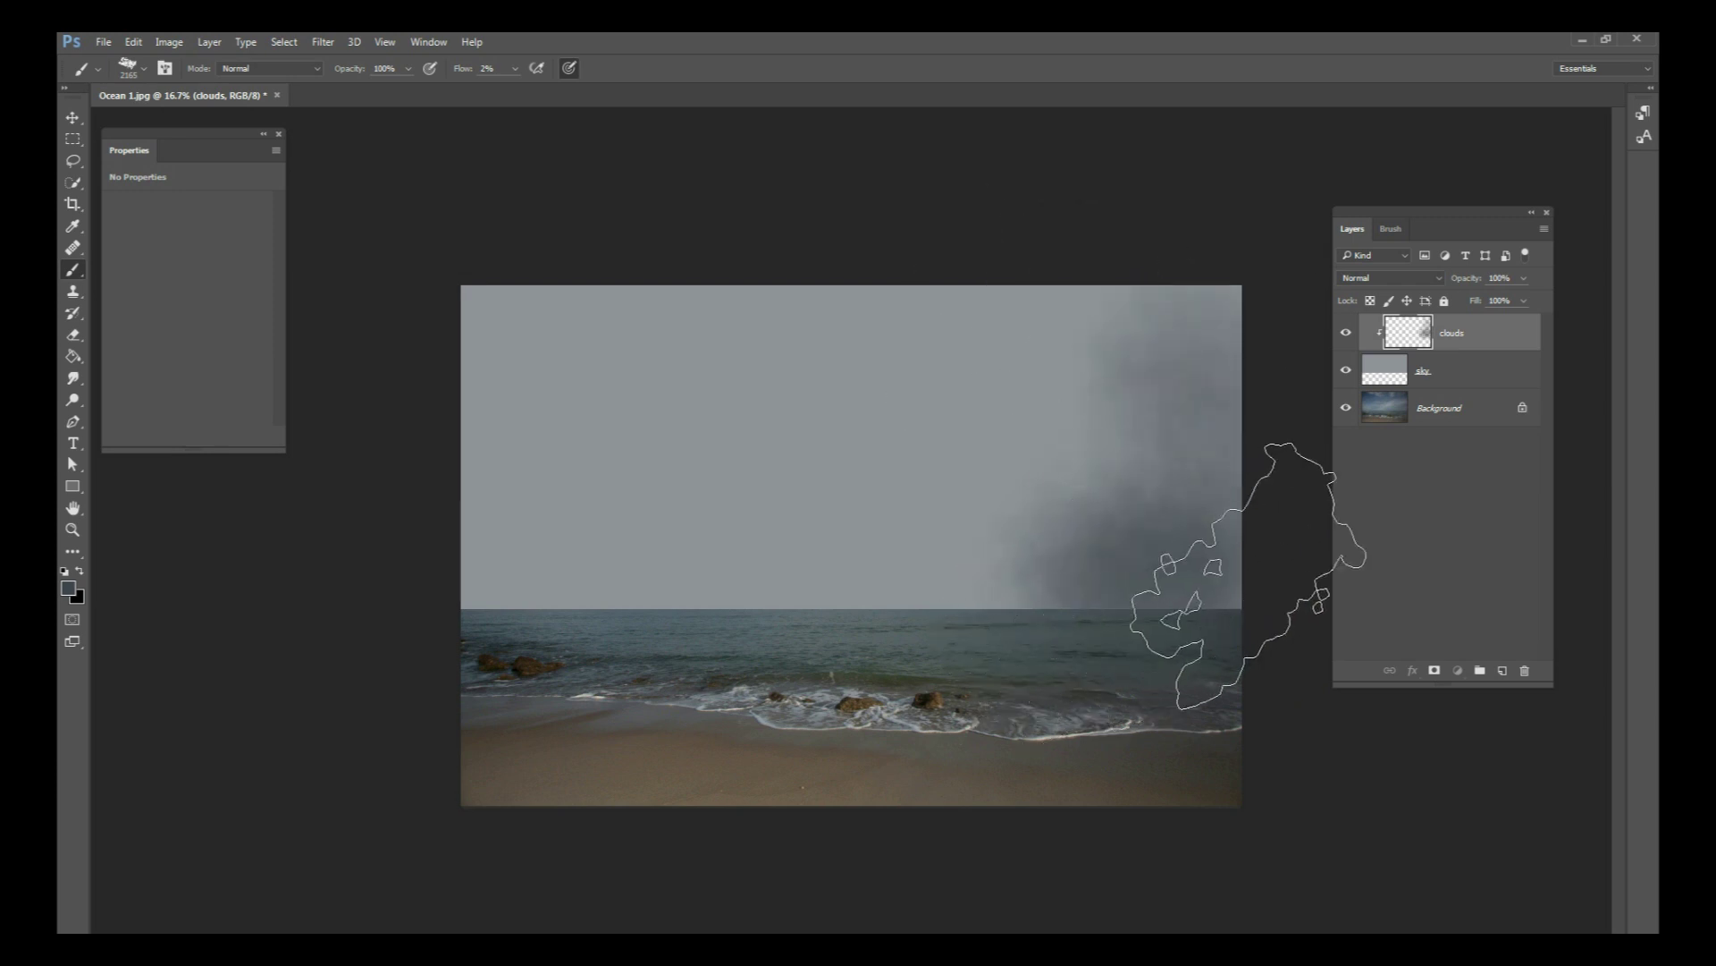
mouse_move(991, 256)
left_mouse_down()
mouse_move(1030, 256)
mouse_move(1075, 312)
mouse_move(1192, 340)
mouse_move(1214, 282)
left_mouse_up()
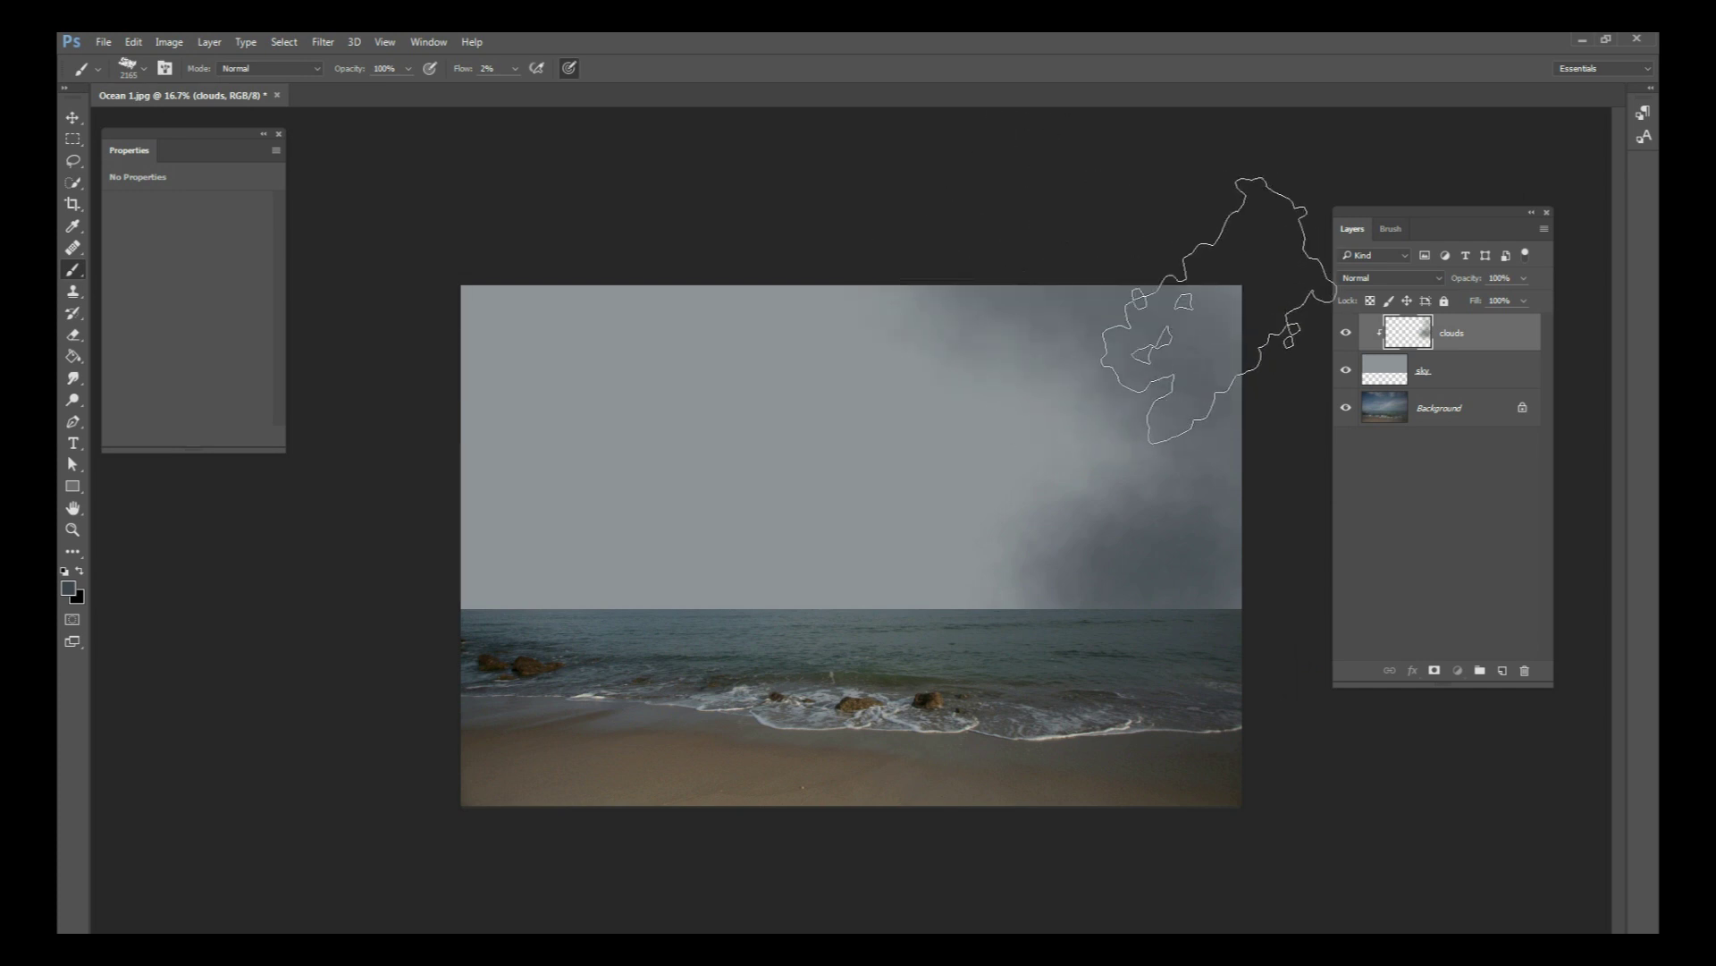
mouse_move(954, 290)
left_mouse_down()
mouse_move(885, 245)
mouse_move(981, 260)
mouse_move(1105, 424)
left_mouse_up()
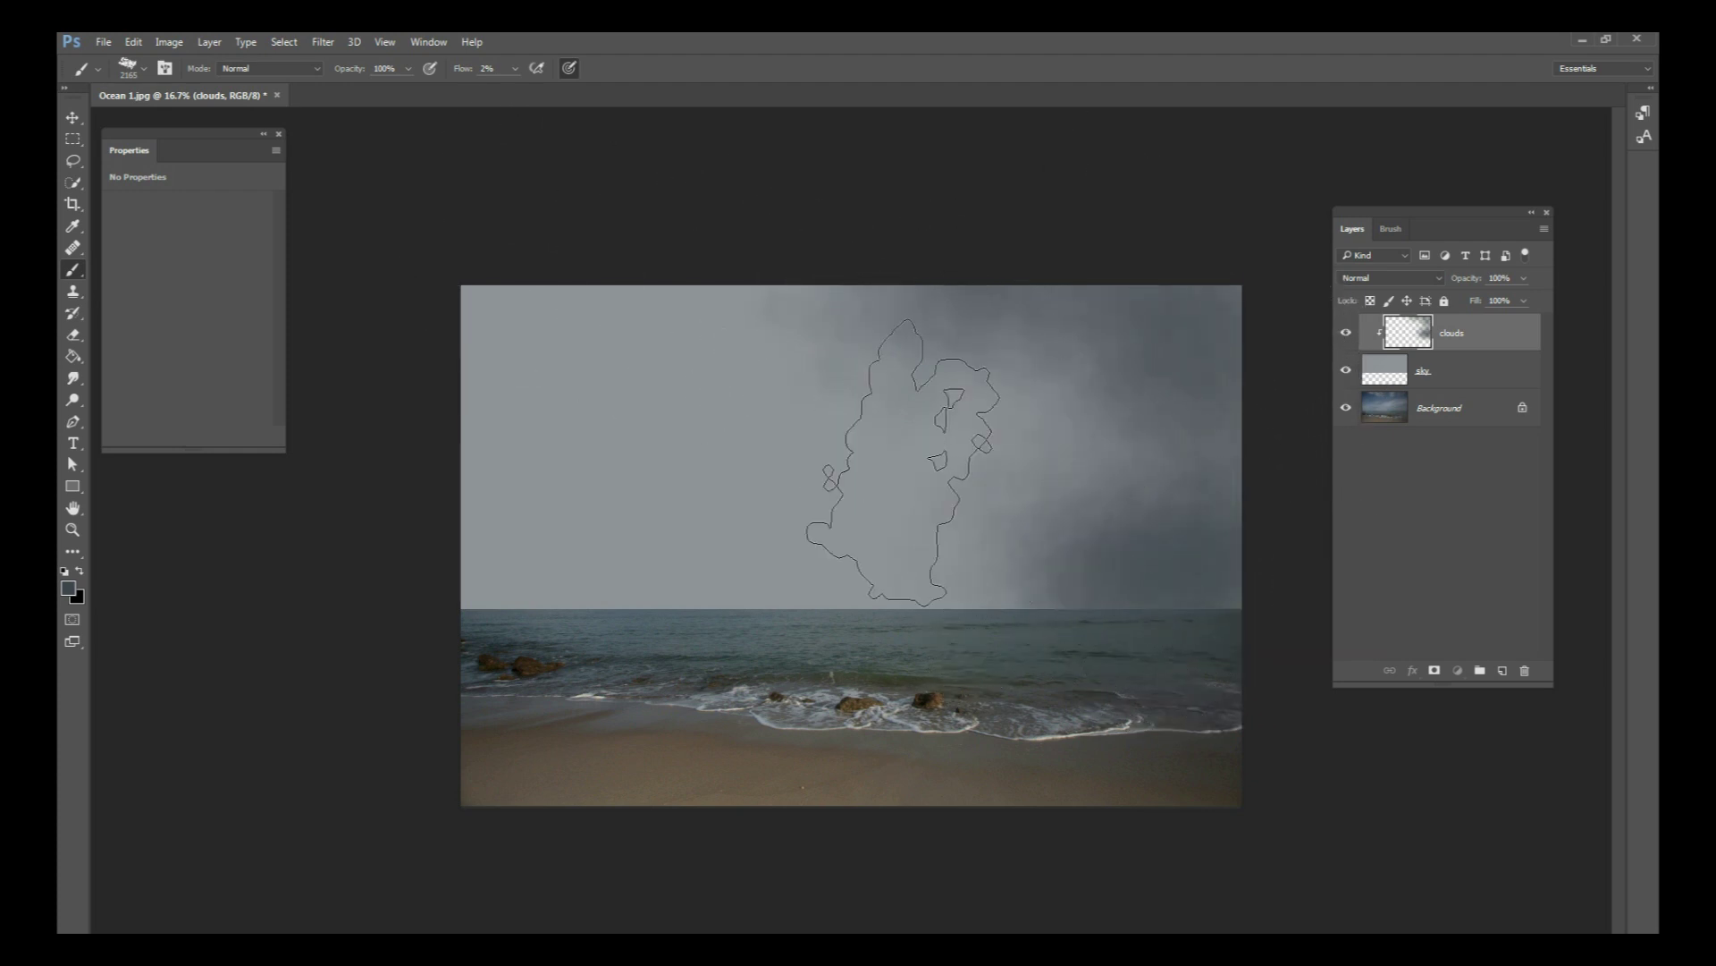
Step: Sample a sea tone, set the cloud brush to 1811 px, and paint bluish-grey clouds up the sky's left side and across its top
left_click(512, 597, "alt")
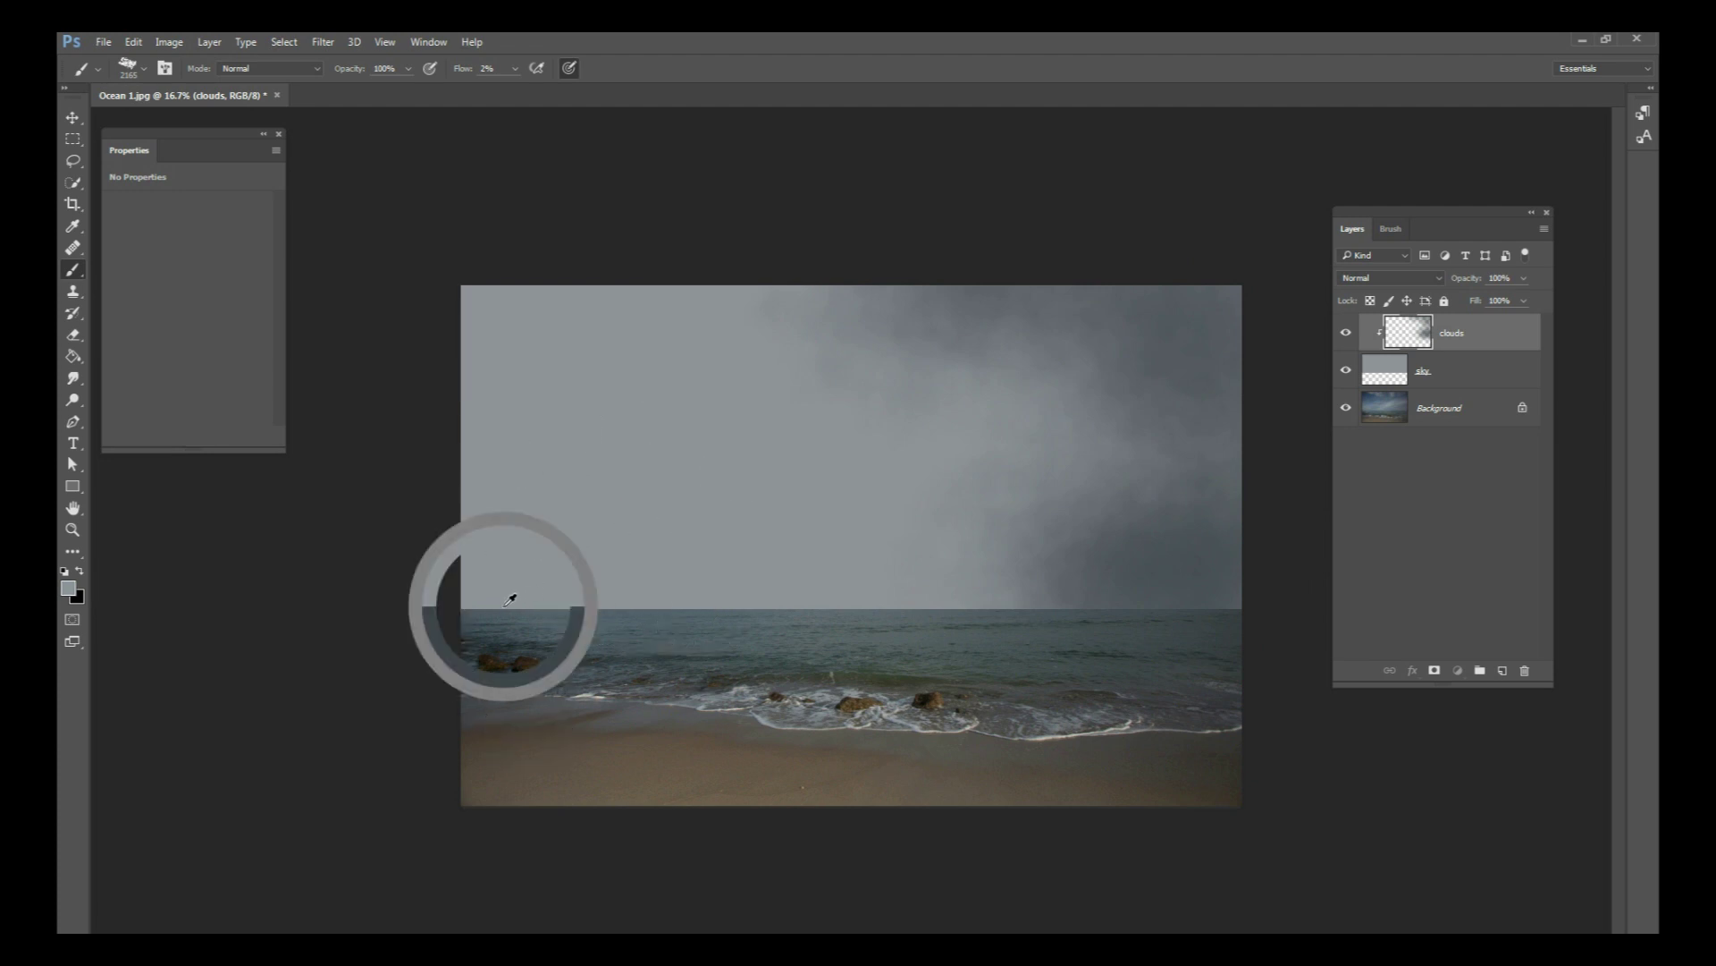
mouse_move(511, 588)
left_mouse_down()
mouse_move(496, 574)
mouse_move(544, 562)
mouse_move(477, 538)
left_mouse_up()
right_click(539, 452)
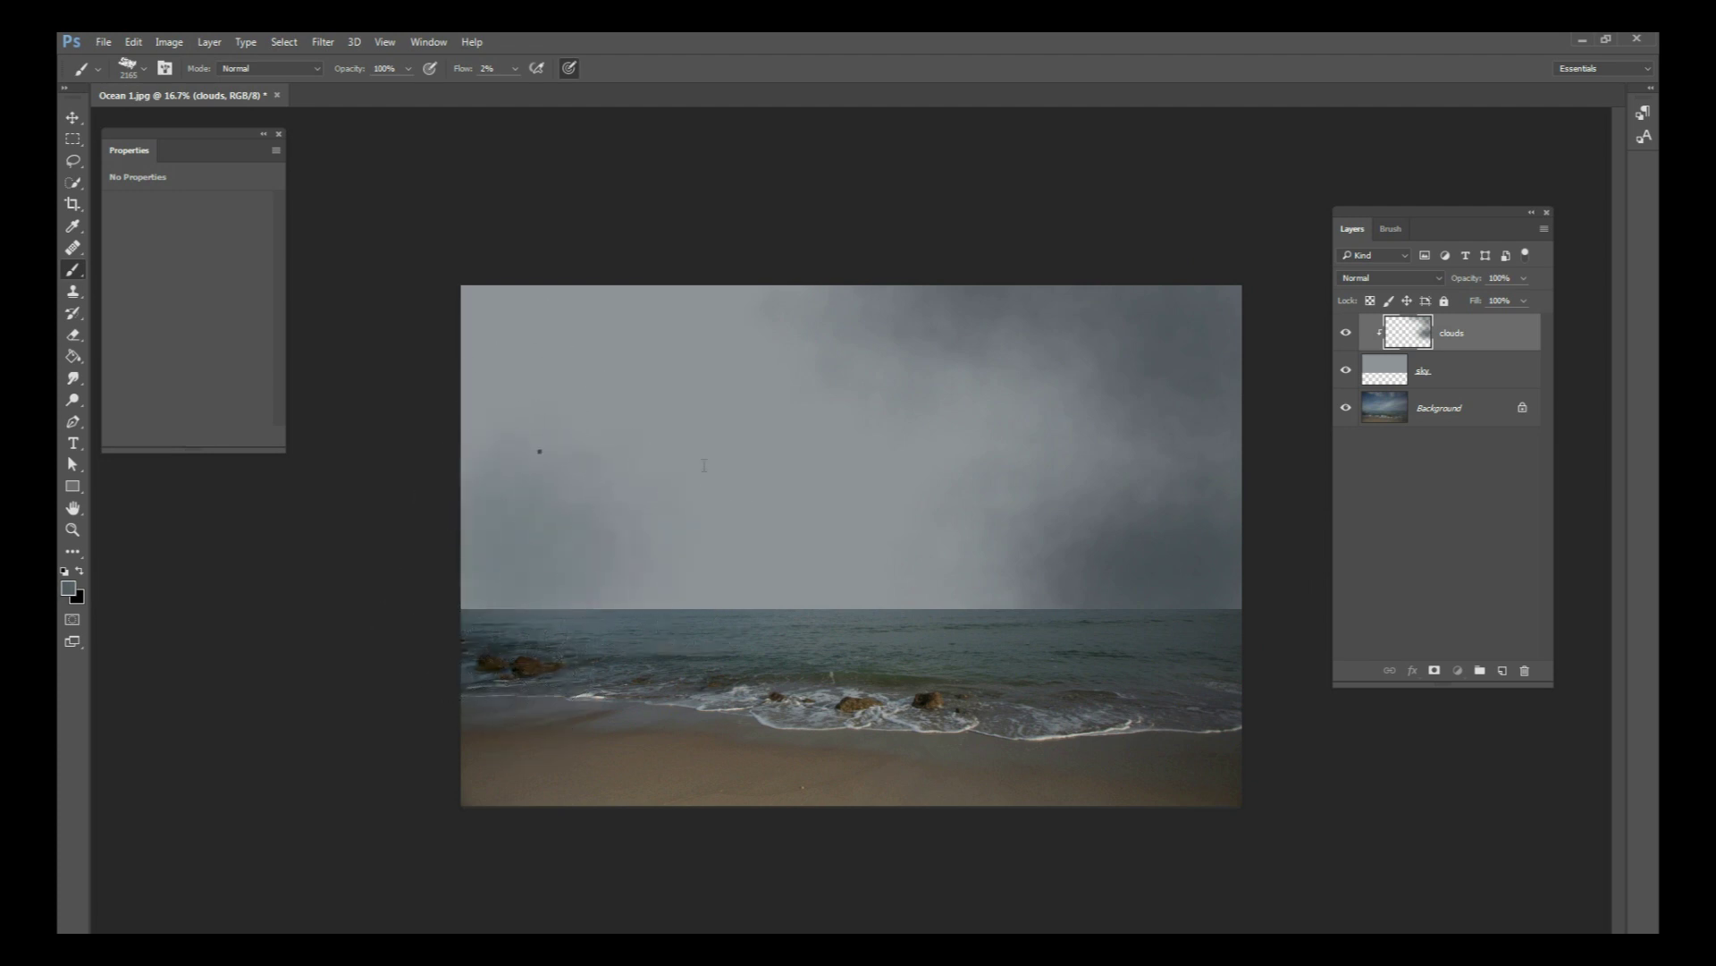
right_click(539, 452)
left_click(498, 523)
left_click_drag(717, 496, 725, 477)
right_click(545, 424)
mouse_move(521, 405)
left_mouse_down()
mouse_move(570, 357)
mouse_move(503, 355)
mouse_move(556, 319)
mouse_move(731, 270)
left_mouse_up()
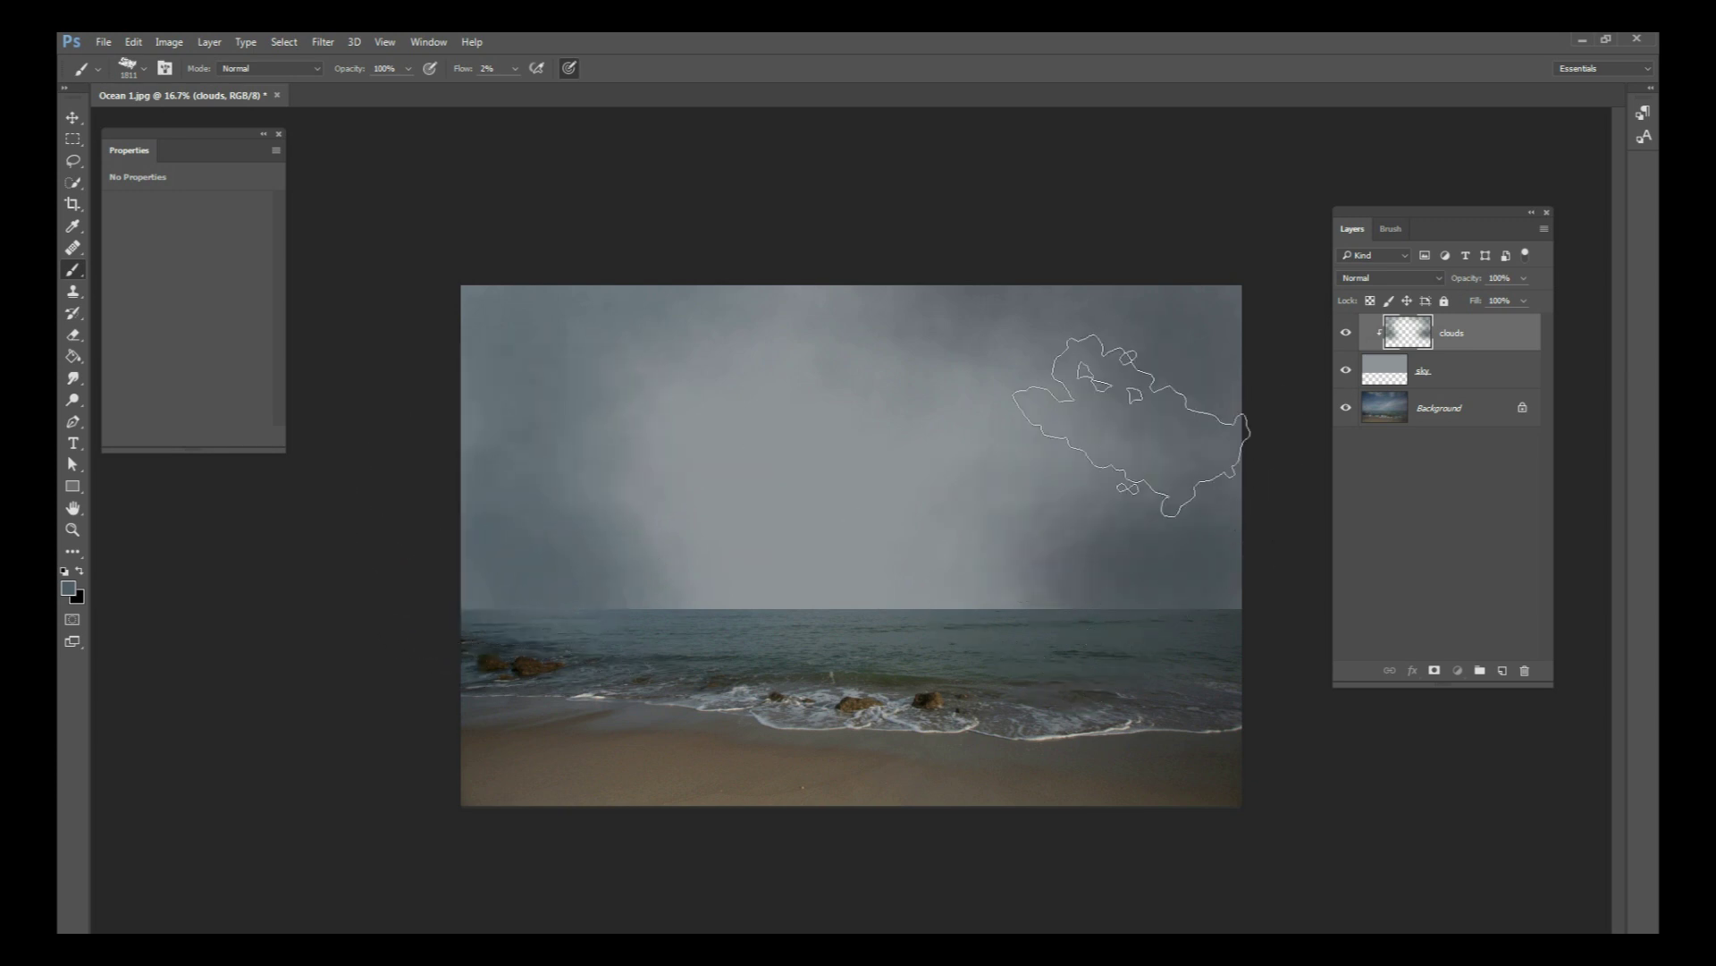
Step: Sample grey tones near the horizon and extend the clouds over the right-centre of the sky and along the central horizon
left_click(1054, 567, "alt")
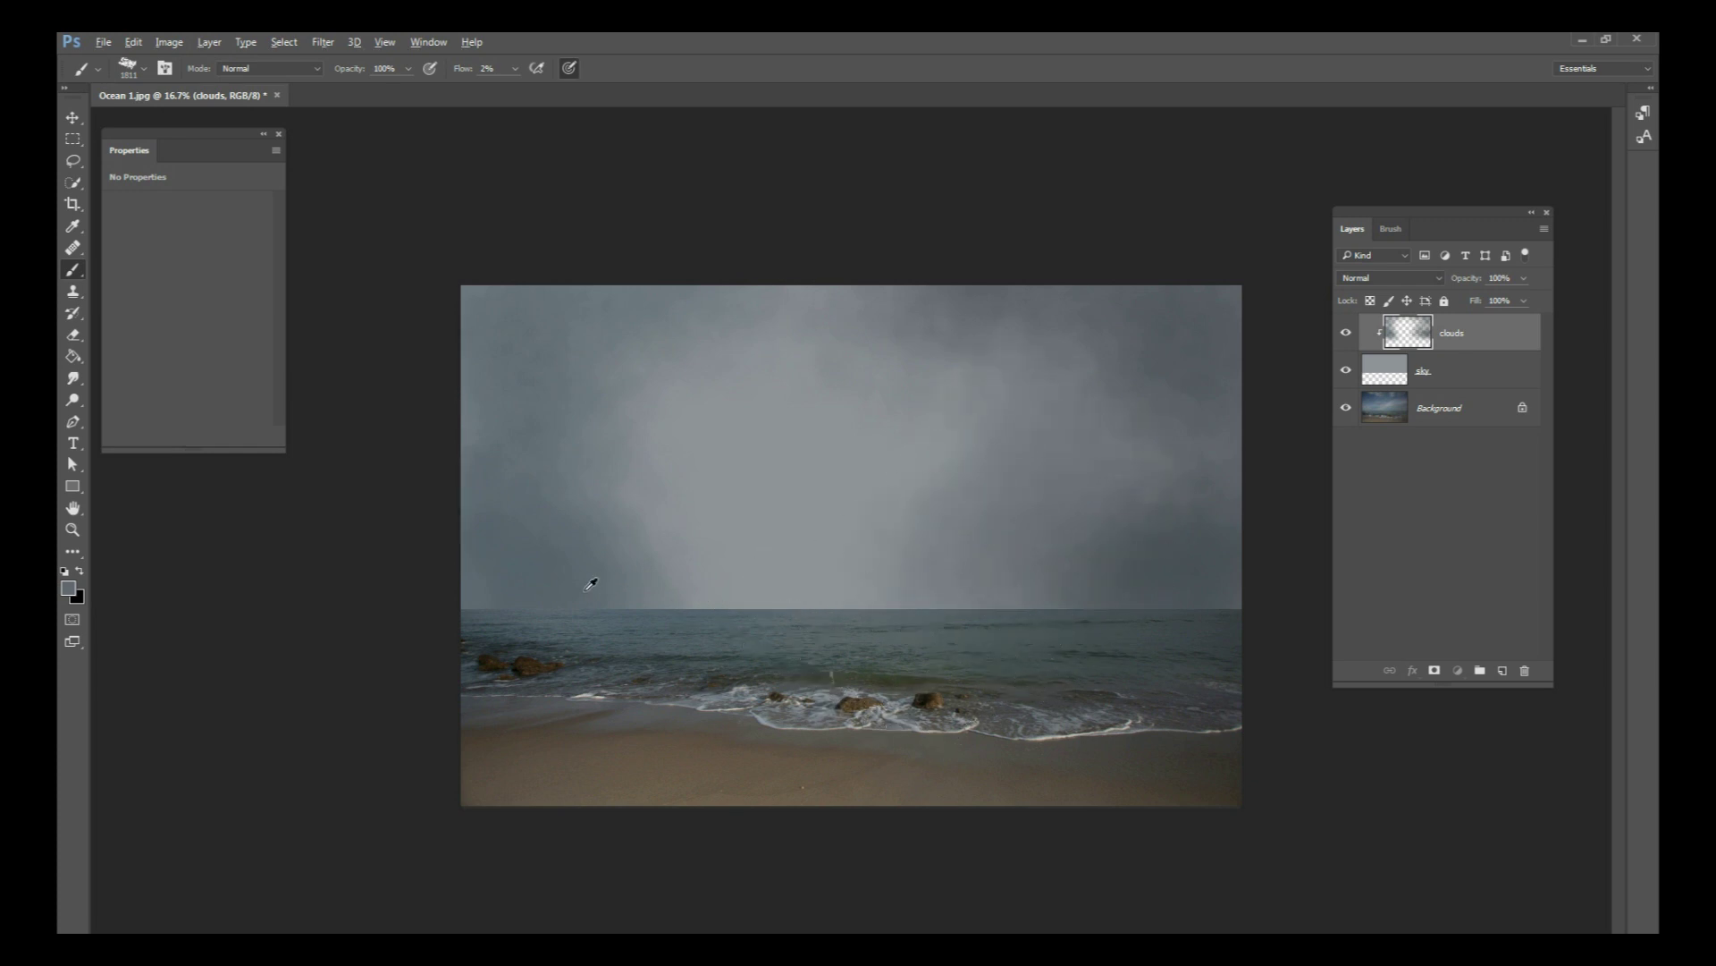
left_click(811, 609, "alt")
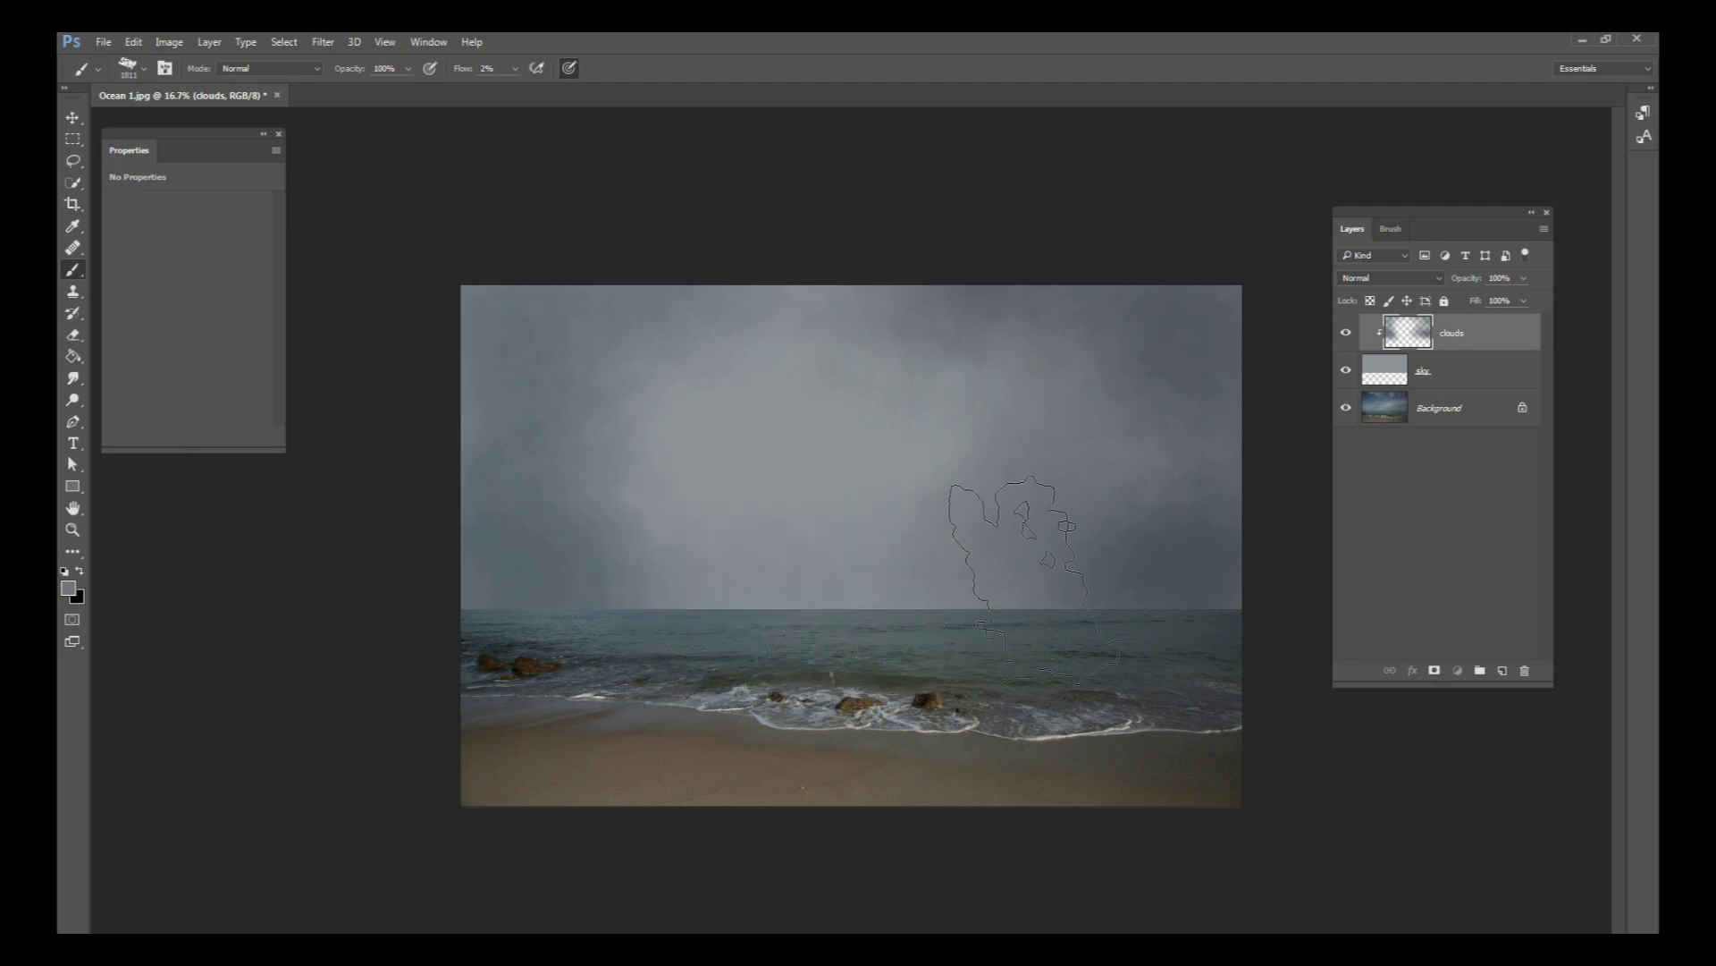
right_click(1142, 610)
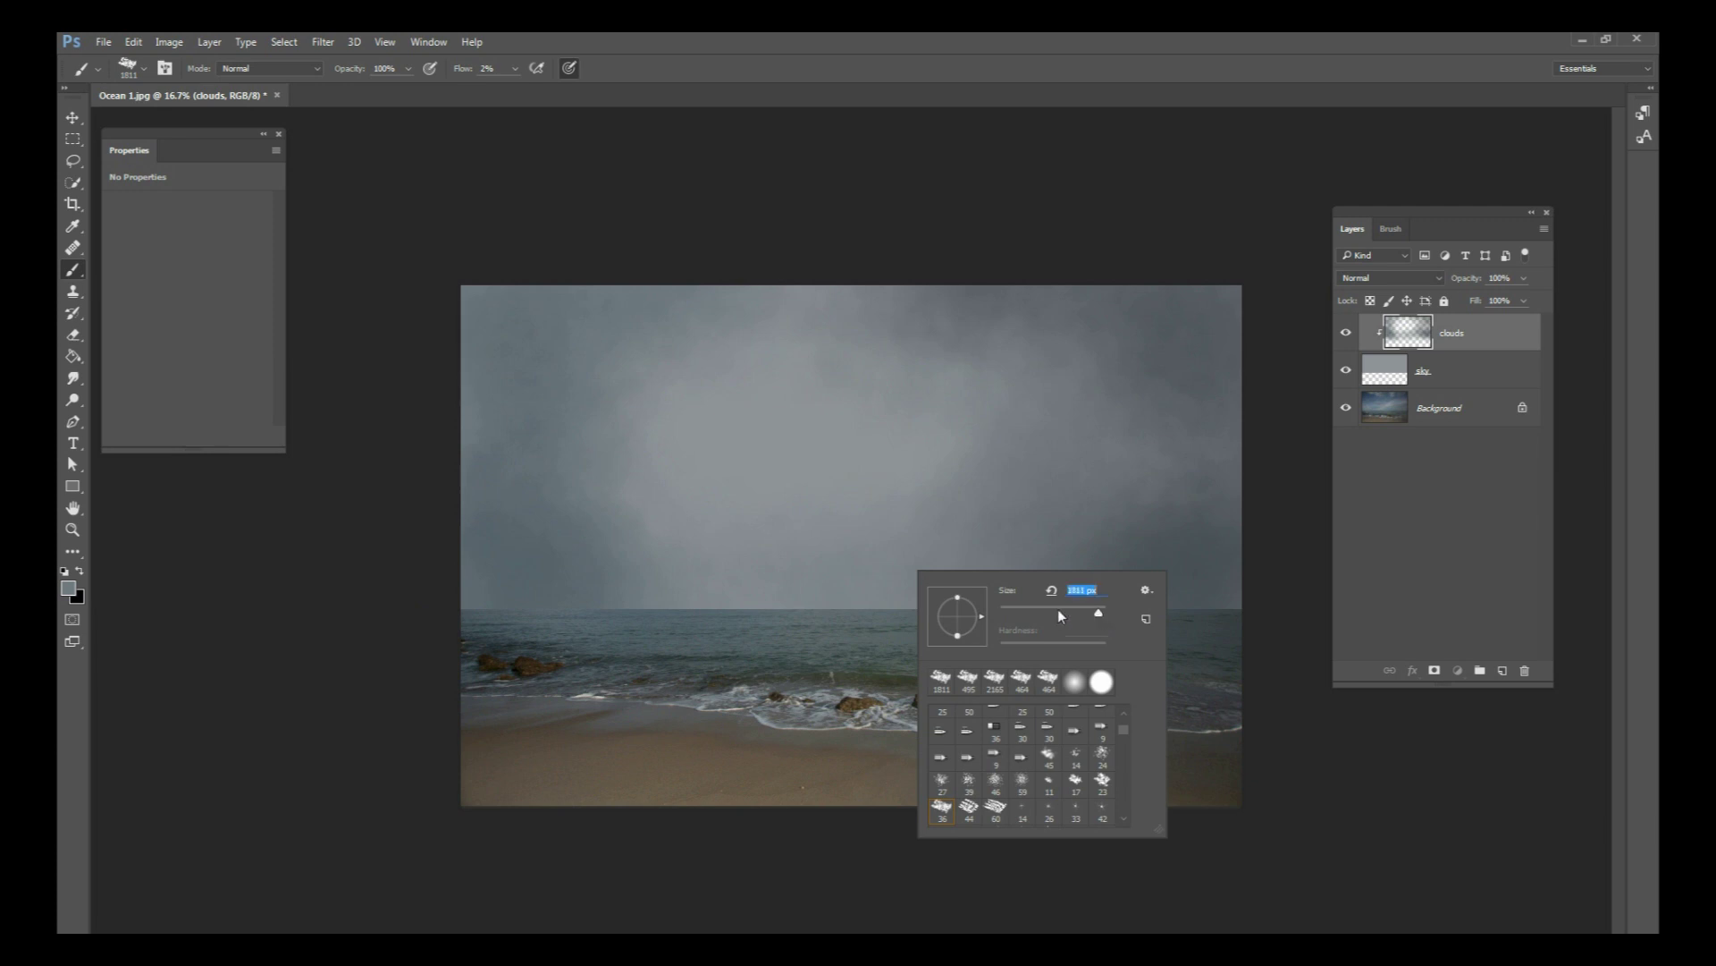
left_click(874, 613)
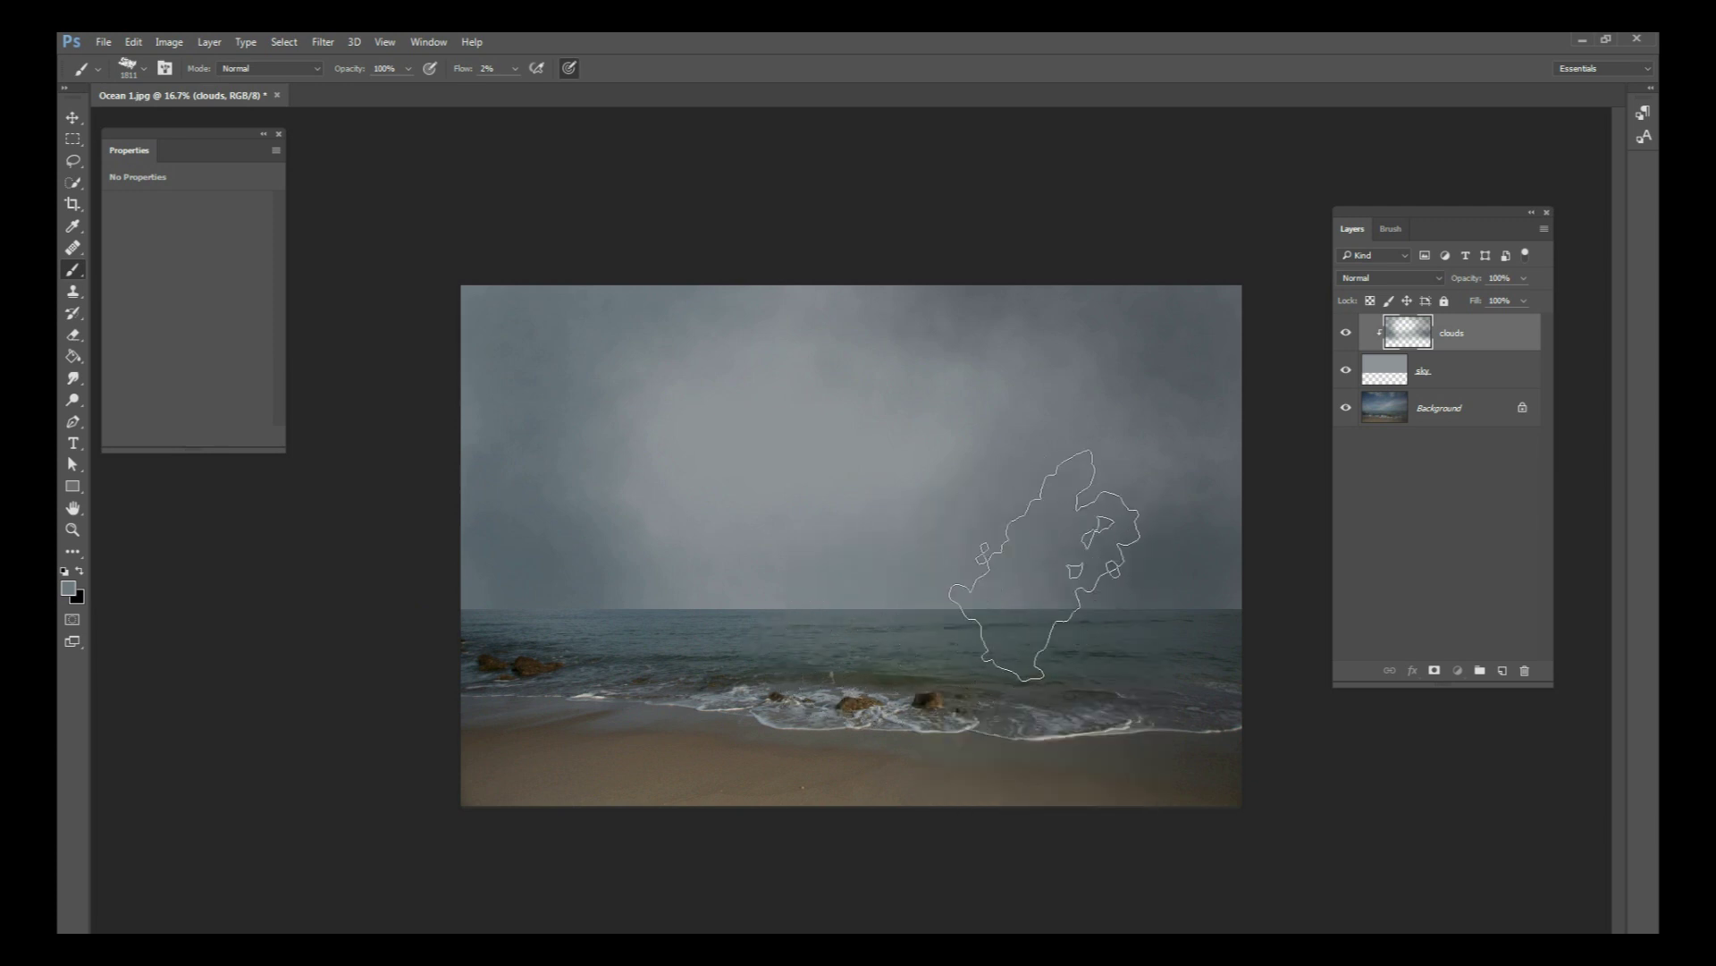
Step: Keep the 1811 px cloud brush, sample a dark blue-grey from the right clouds, and darken the sky's right side down to the horizon
right_click(1094, 564)
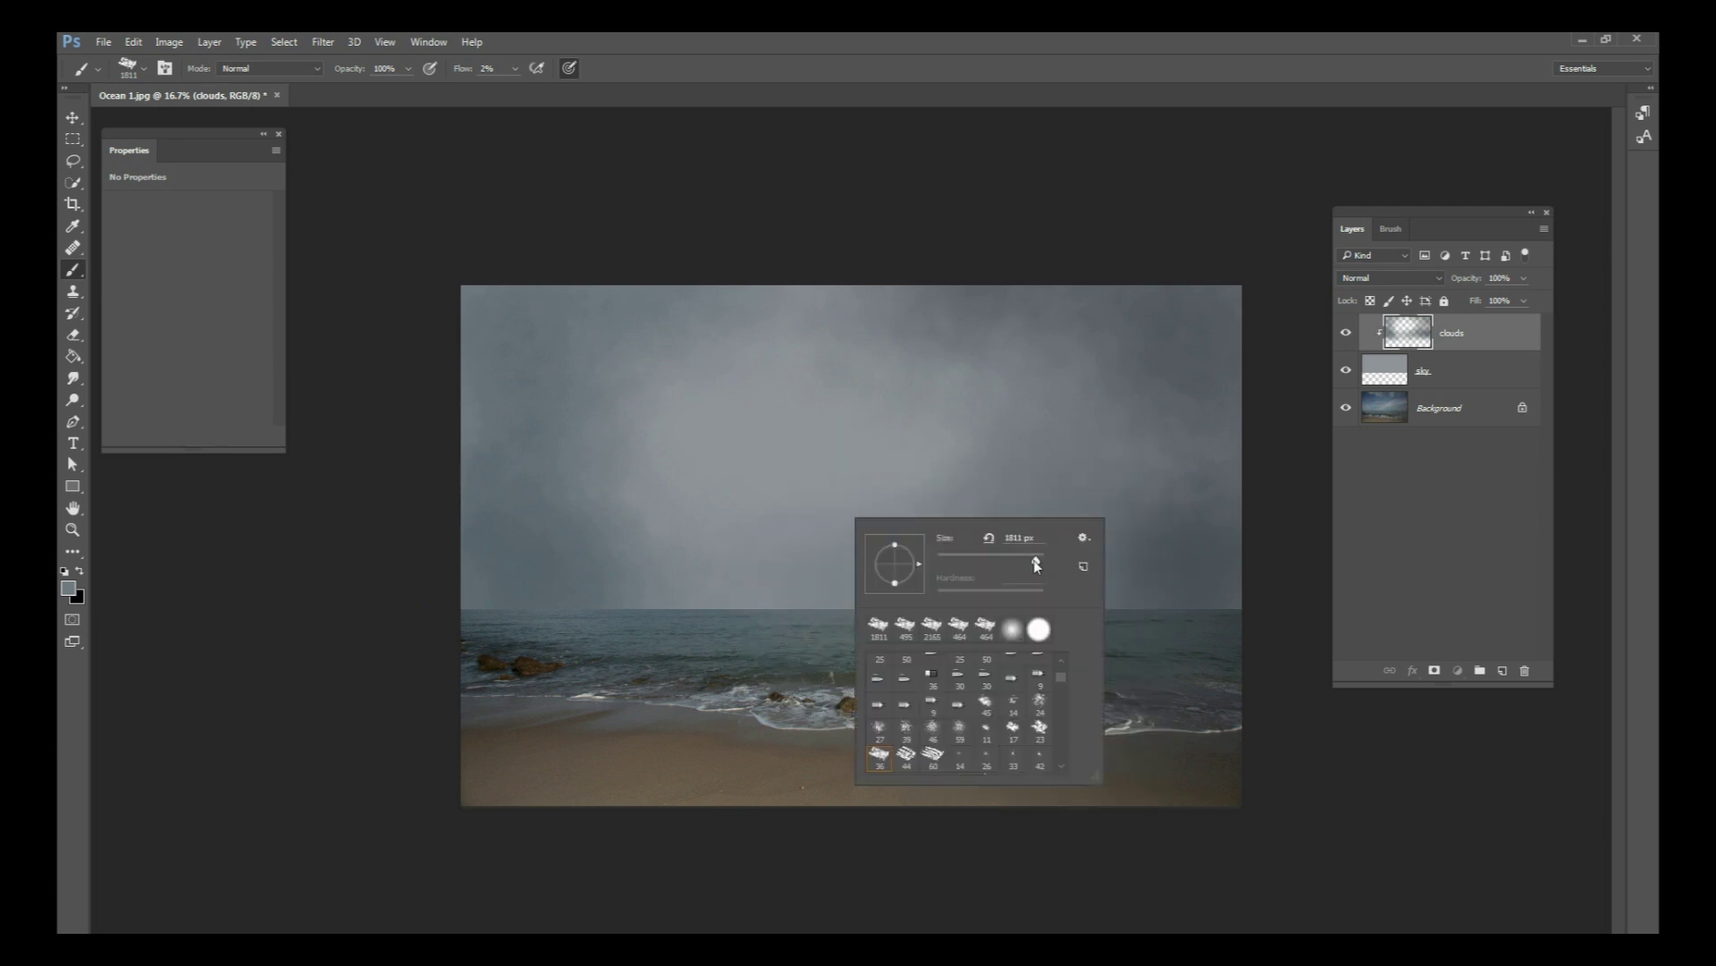
left_click(1176, 536)
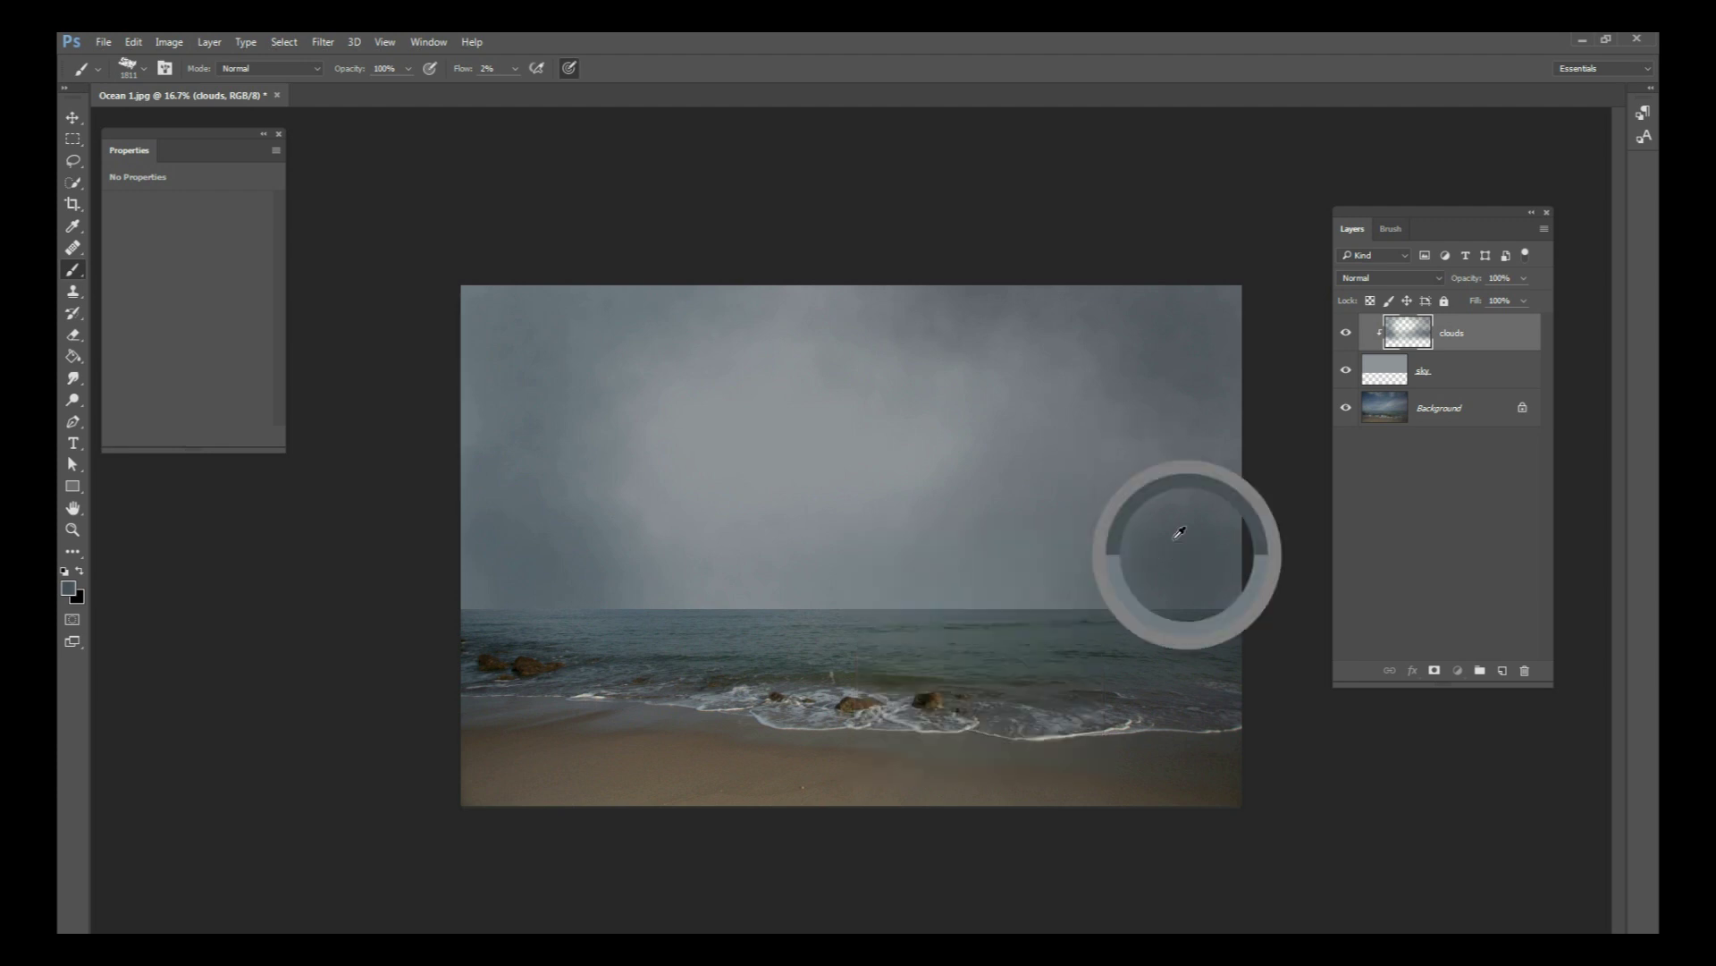
mouse_move(1177, 457)
left_mouse_down()
mouse_move(1231, 401)
mouse_move(1213, 320)
mouse_move(1177, 297)
mouse_move(1200, 277)
mouse_move(1207, 521)
mouse_move(1227, 596)
left_mouse_up()
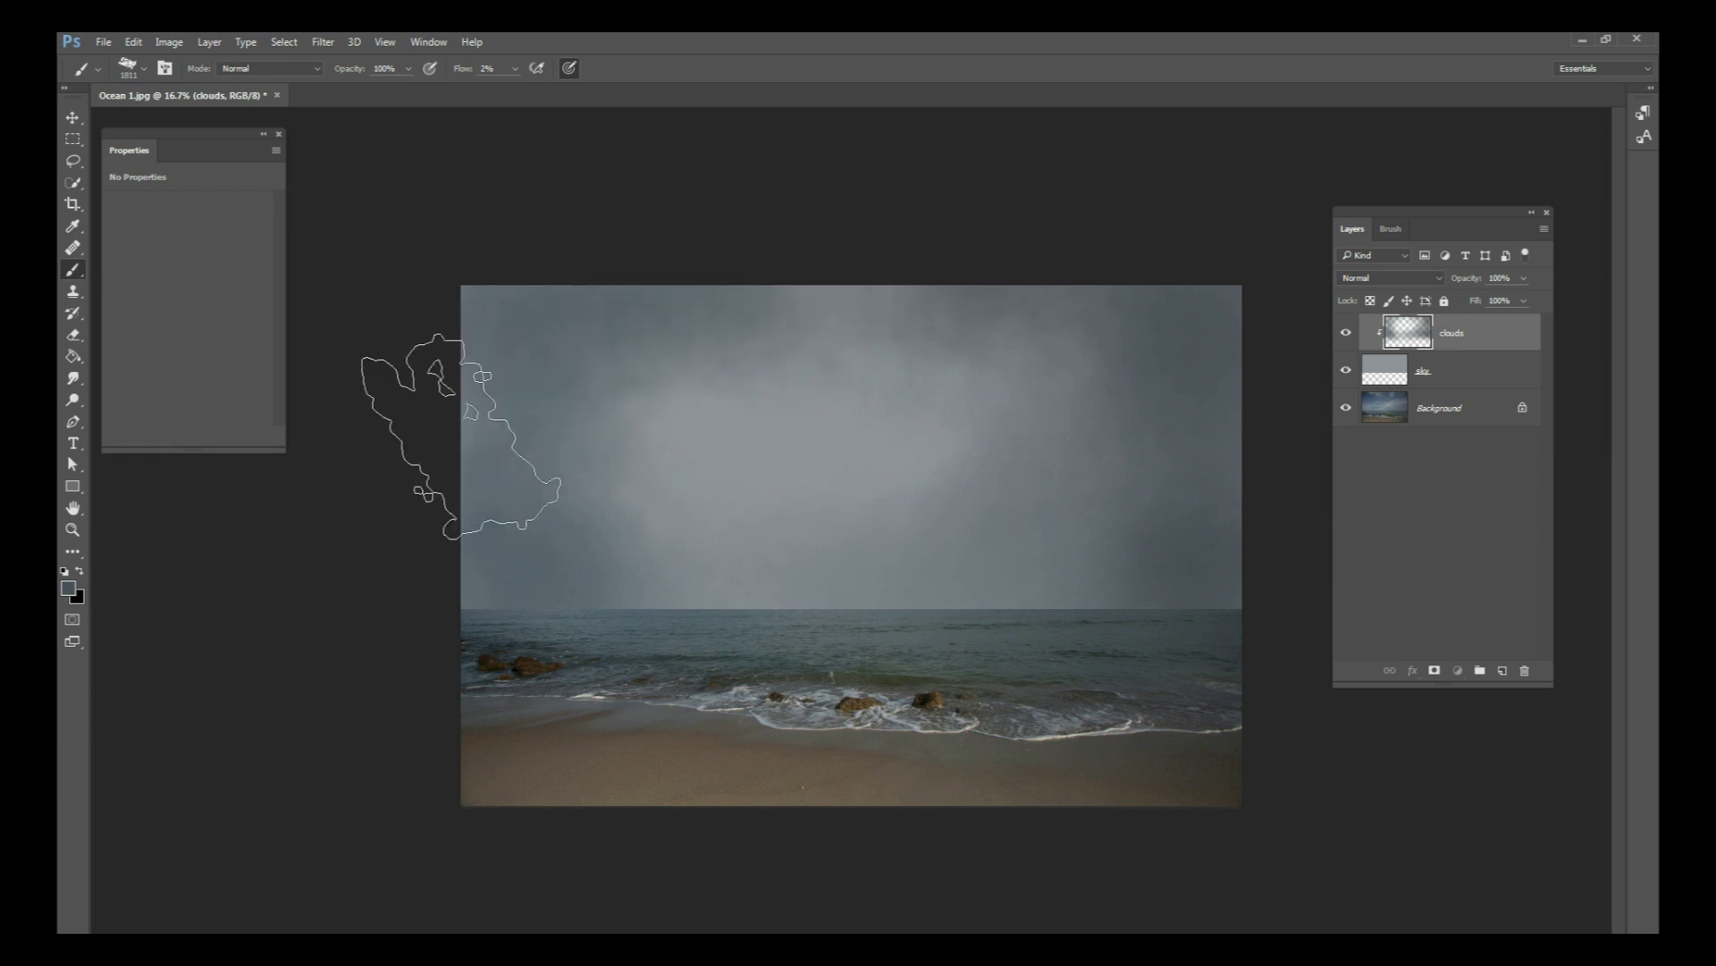
Step: Sample blue-grey tones at the horizon and blend clouds across the lower left of the sky towards the centre
left_click_drag(641, 553, 502, 621)
left_click(608, 608, "alt")
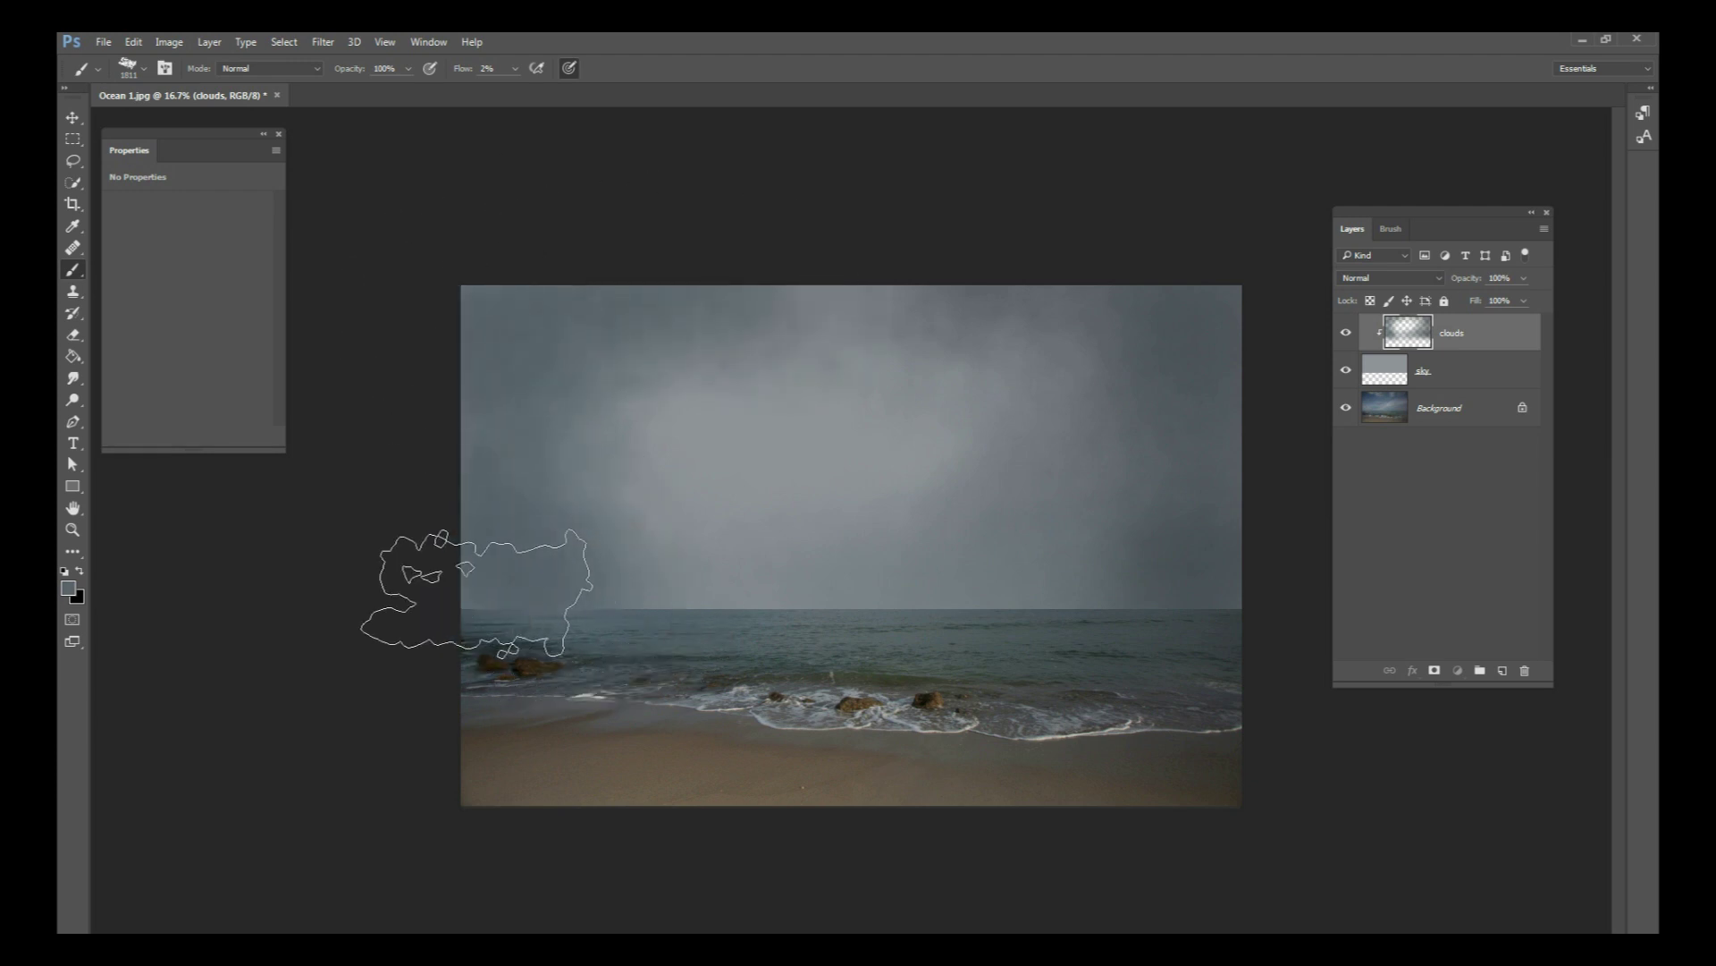
left_click(660, 605, "alt")
mouse_move(605, 582)
left_mouse_down()
mouse_move(719, 590)
mouse_move(778, 573)
left_mouse_up()
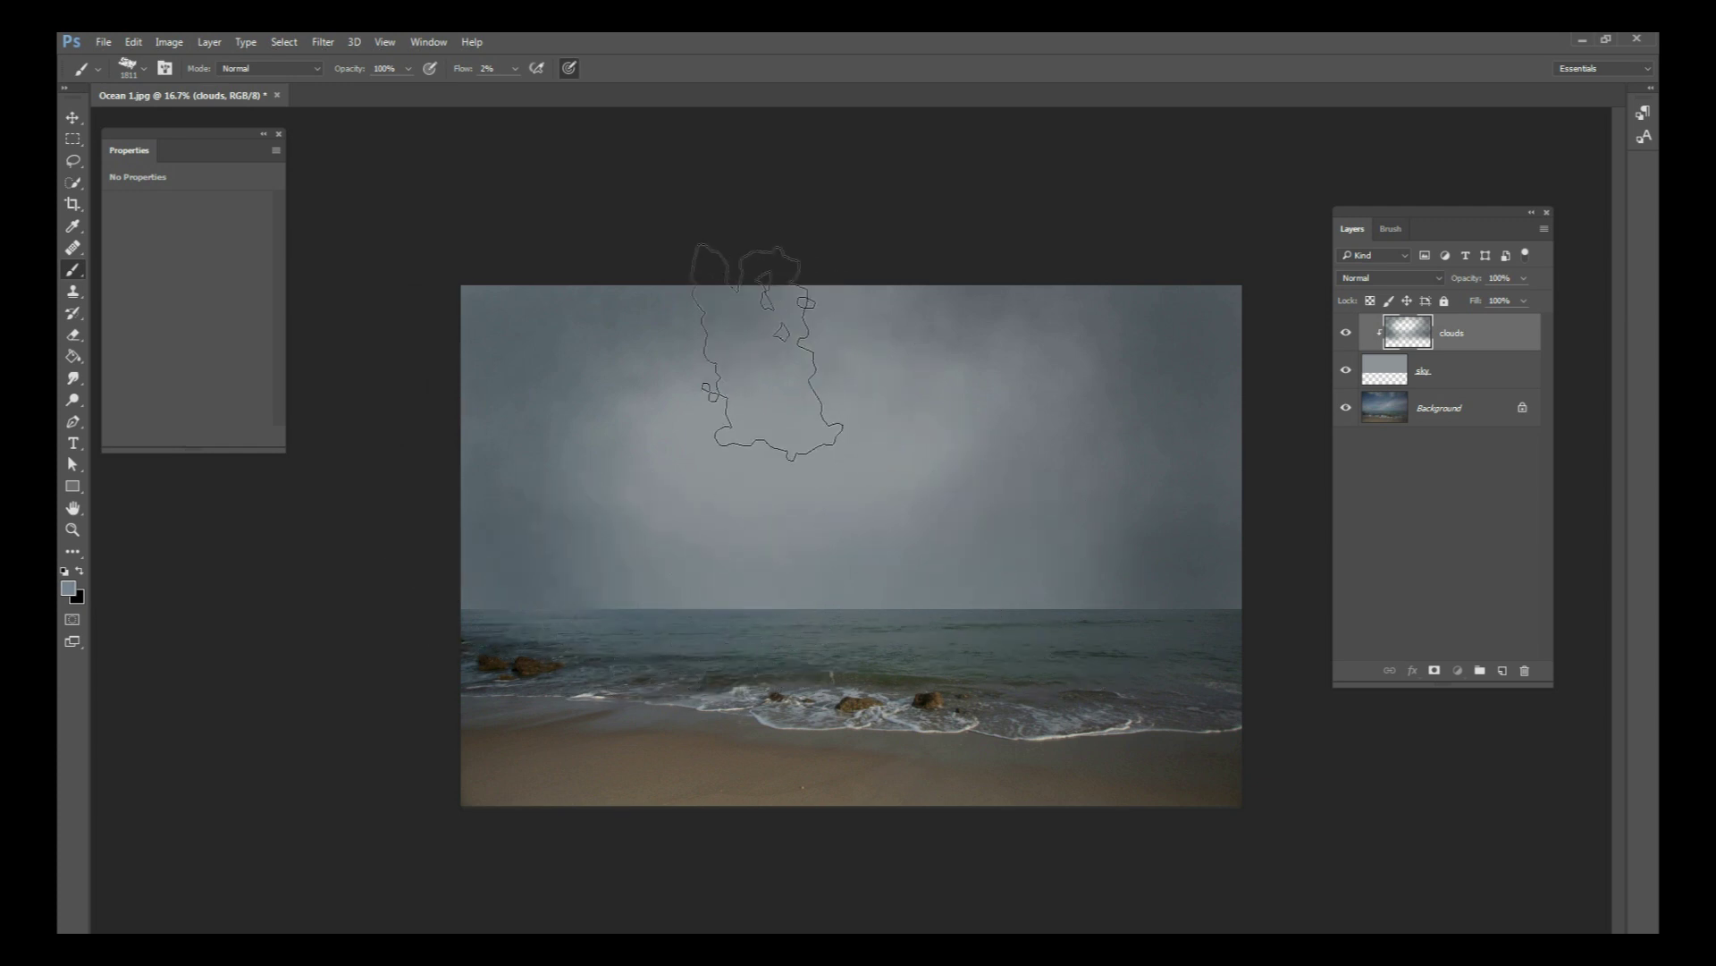
Step: Sample purplish and darker greys from the clouds and deepen the right-centre of the sky with more soft strokes
left_click(939, 326, "alt")
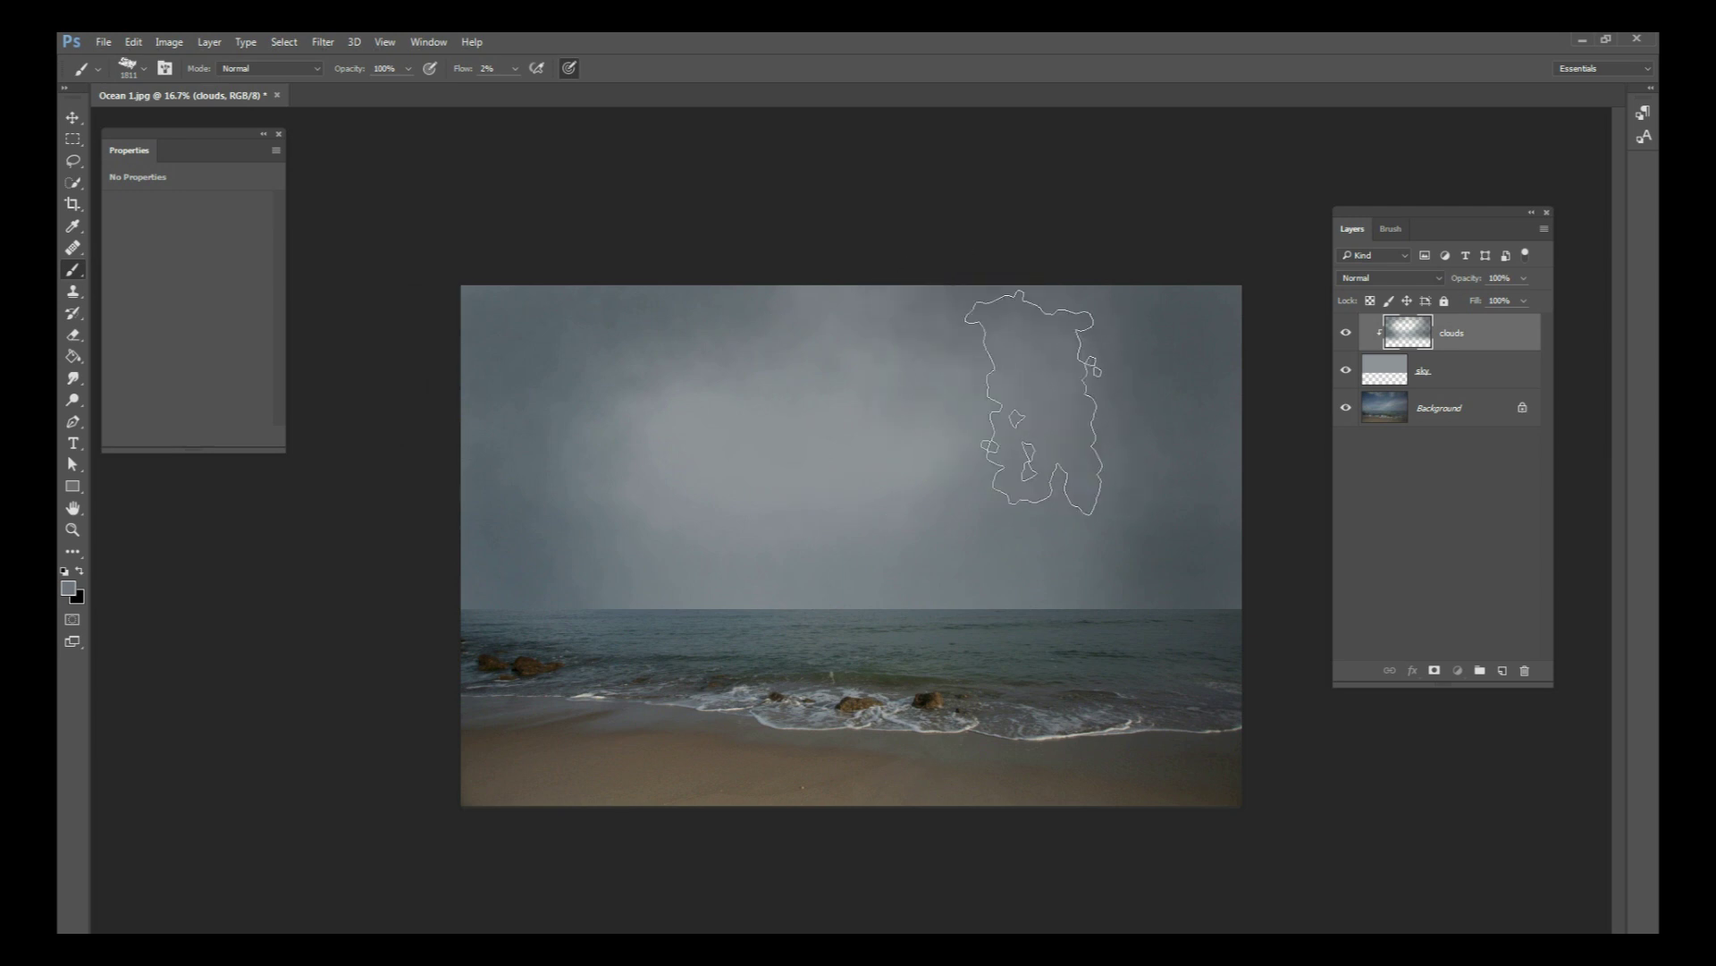
left_click_drag(1159, 397, 1141, 548)
left_click(1171, 554, "alt")
left_click_drag(1084, 495, 1067, 430)
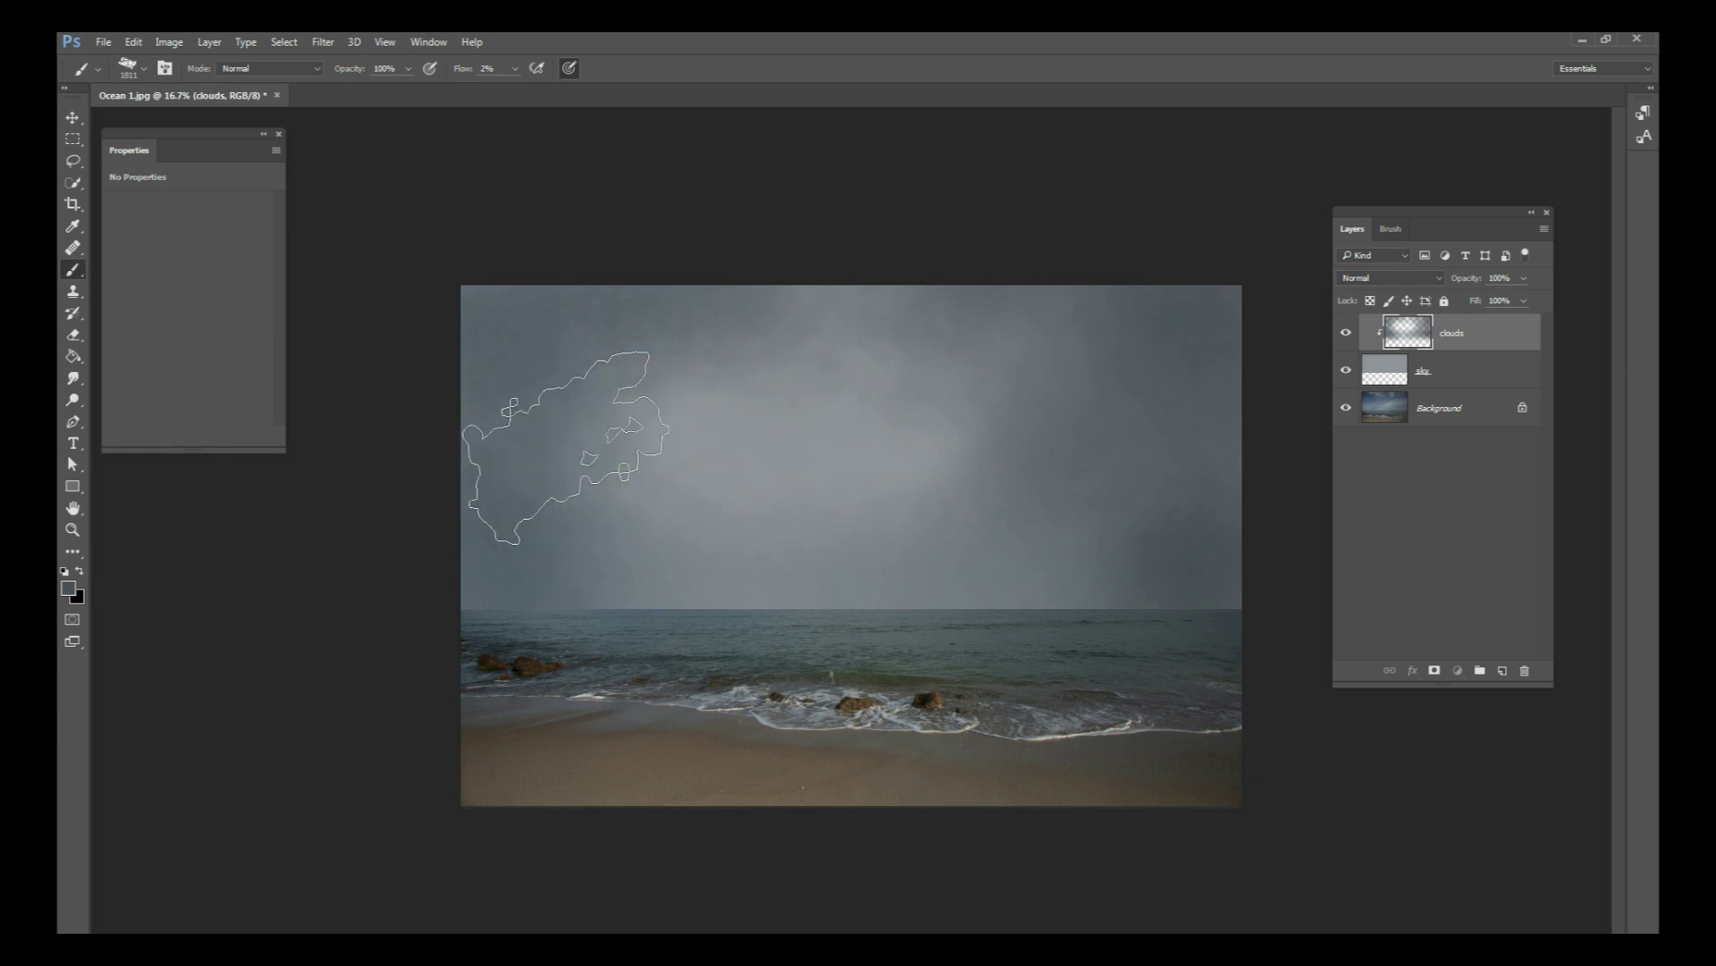
Step: Resample cloud tones and build up the left-centre and right edge, narrowing the bright opening in the middle of the sky
left_click(527, 540, "alt")
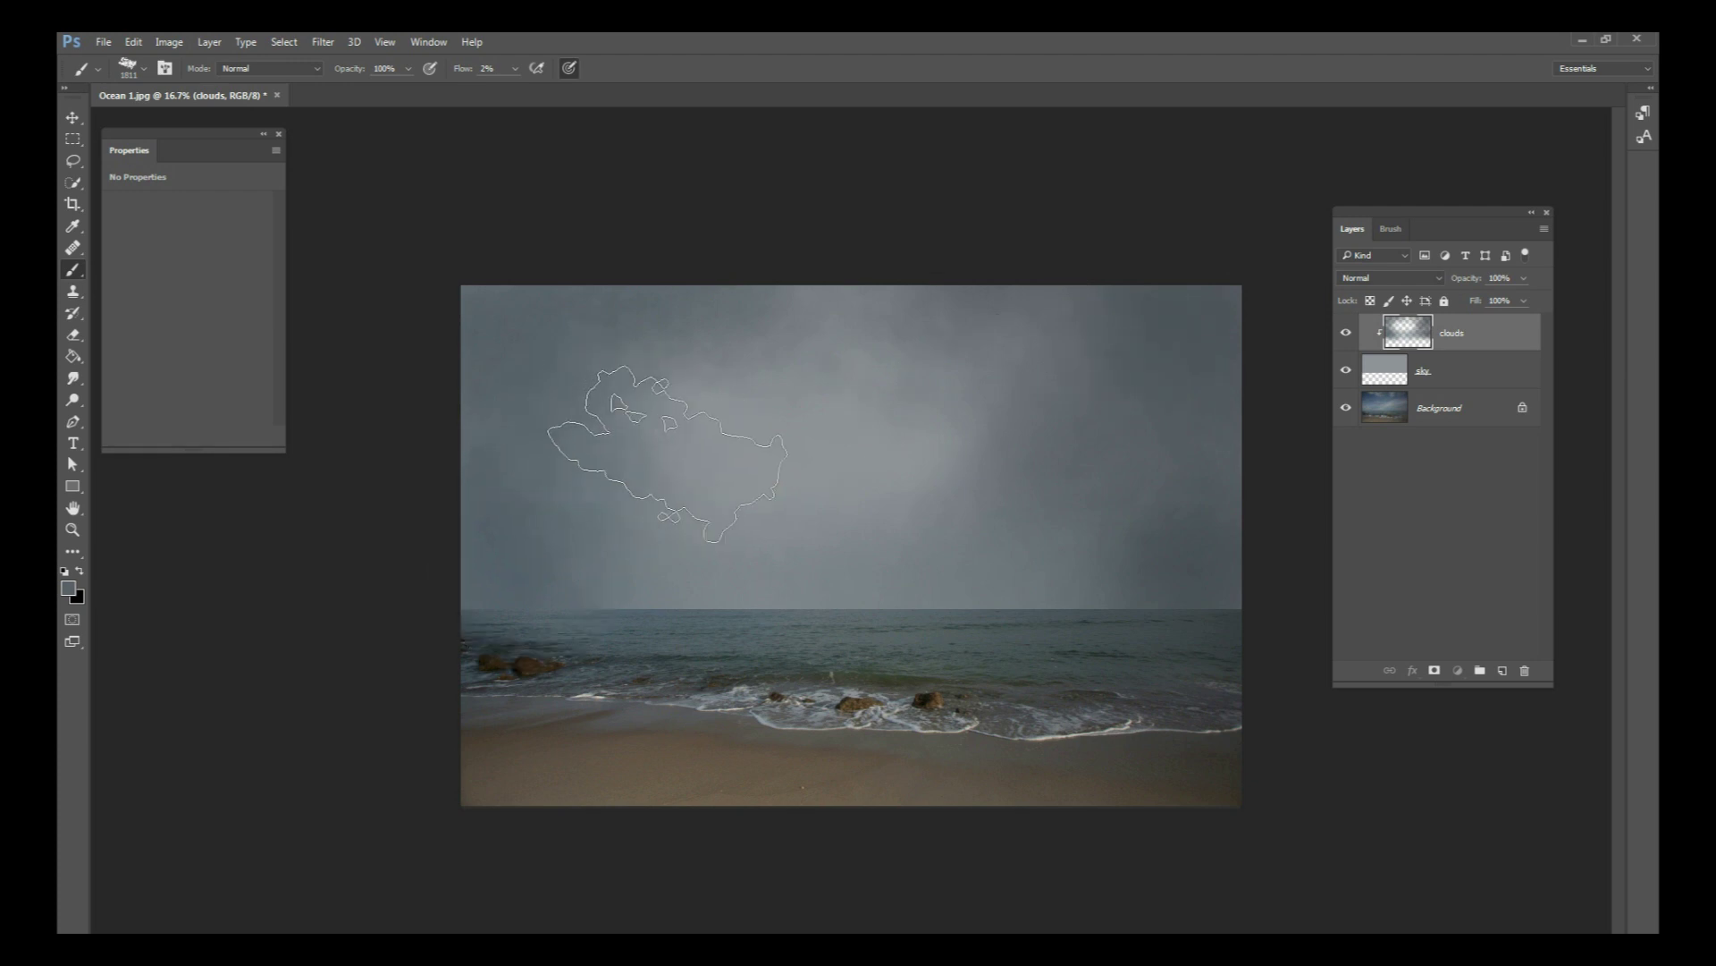
mouse_move(650, 594)
left_mouse_down()
mouse_move(551, 535)
mouse_move(678, 581)
mouse_move(631, 600)
left_mouse_up()
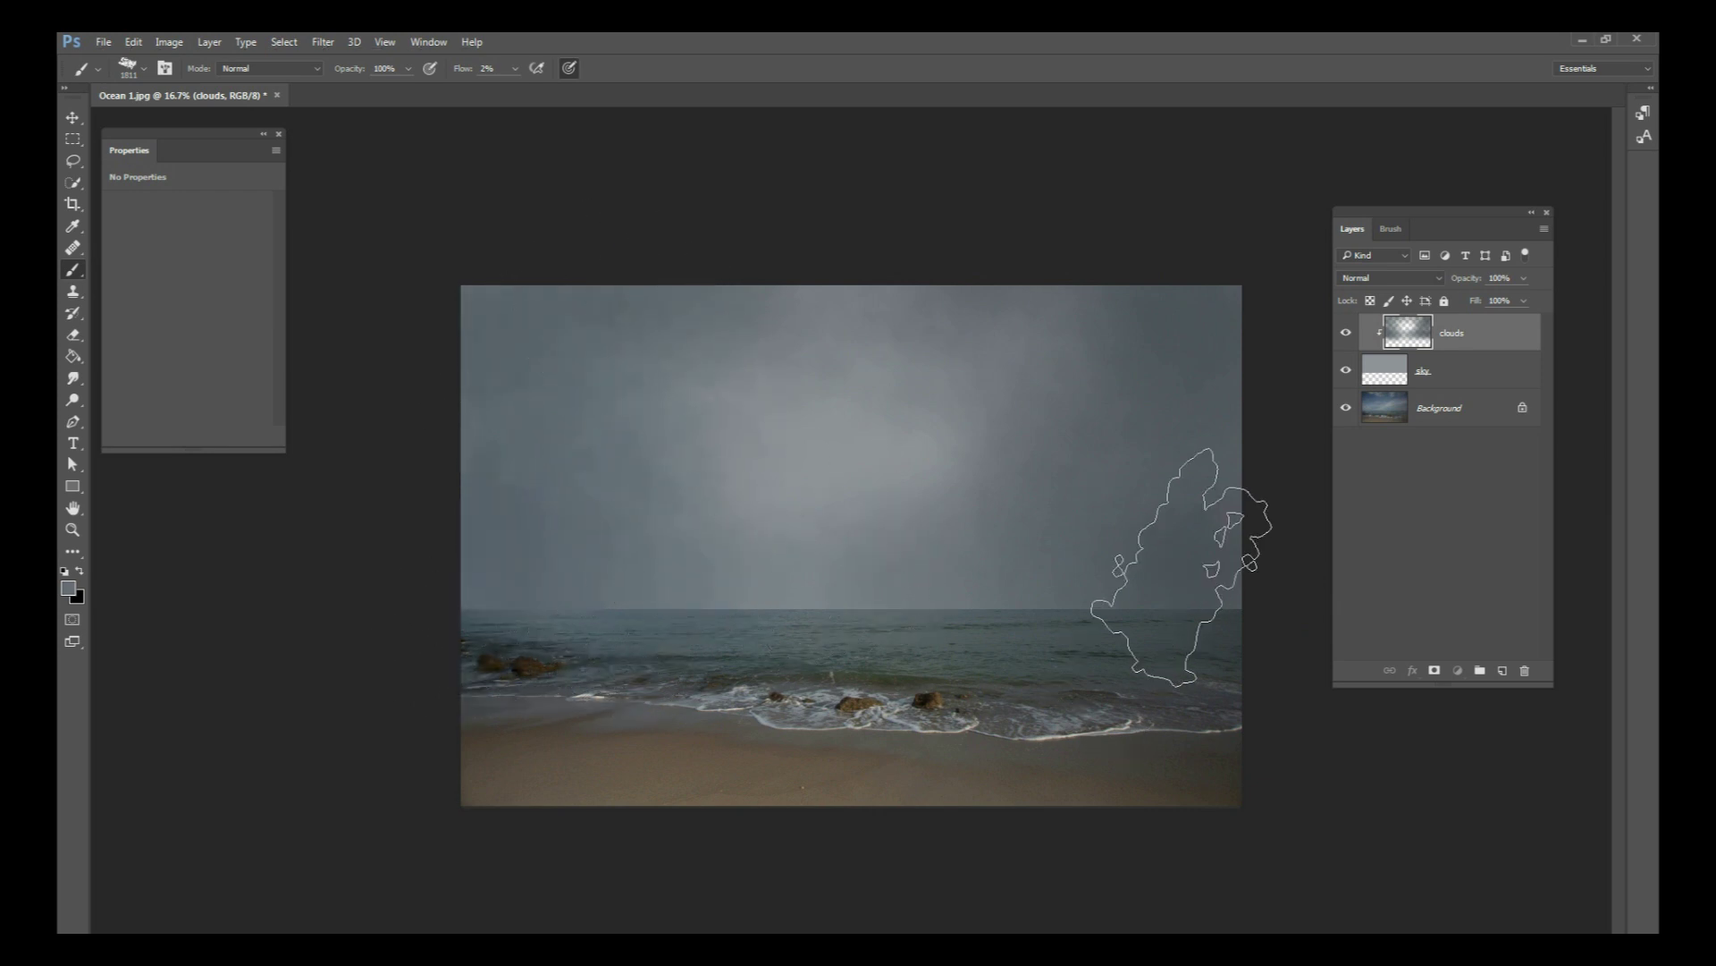
key("alt")
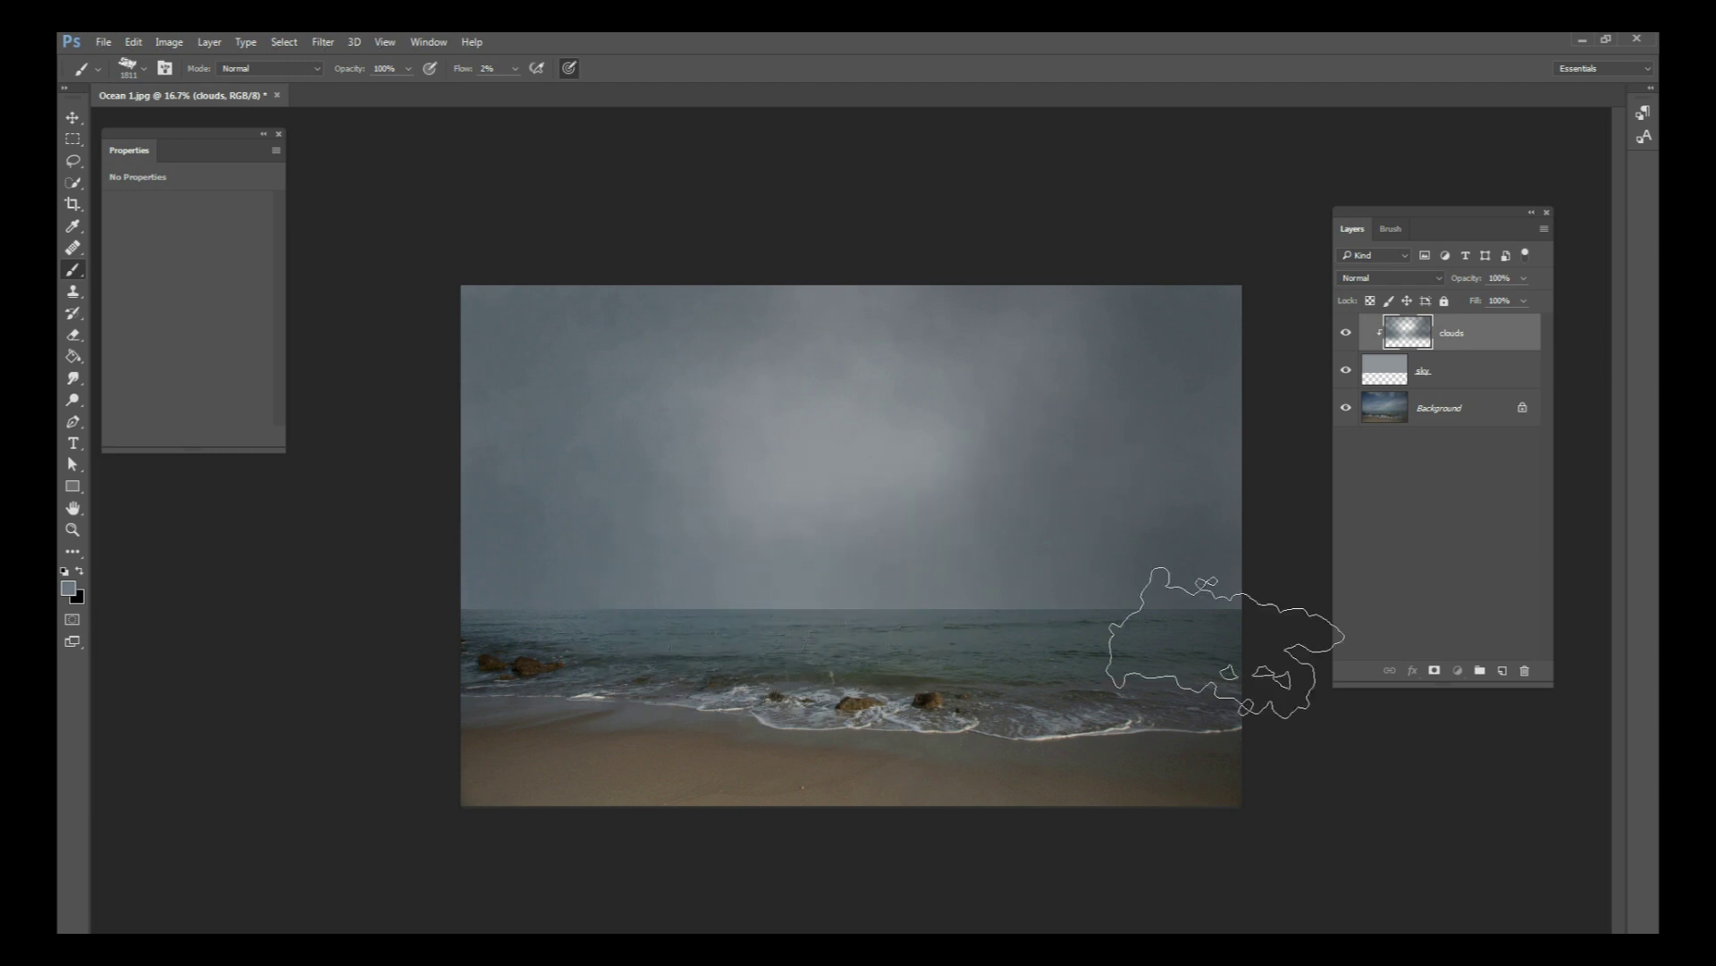
Step: Create a clipped layer named moon glow above clouds and switch to a soft round brush with 0% hardness and 9% flow
left_click(1503, 672)
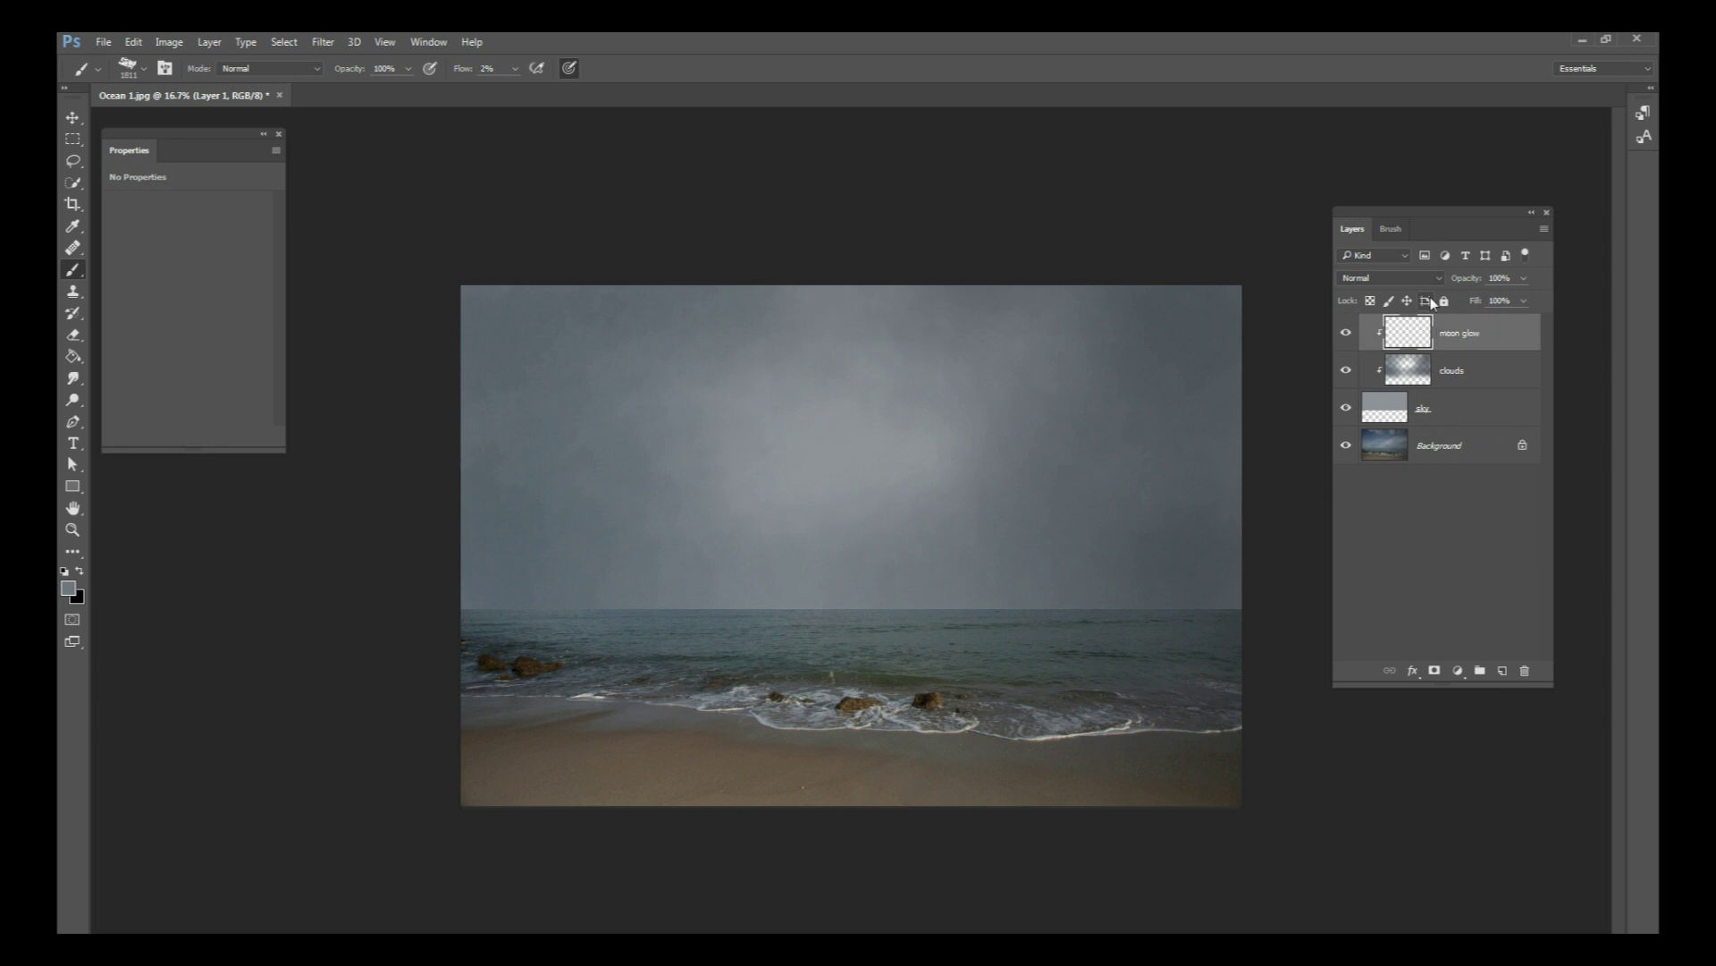
right_click(796, 366)
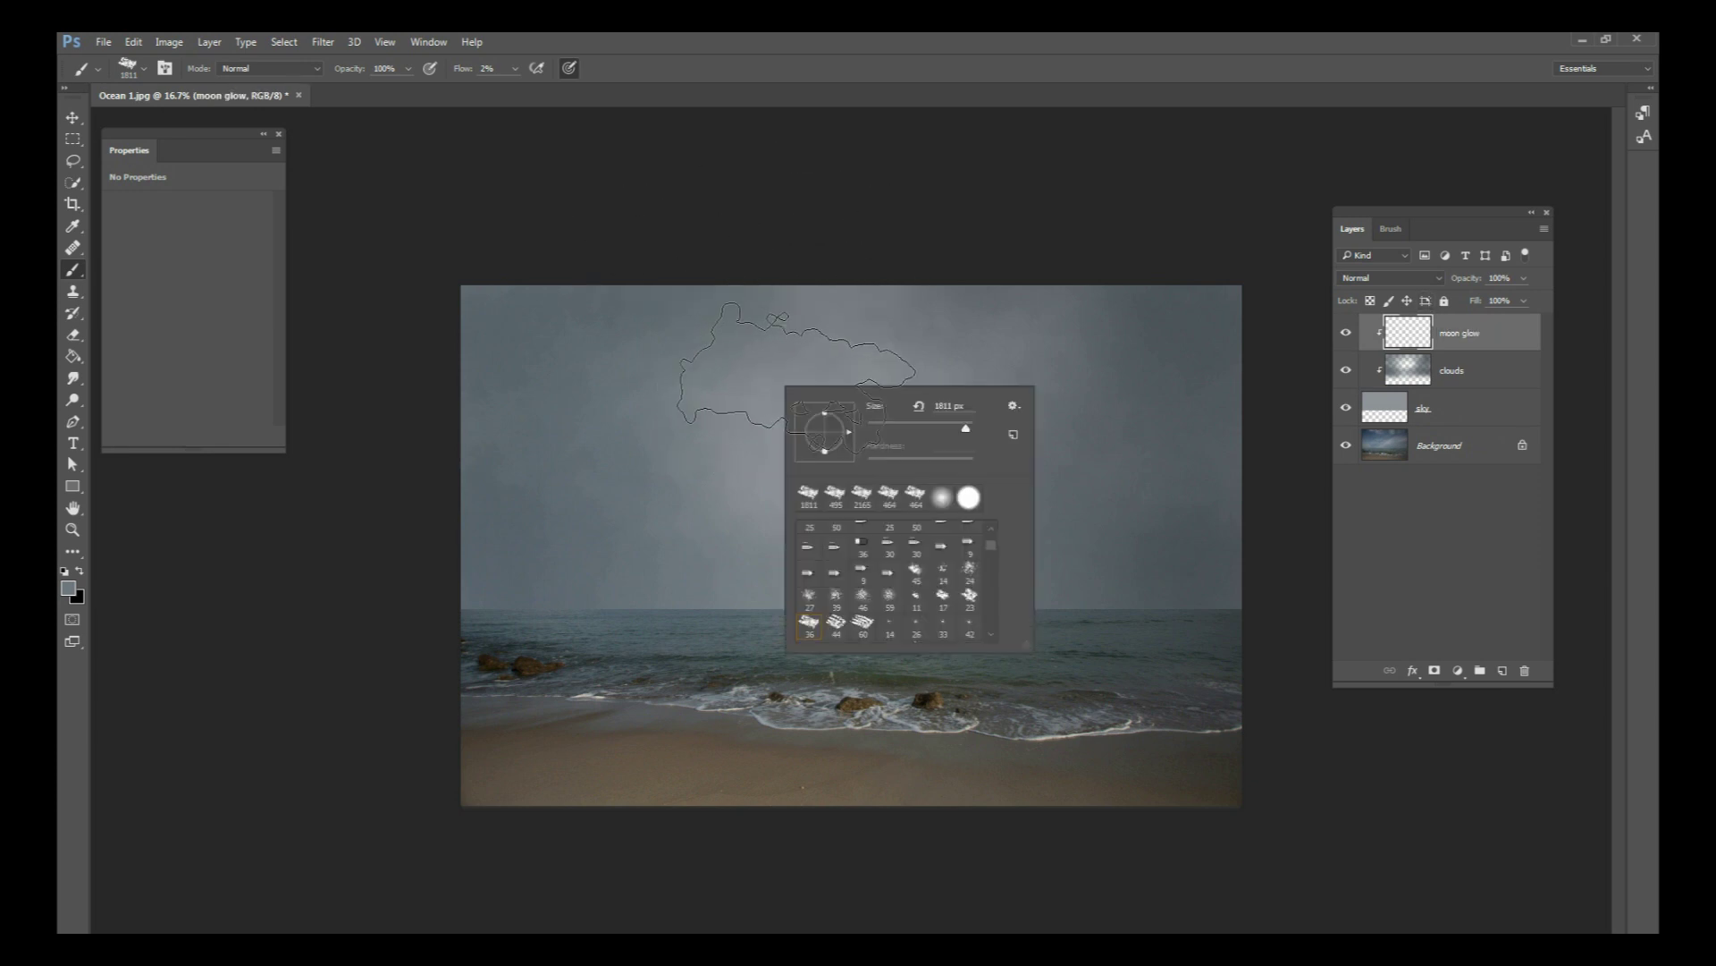
scroll(992, 540, "up", 5)
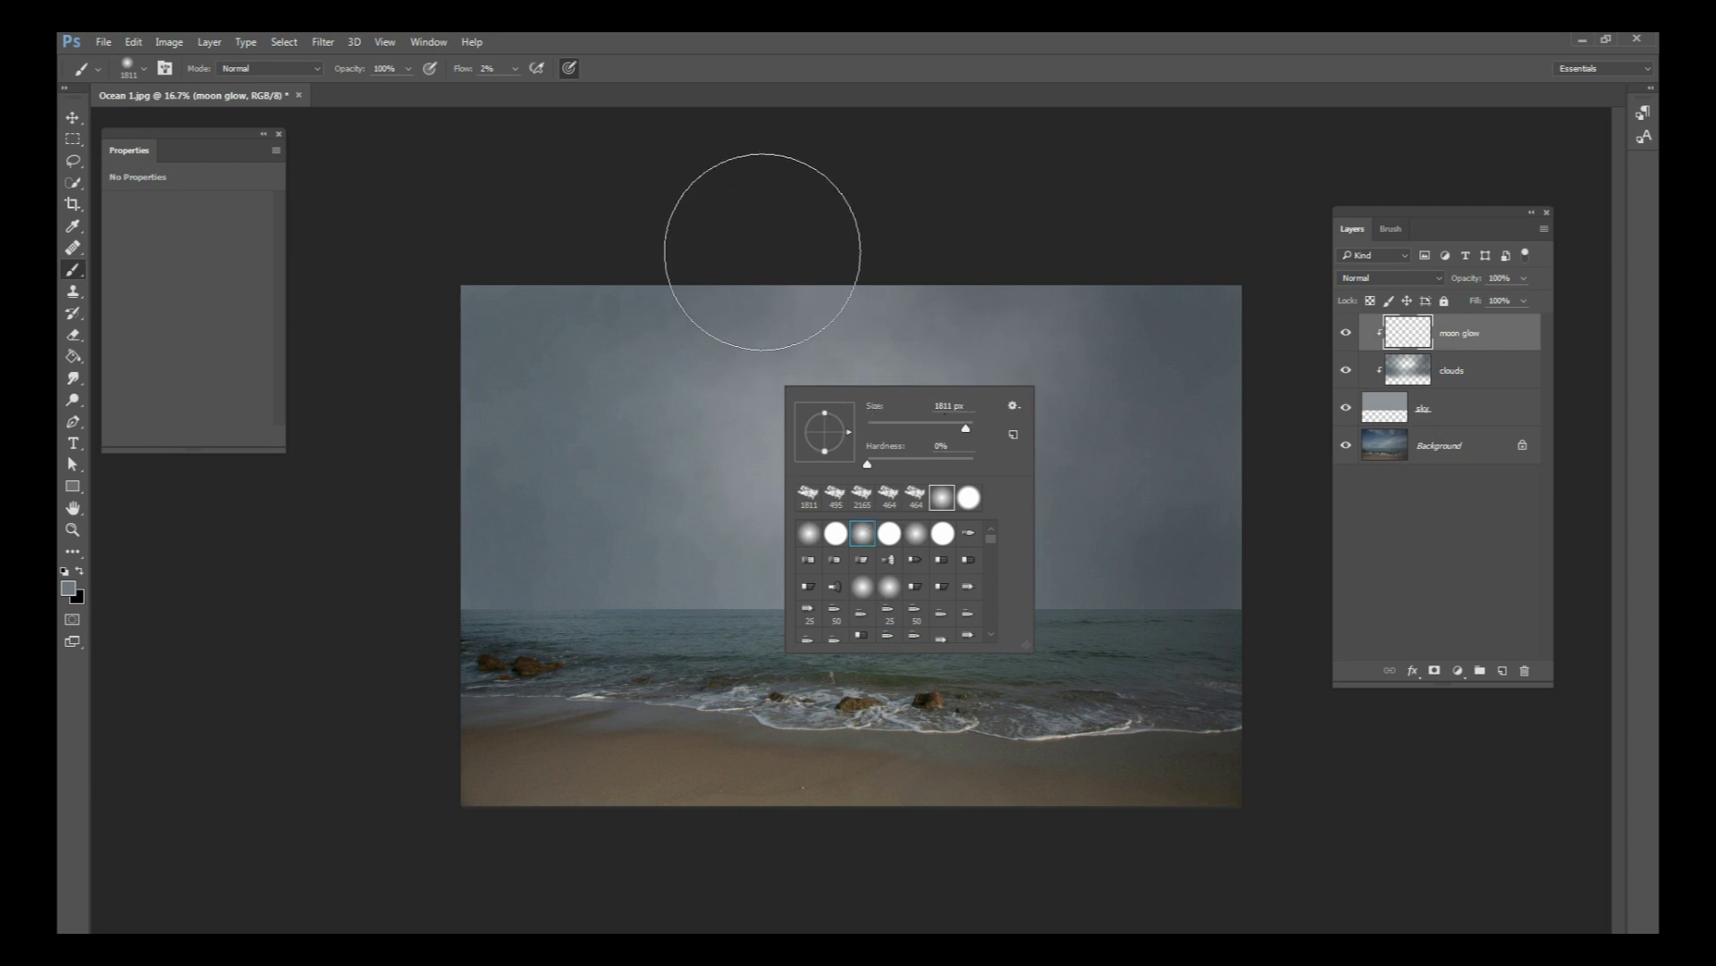
left_click(514, 68)
left_click_drag(517, 88, 523, 90)
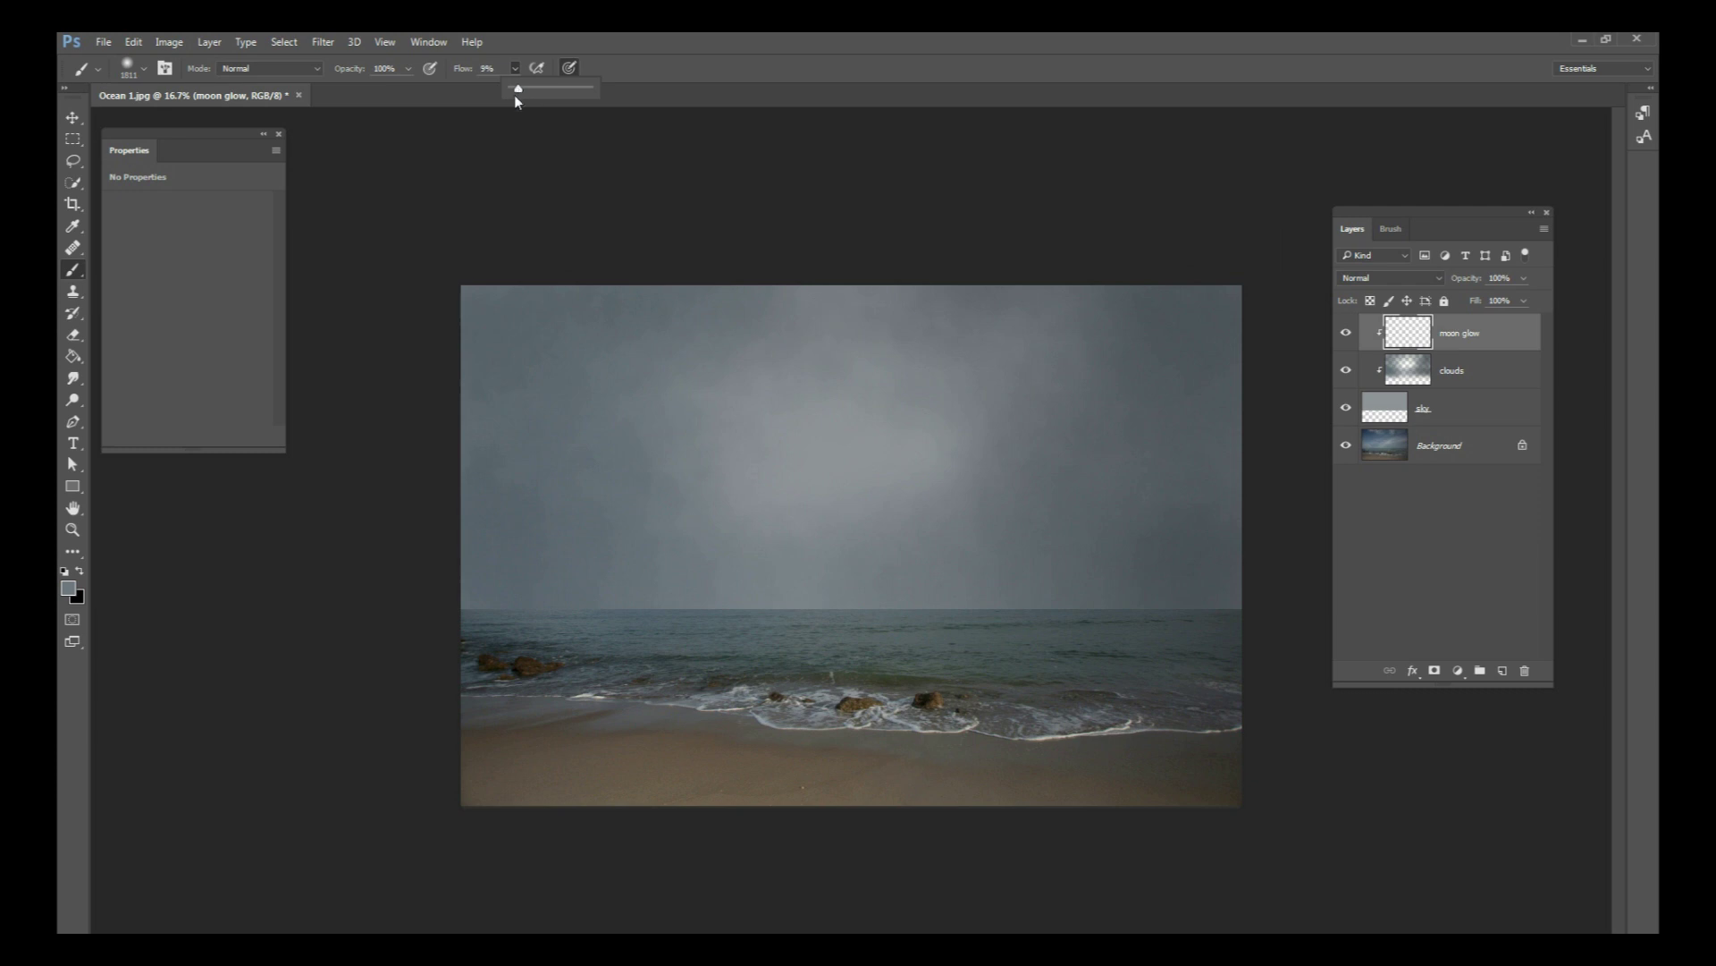
Step: Set the foreground colour to light blue #9aafcc and enlarge the soft round brush to 2874 px
left_click(74, 591)
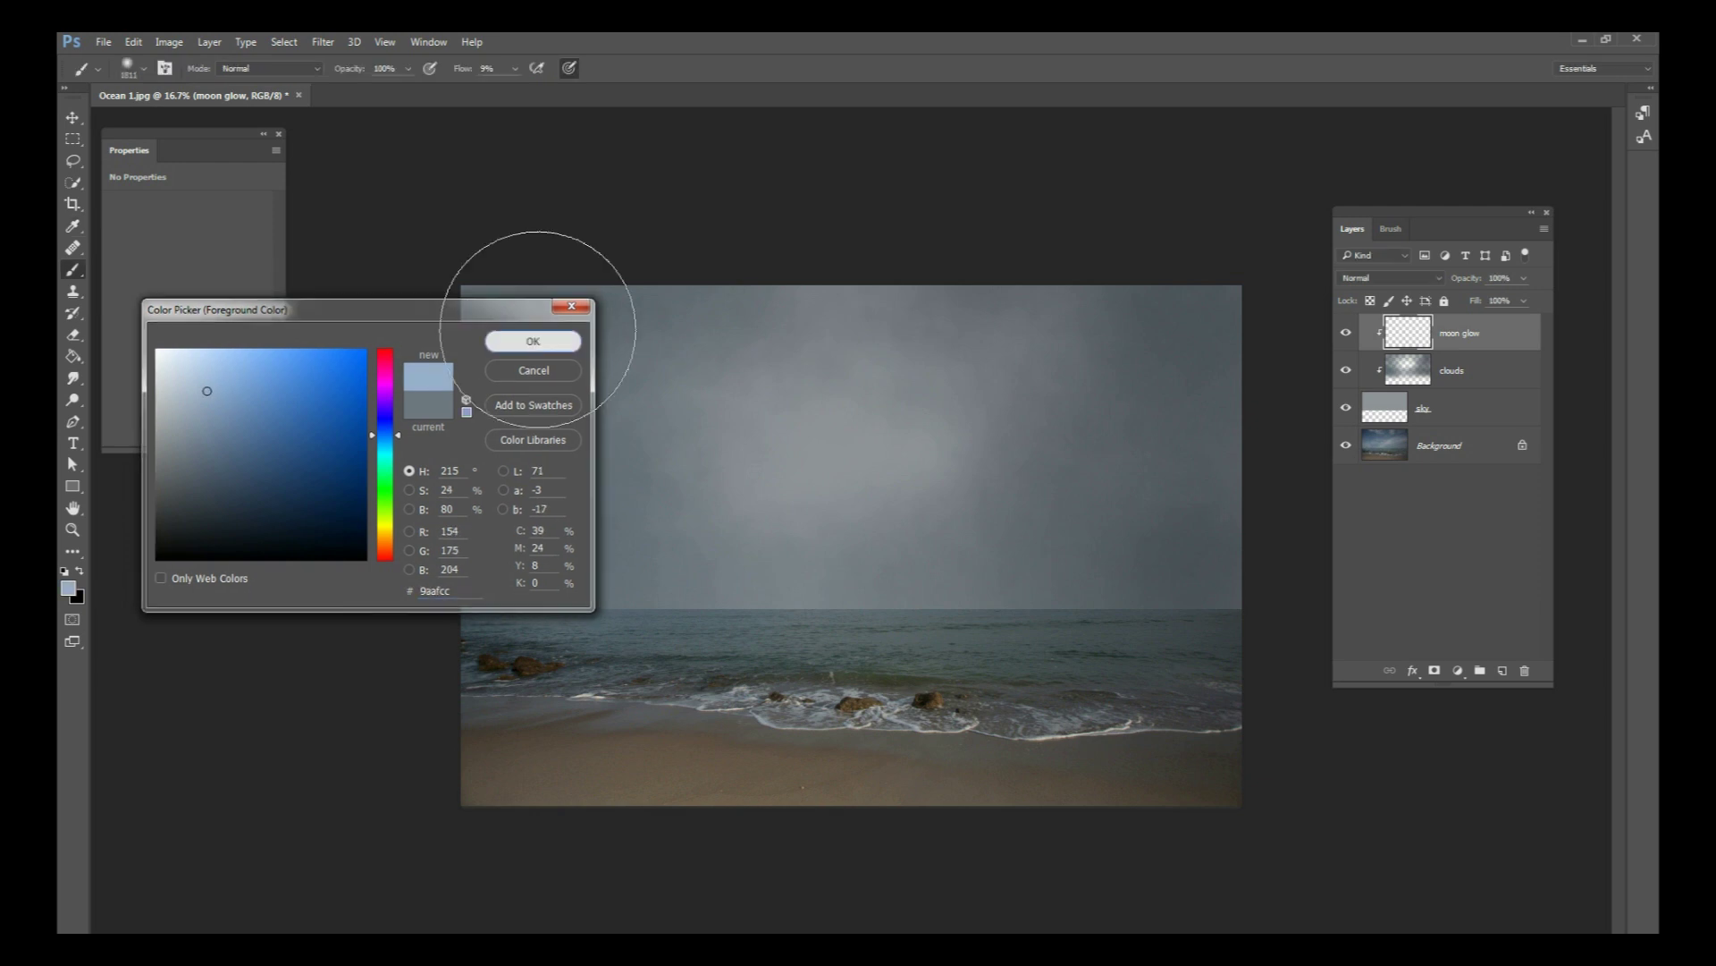
left_click(534, 340)
key("b")
right_click(832, 420)
left_click_drag(1016, 456, 1018, 454)
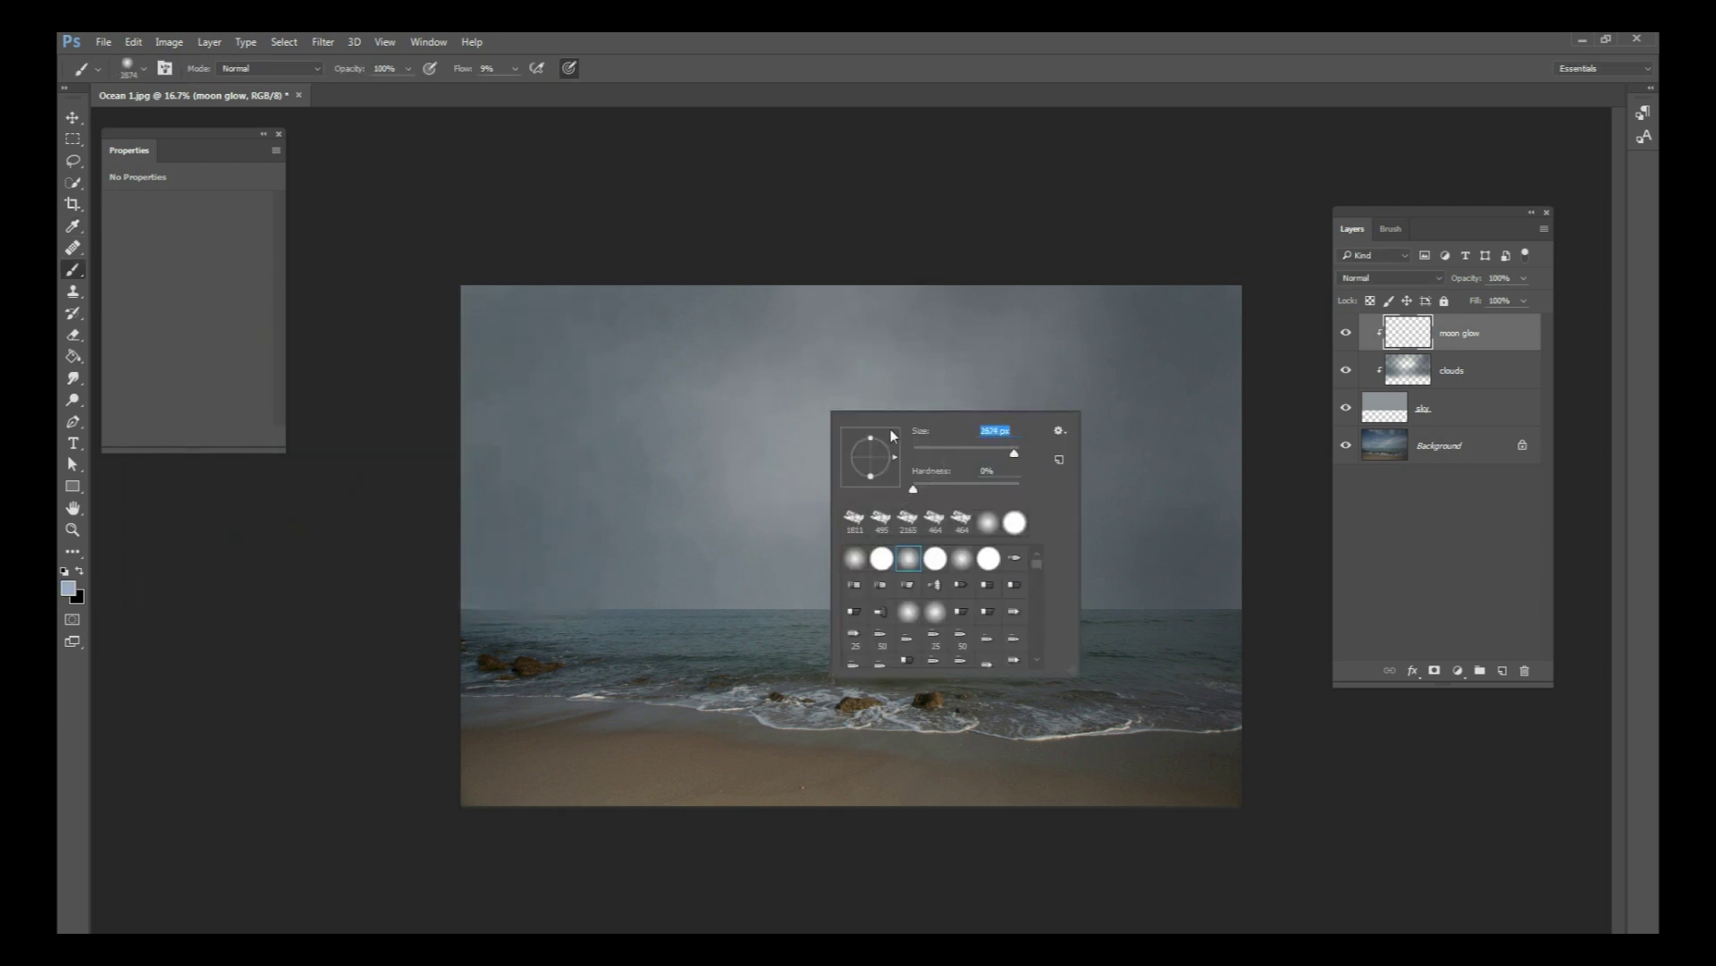
Step: Paint a large soft light-blue glow over the bright centre of the sky on the moon glow layer
left_click(842, 387)
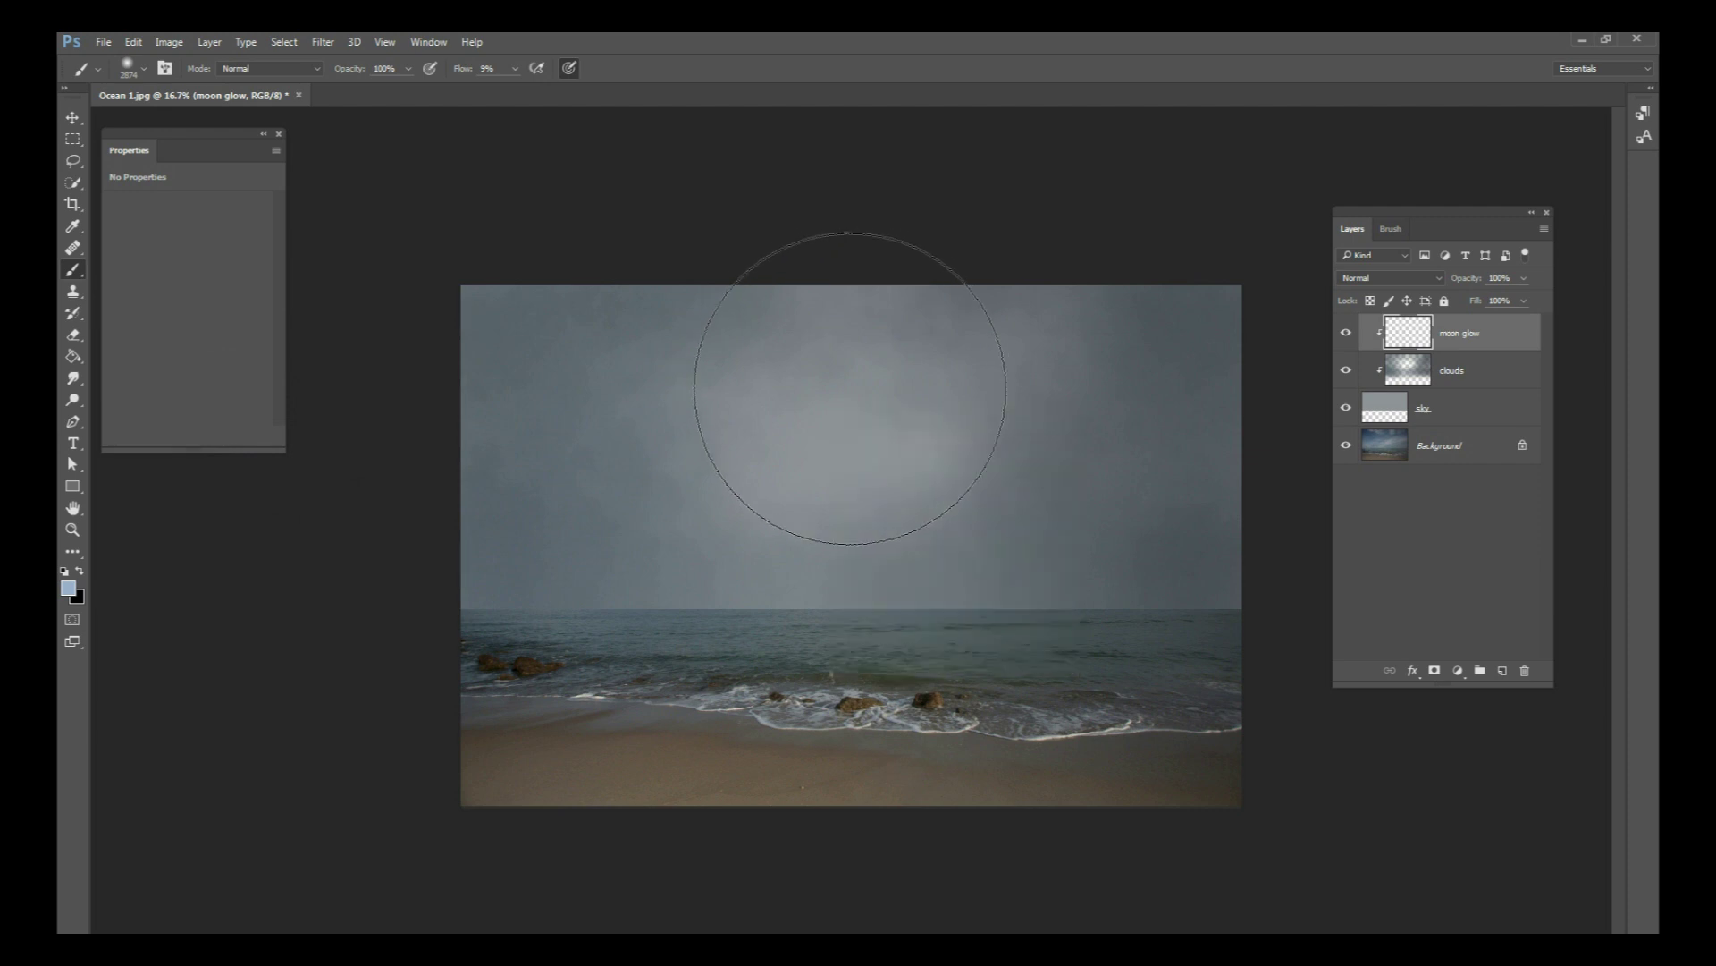
mouse_move(821, 400)
left_mouse_down()
mouse_move(786, 400)
mouse_move(800, 434)
mouse_move(878, 476)
mouse_move(924, 424)
mouse_move(926, 359)
mouse_move(905, 337)
mouse_move(848, 334)
mouse_move(794, 407)
mouse_move(805, 385)
mouse_move(756, 384)
mouse_move(752, 358)
mouse_move(748, 384)
mouse_move(750, 430)
mouse_move(813, 496)
mouse_move(924, 525)
mouse_move(1006, 363)
mouse_move(872, 343)
mouse_move(824, 306)
mouse_move(814, 336)
mouse_move(788, 337)
mouse_move(779, 314)
mouse_move(799, 501)
mouse_move(904, 523)
mouse_move(921, 516)
mouse_move(846, 442)
mouse_move(843, 410)
mouse_move(760, 443)
mouse_move(834, 494)
mouse_move(972, 507)
mouse_move(763, 528)
mouse_move(762, 417)
mouse_move(737, 378)
mouse_move(828, 353)
mouse_move(892, 362)
mouse_move(922, 346)
mouse_move(929, 315)
mouse_move(900, 448)
mouse_move(944, 507)
left_mouse_up()
mouse_move(827, 518)
left_mouse_down()
mouse_move(783, 363)
mouse_move(918, 343)
mouse_move(928, 325)
mouse_move(870, 334)
mouse_move(854, 289)
mouse_move(1105, 267)
mouse_move(864, 390)
mouse_move(956, 318)
mouse_move(811, 423)
mouse_move(755, 384)
mouse_move(805, 307)
mouse_move(877, 342)
left_mouse_up()
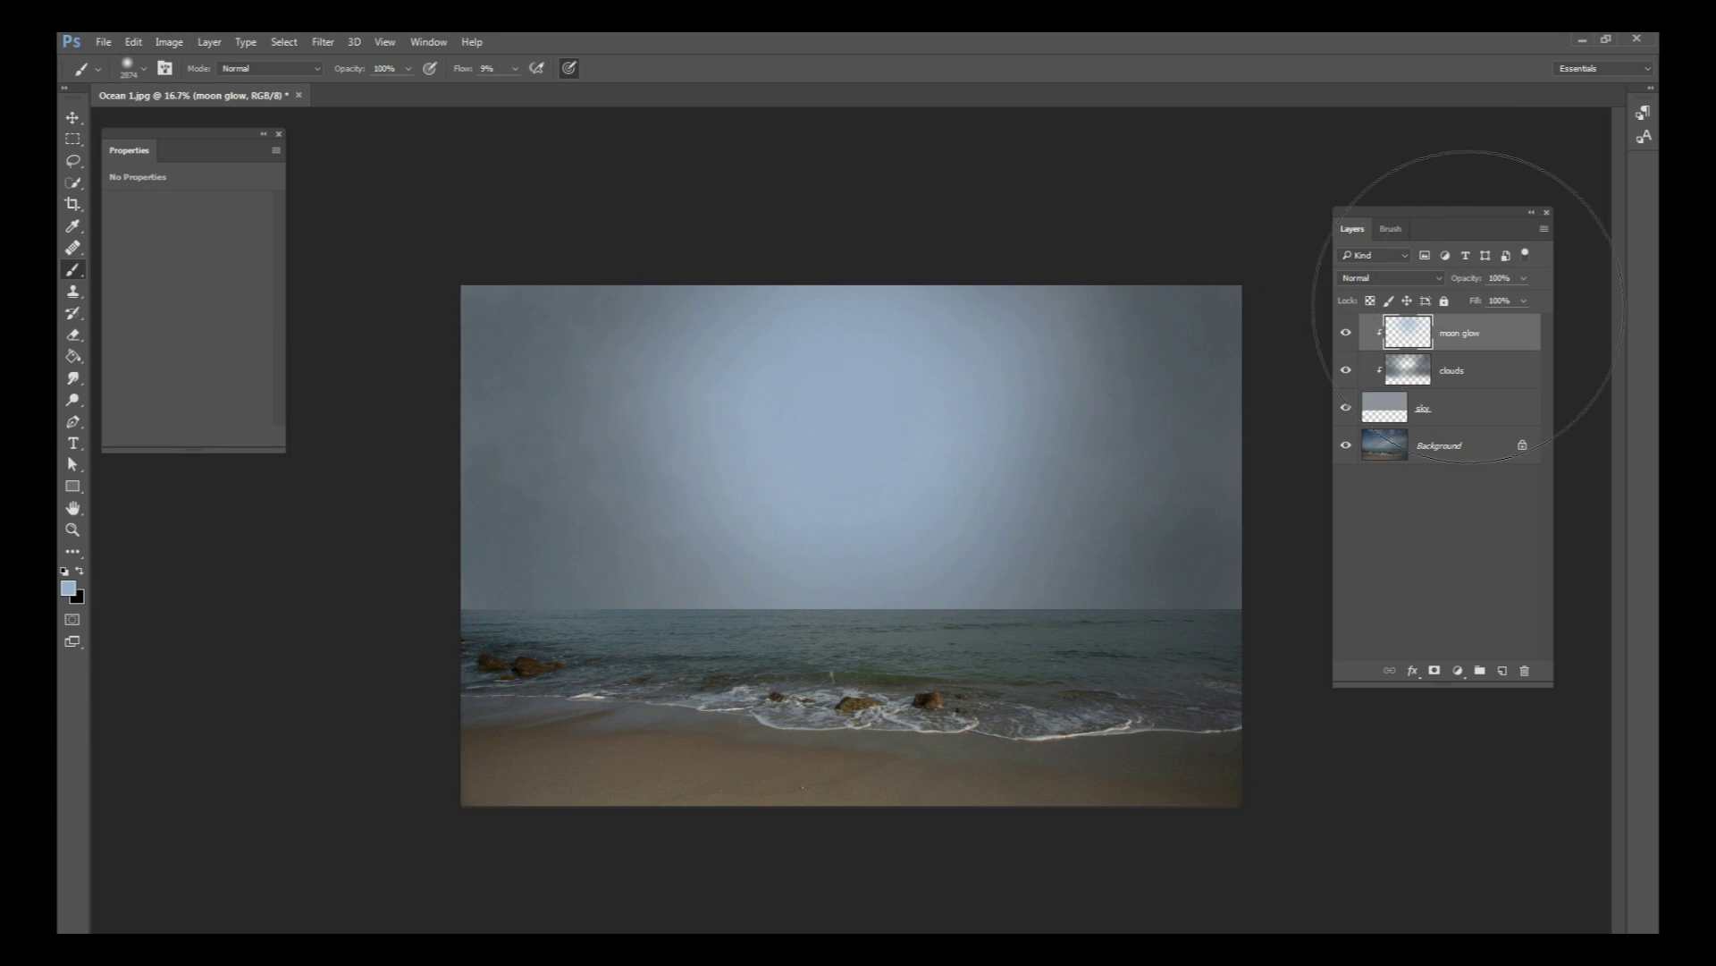
Step: Set the foreground to #8fafdb, reduce the soft brush to 1457 px, and paint a smaller glow inside the first one
left_click(68, 588)
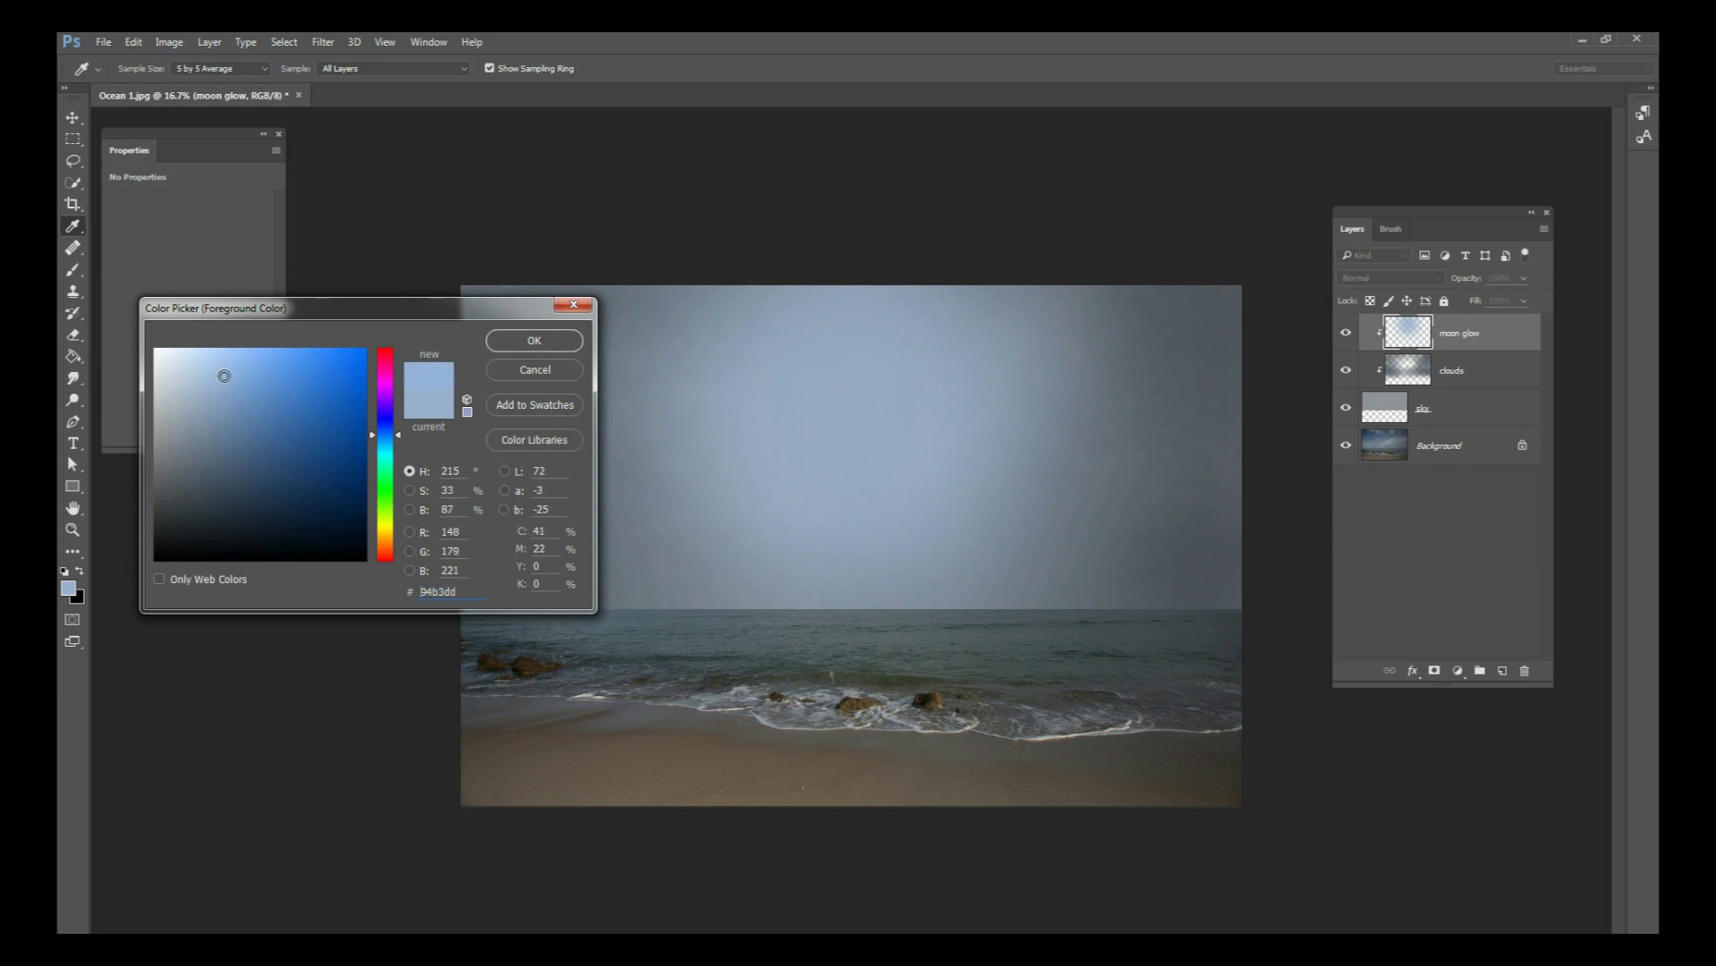
left_click(518, 338)
key("b")
right_click(894, 389)
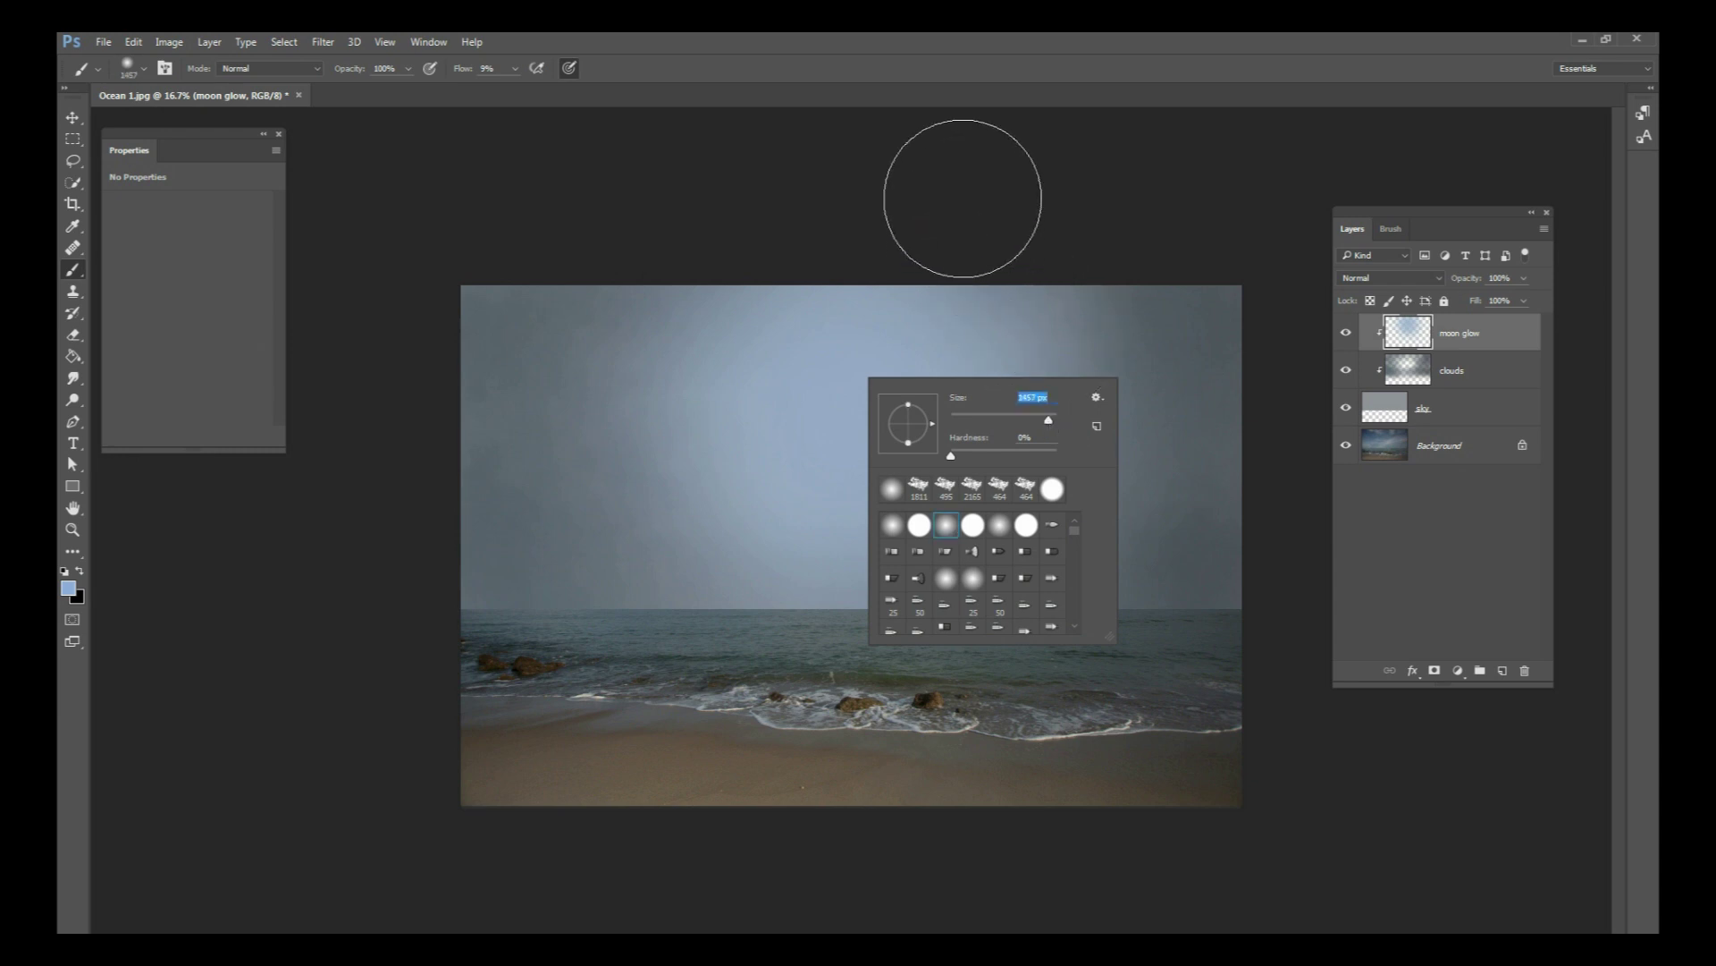
left_click(962, 198)
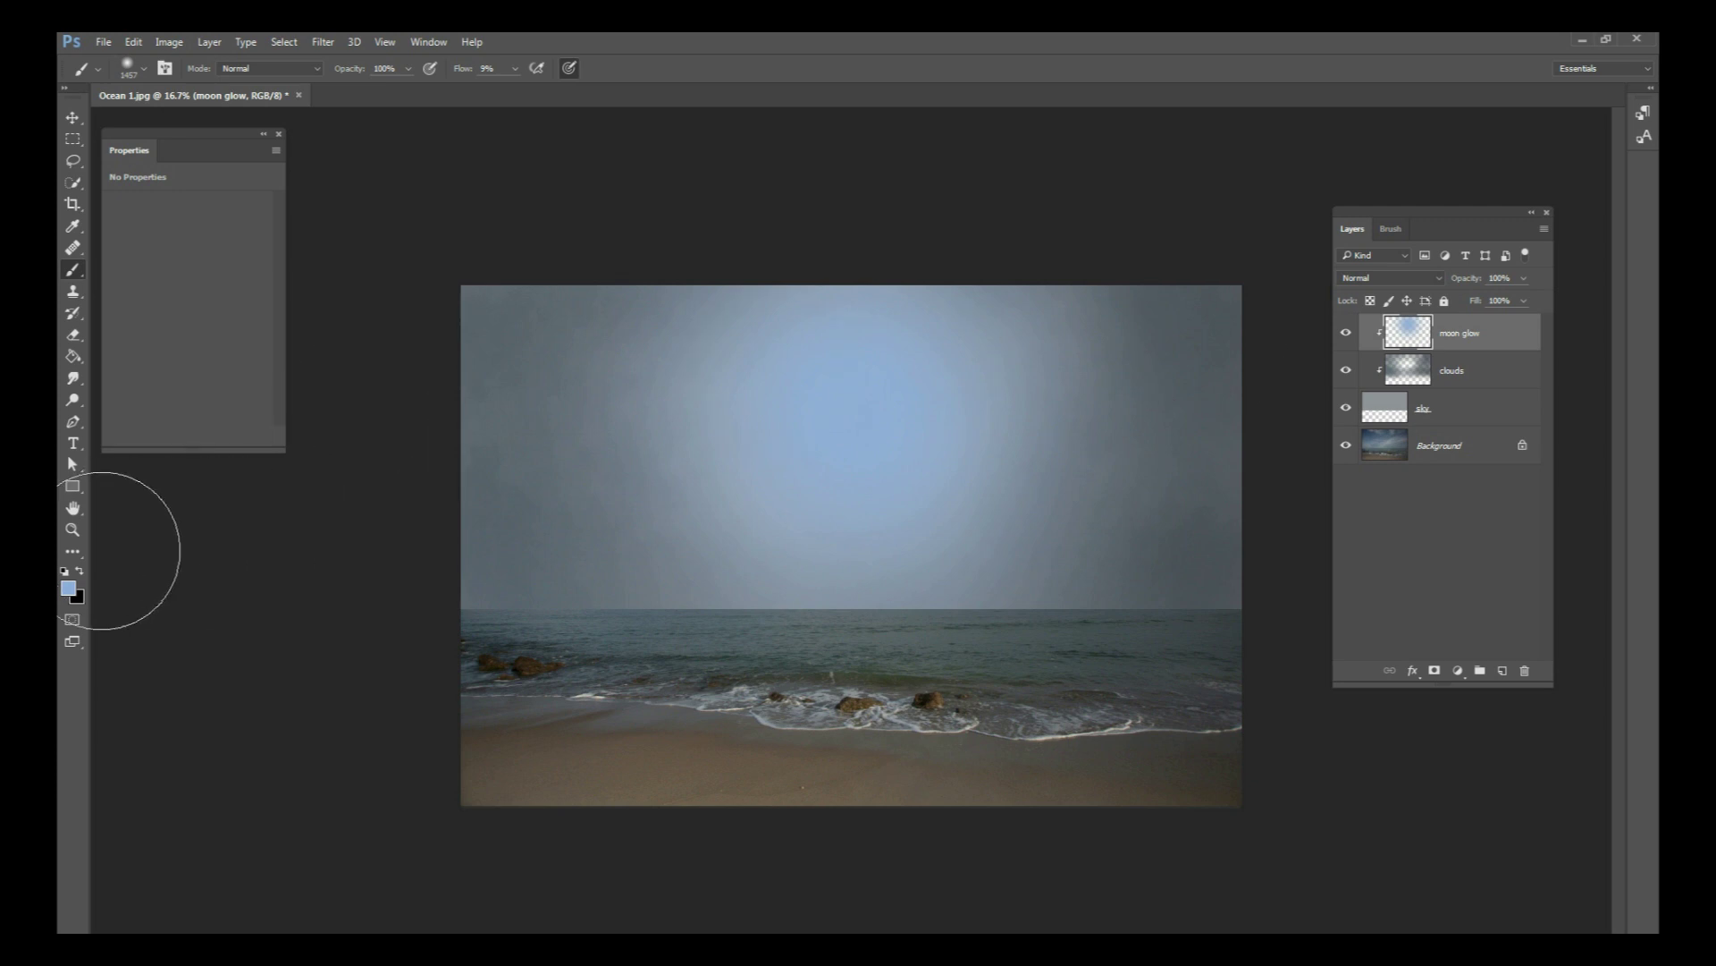
Step: Pick a brighter, more saturated light blue, reduce the soft brush to 1102 px, and paint the innermost core of the moon glow
left_click(72, 591)
left_click_drag(232, 378, 227, 370)
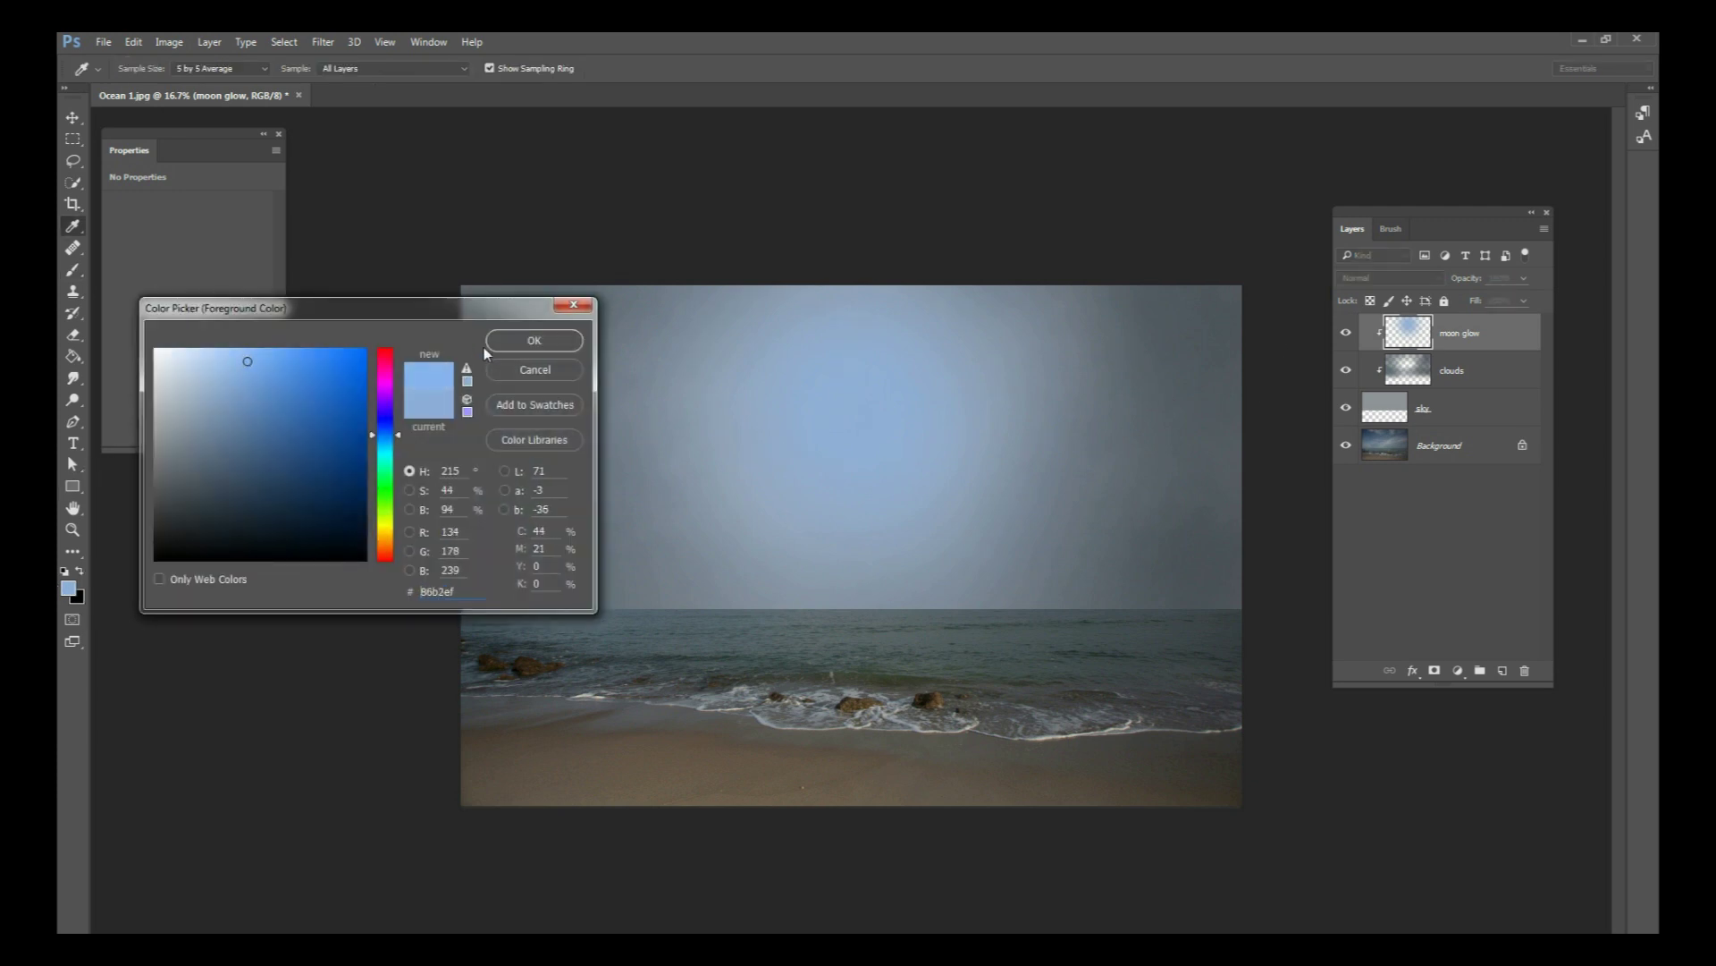
left_click(529, 351)
key("b")
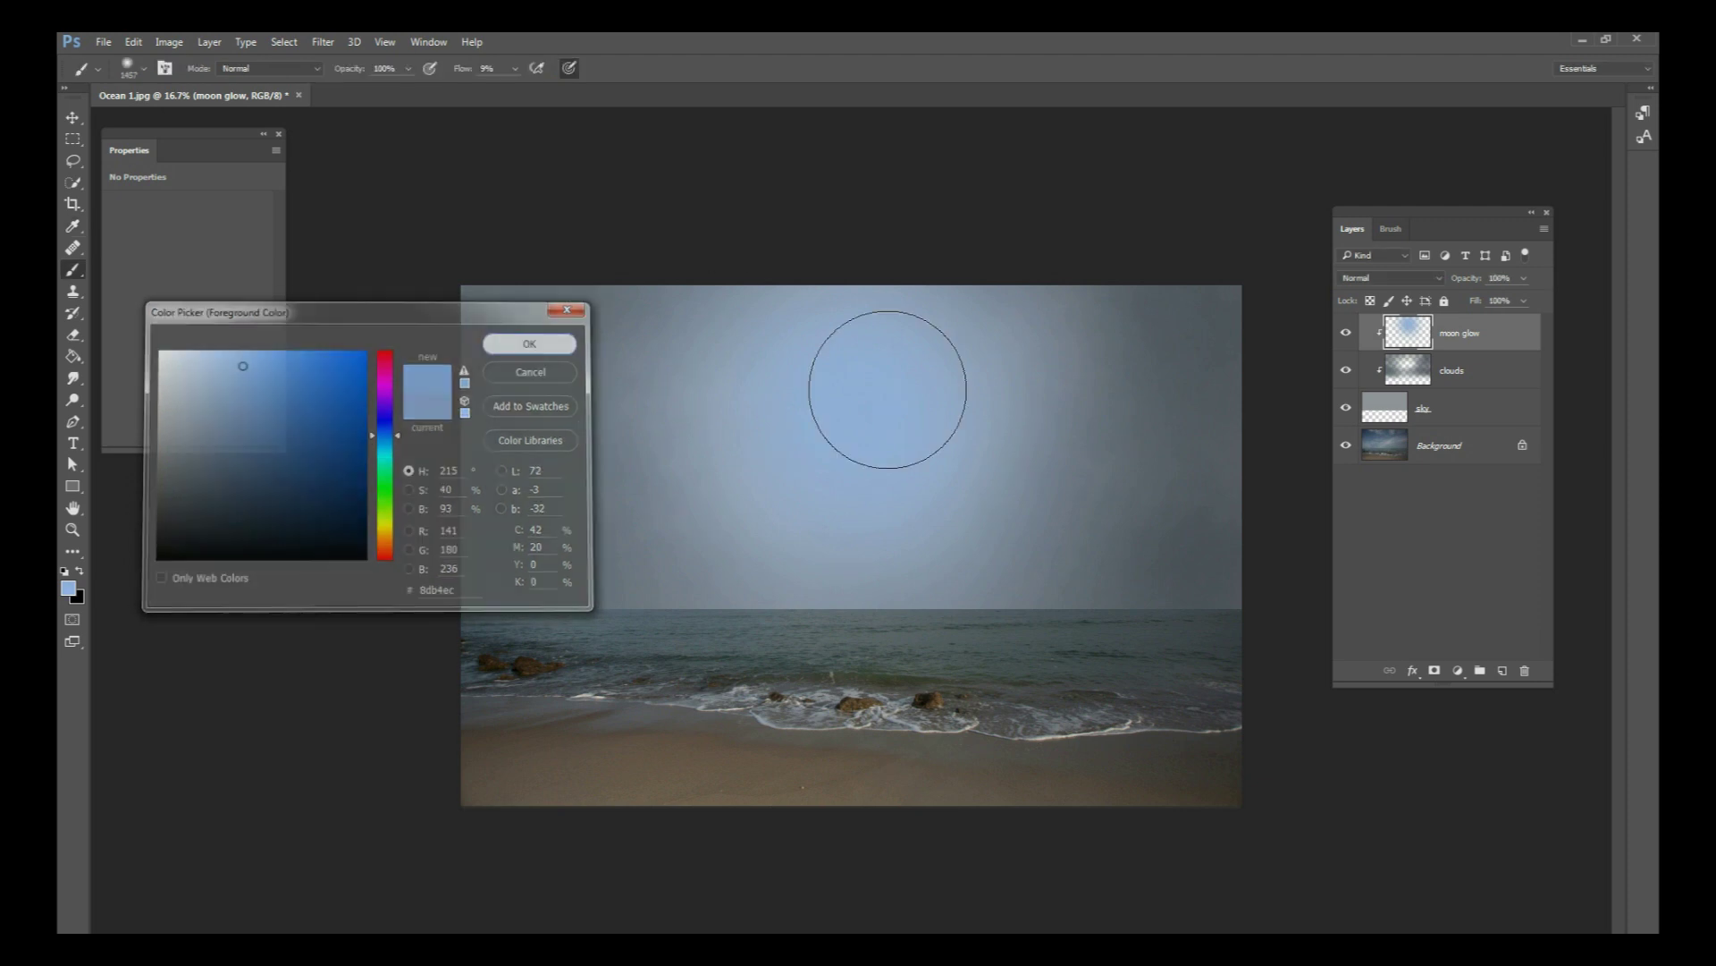
right_click(925, 382)
left_click_drag(1104, 422, 1101, 422)
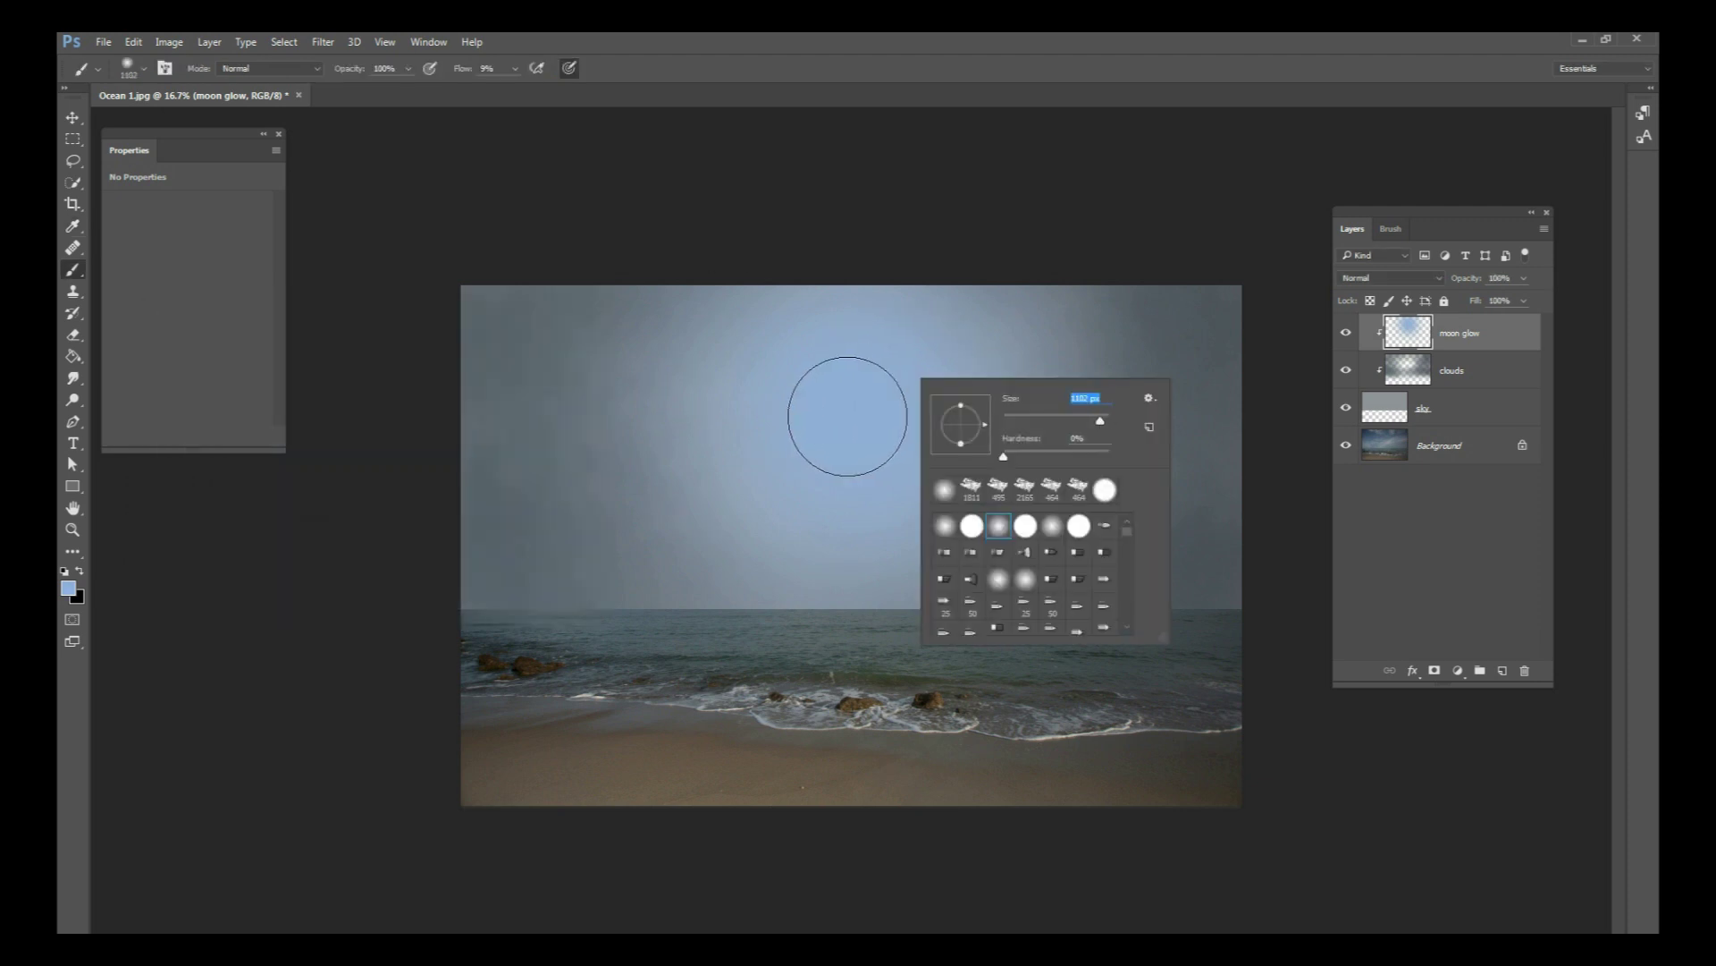
left_click(841, 418)
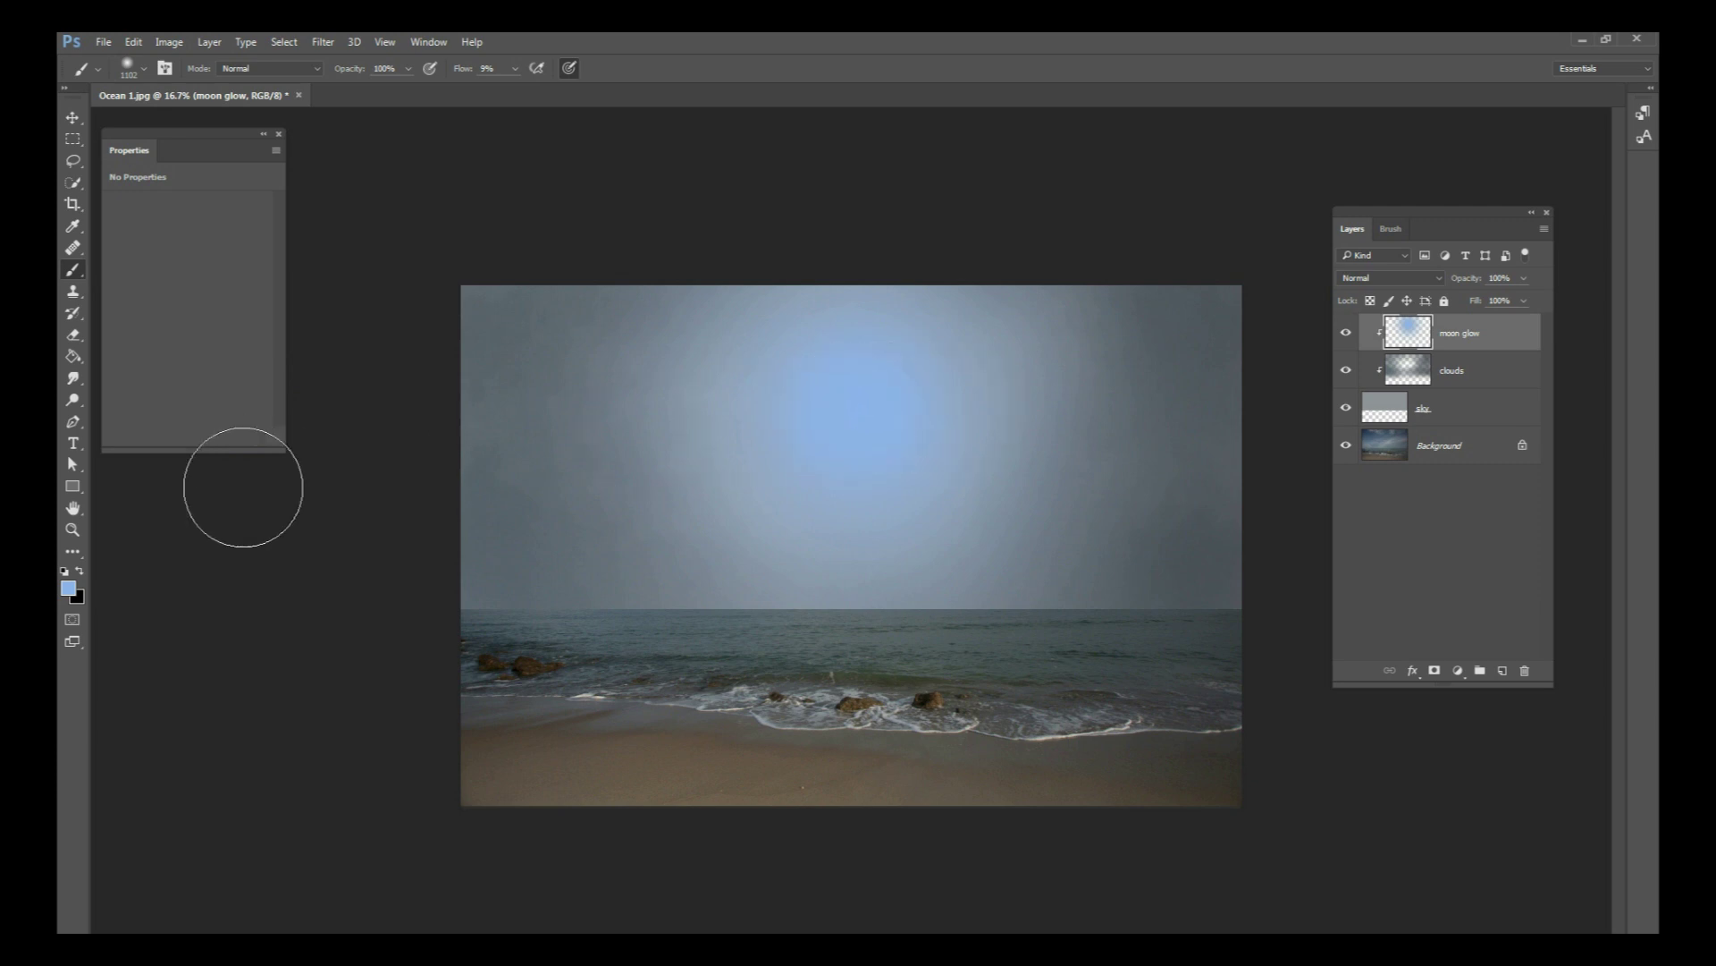
Step: Set the foreground to light blue #a6c8f7, reduce the soft brush to 480 px, and paint a brighter core at the moon glow's centre
left_click(68, 586)
left_click_drag(236, 367, 224, 356)
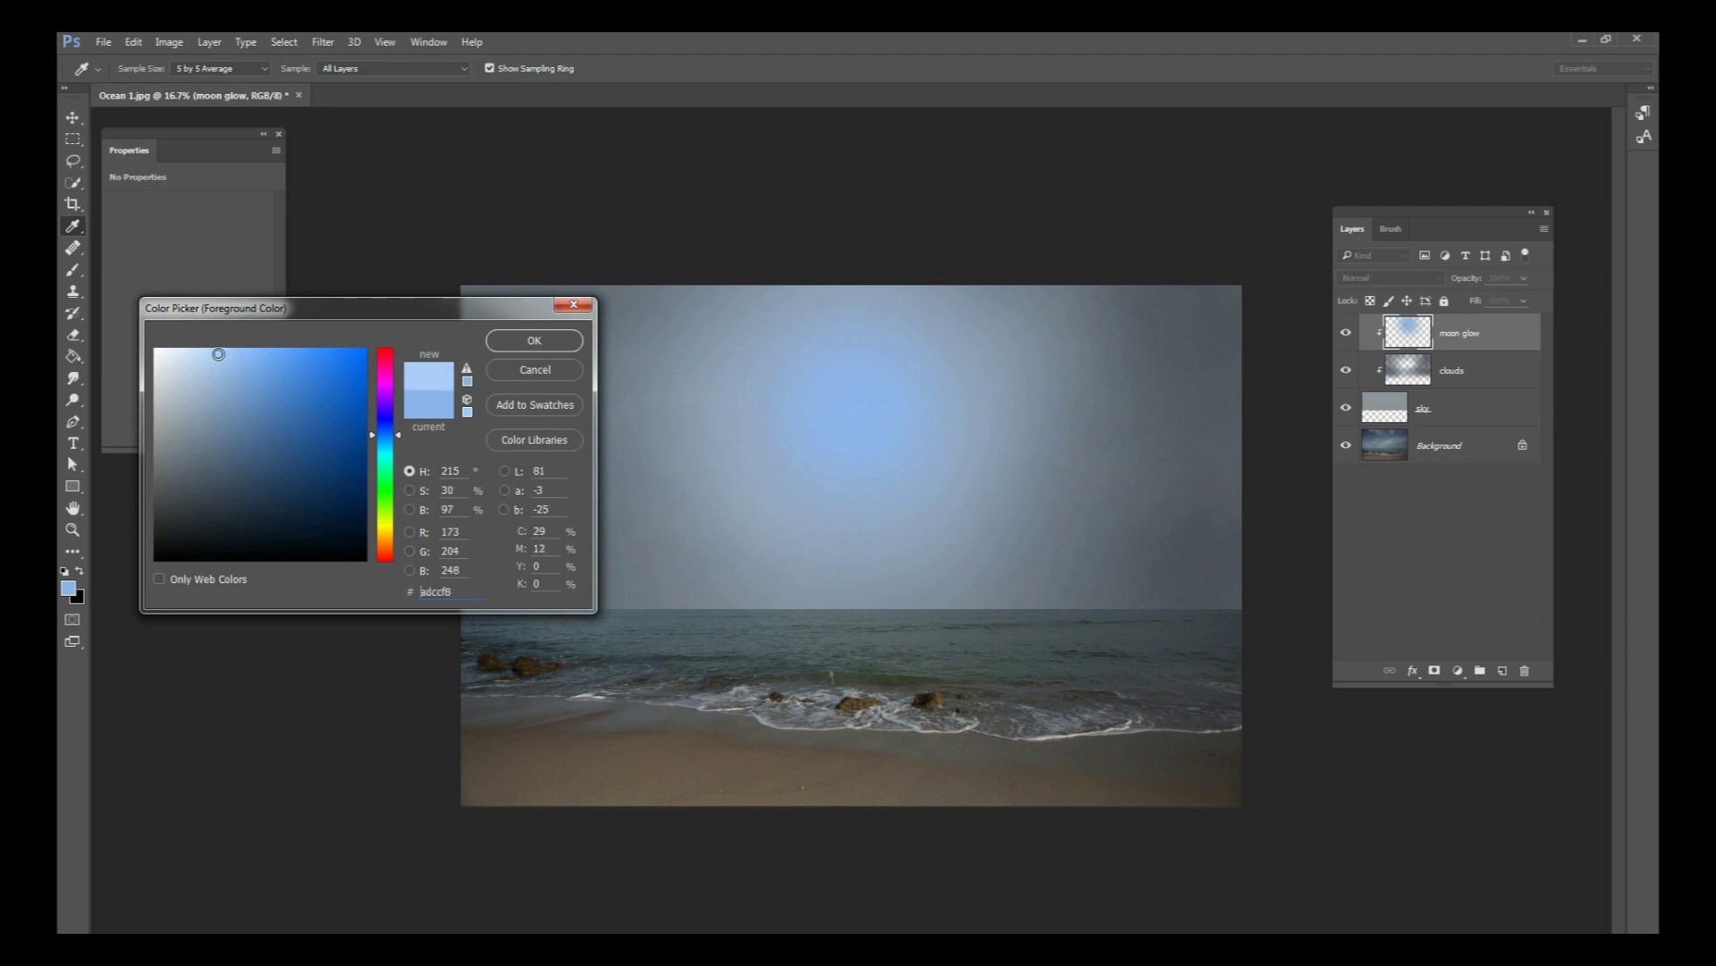
left_click(534, 340)
right_click(869, 384)
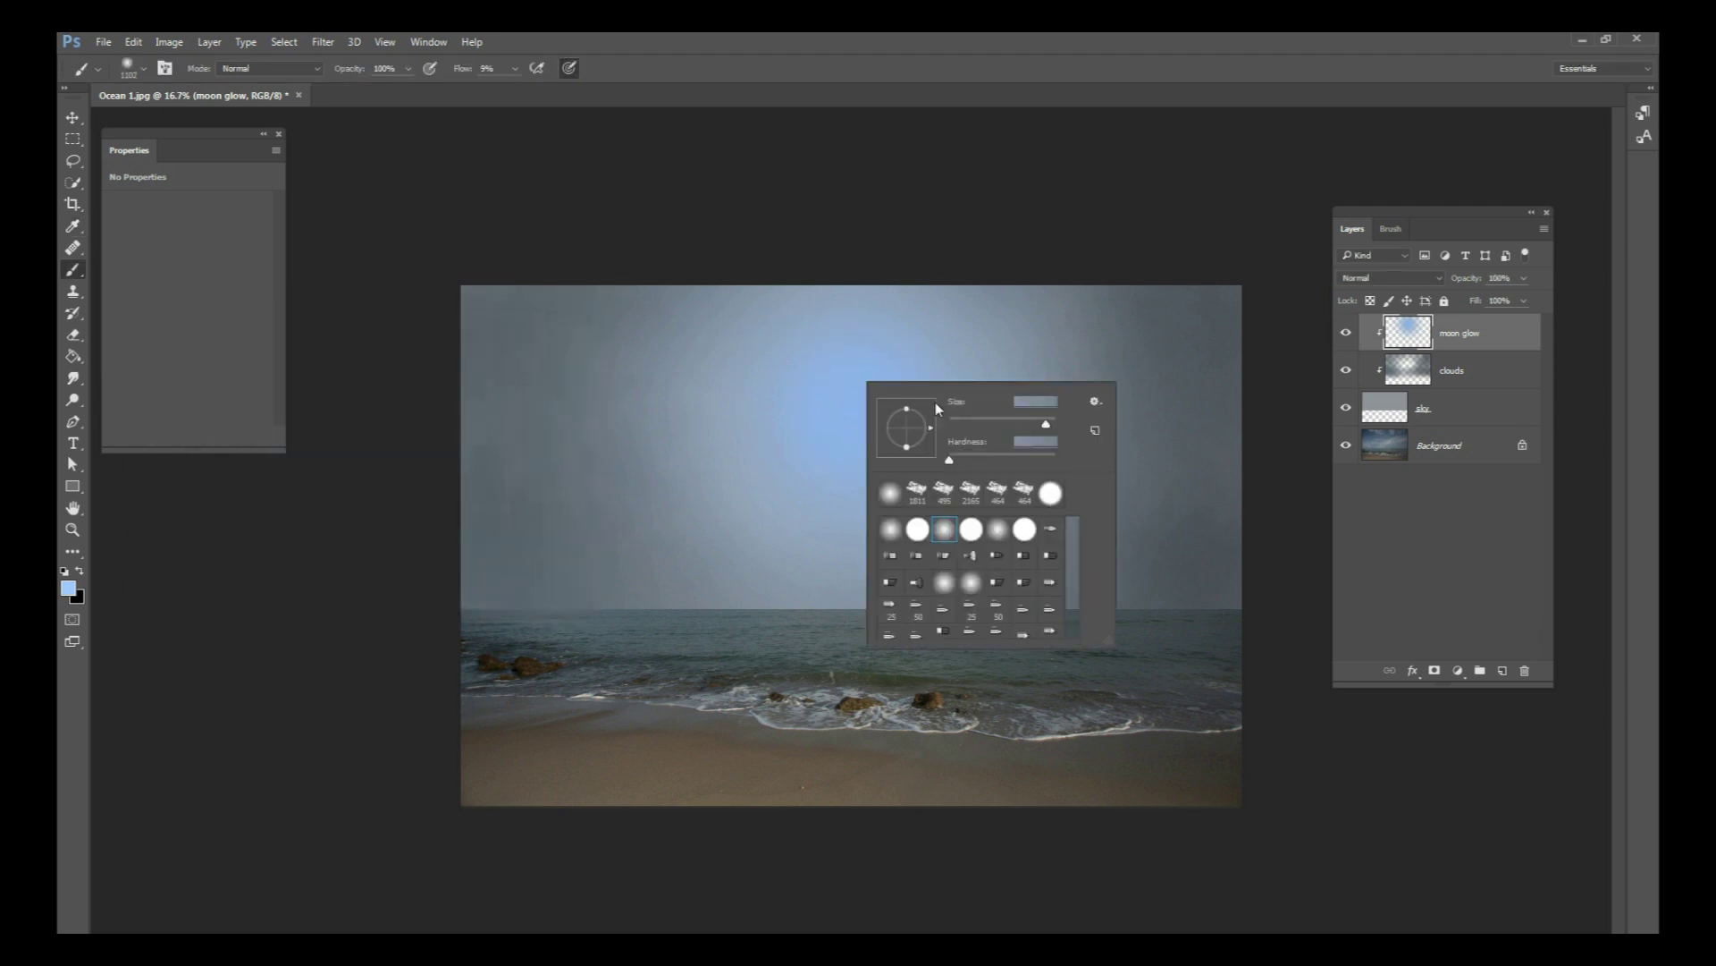
left_click(860, 390)
mouse_move(872, 405)
left_mouse_down()
mouse_move(942, 397)
mouse_move(857, 418)
mouse_move(858, 398)
mouse_move(933, 389)
mouse_move(865, 387)
left_mouse_up()
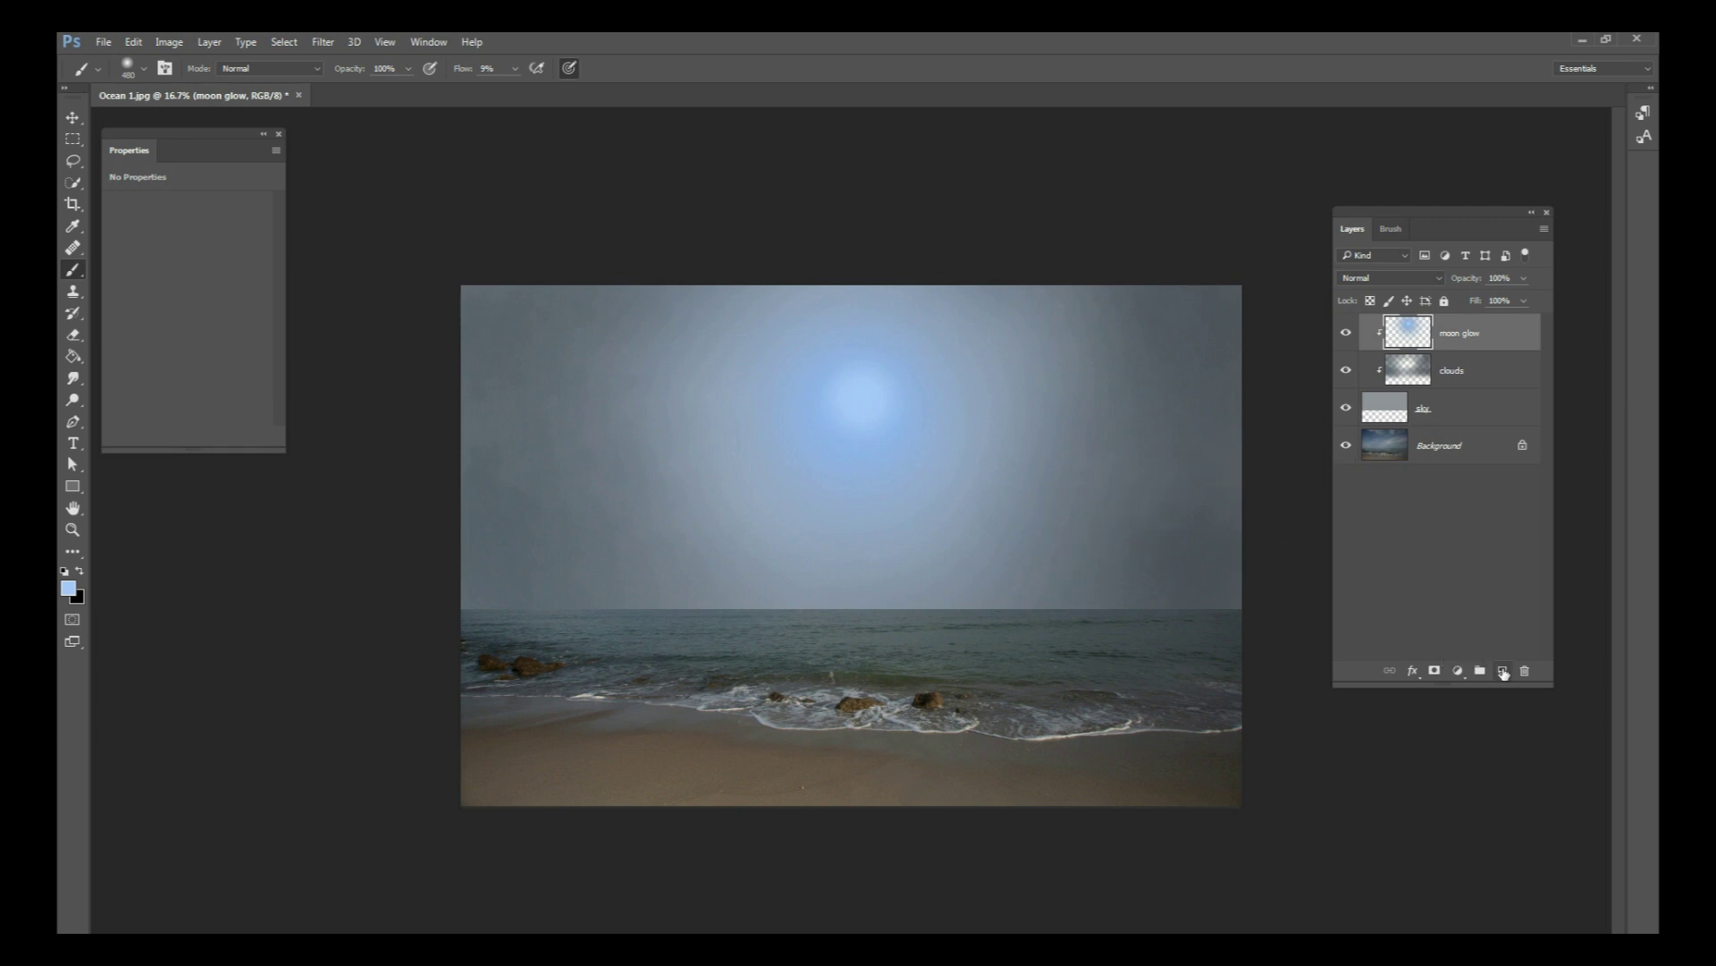
Step: Add a new layer above moon glow, clip it to the layers below, and name it "moon"
left_click(1503, 670)
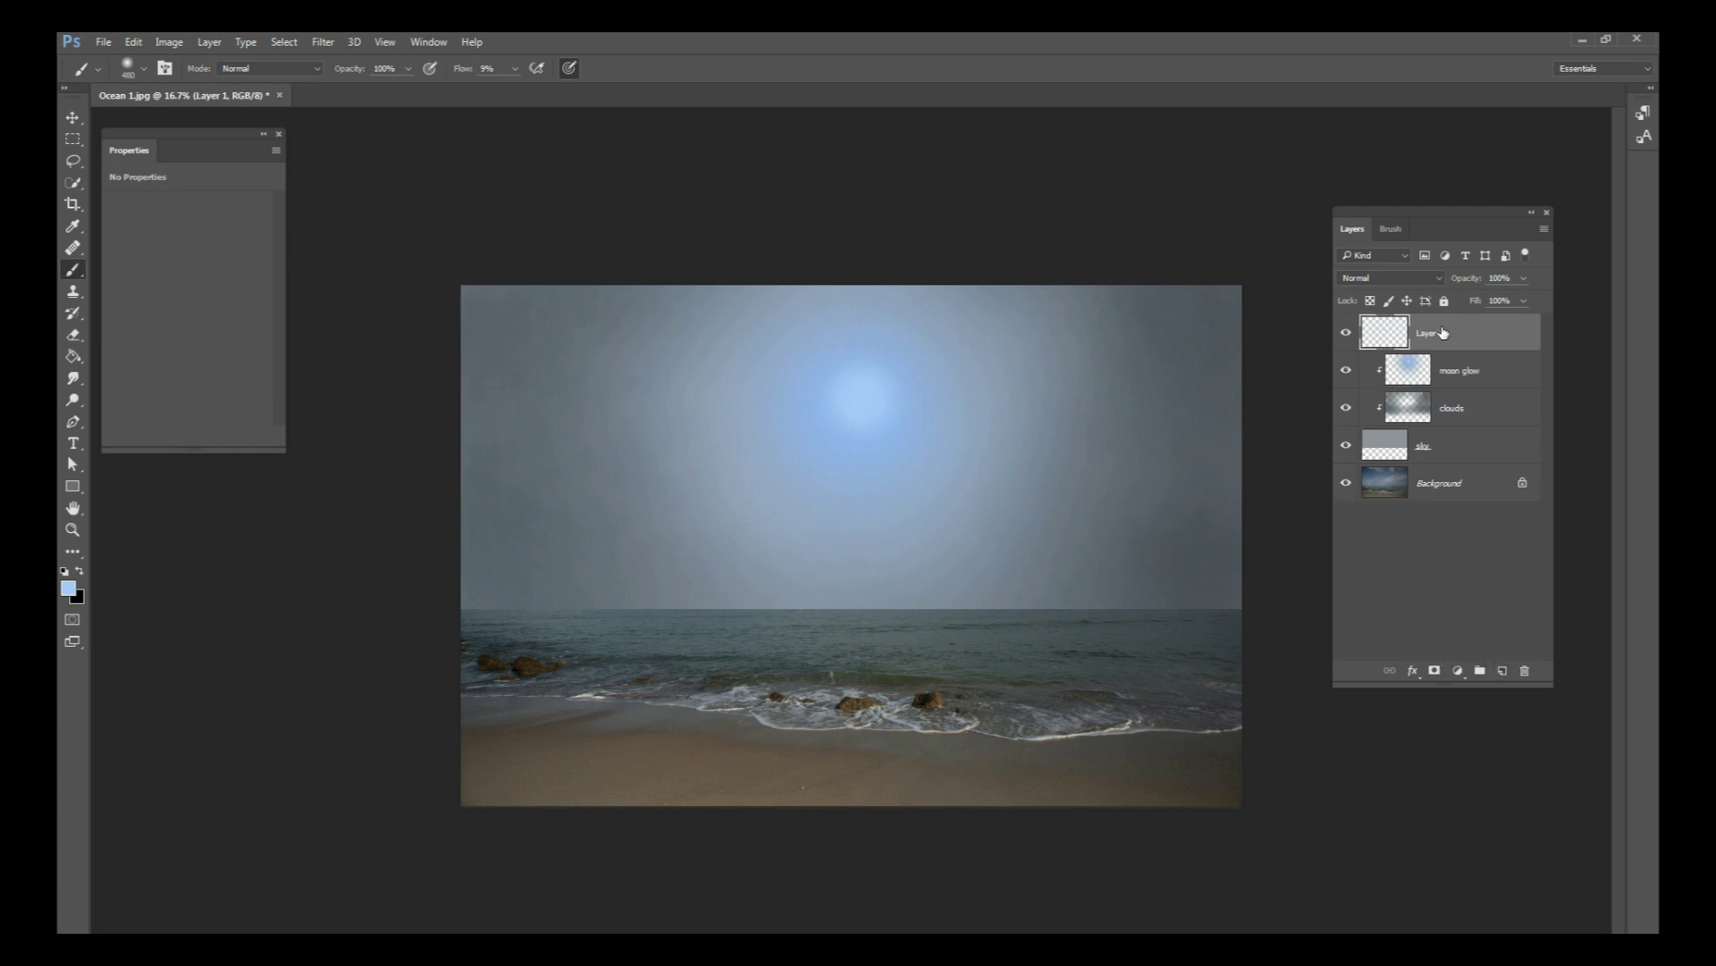
key("ctrl+alt+g")
key("o")
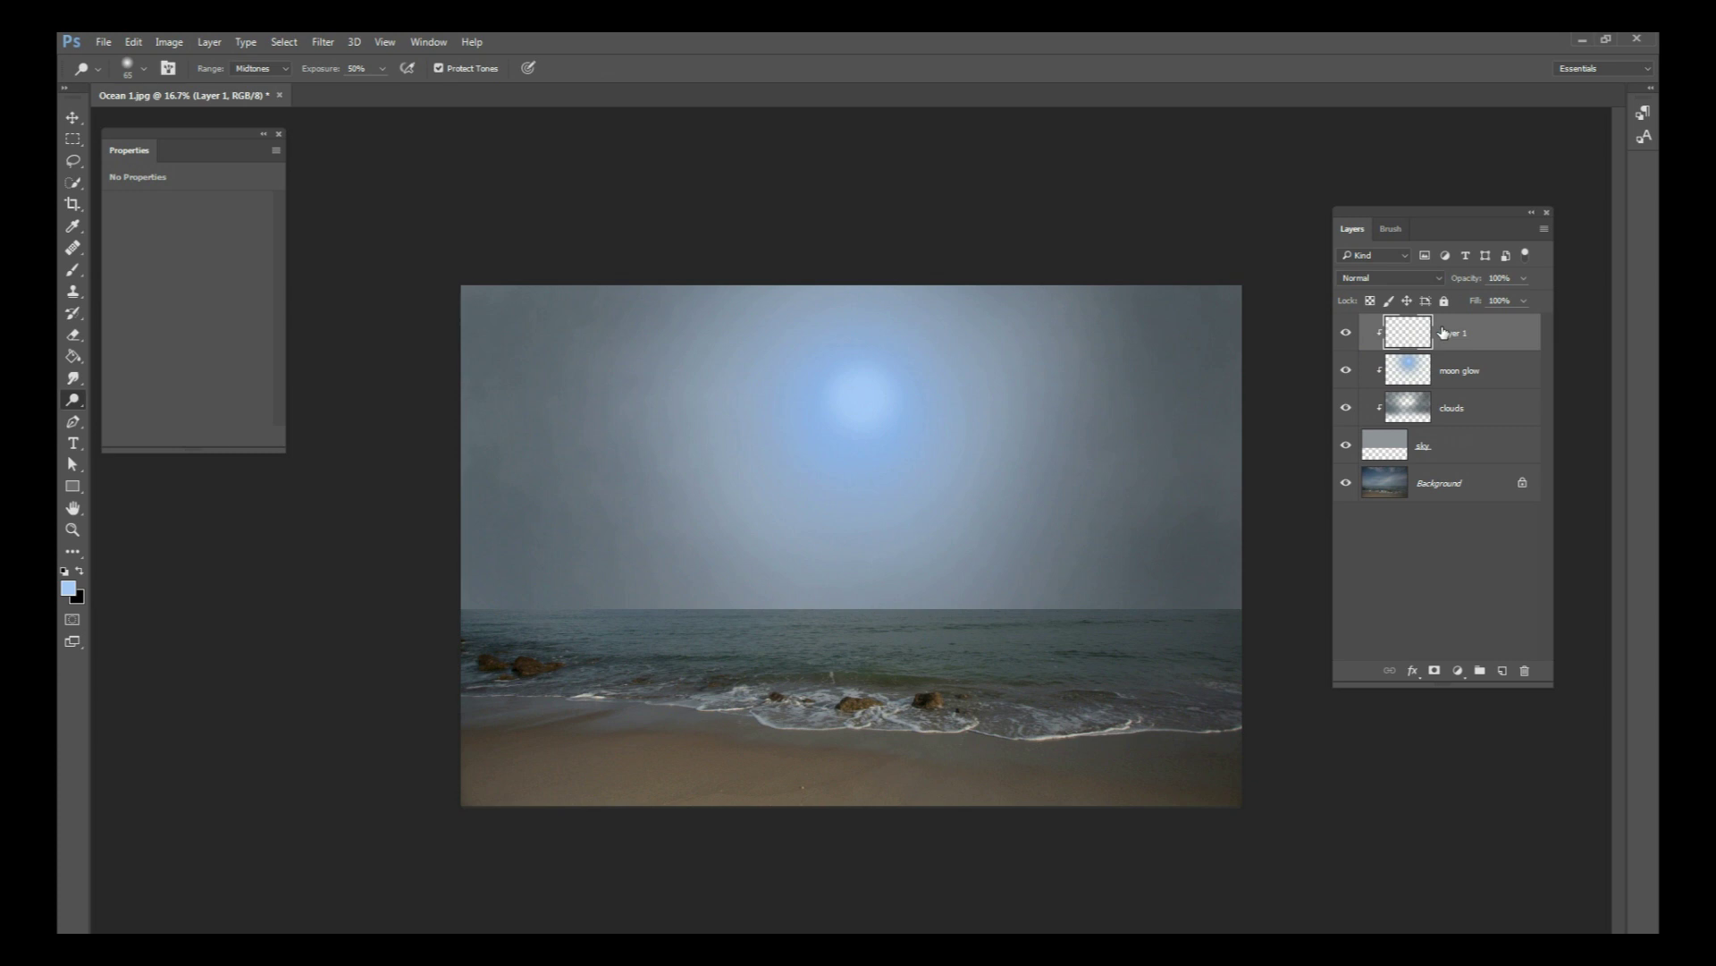
double_click(1448, 336)
key("Return")
Step: Set the brush tip's hardness to 78% and the foreground colour to a very pale blue
right_click(886, 393)
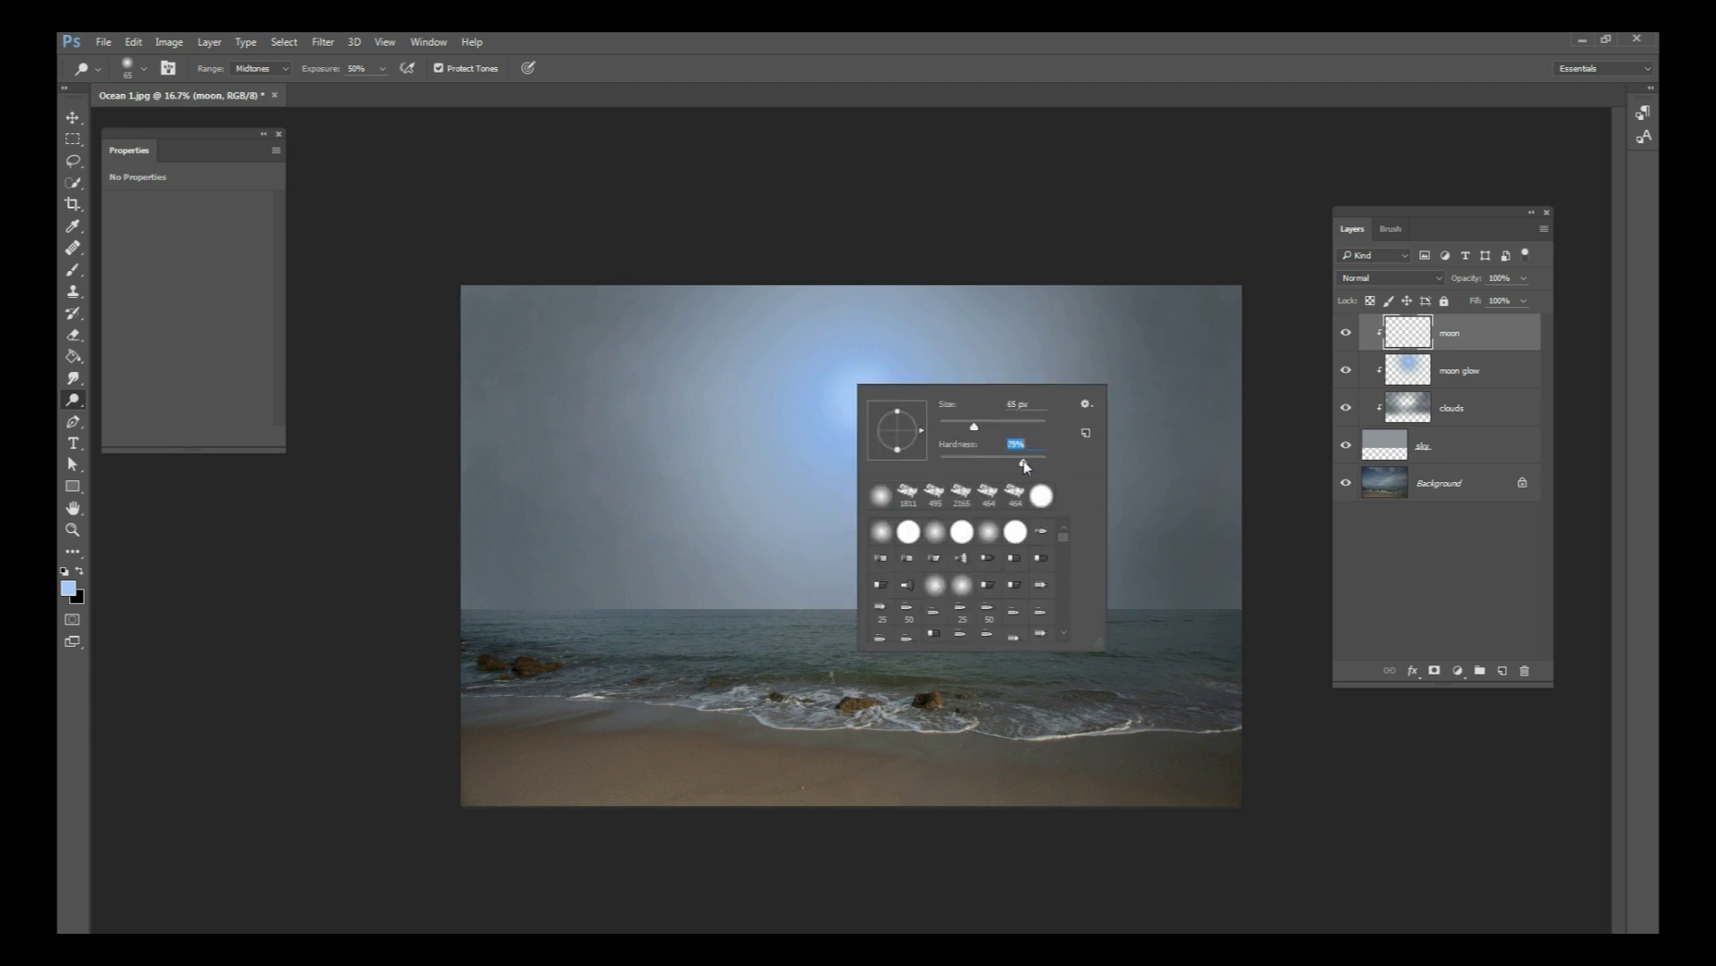
left_click_drag(1024, 461, 1026, 462)
left_click(69, 590)
left_click_drag(184, 352, 170, 354)
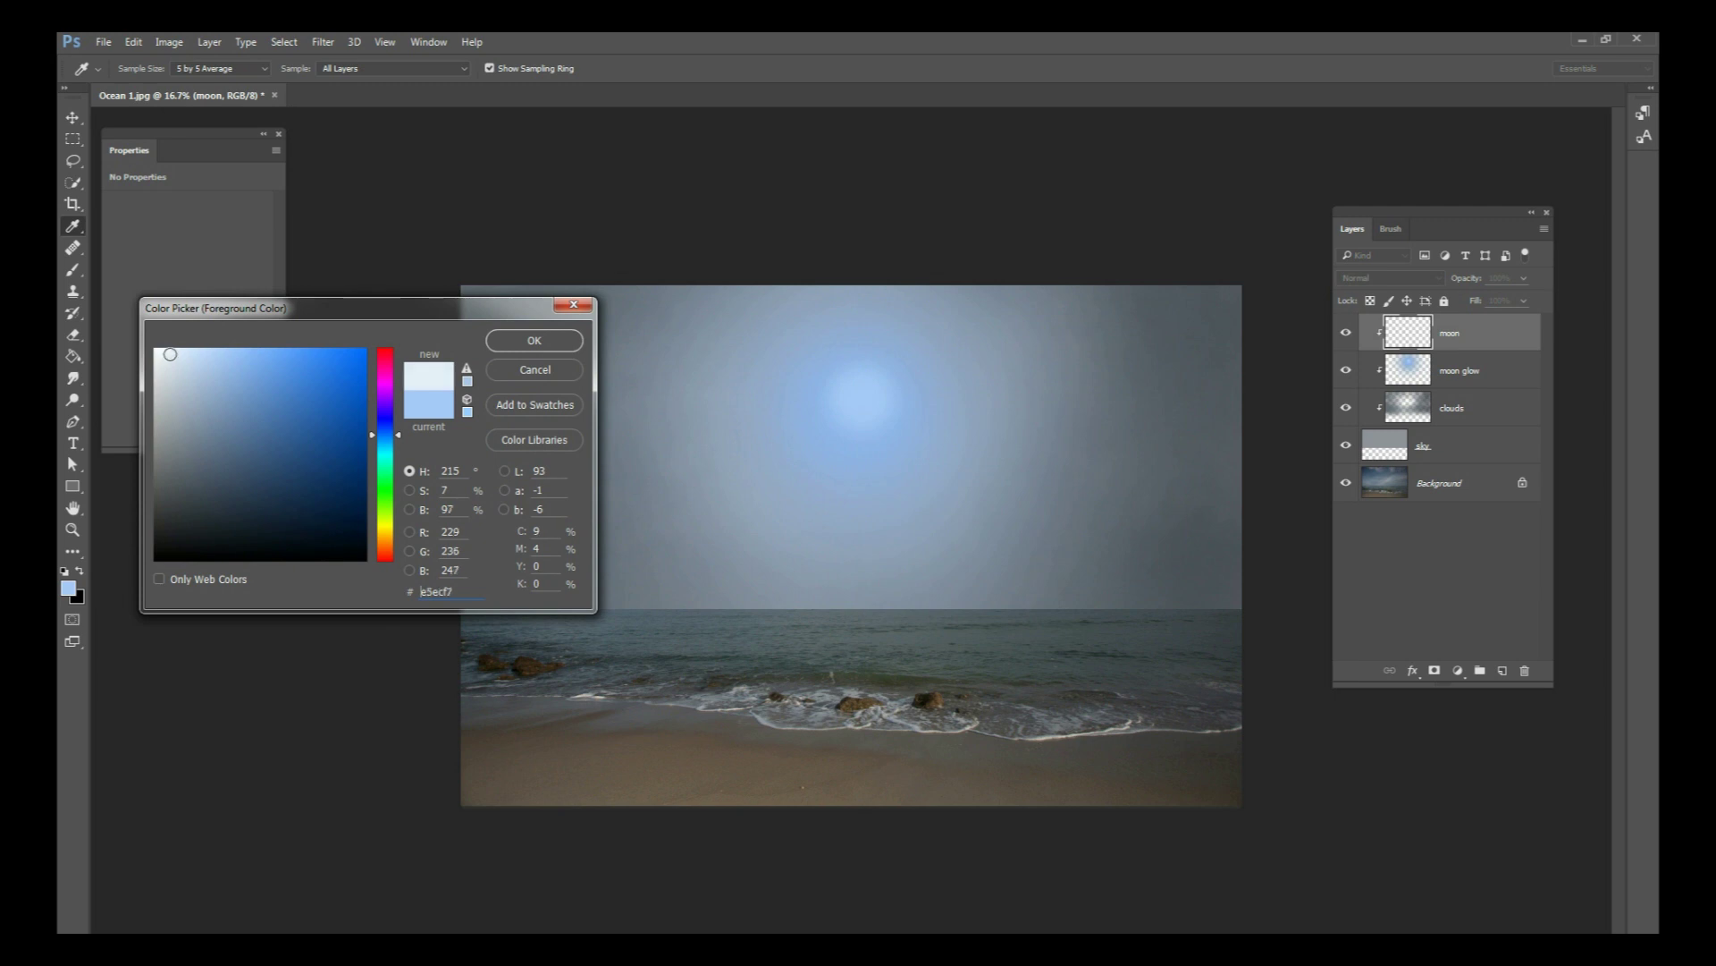
left_click(533, 340)
Step: Try to dab the moon onto the glow's centre with a 306 px Dodge brush
key("o")
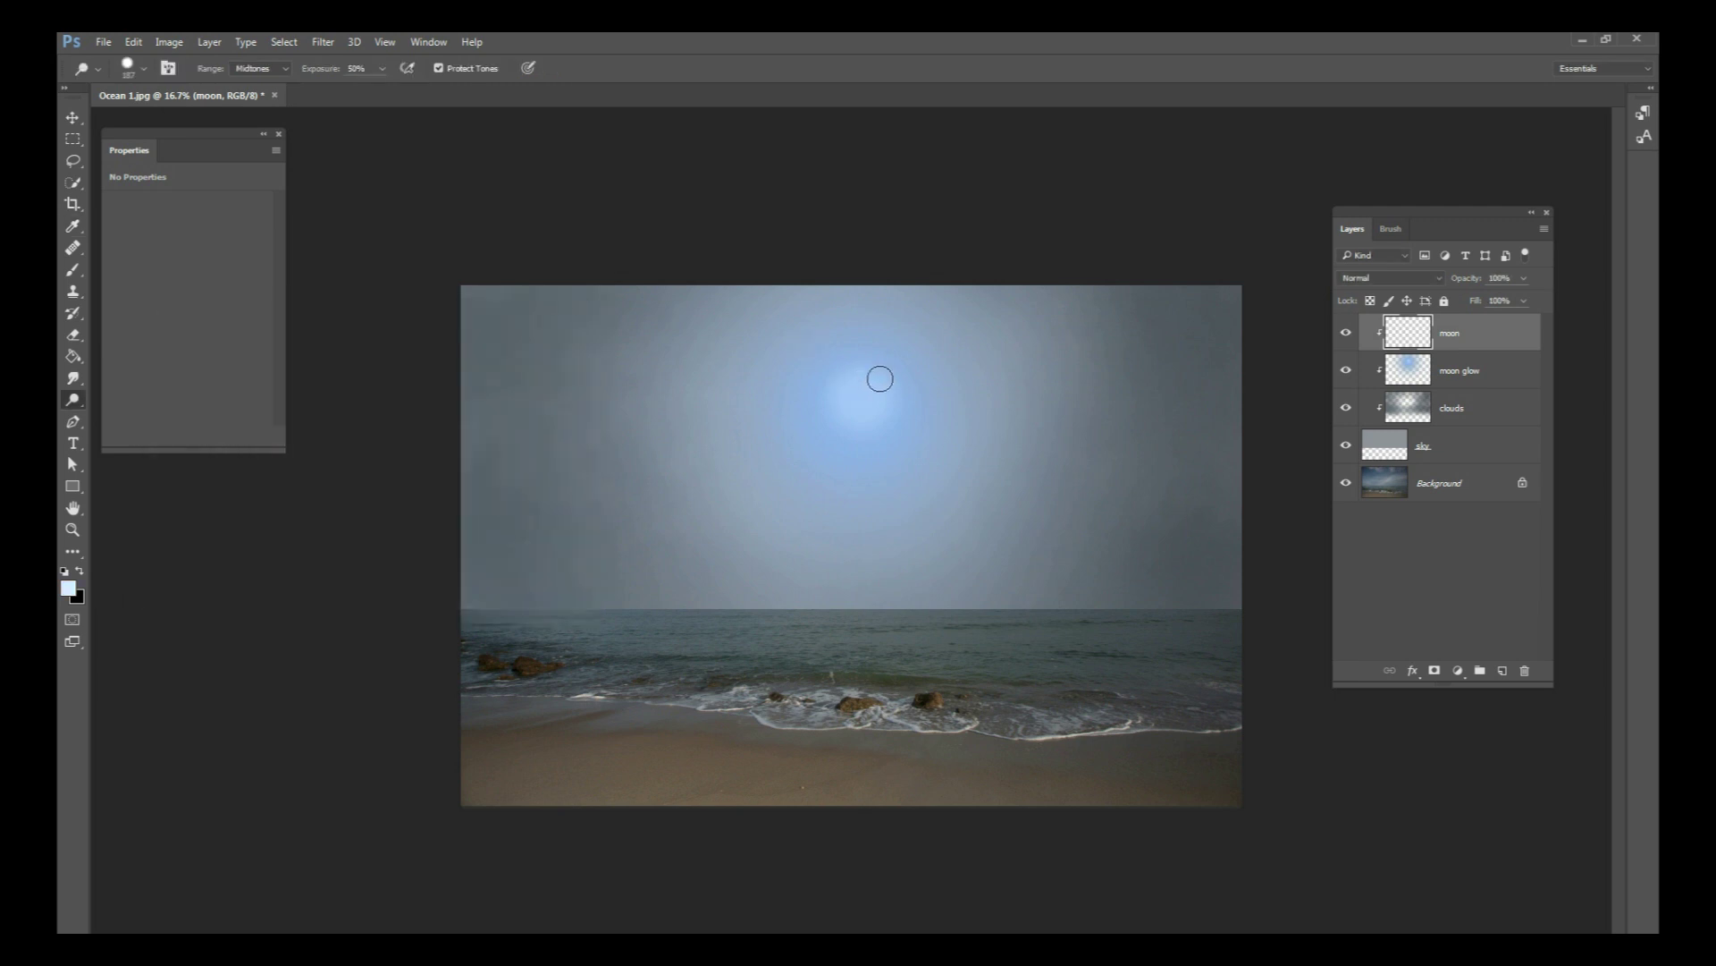
right_click(883, 378)
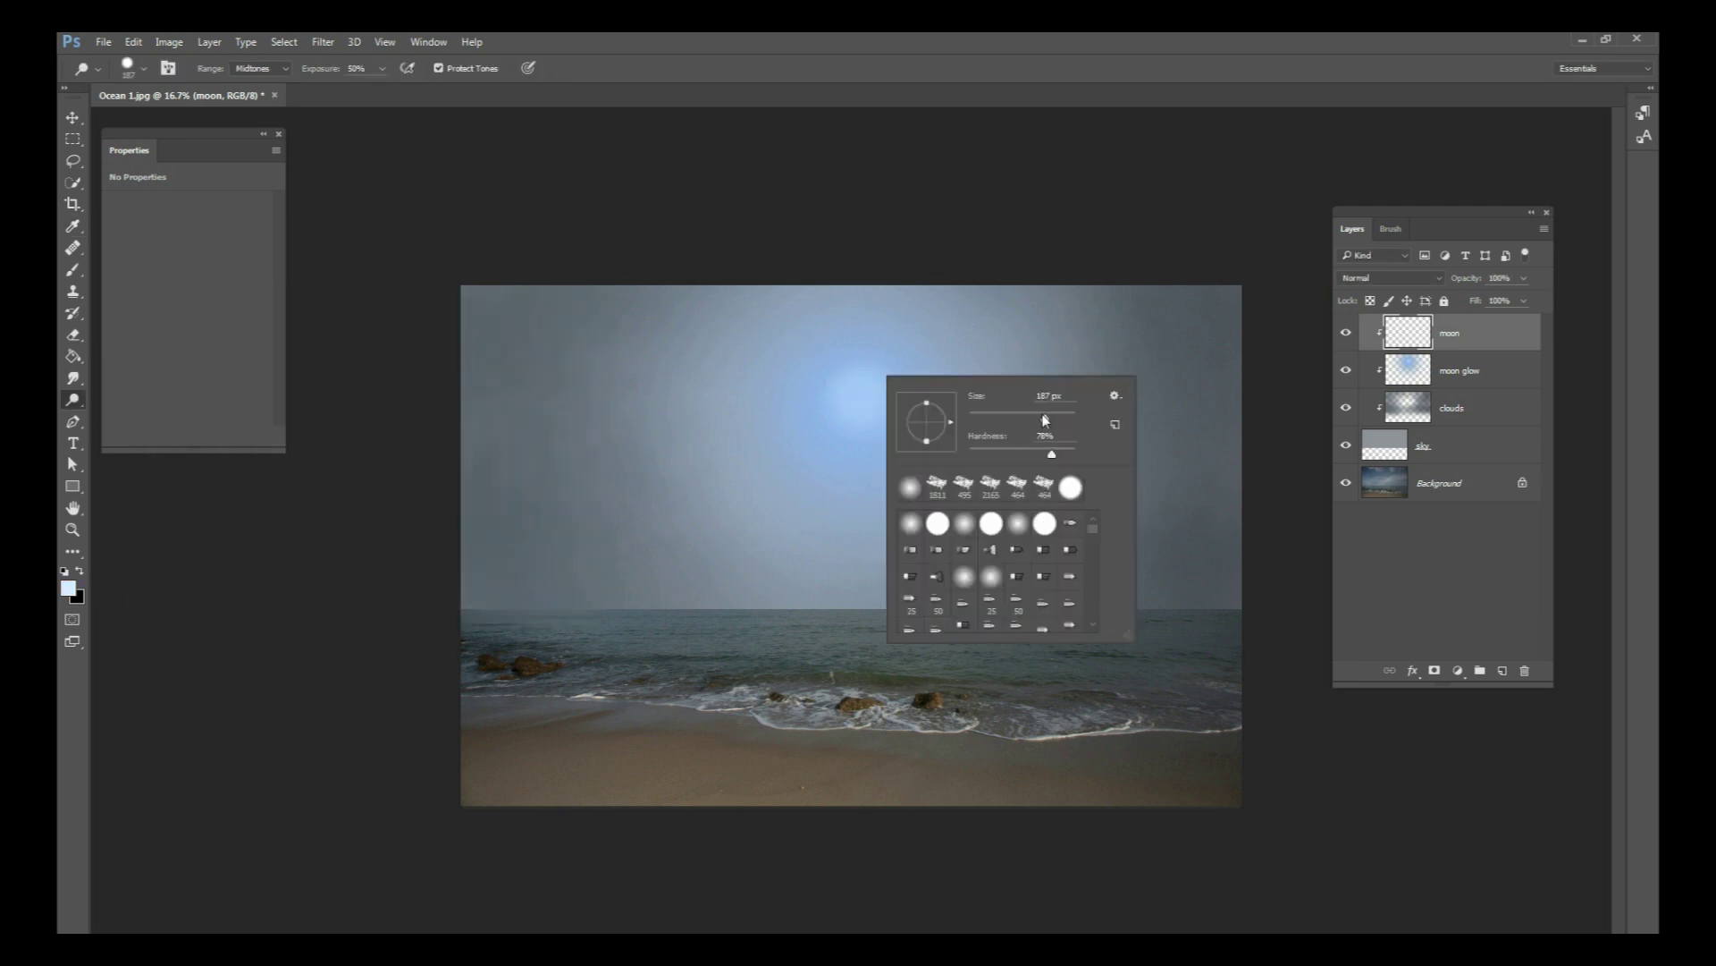
left_click(867, 399)
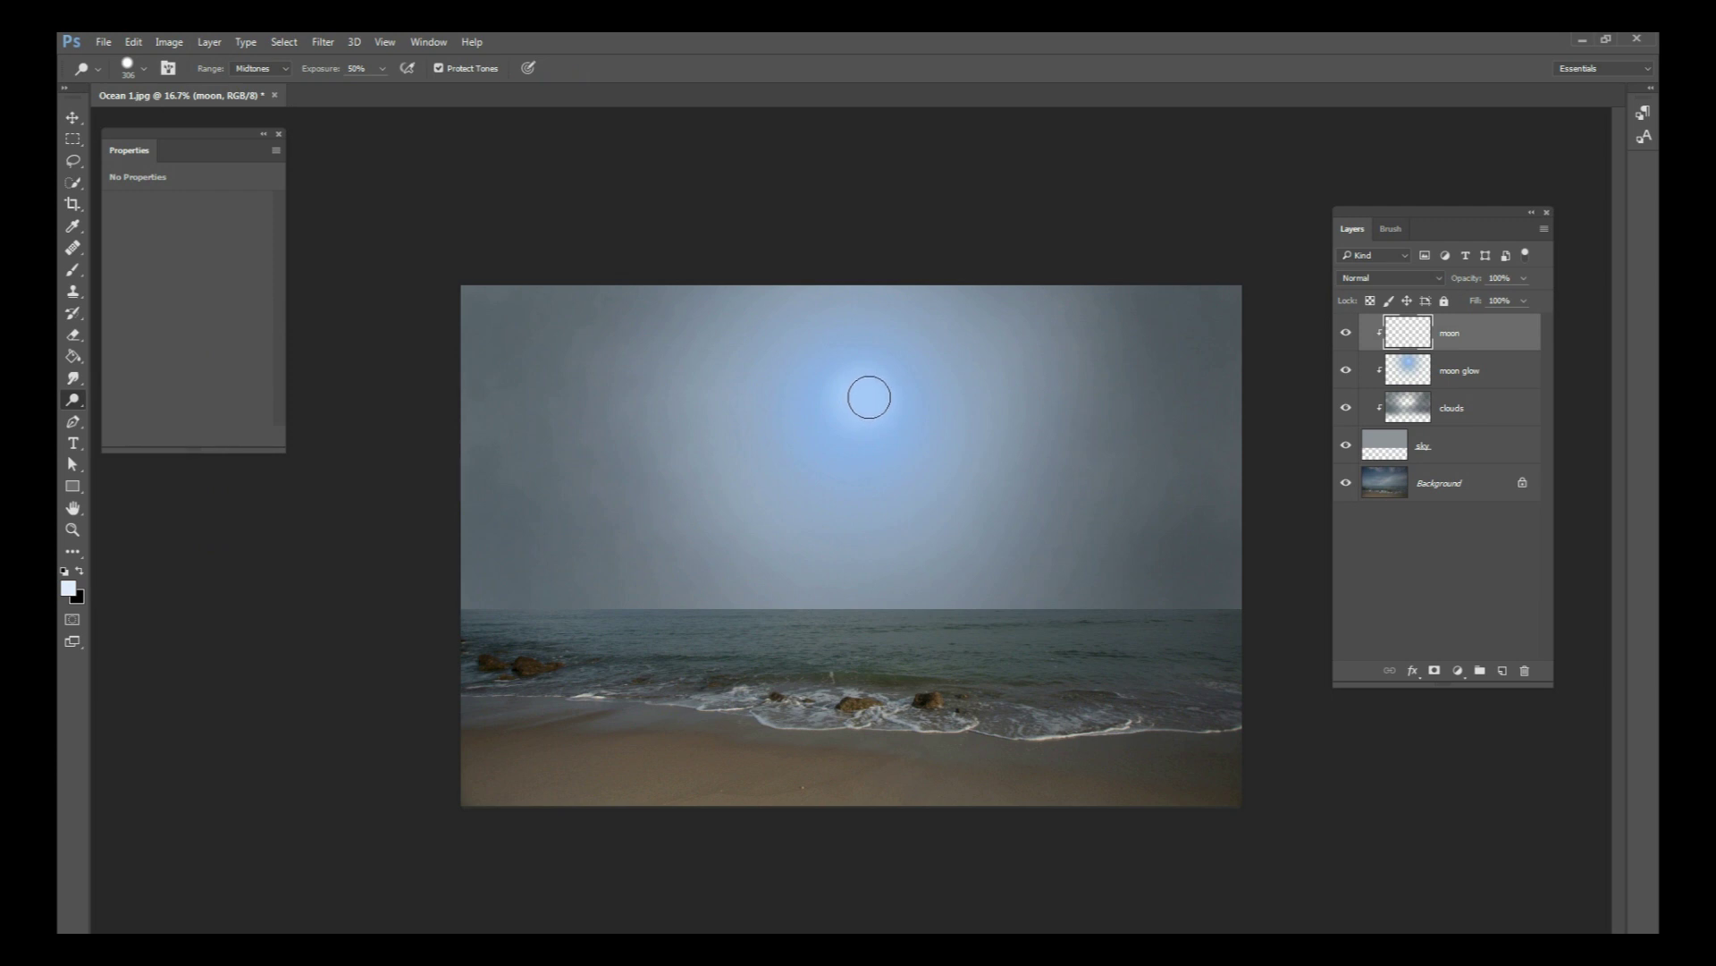
Step: Paint the pale moon disc at the glow's centre with the Brush tool at 385 px and 80% hardness
left_click(72, 269)
right_click(883, 368)
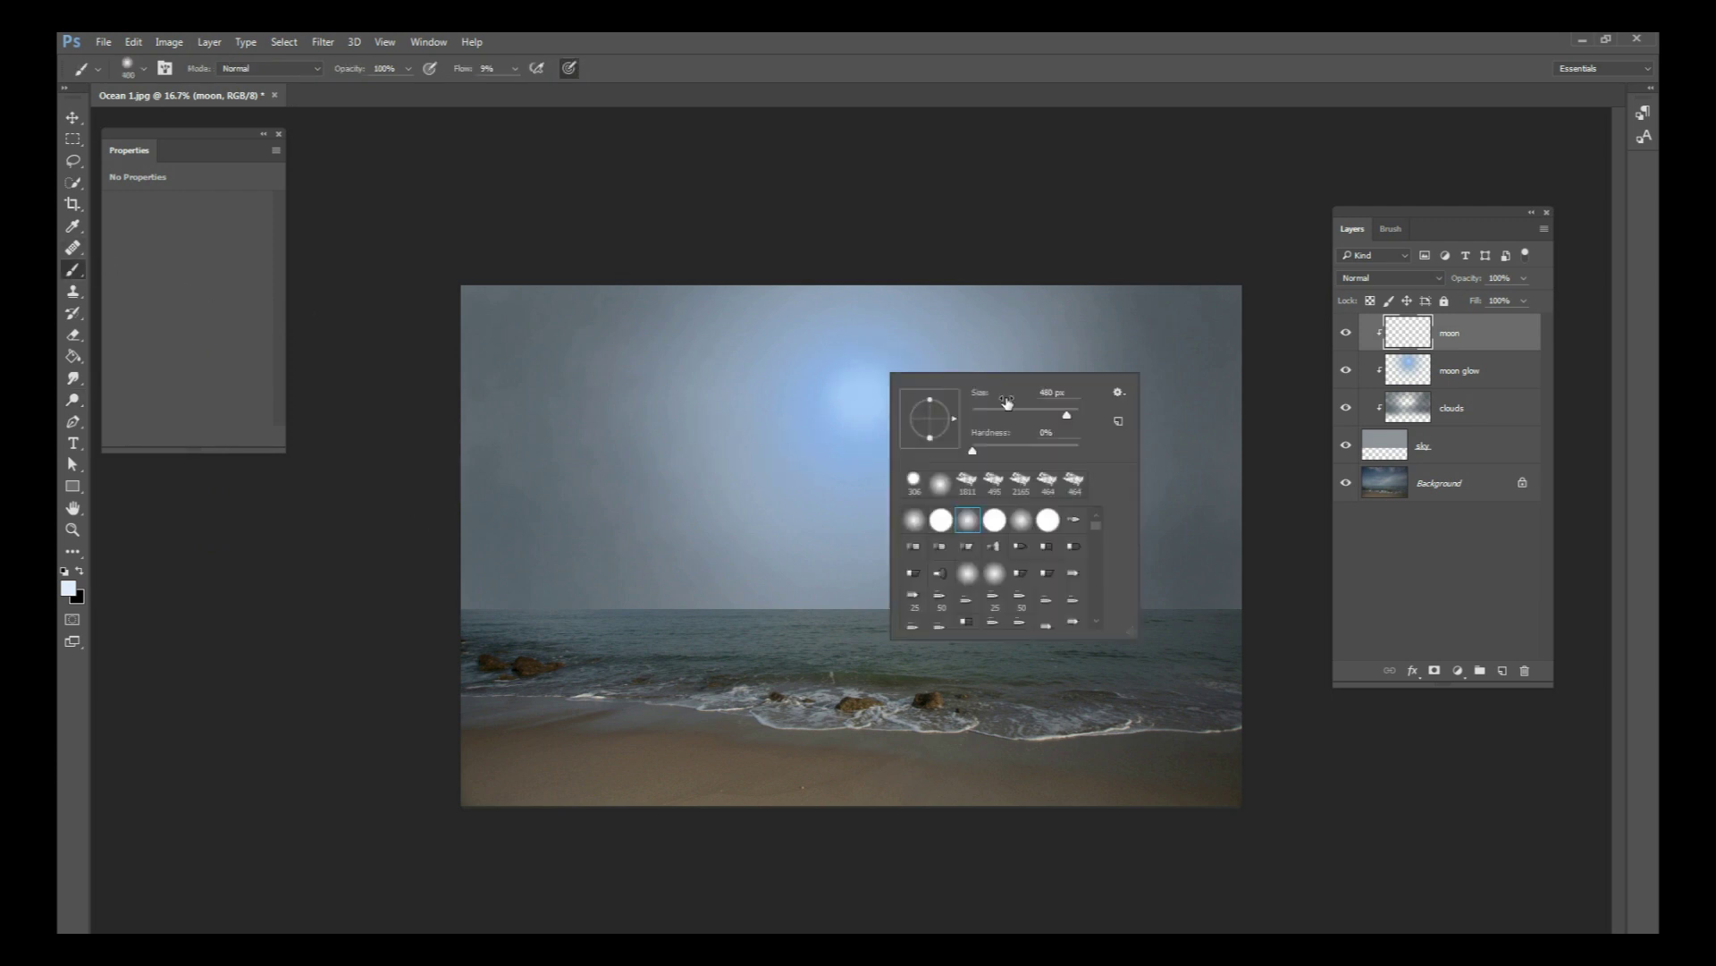
left_click(867, 397)
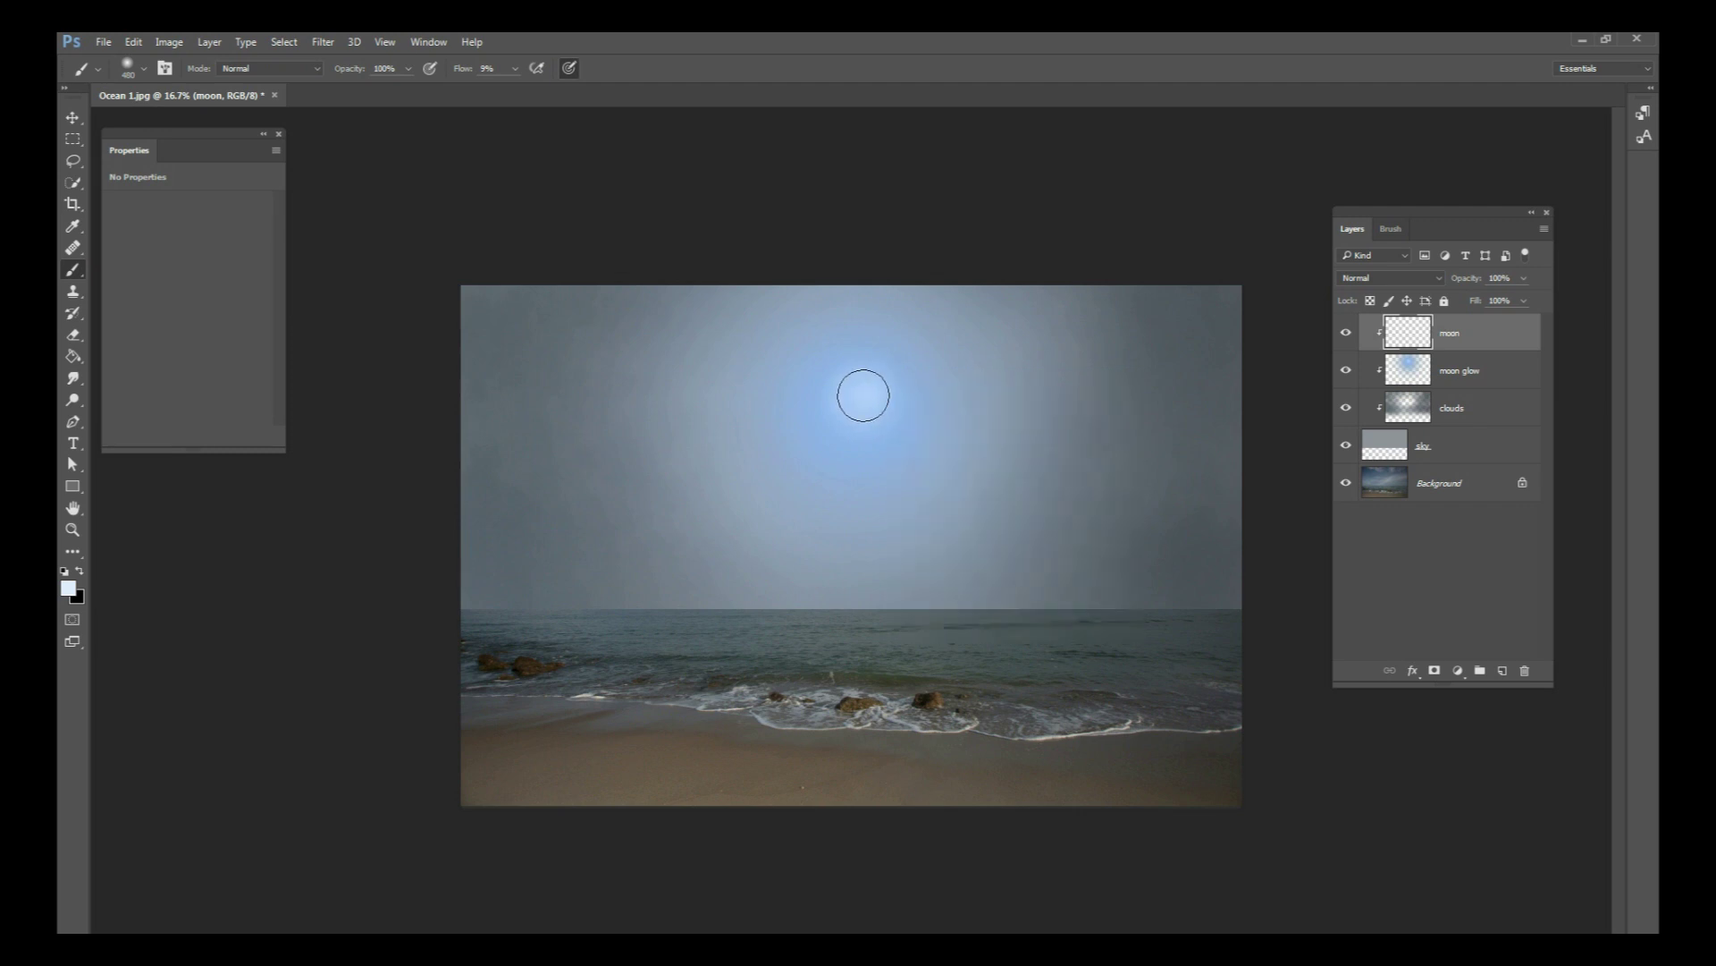
right_click(877, 394)
left_click(865, 394)
right_click(862, 399)
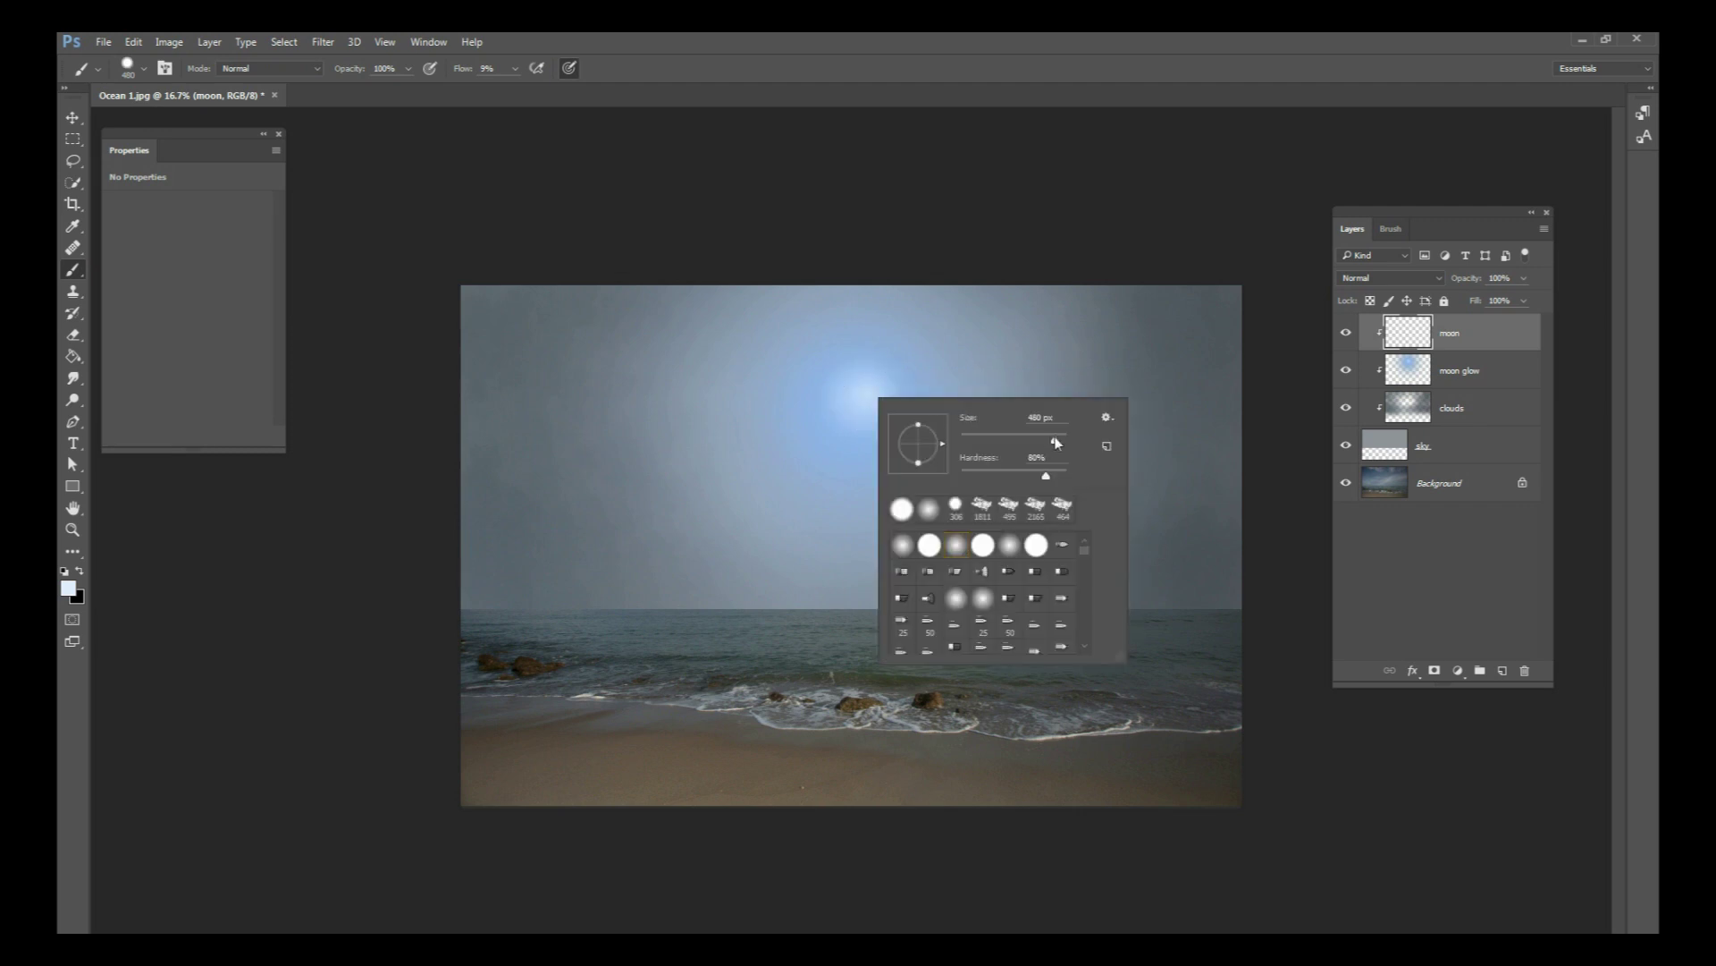
left_click(863, 395)
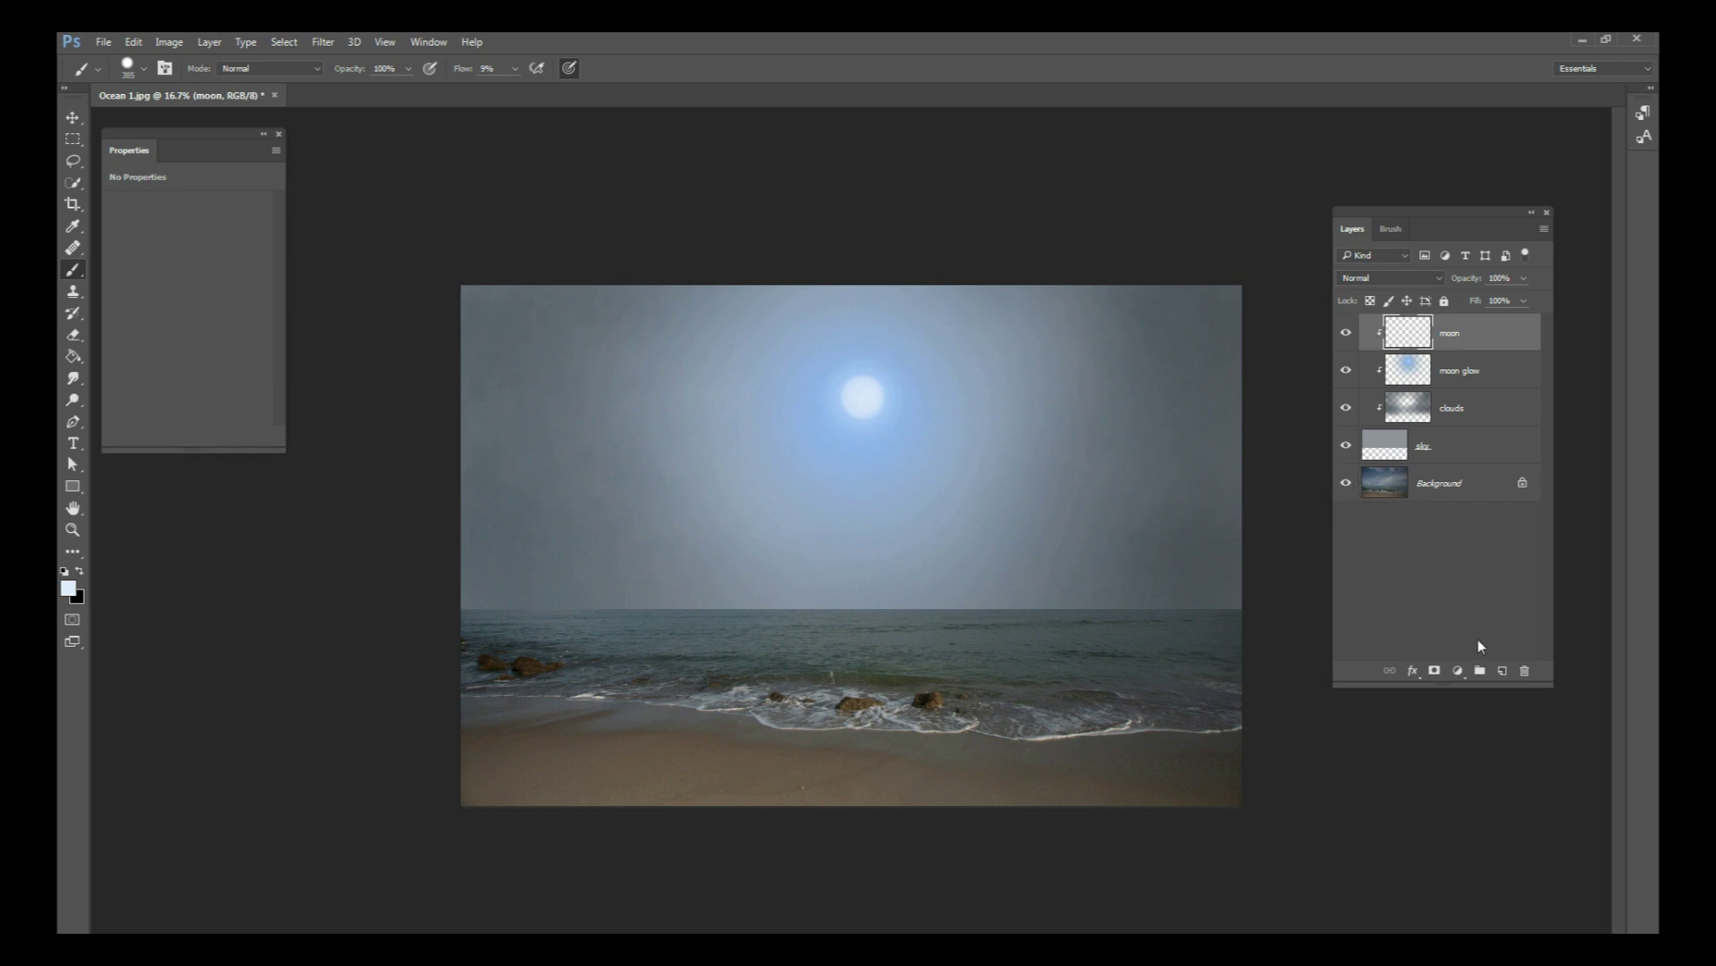
Step: Add a new layer above moon and set the foreground to a medium light blue based on the sky glow's colour
left_click(1503, 670)
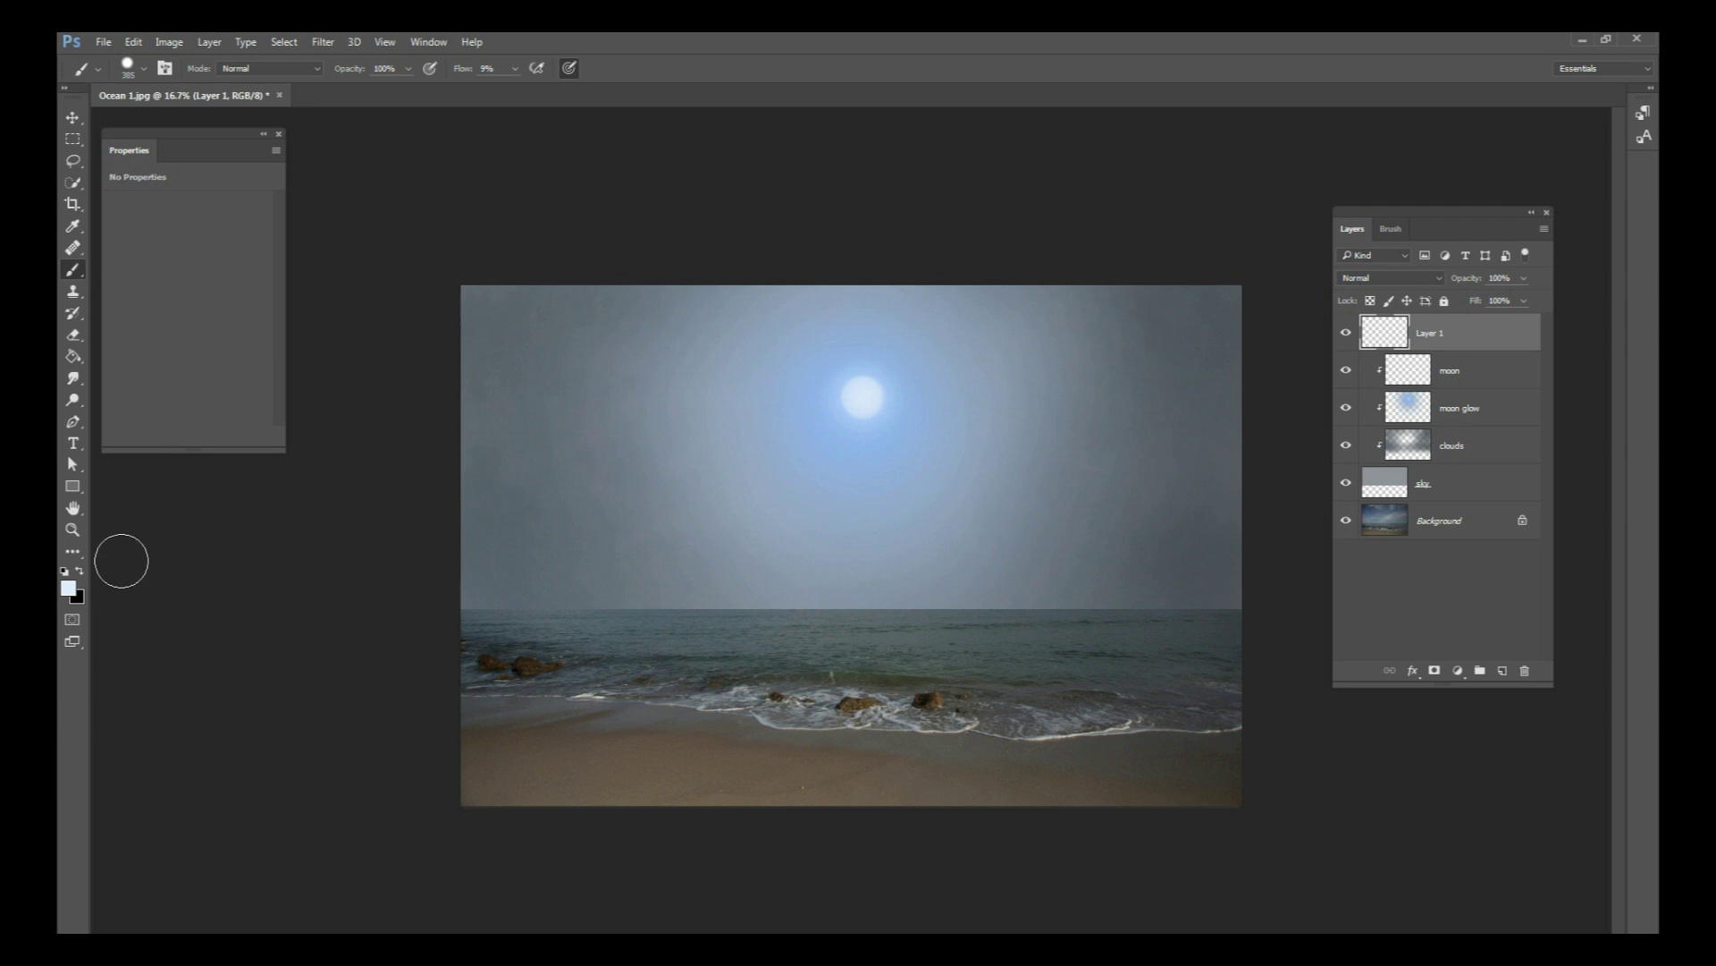
left_click(68, 588)
left_click(771, 368)
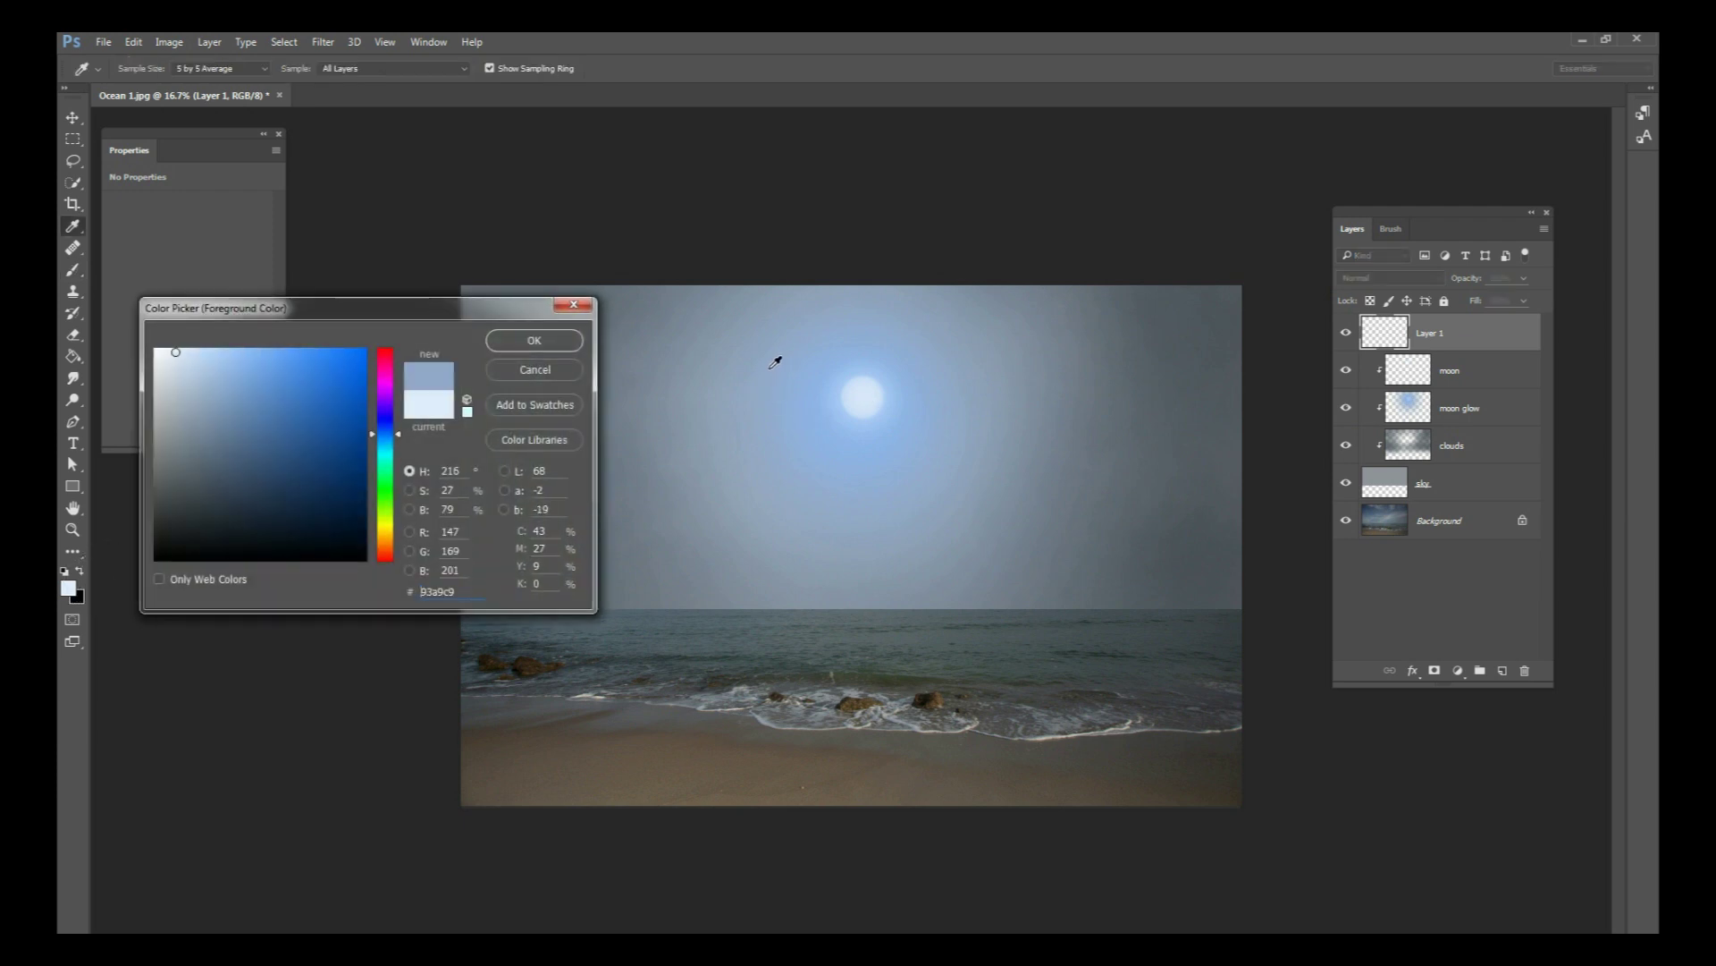
left_click_drag(209, 394, 216, 384)
left_click(537, 346)
Step: Paint a broad blue glow across the sky around the moon with a 2520 px brush at 0% hardness
key("b")
right_click(875, 404)
left_click_drag(1052, 449, 953, 484)
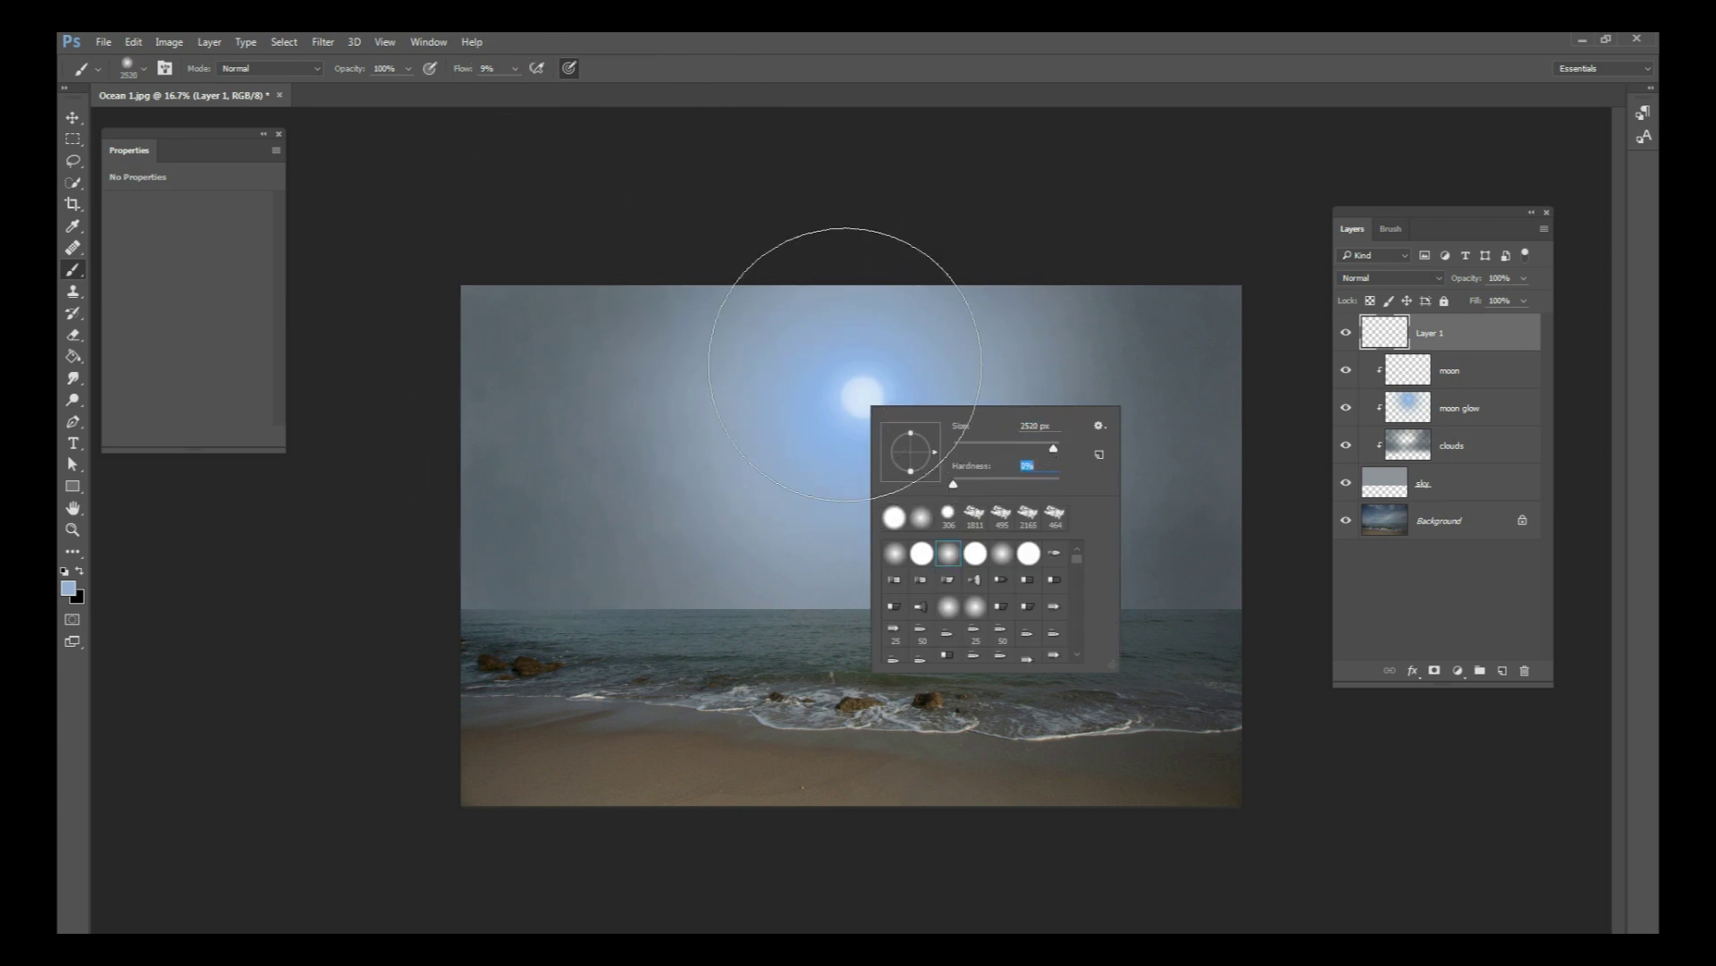
left_click(860, 361)
mouse_move(706, 375)
left_mouse_down()
mouse_move(798, 494)
mouse_move(930, 486)
mouse_move(1011, 361)
mouse_move(993, 325)
mouse_move(1079, 361)
mouse_move(1079, 489)
mouse_move(935, 535)
left_mouse_up()
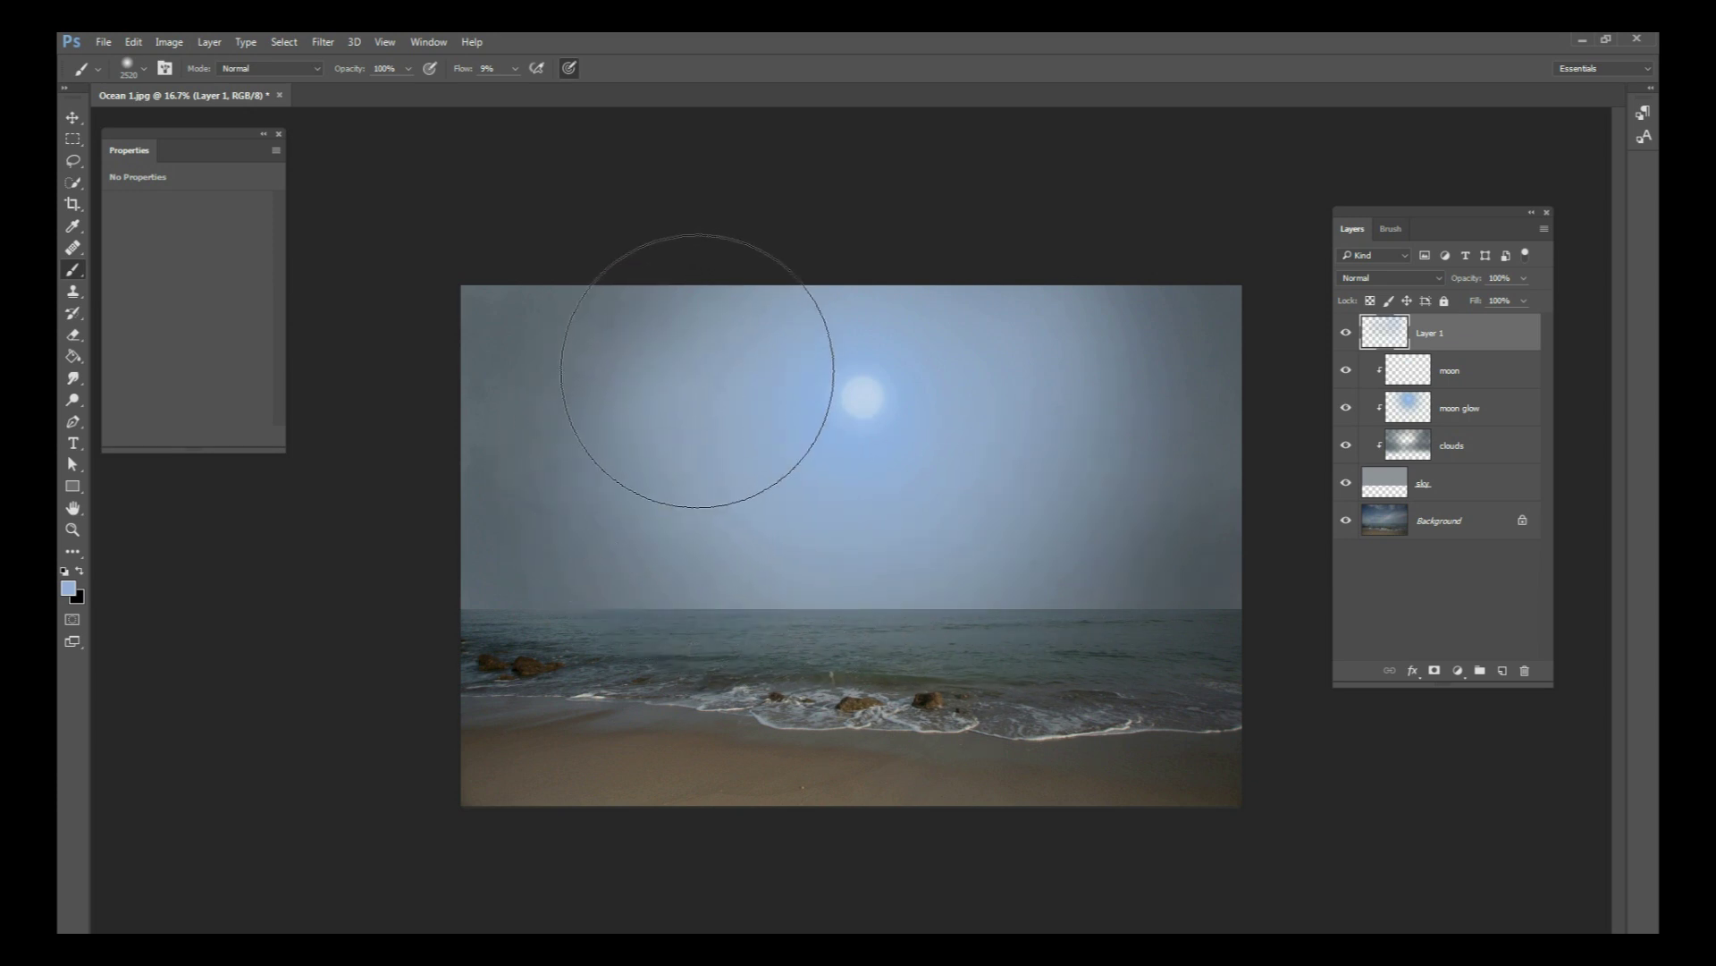
mouse_move(935, 325)
left_mouse_down()
mouse_move(812, 325)
mouse_move(844, 459)
mouse_move(967, 432)
left_mouse_up()
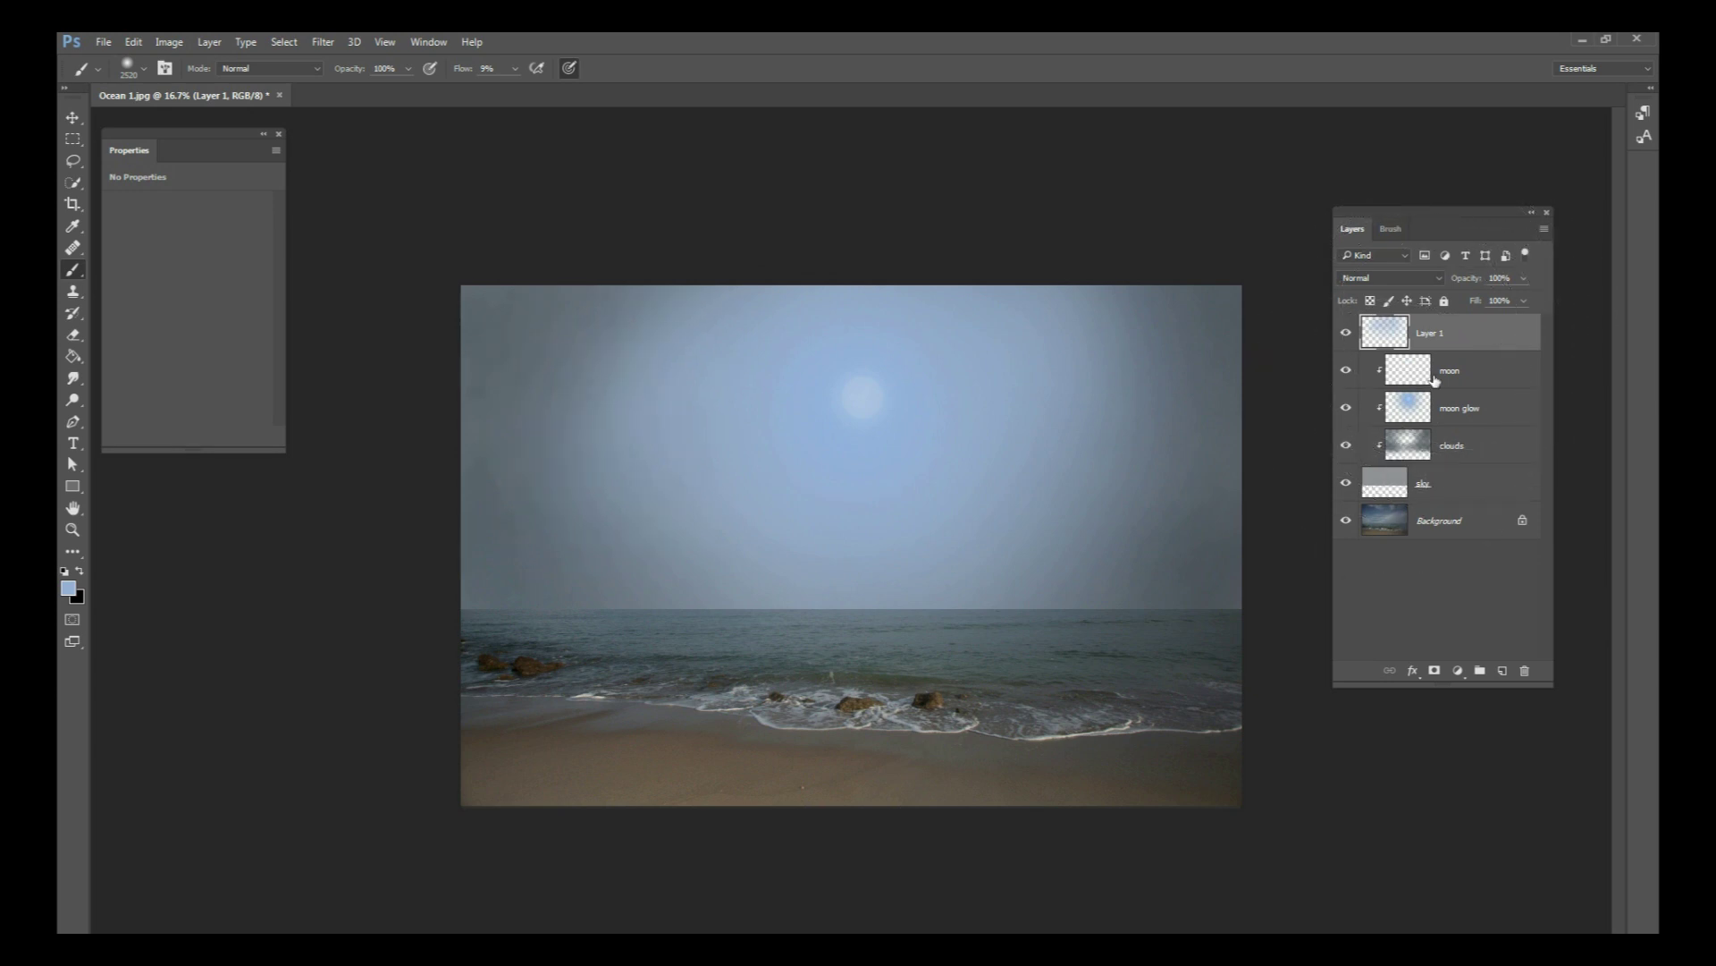
Step: Rename the new glow layer as "extra moon glow"
double_click(1430, 340)
type("extra moon glow")
key("Return")
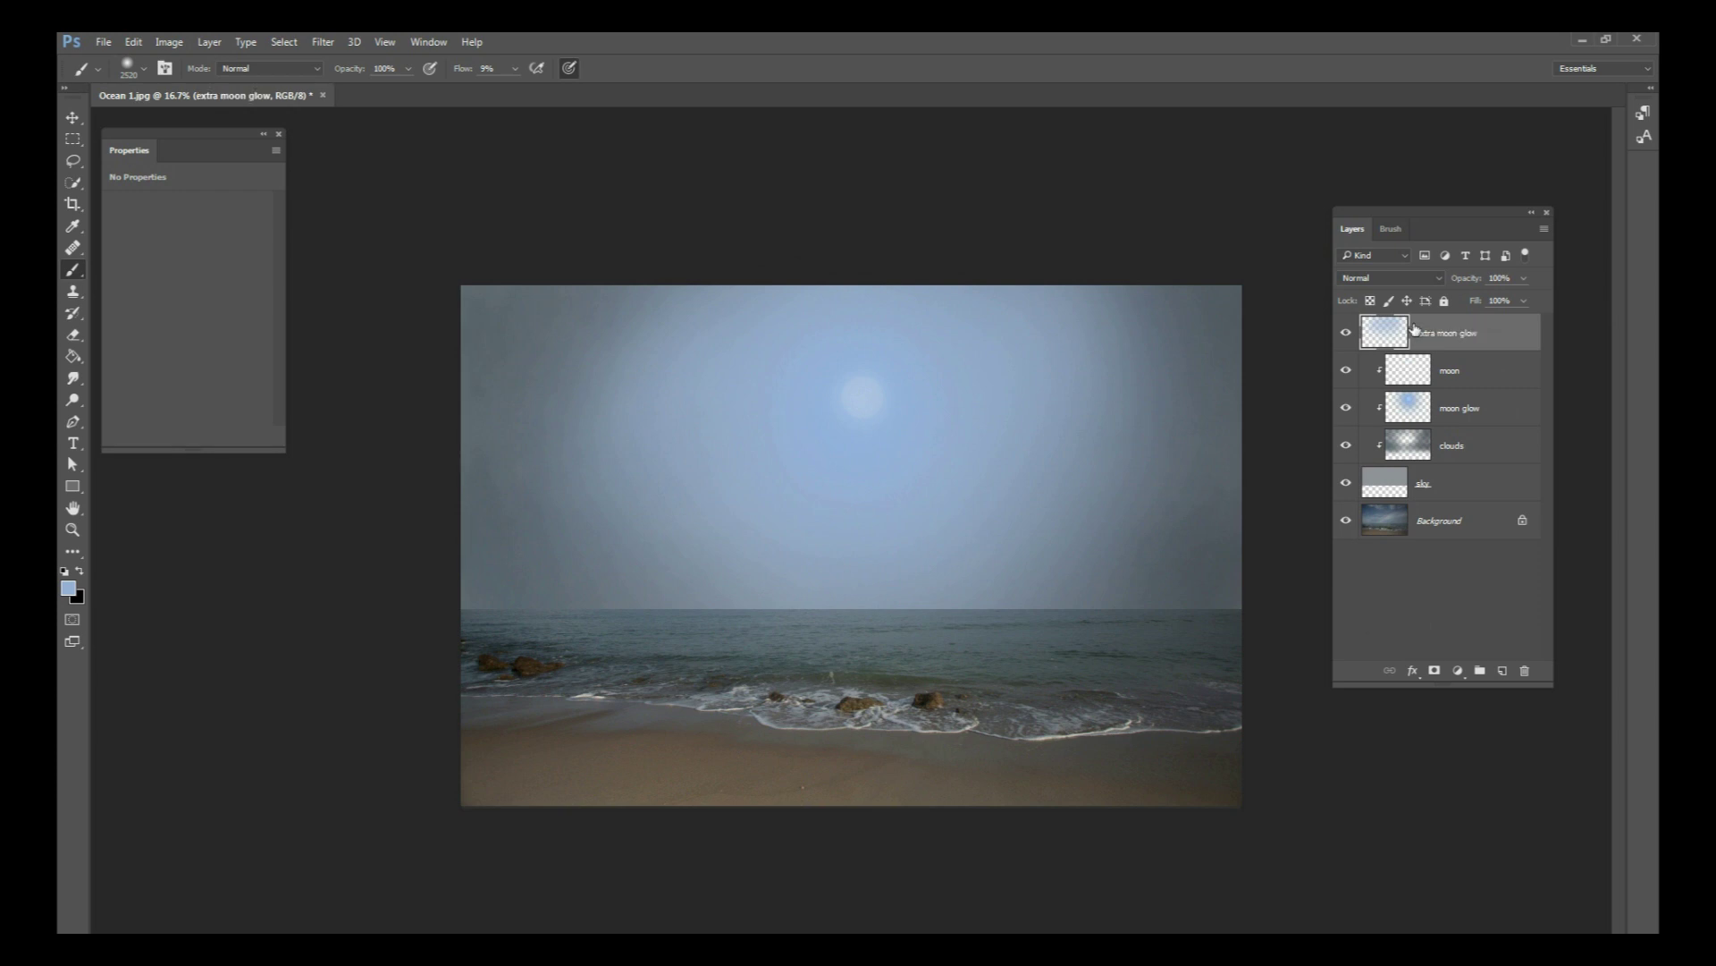
Step: Add a new layer above extra moon glow and place it inside a new layer group
left_click(1503, 669)
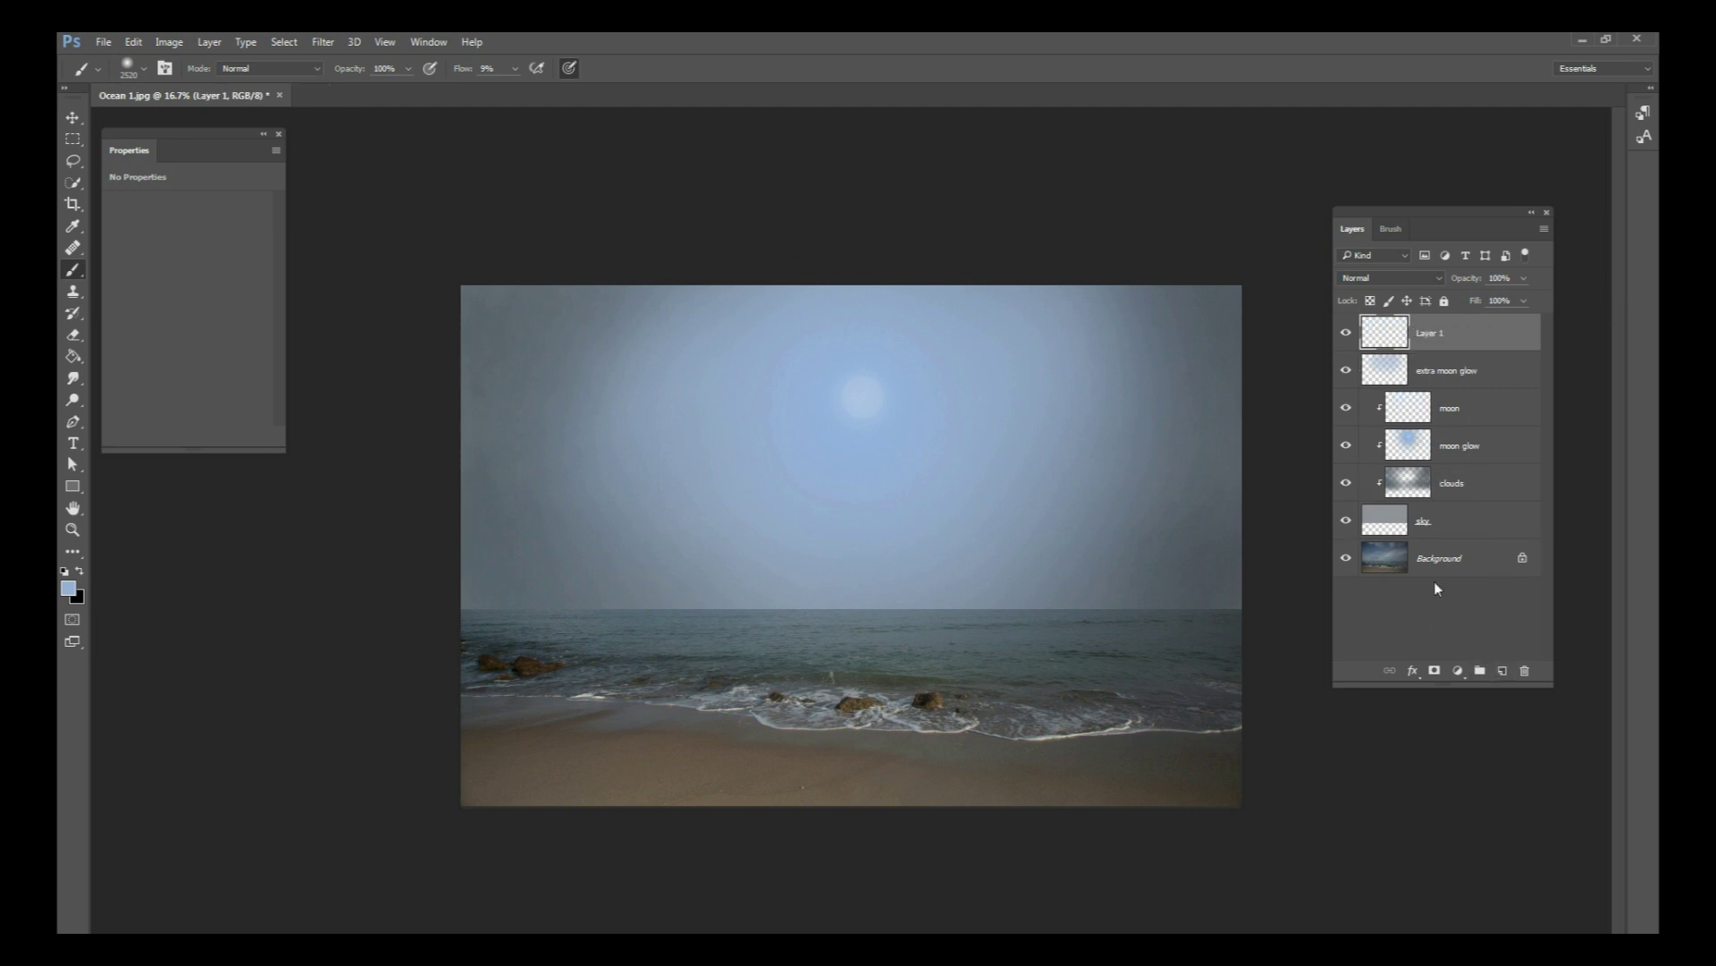
left_click(1481, 671)
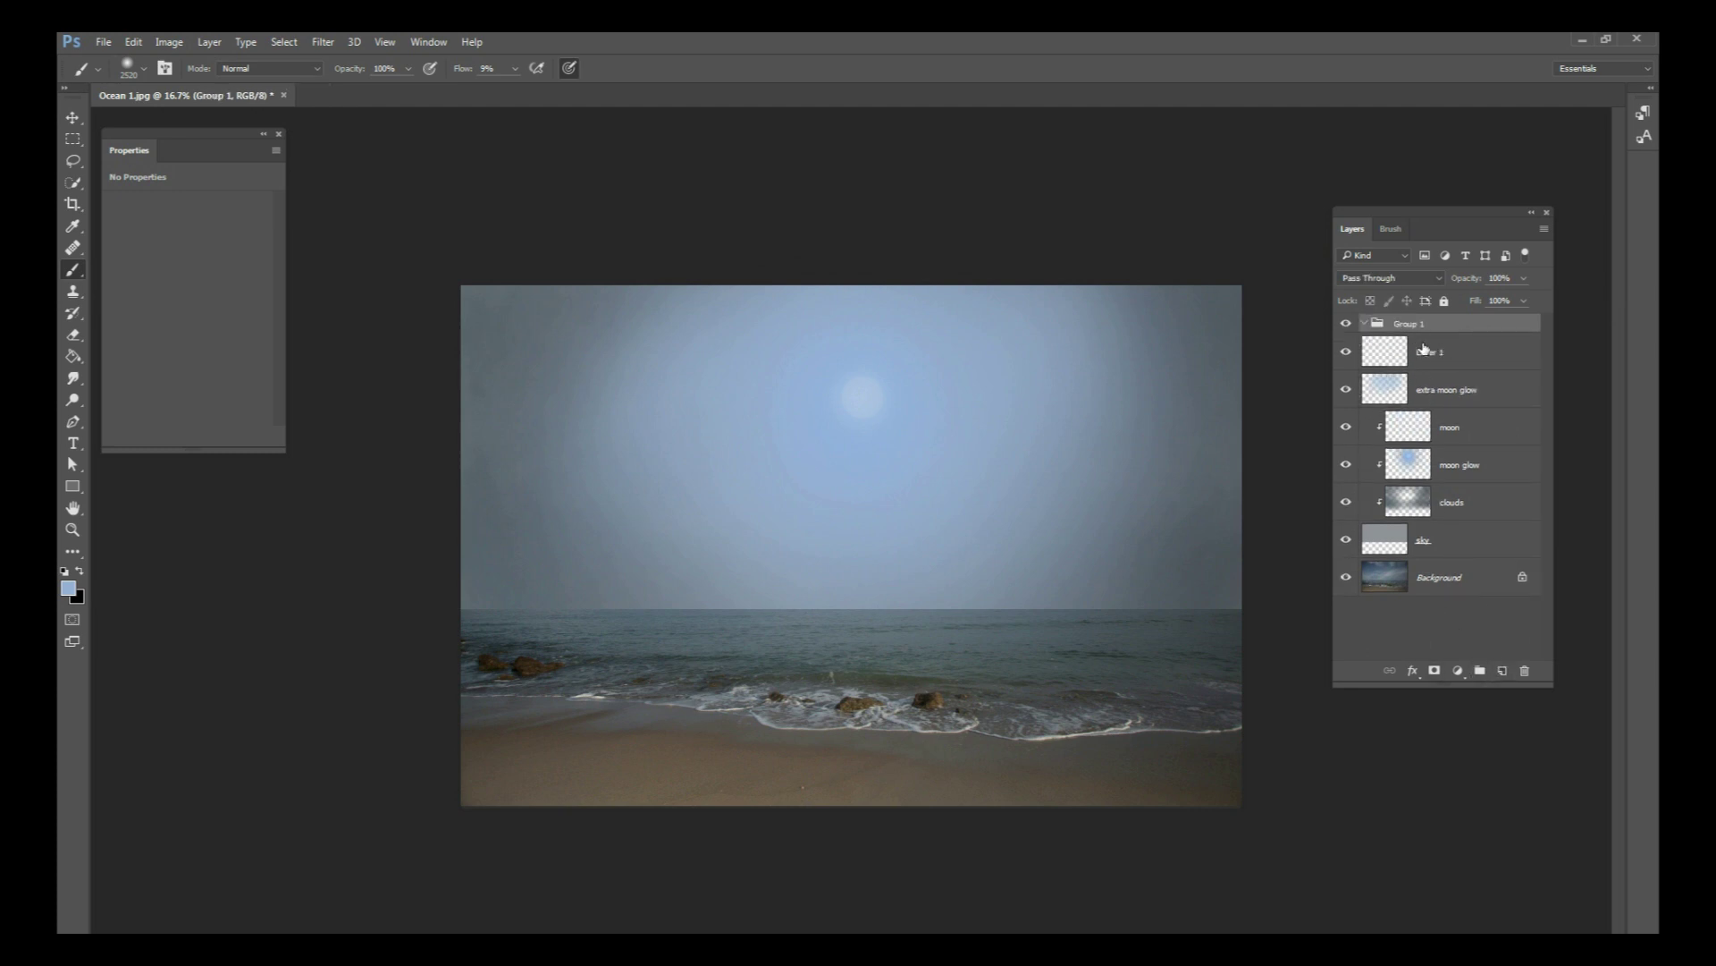
left_click(1425, 350)
left_click_drag(1416, 359, 1422, 326)
left_click(1426, 327)
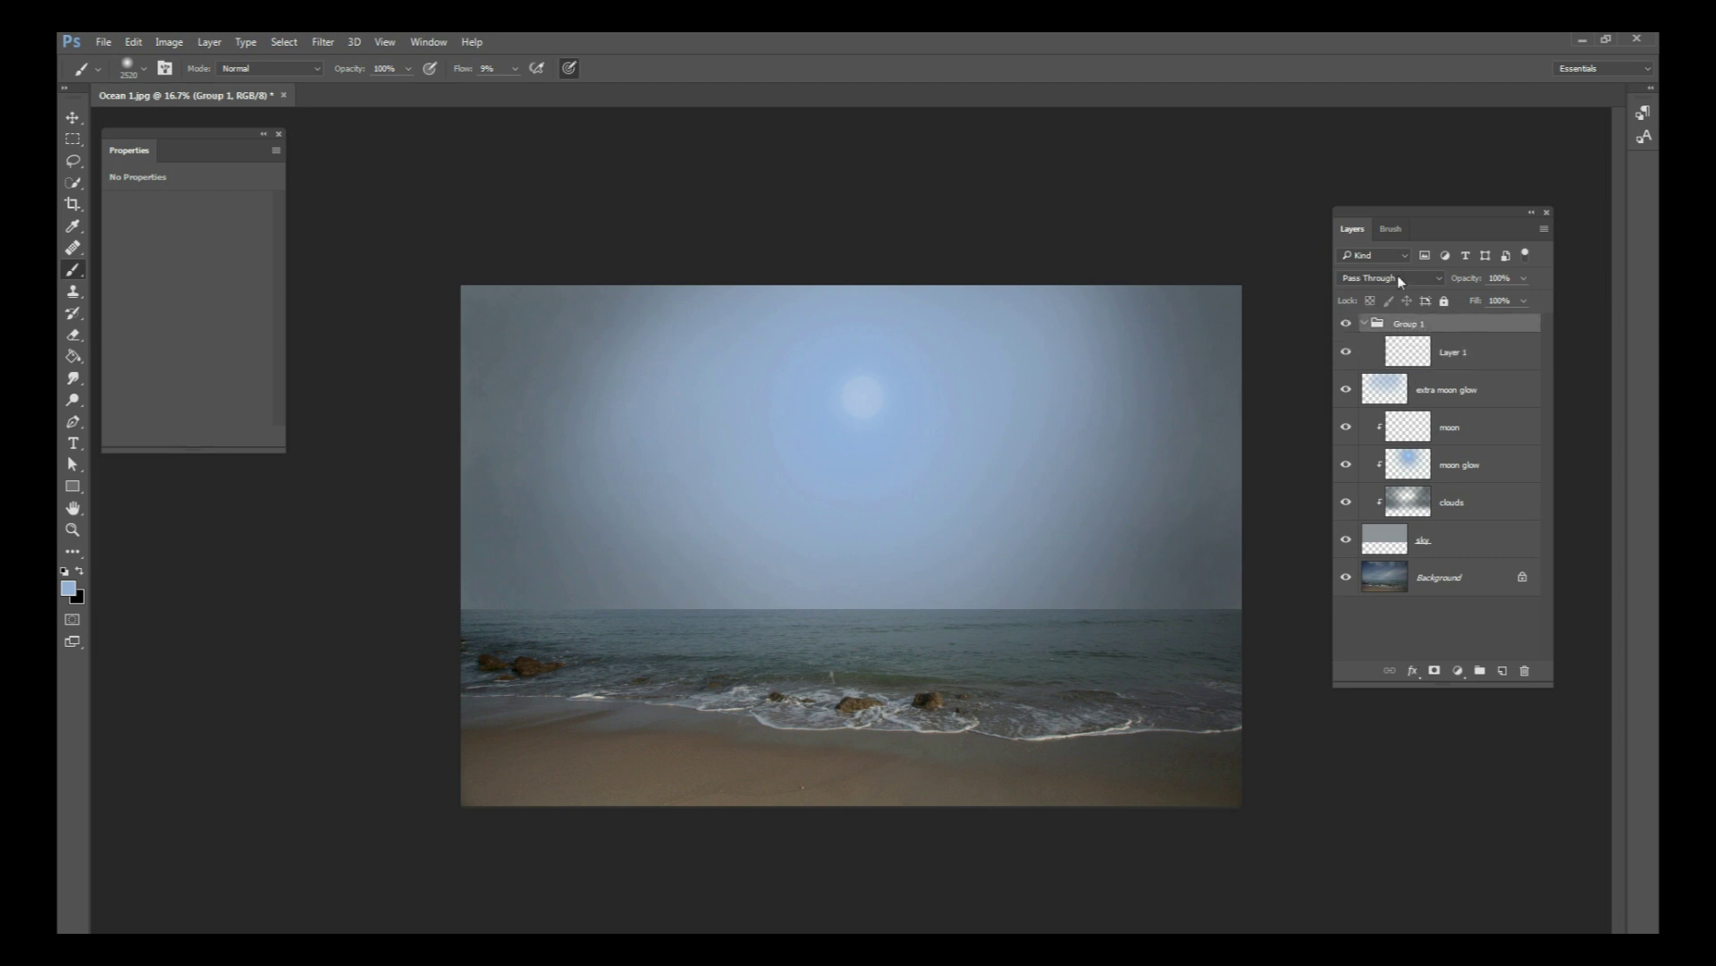
Step: Set the group's blend mode to Color Dodge and make the empty layer inside it active
left_click(1402, 277)
left_click(1413, 415)
left_click(1418, 356)
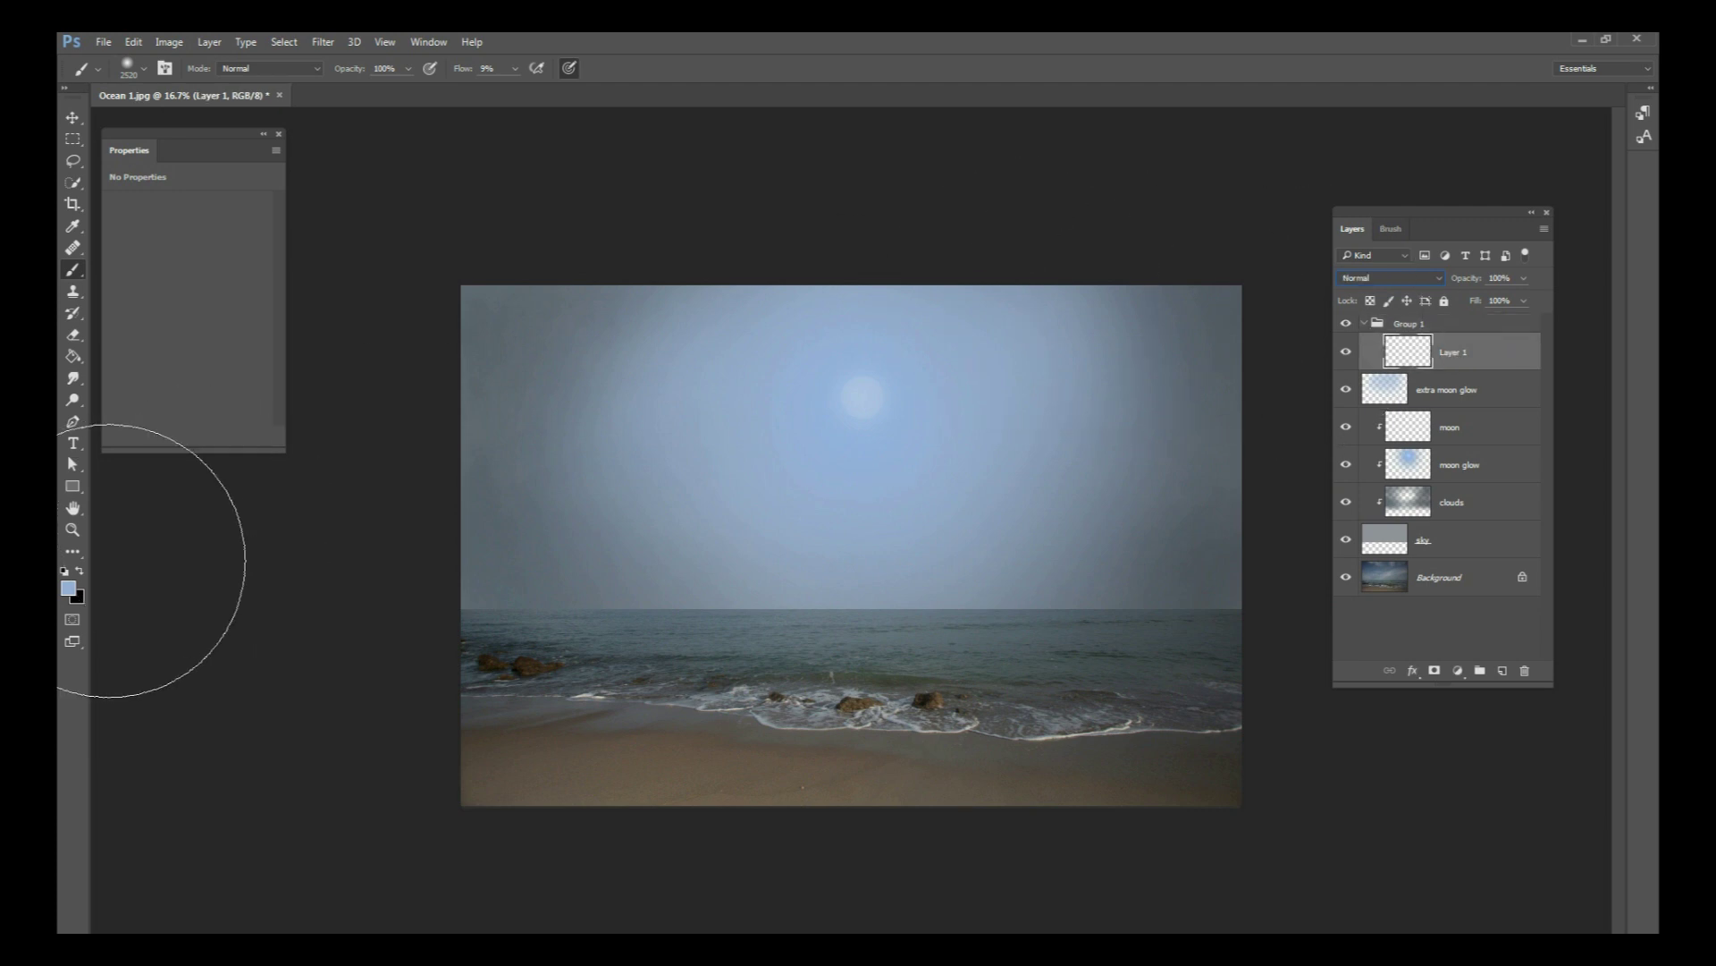
Step: Set the foreground to light blue #b0c5e4, the soft brush size to 1102 px, and the brush flow to 5%
left_click(68, 587)
left_click_drag(218, 381, 205, 370)
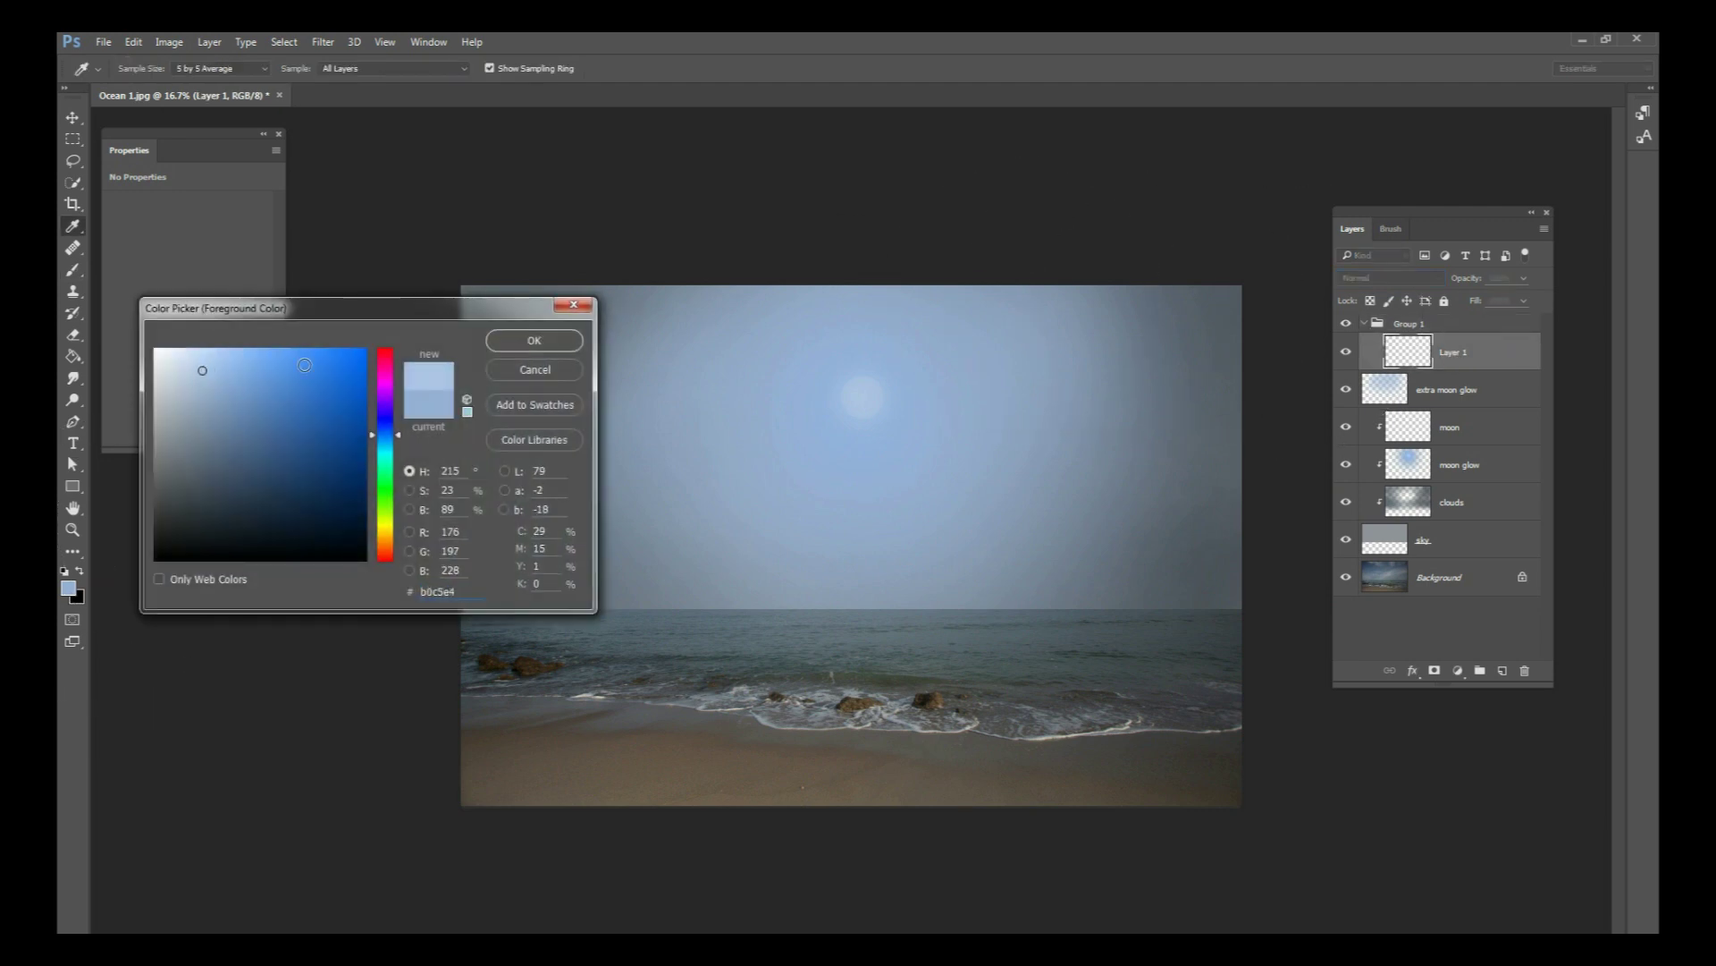
left_click(518, 345)
right_click(955, 371)
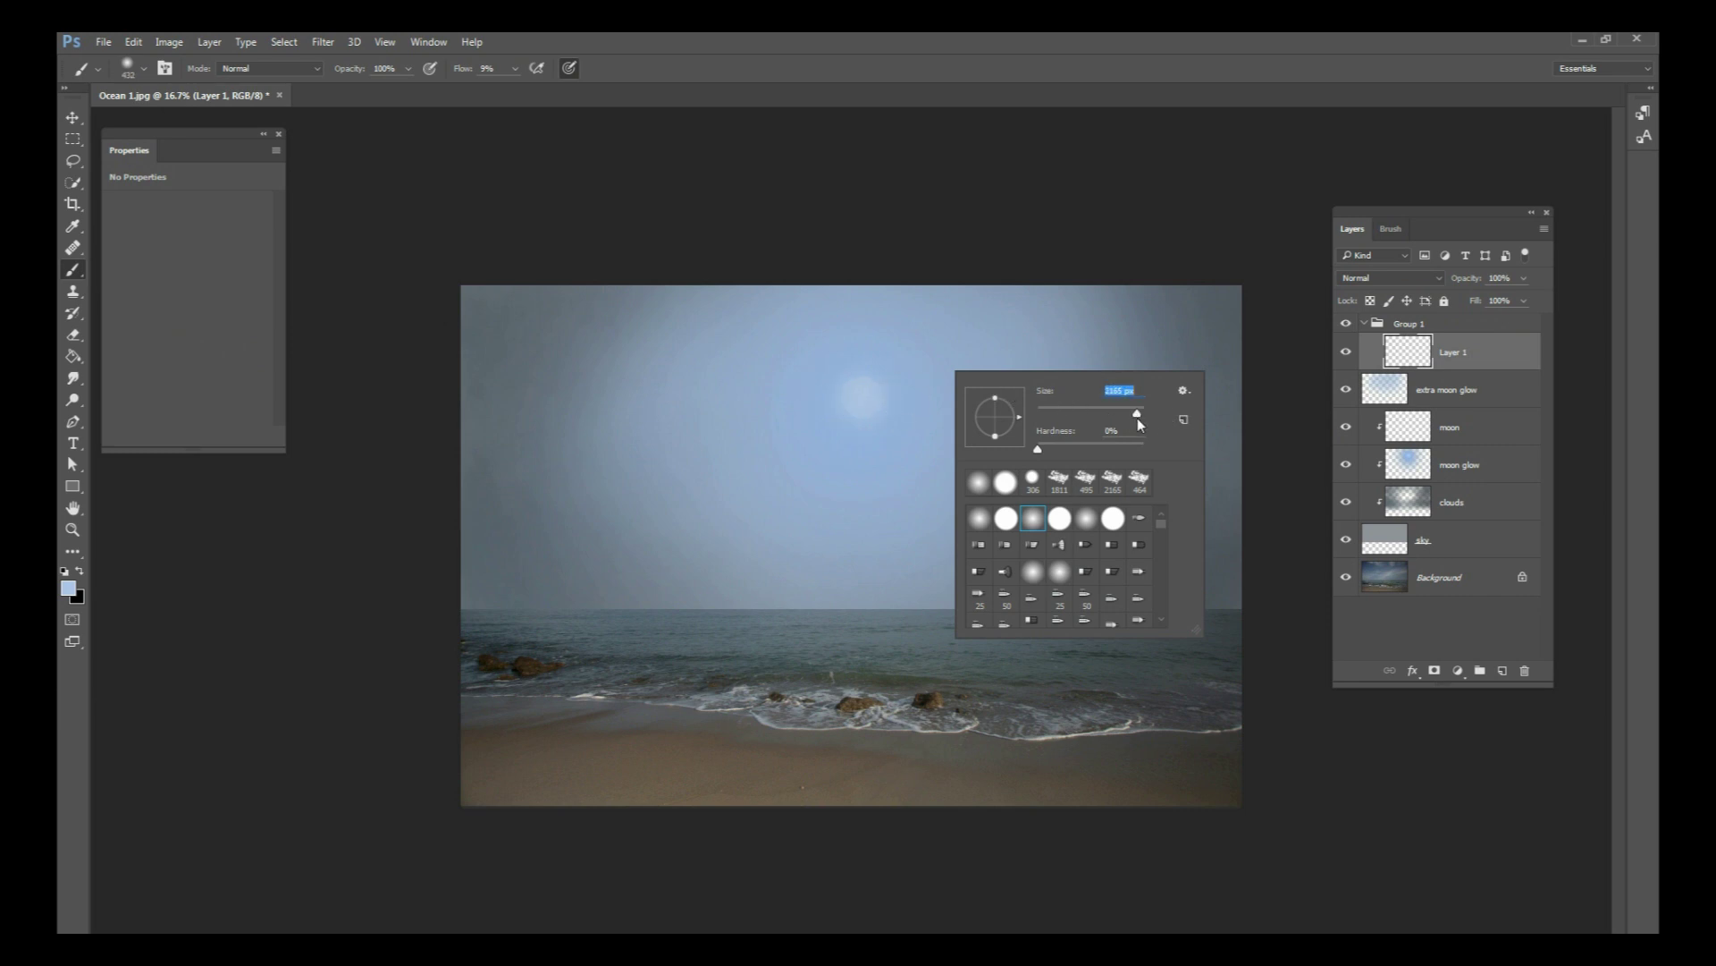
left_click(515, 68)
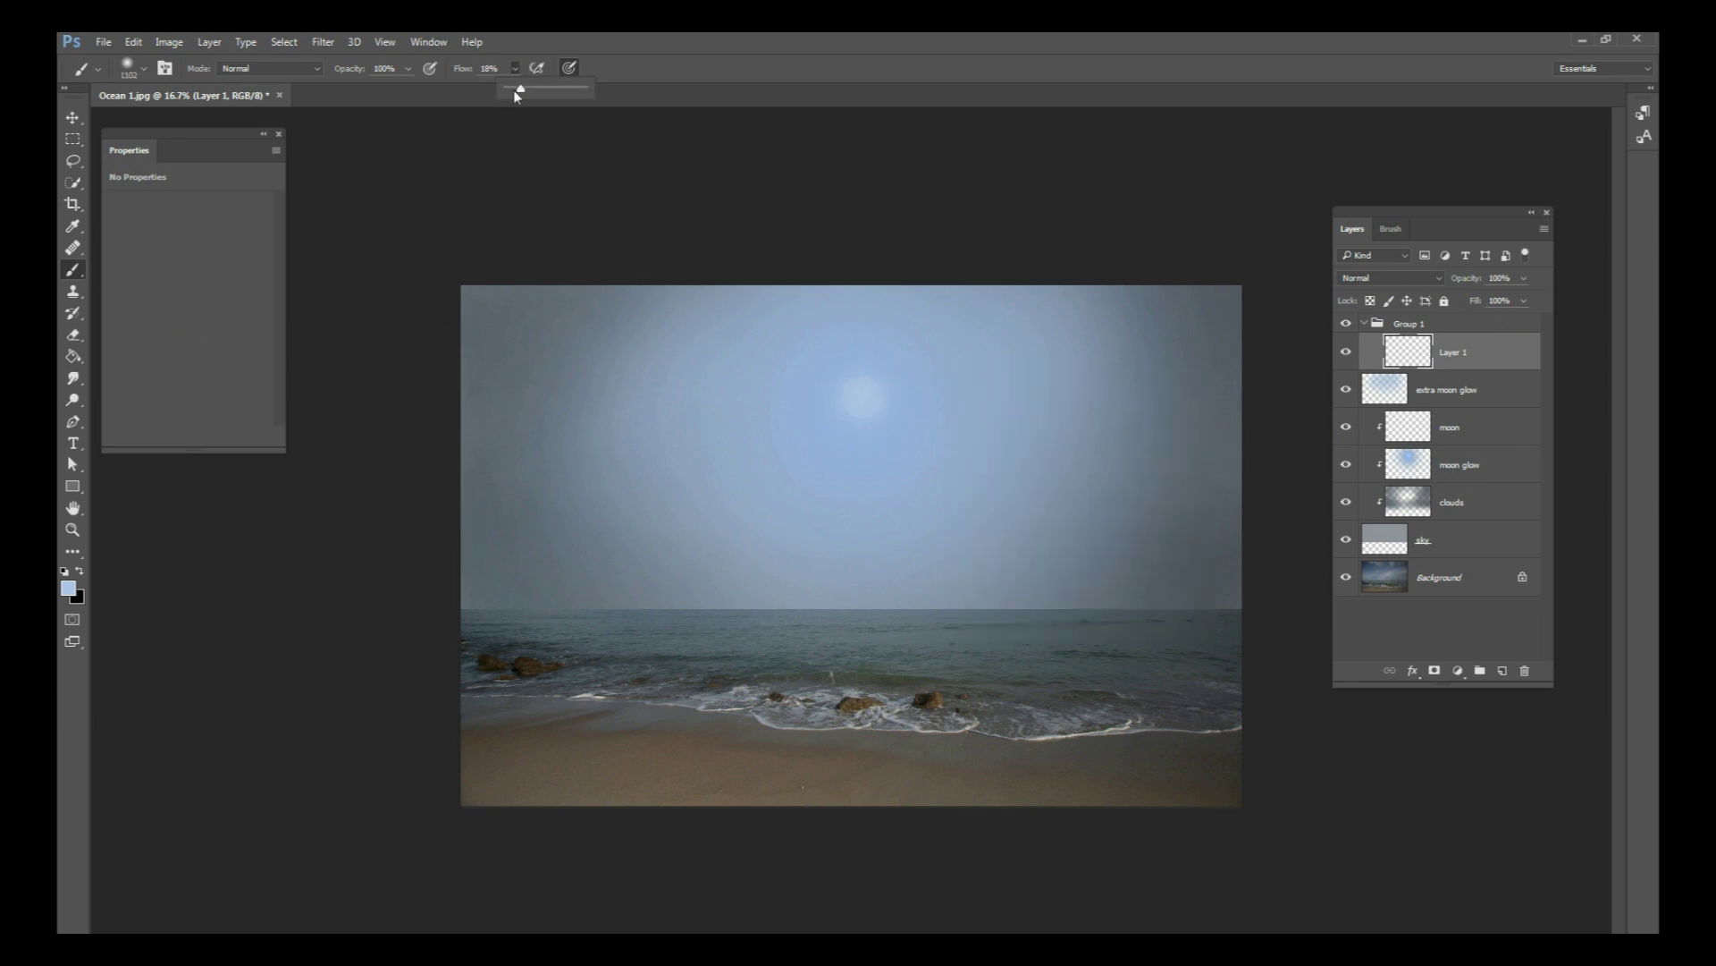
left_click_drag(512, 96, 510, 96)
Step: Dab repeatedly over the moon to build a bright dodge glow, enlarging the soft brush to 1811 px partway through
left_click(861, 399)
left_click(861, 399)
right_click(900, 449)
left_click(1075, 472)
left_click(861, 400)
left_click(861, 402)
left_click(861, 397)
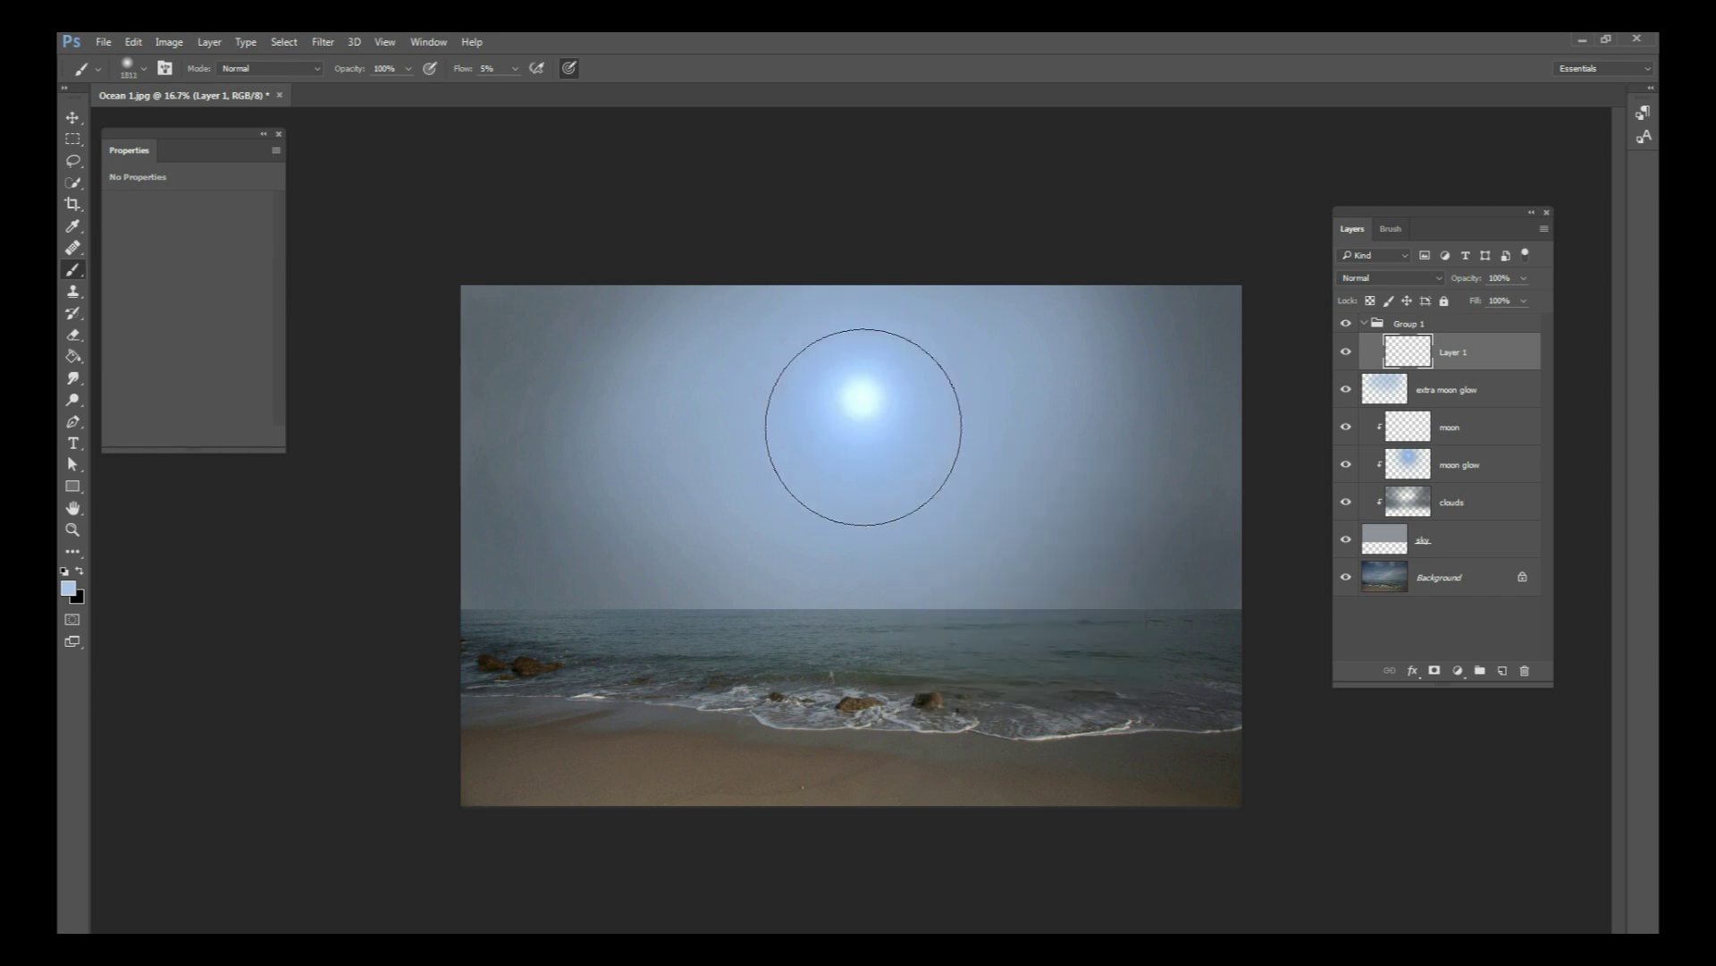
left_click(863, 399)
left_click(859, 397)
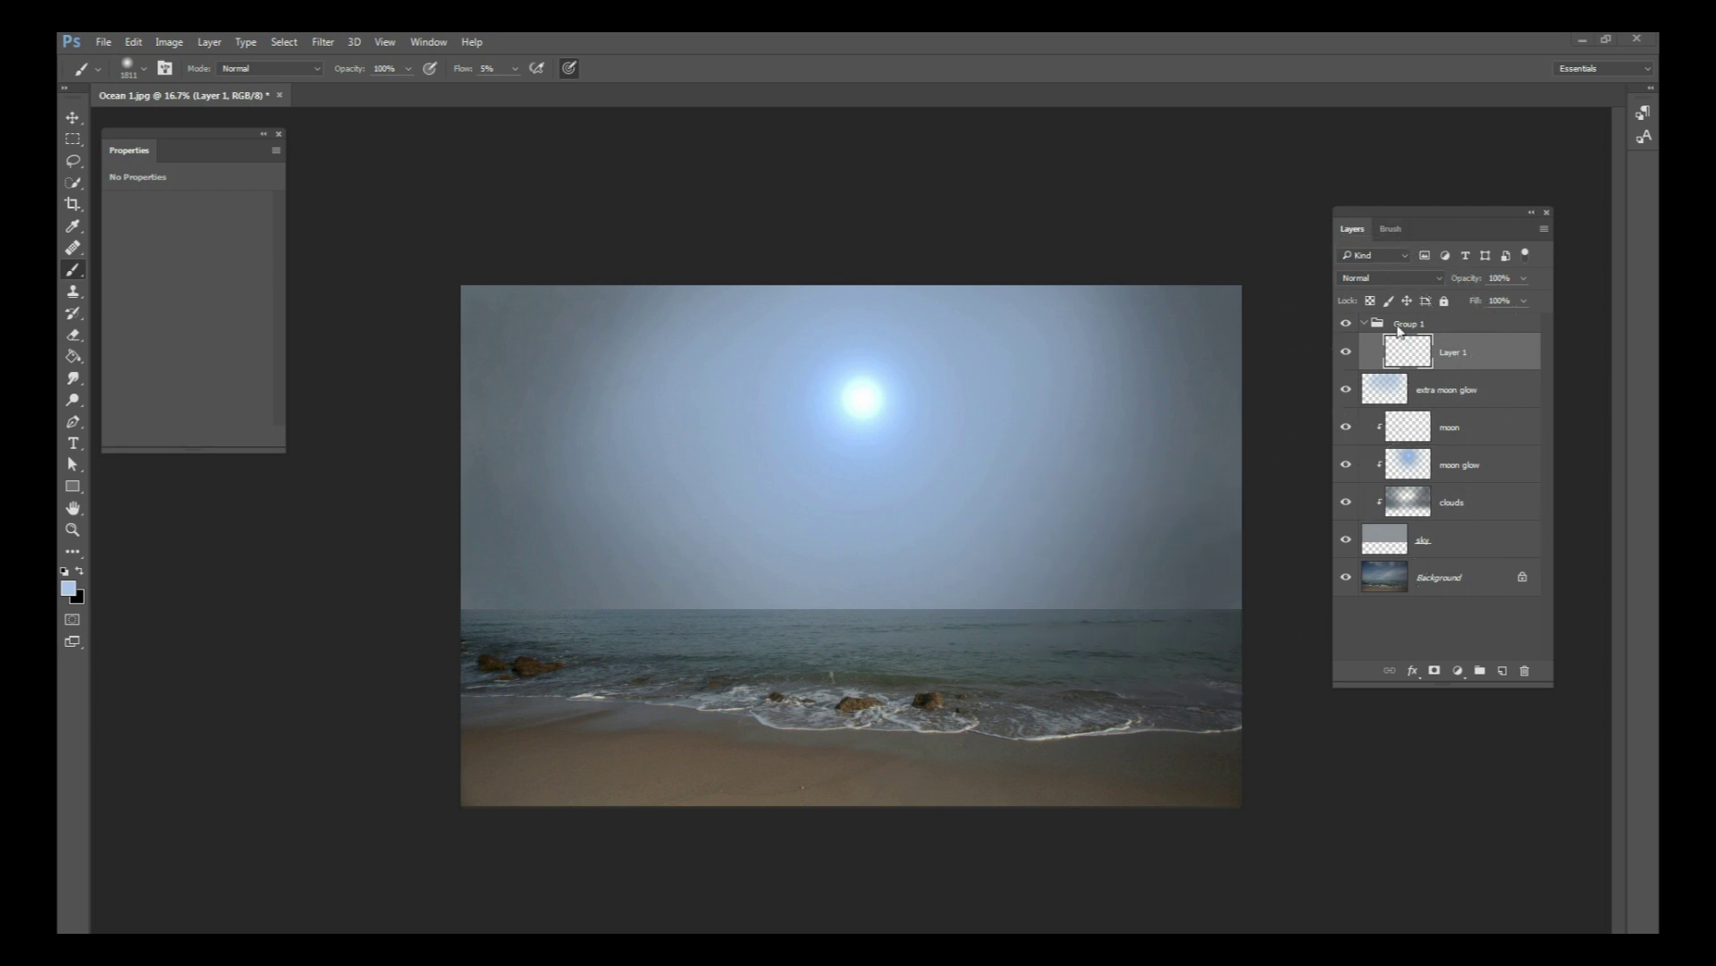
Step: Collapse the Color Dodge group and add a new layer above it named "small clouds"
left_click(1372, 324)
left_click(1365, 324)
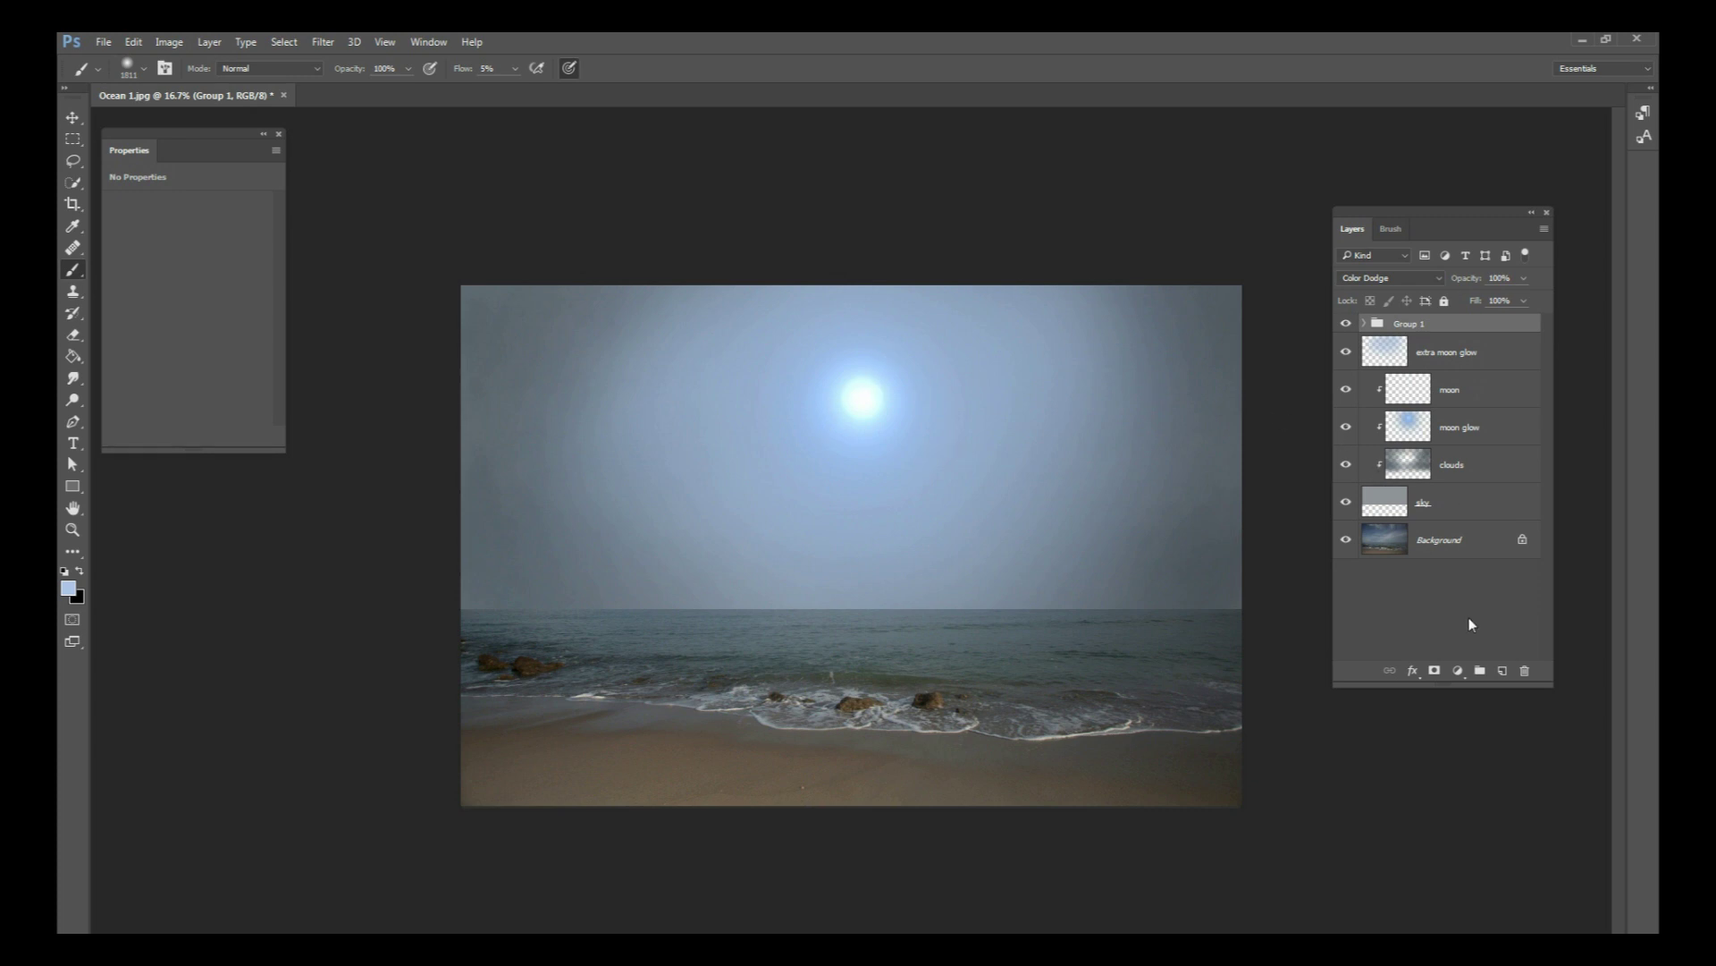
left_click(1503, 672)
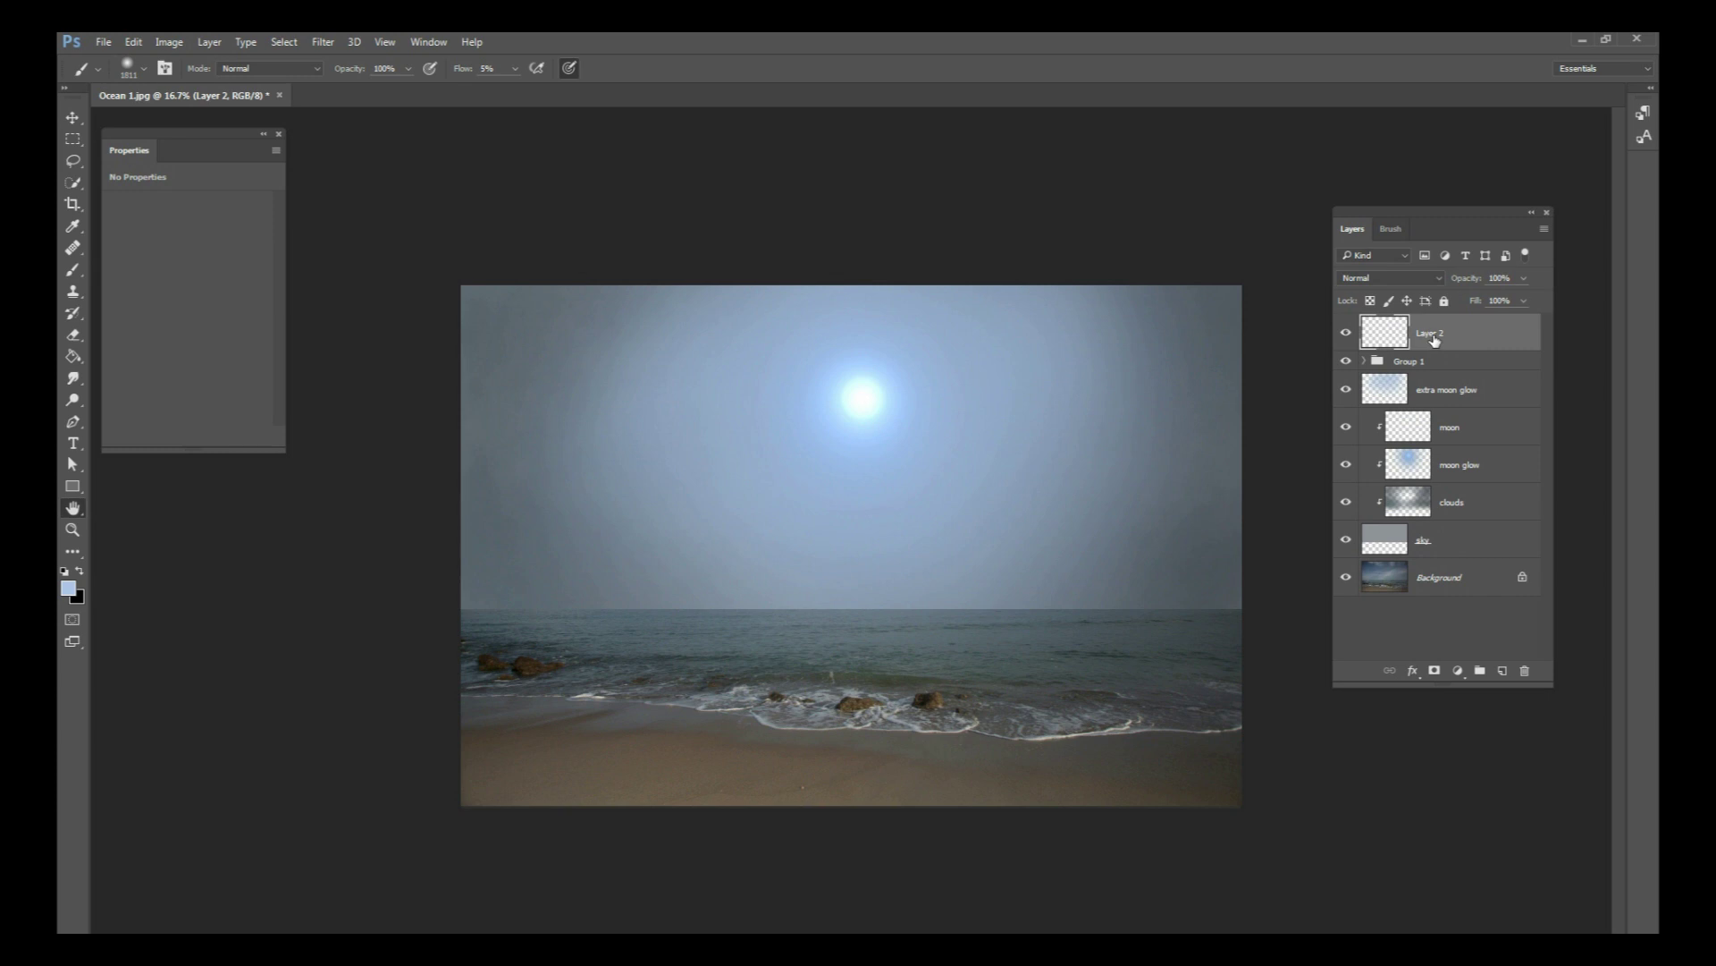
double_click(1433, 345)
key("Escape")
double_click(1428, 334)
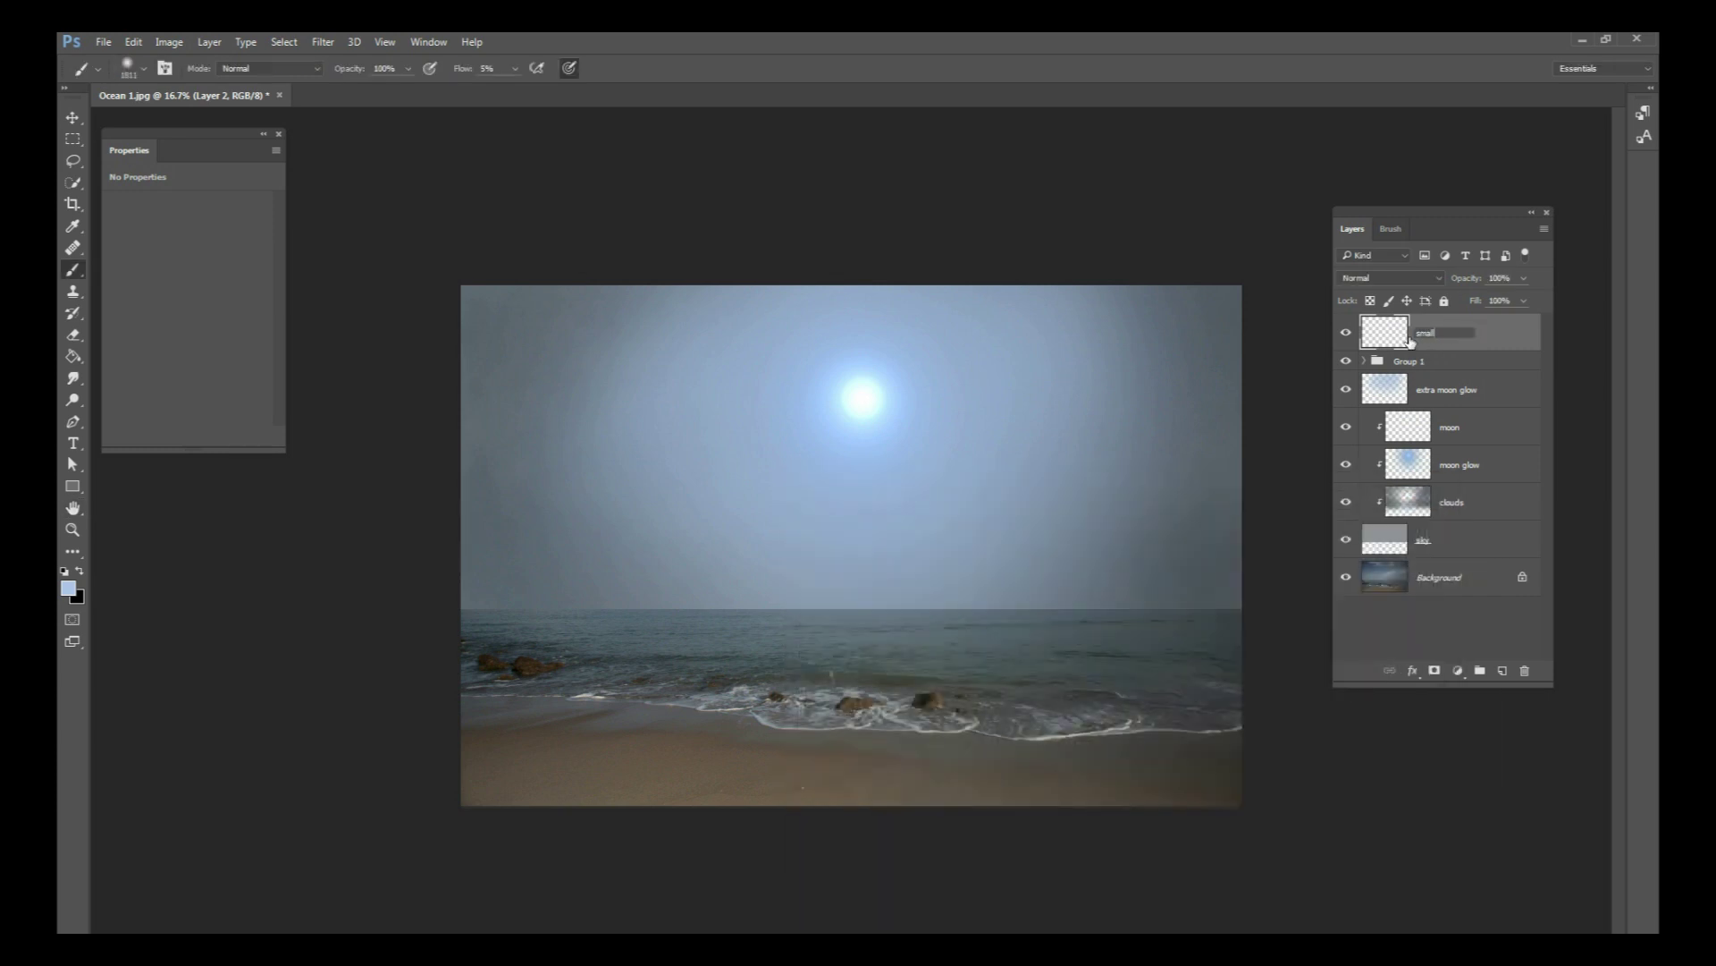
type("small clouds")
key("Return")
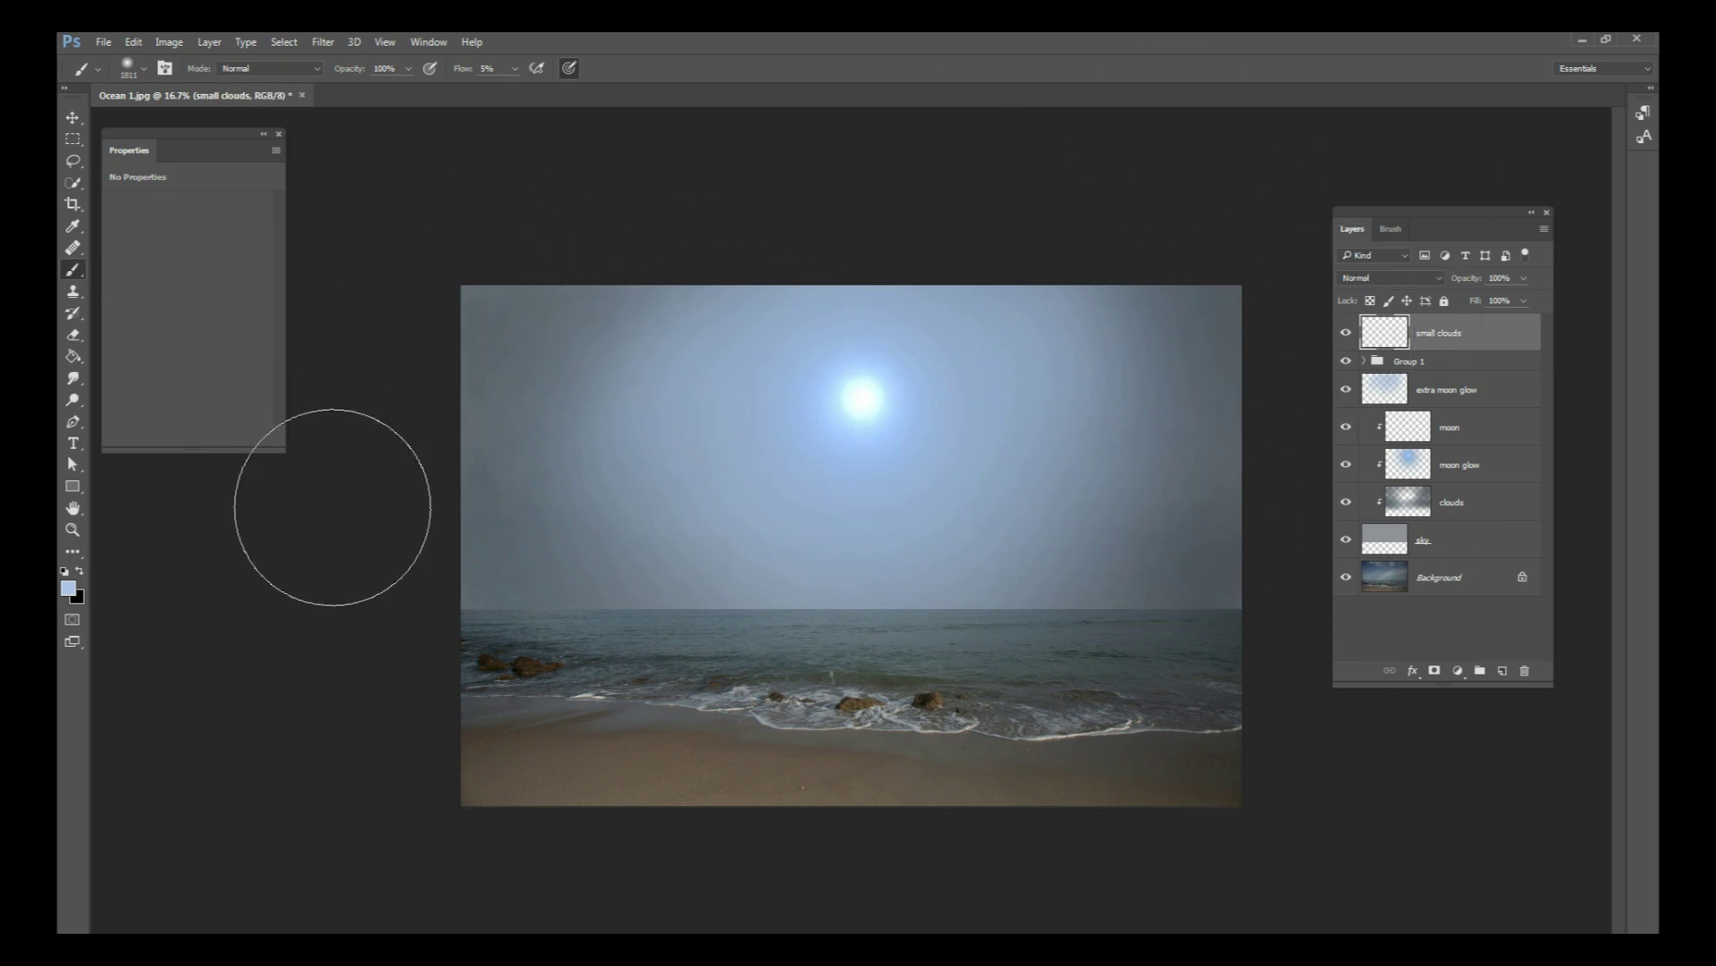
Step: Choose a cloud-shaped brush preset, set its size to 480 px, and lower the flow to 3%
right_click(685, 432)
left_click(772, 523)
left_click_drag(852, 454, 850, 458)
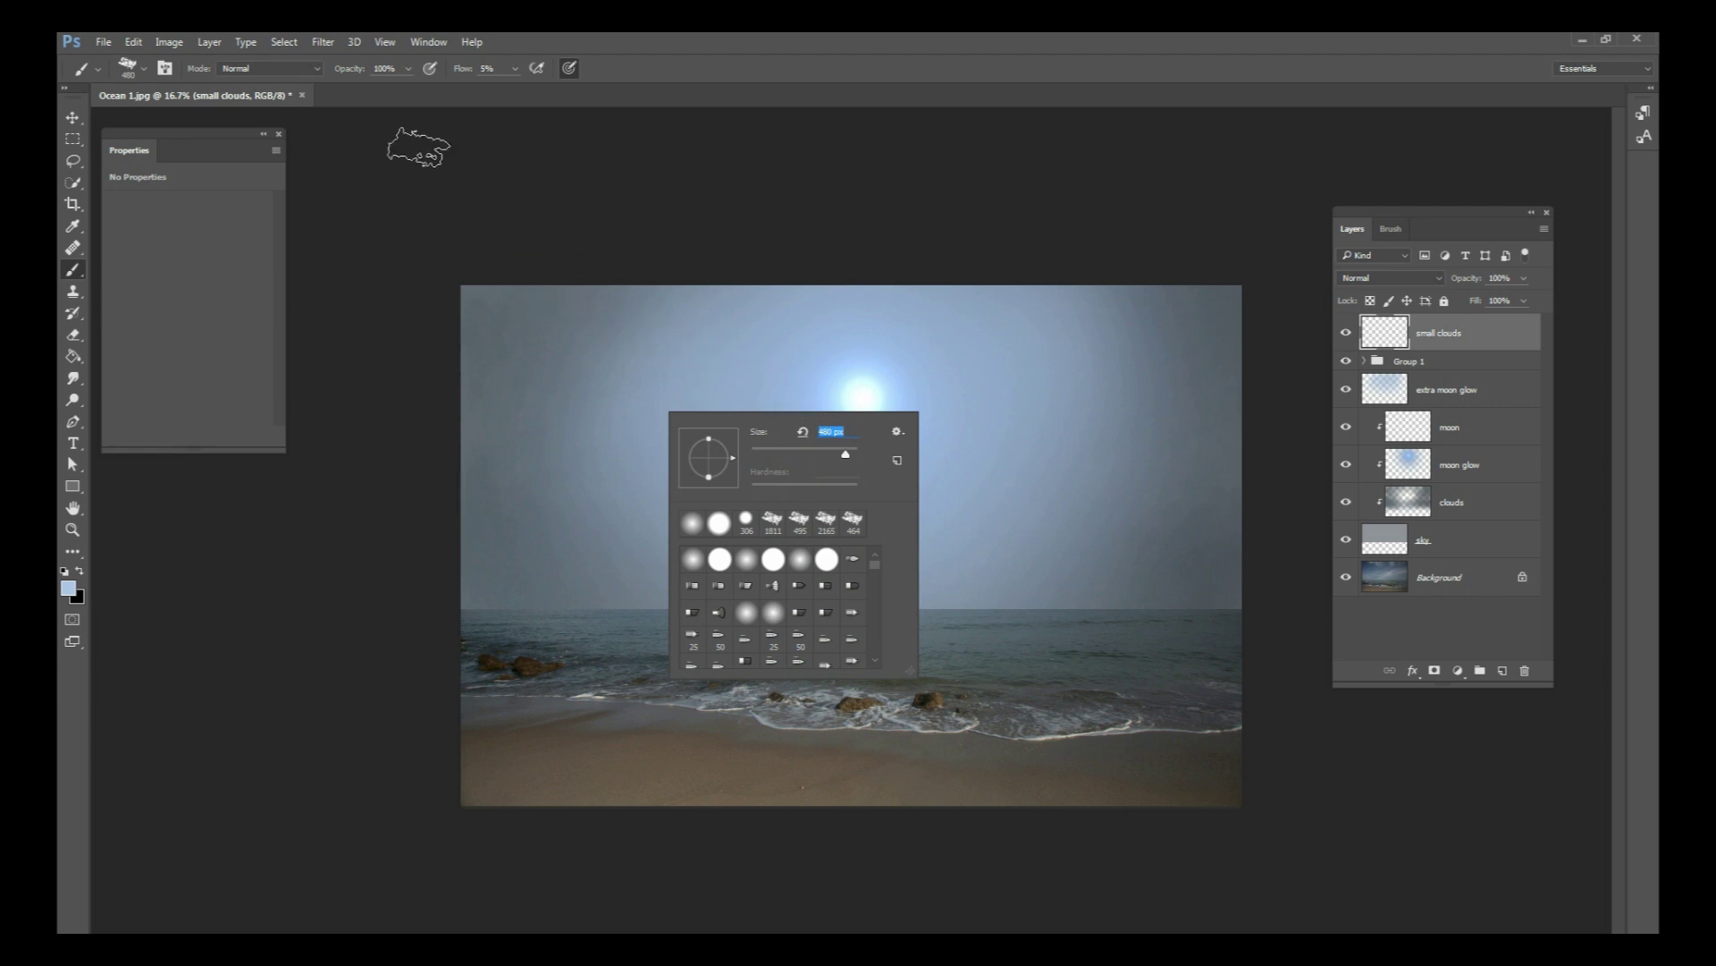
left_click(514, 69)
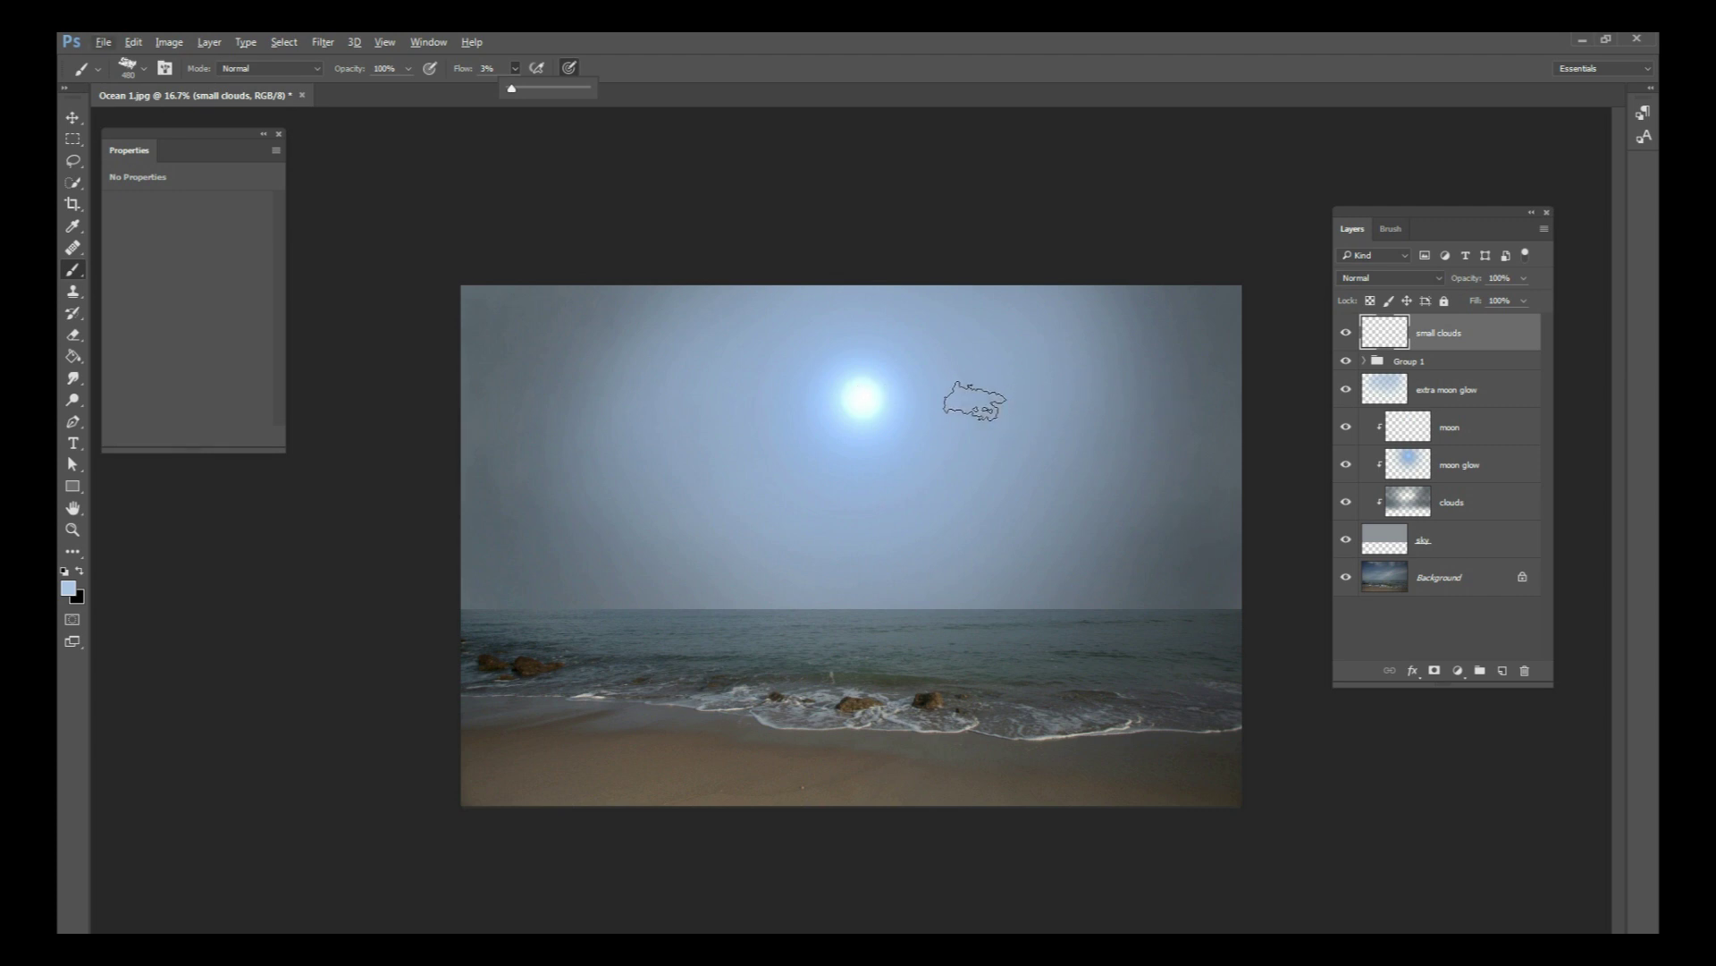
left_click(1118, 389, "alt")
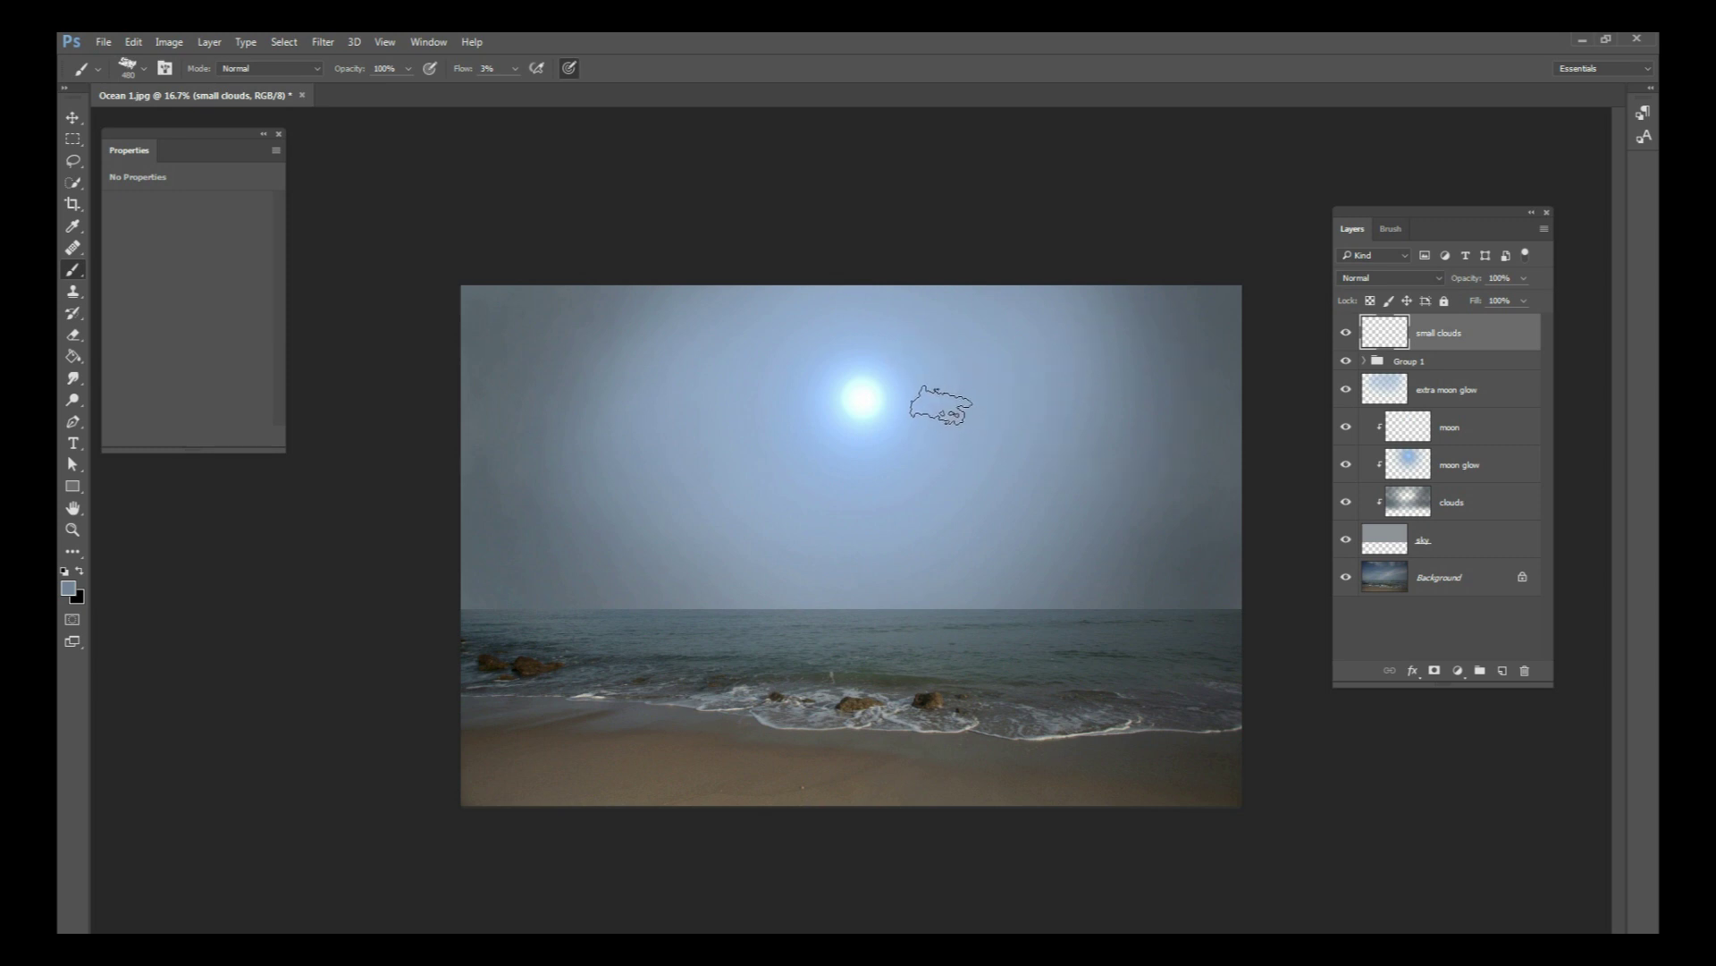
left_click(944, 403)
key("ctrl+z")
Step: Sample grey-blue tones from the sky and paint small, faint clouds to the right of the moon
left_click(1034, 395, "alt")
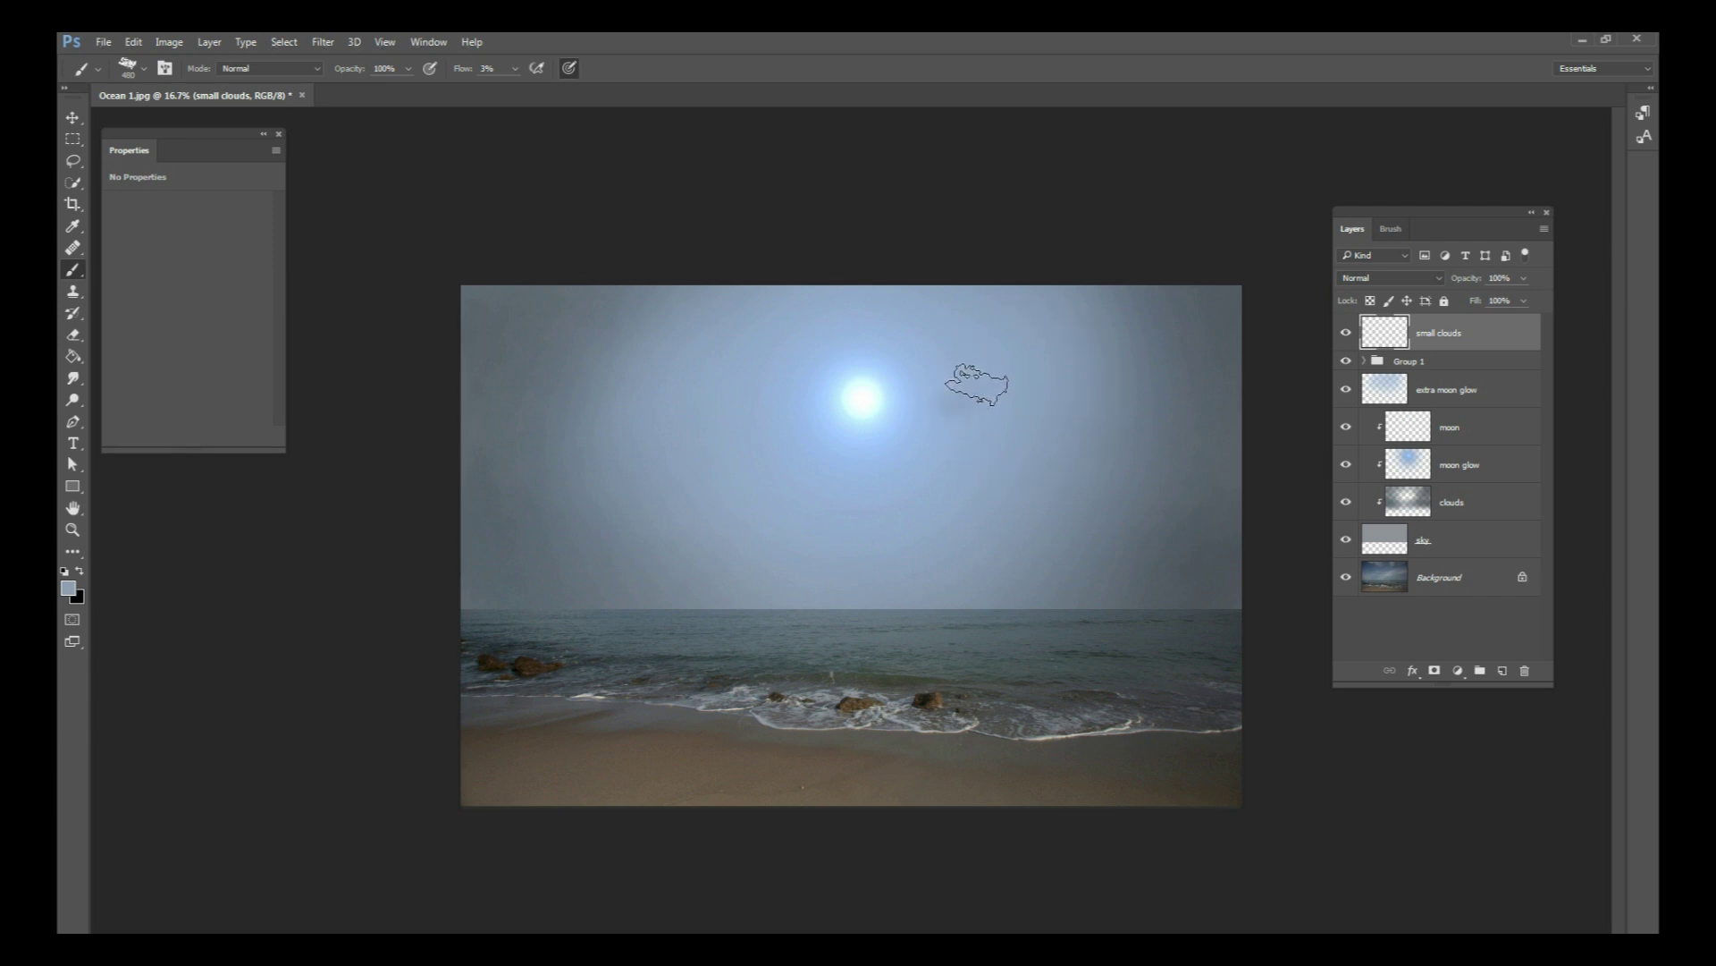
mouse_move(998, 401)
left_mouse_down()
mouse_move(1050, 403)
mouse_move(932, 403)
mouse_move(1002, 370)
mouse_move(1077, 404)
mouse_move(1029, 411)
mouse_move(1008, 407)
mouse_move(1091, 381)
mouse_move(1011, 436)
mouse_move(949, 412)
mouse_move(1008, 390)
mouse_move(910, 410)
mouse_move(989, 369)
mouse_move(1016, 380)
mouse_move(933, 407)
mouse_move(1117, 398)
mouse_move(1038, 398)
mouse_move(1076, 404)
mouse_move(1076, 380)
mouse_move(1053, 411)
mouse_move(1073, 385)
mouse_move(1111, 409)
mouse_move(990, 402)
mouse_move(1053, 402)
left_mouse_up()
left_click(1026, 395, "alt")
left_click(1110, 396, "alt")
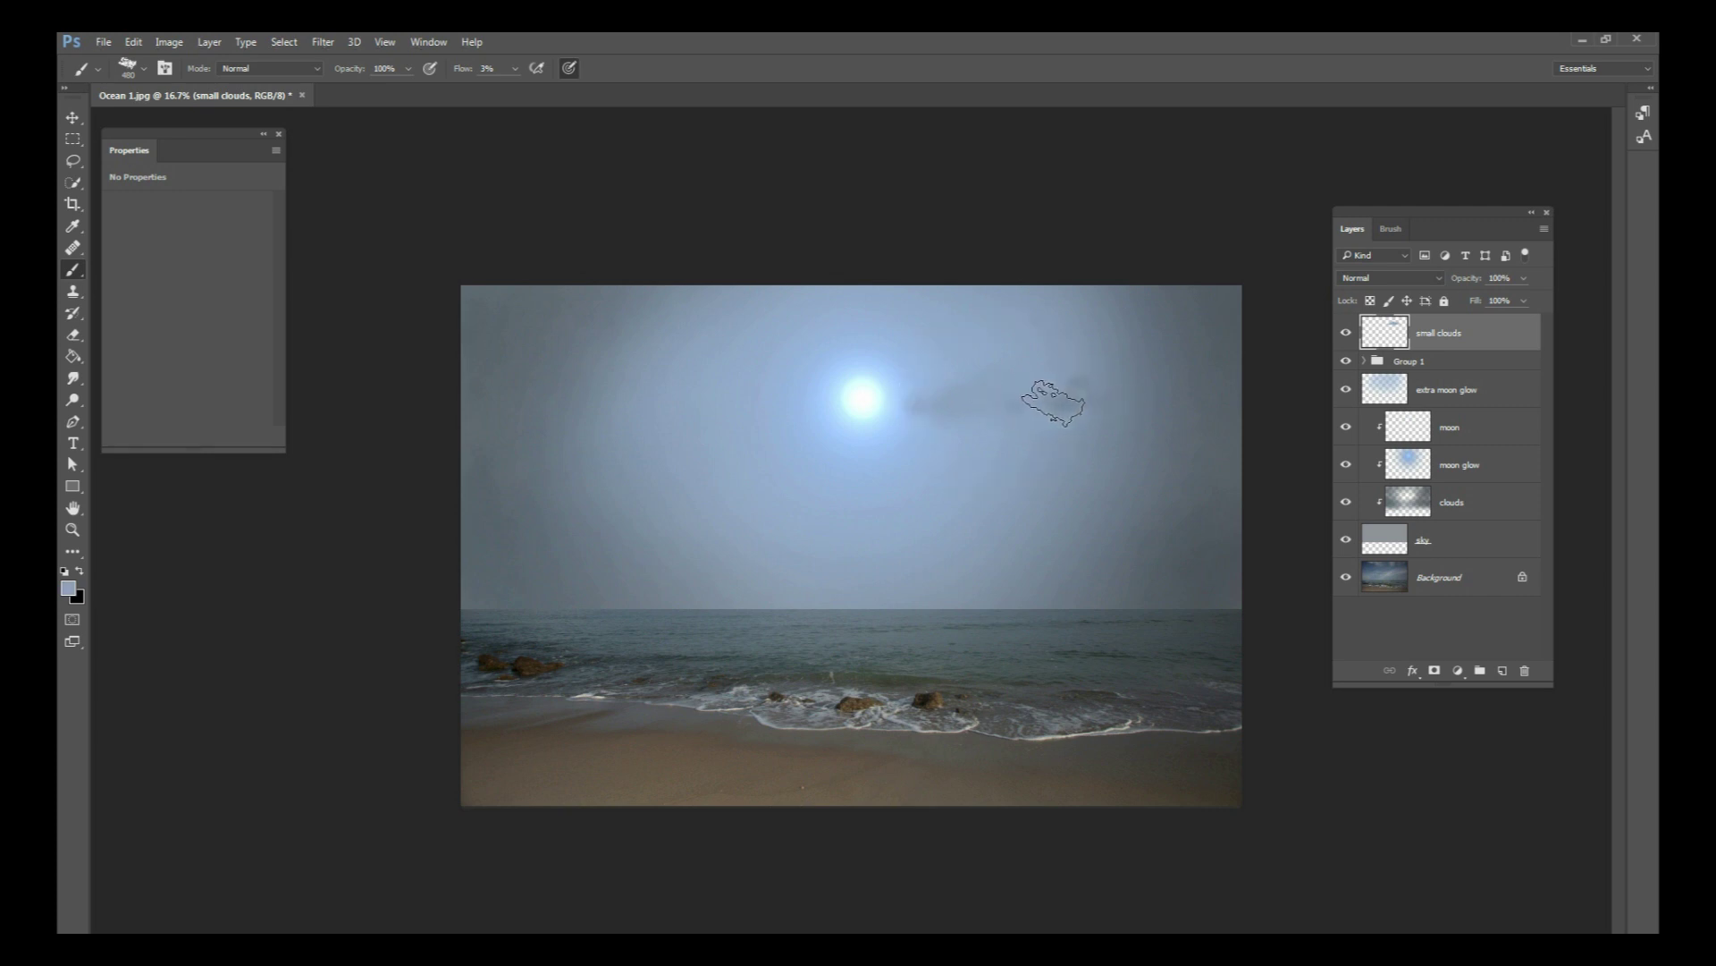
Step: Paint faint clouds left of and below the moon and touch up those on its right, resampling colors from the sky
left_click(706, 395, "alt")
mouse_move(821, 417)
left_mouse_down()
mouse_move(754, 391)
mouse_move(761, 379)
mouse_move(705, 403)
mouse_move(782, 413)
mouse_move(728, 386)
mouse_move(699, 402)
mouse_move(778, 416)
left_mouse_up()
left_click(768, 475, "alt")
mouse_move(817, 472)
left_mouse_down()
mouse_move(801, 474)
mouse_move(885, 475)
mouse_move(777, 478)
left_mouse_up()
left_click(933, 340, "alt")
left_click_drag(1019, 403, 1064, 407)
left_click(856, 371, "alt")
Step: Sample a darker grey from the sky's left edge and paint a dark cloud in the left part of the sky
mouse_move(591, 394)
left_mouse_down()
mouse_move(545, 384)
mouse_move(789, 405)
mouse_move(749, 392)
mouse_move(514, 413)
left_mouse_up()
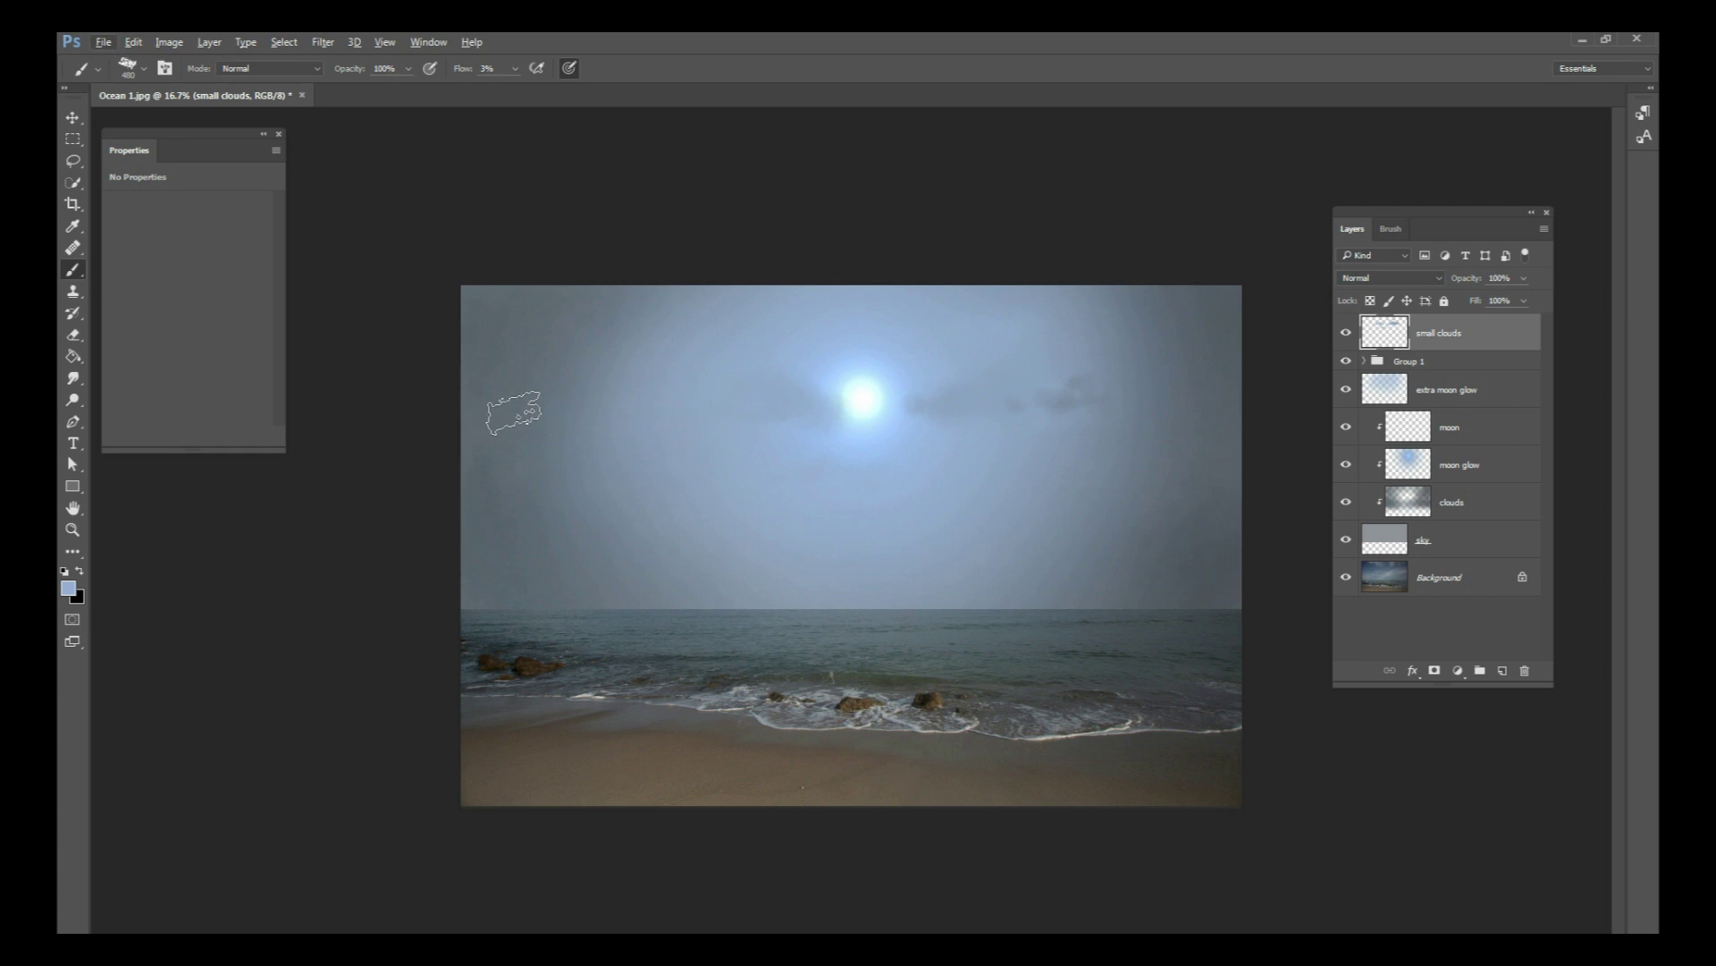
left_click(503, 408, "alt")
left_click(503, 396, "alt")
mouse_move(575, 404)
left_mouse_down()
mouse_move(616, 429)
mouse_move(540, 424)
mouse_move(516, 388)
mouse_move(637, 425)
mouse_move(593, 384)
mouse_move(646, 411)
left_mouse_up()
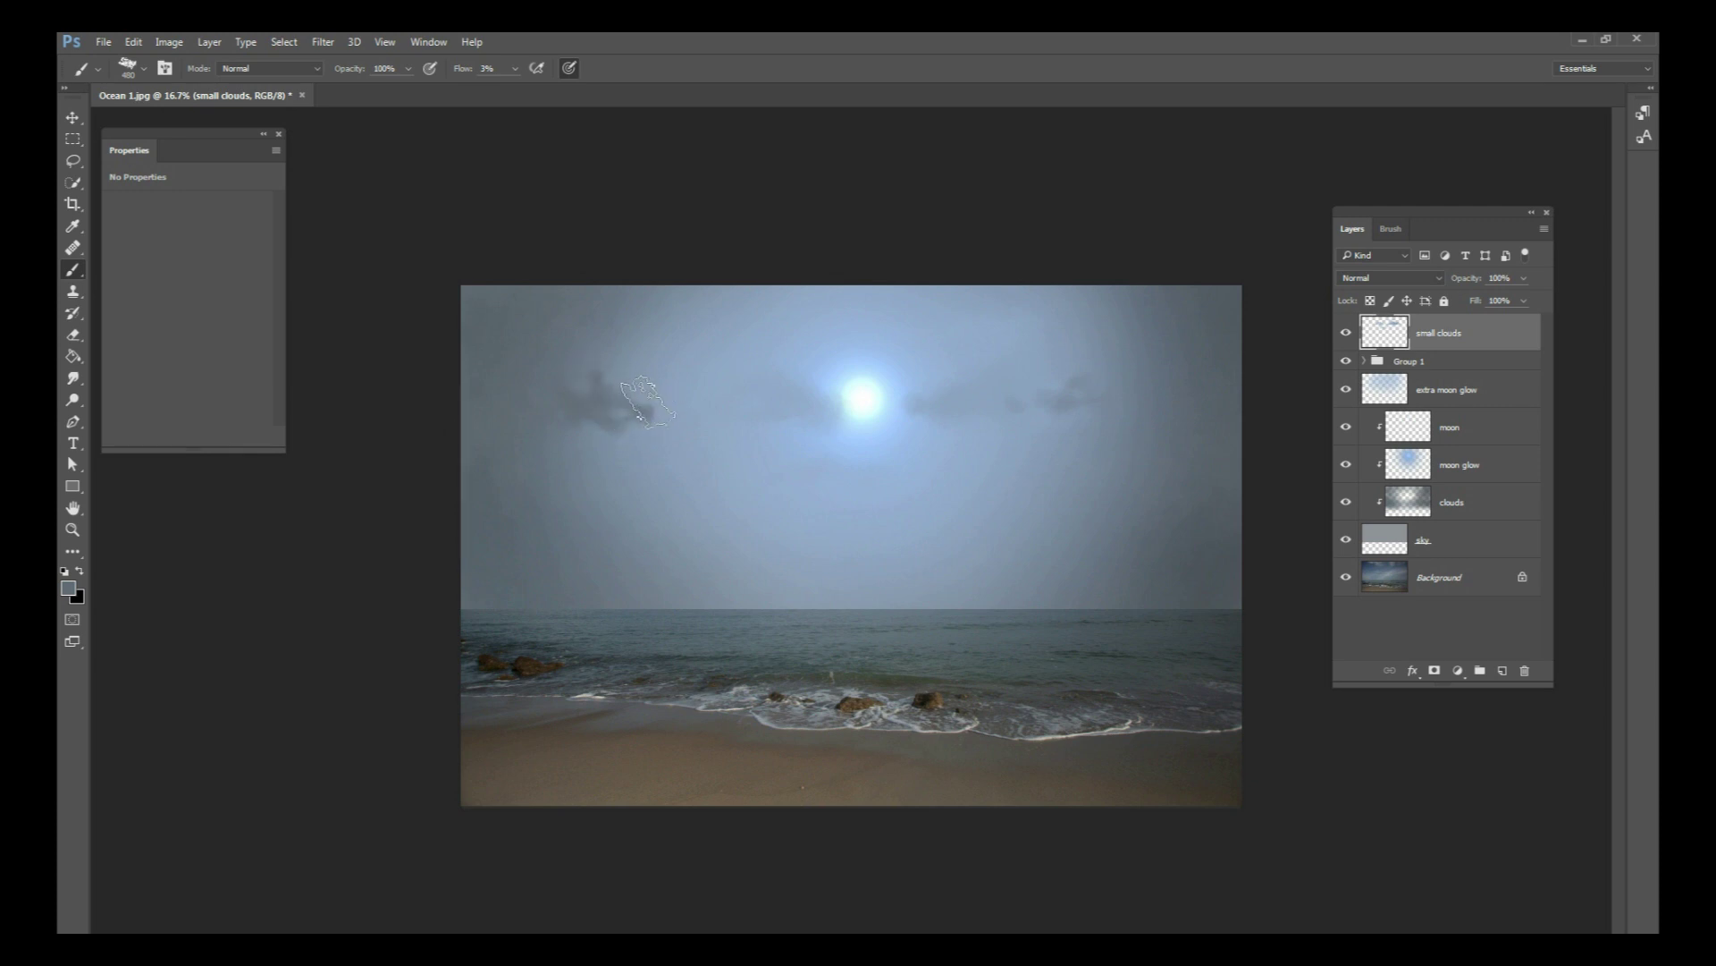
Step: Raise the brush flow to 5% and build up the dark left cloud, extending it toward the moon
left_click(515, 69)
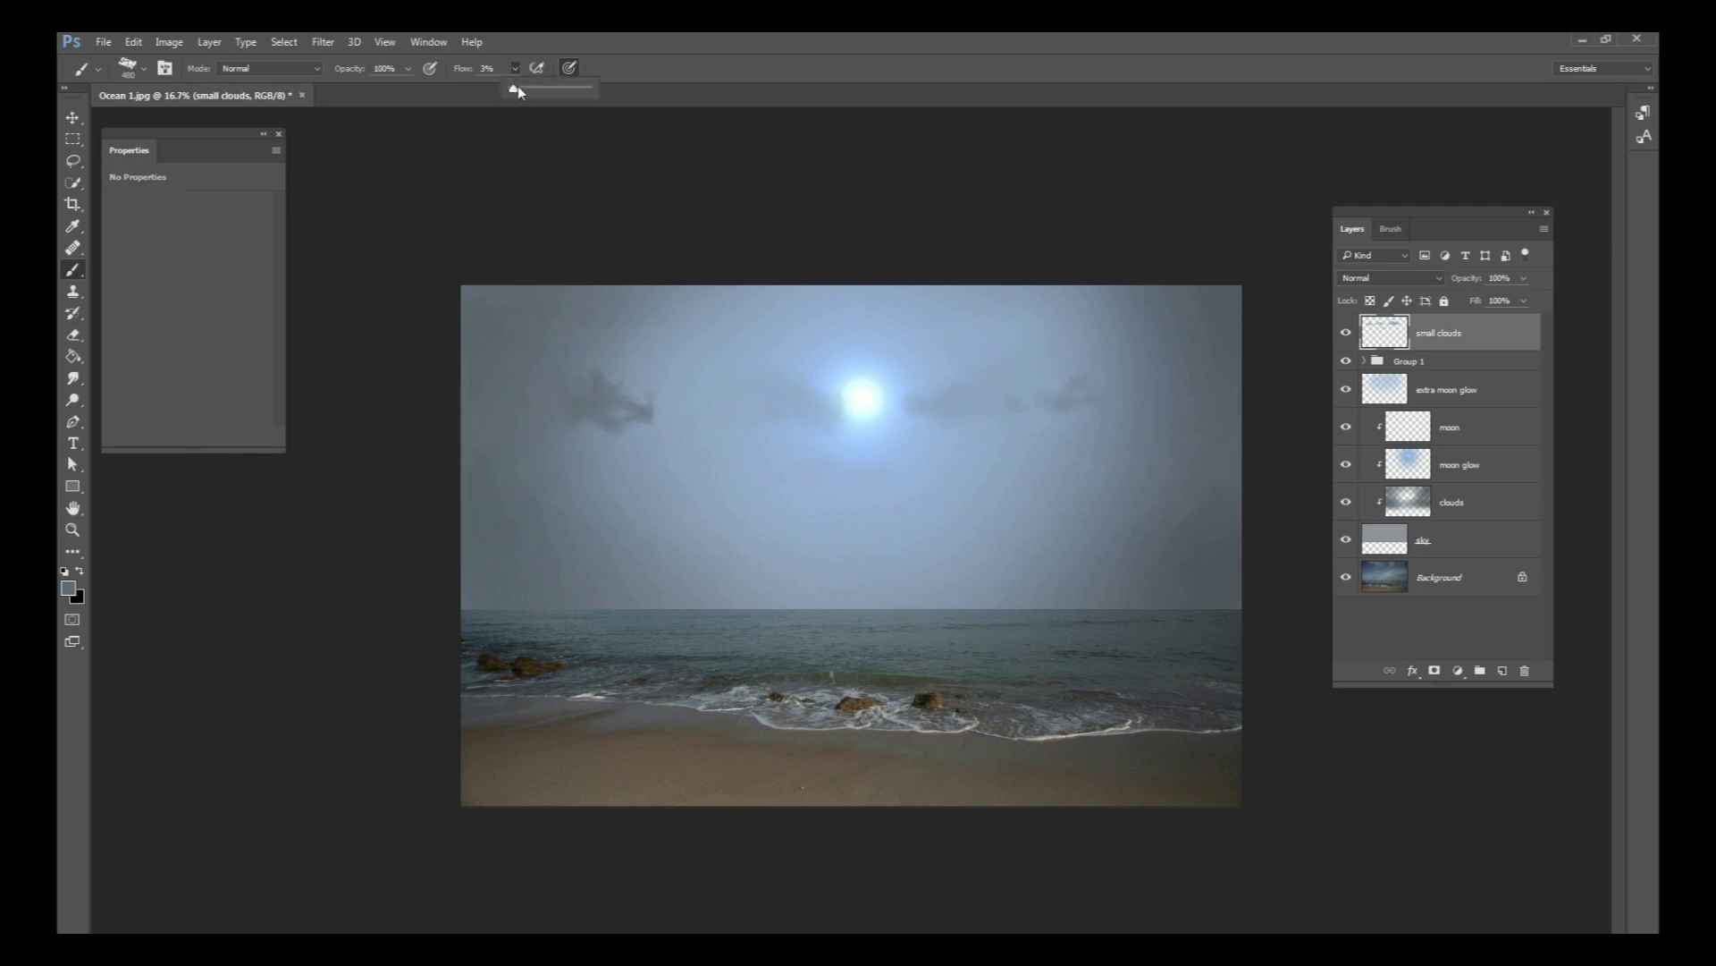
mouse_move(626, 419)
left_mouse_down()
mouse_move(672, 419)
mouse_move(556, 417)
left_mouse_up()
left_click(655, 385, "alt")
mouse_move(668, 401)
left_mouse_down()
mouse_move(602, 373)
mouse_move(589, 402)
mouse_move(590, 383)
mouse_move(621, 415)
mouse_move(681, 424)
mouse_move(563, 425)
mouse_move(557, 464)
mouse_move(536, 464)
mouse_move(603, 476)
mouse_move(583, 480)
mouse_move(630, 431)
left_mouse_up()
Step: Paint a smaller cloud beneath the dark left one and another low in the right part of the sky, using sampled dark greys
left_click(525, 466, "alt")
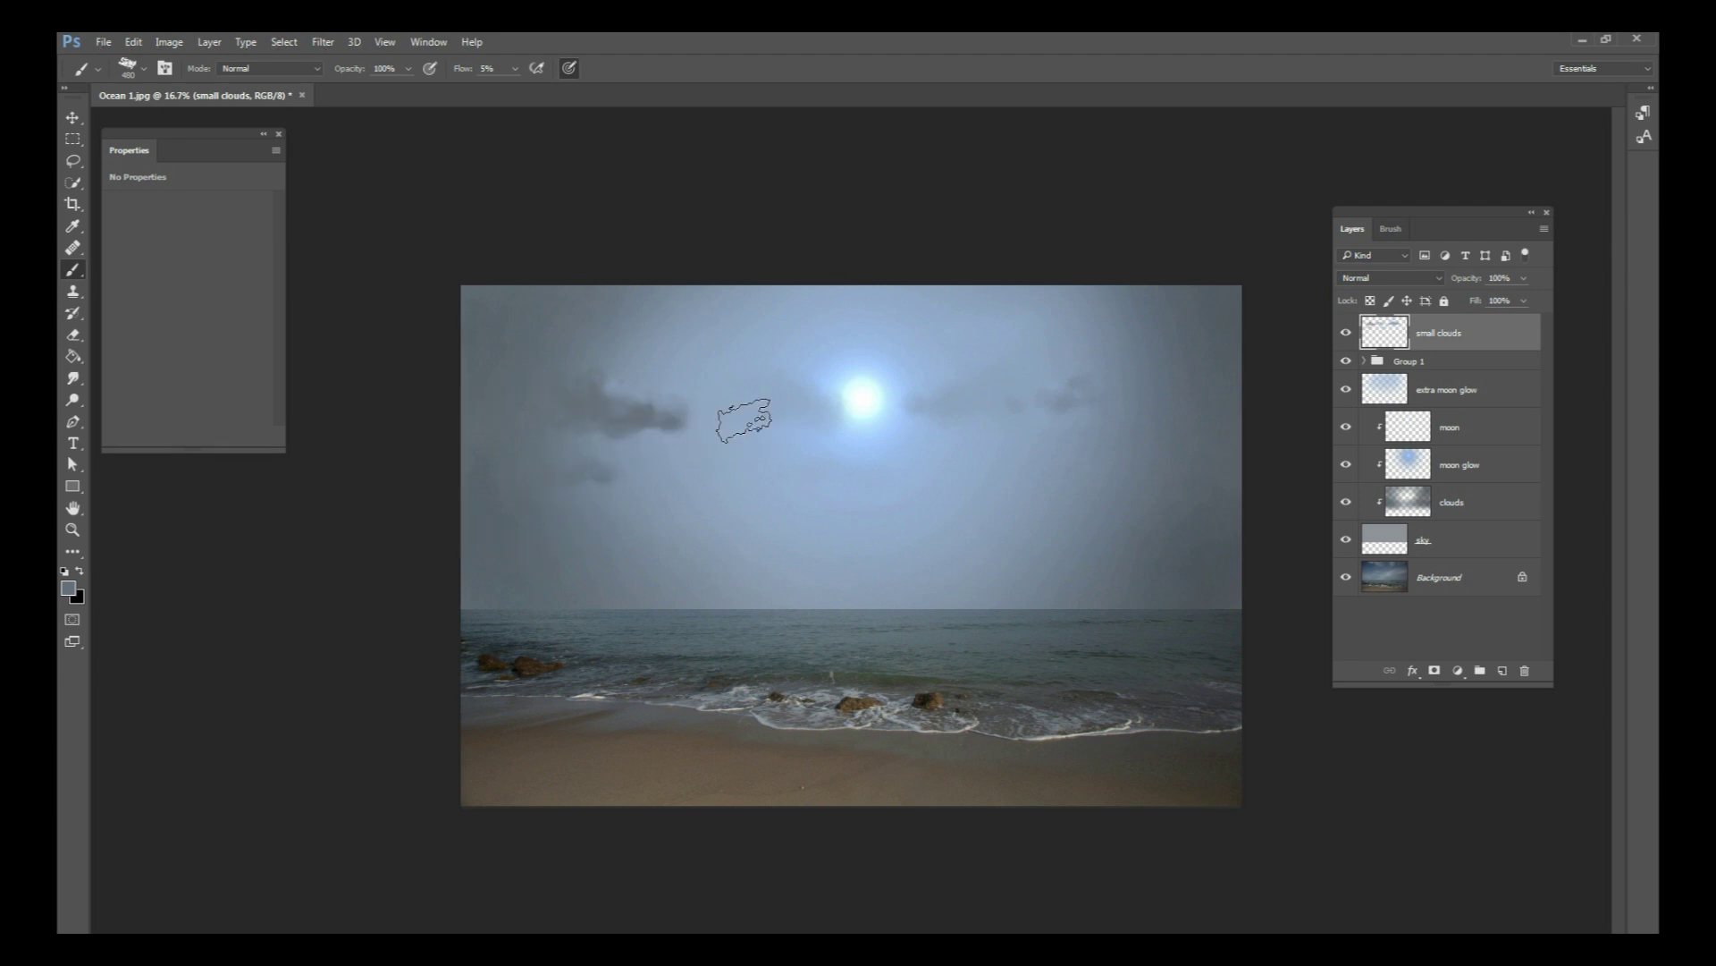
mouse_move(564, 482)
left_mouse_down()
mouse_move(541, 452)
mouse_move(615, 474)
mouse_move(543, 462)
left_mouse_up()
left_click(1217, 440, "alt")
mouse_move(1152, 485)
left_mouse_down()
mouse_move(1150, 460)
mouse_move(1135, 490)
mouse_move(1205, 462)
mouse_move(1112, 487)
mouse_move(1149, 460)
mouse_move(1088, 494)
mouse_move(1192, 464)
mouse_move(1165, 476)
left_mouse_up()
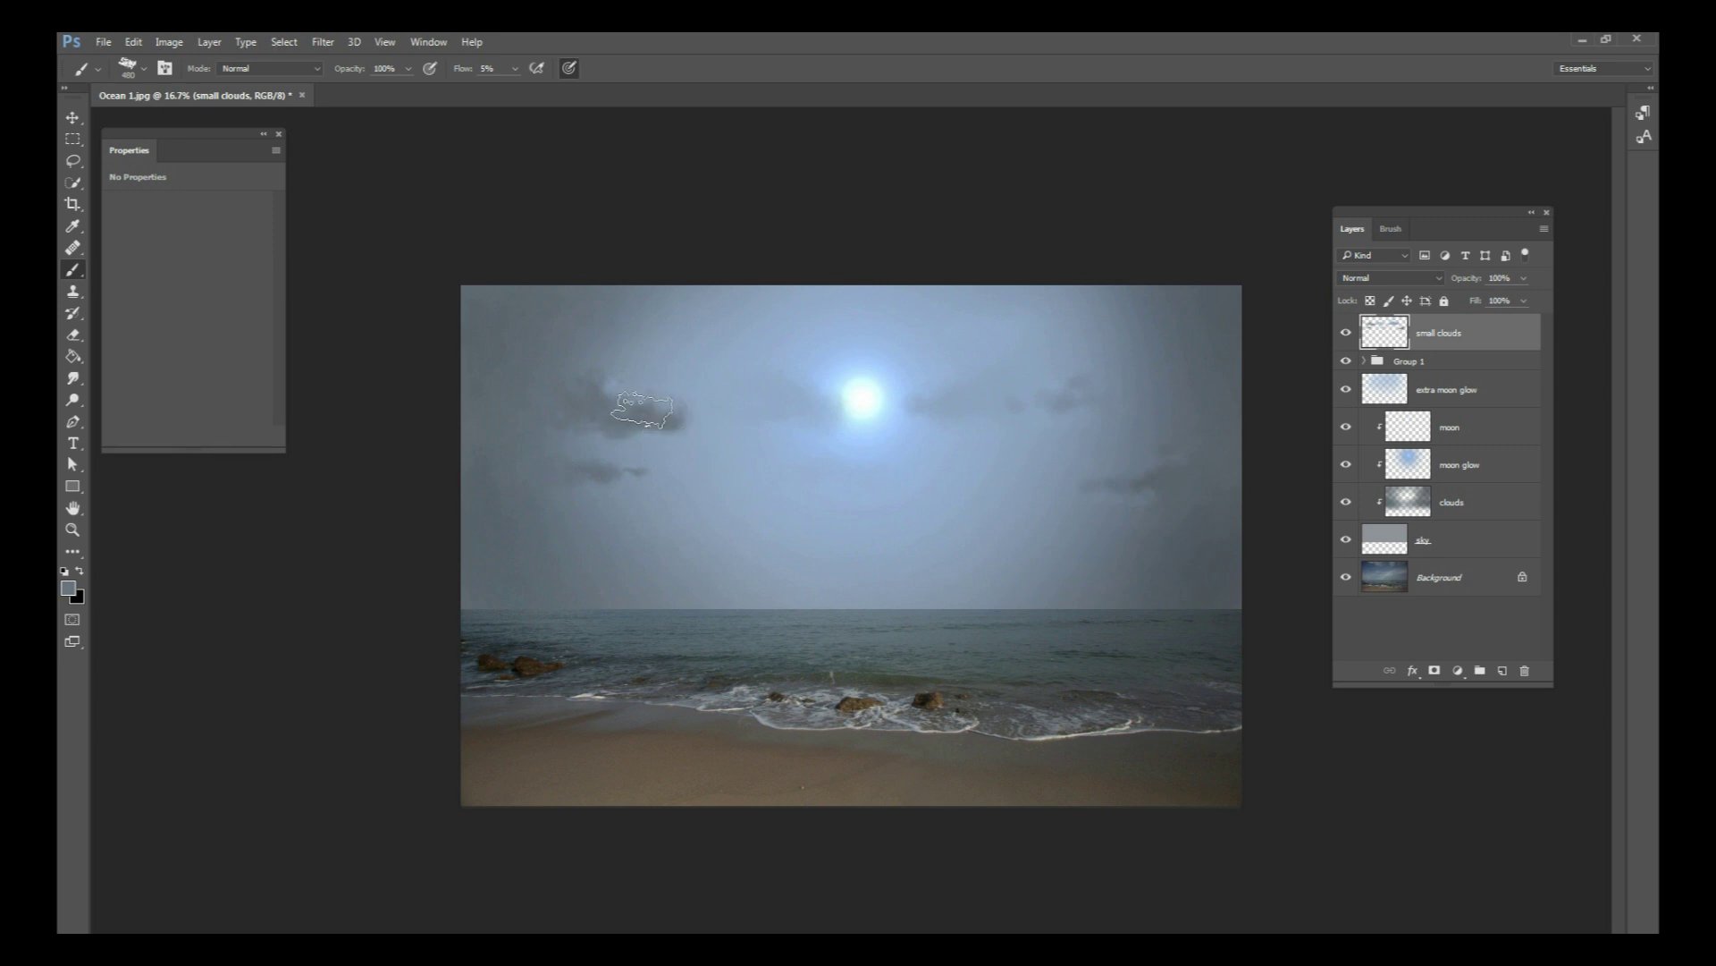
Step: Refine the shape and shading of the dark left cloud with colors sampled around it
left_click(631, 379, "alt")
mouse_move(615, 386)
left_mouse_down()
mouse_move(560, 384)
mouse_move(601, 404)
mouse_move(592, 390)
left_mouse_up()
left_click(601, 408, "alt")
right_click(590, 471, "alt")
Step: Reshape the cloud just right of the moon with sampled blue-greys, adding a thin cloud strip beneath it
right_click(931, 385, "alt")
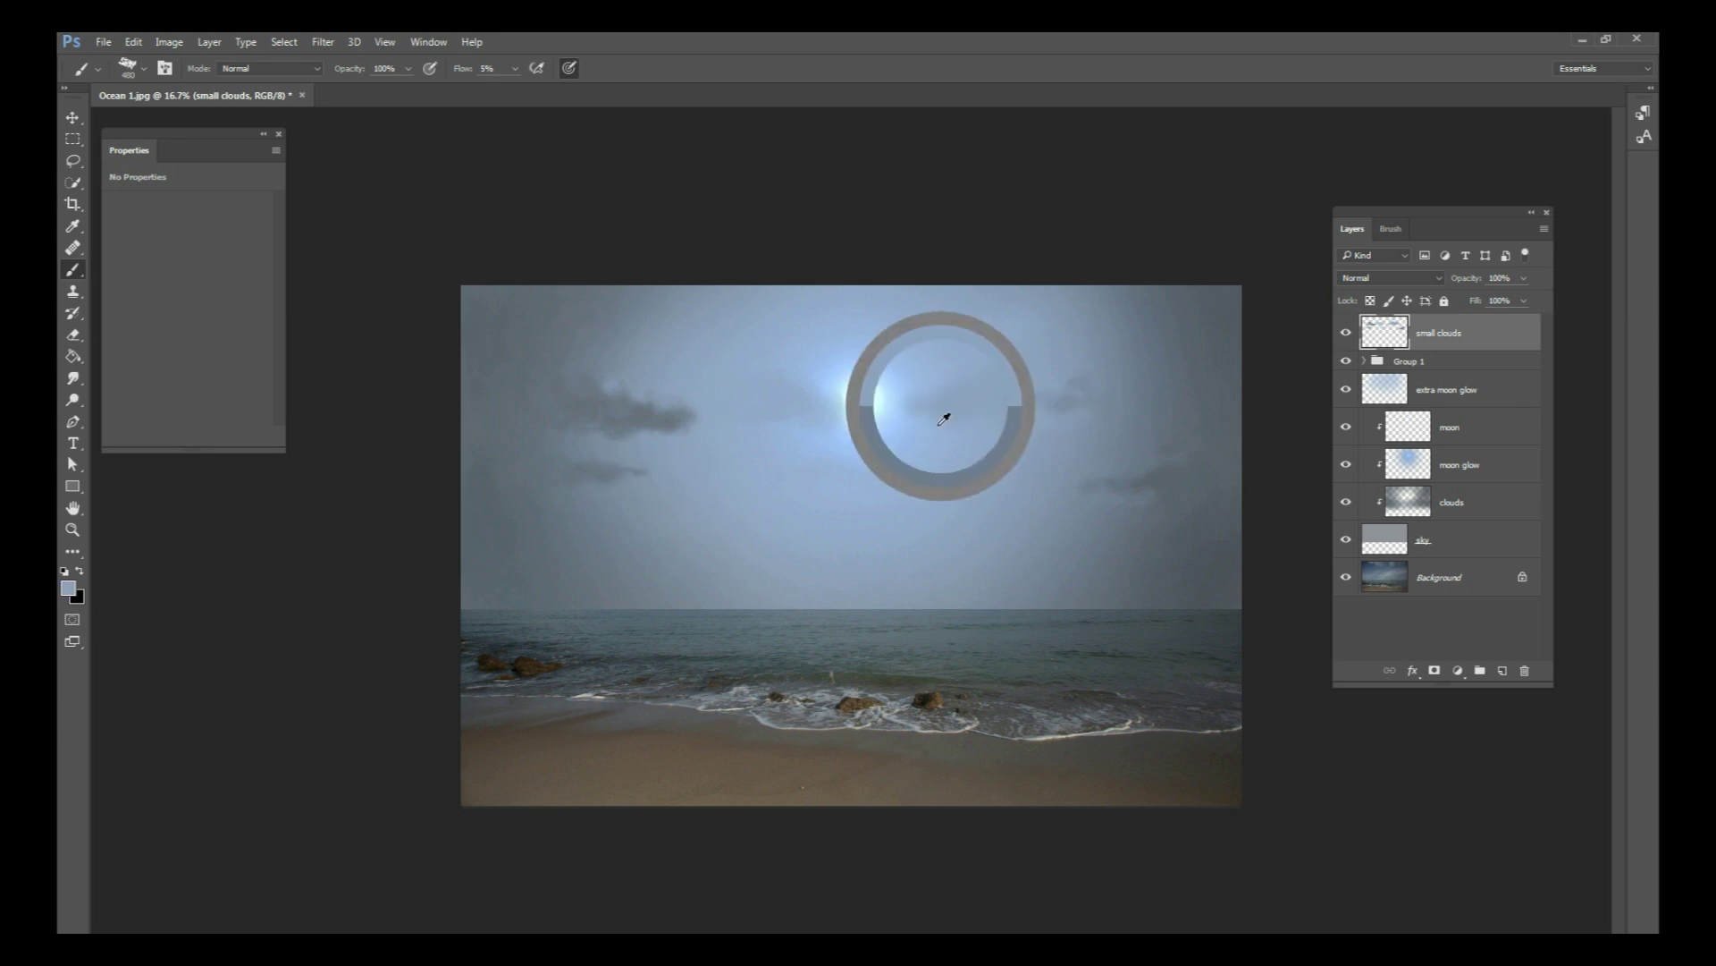
left_click(904, 423, "alt")
left_click(1012, 407, "alt")
left_click_drag(937, 418, 898, 430)
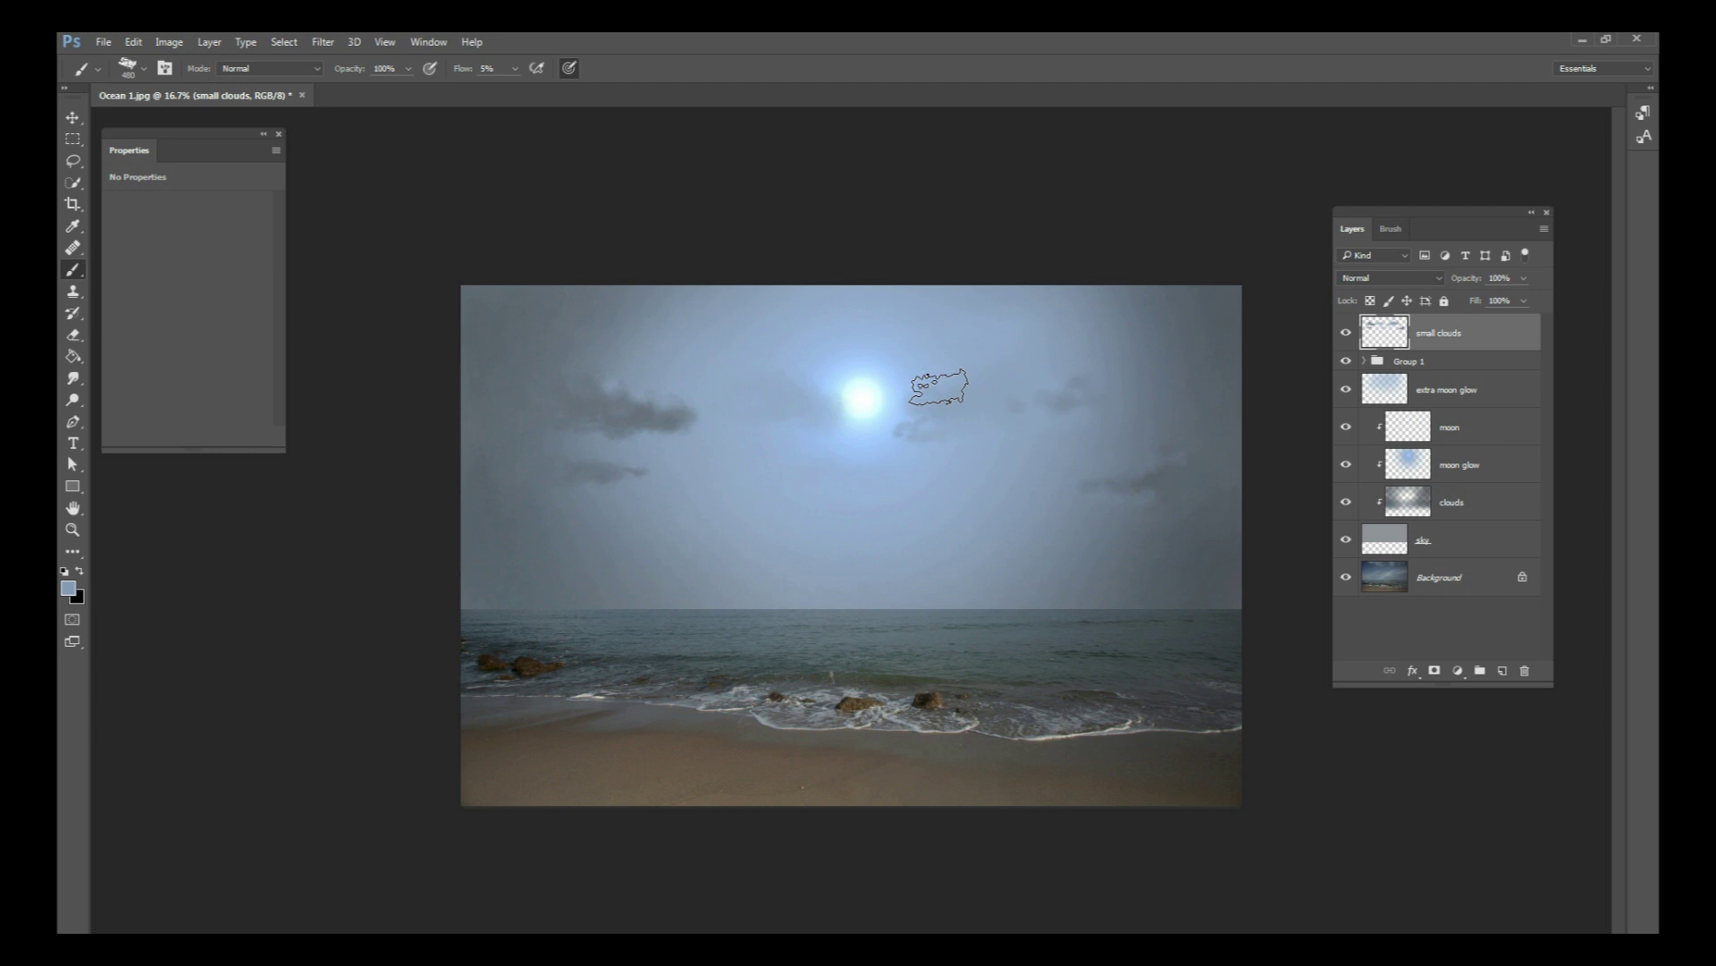
mouse_move(964, 378)
left_mouse_down()
mouse_move(930, 437)
mouse_move(976, 442)
left_mouse_up()
Step: Add a new layer above the small clouds layer and name it "cloud highlights"
key("ctrl+shift+alt+n")
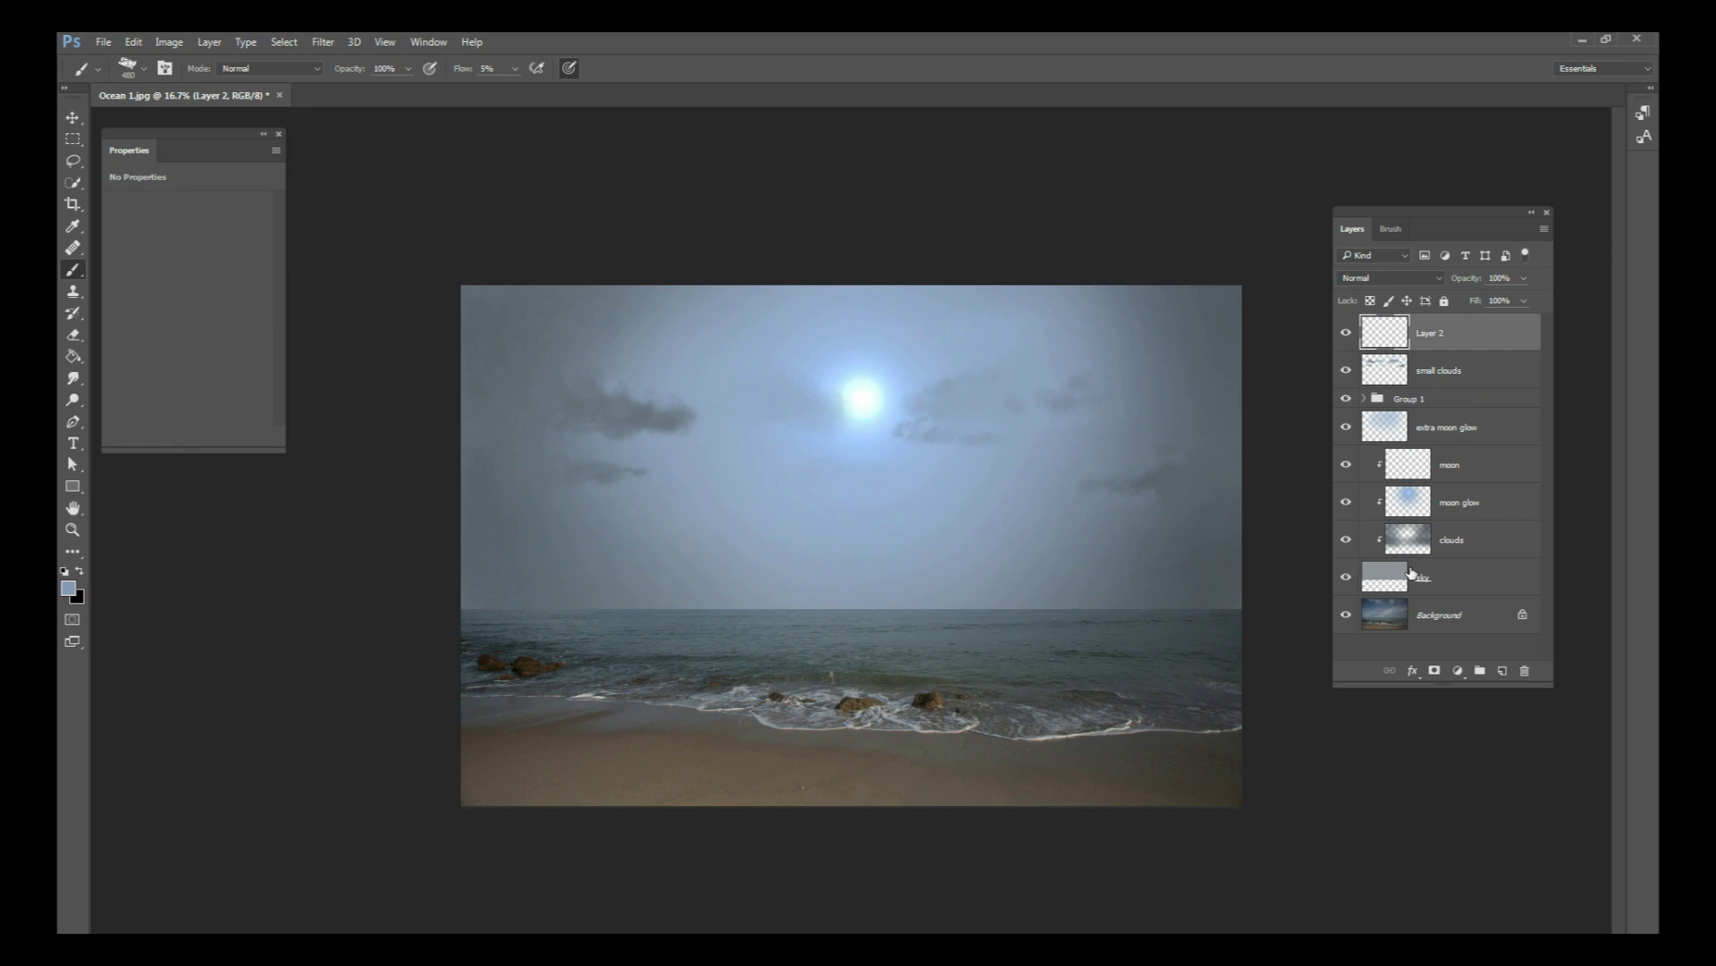
key("ctrl+plus")
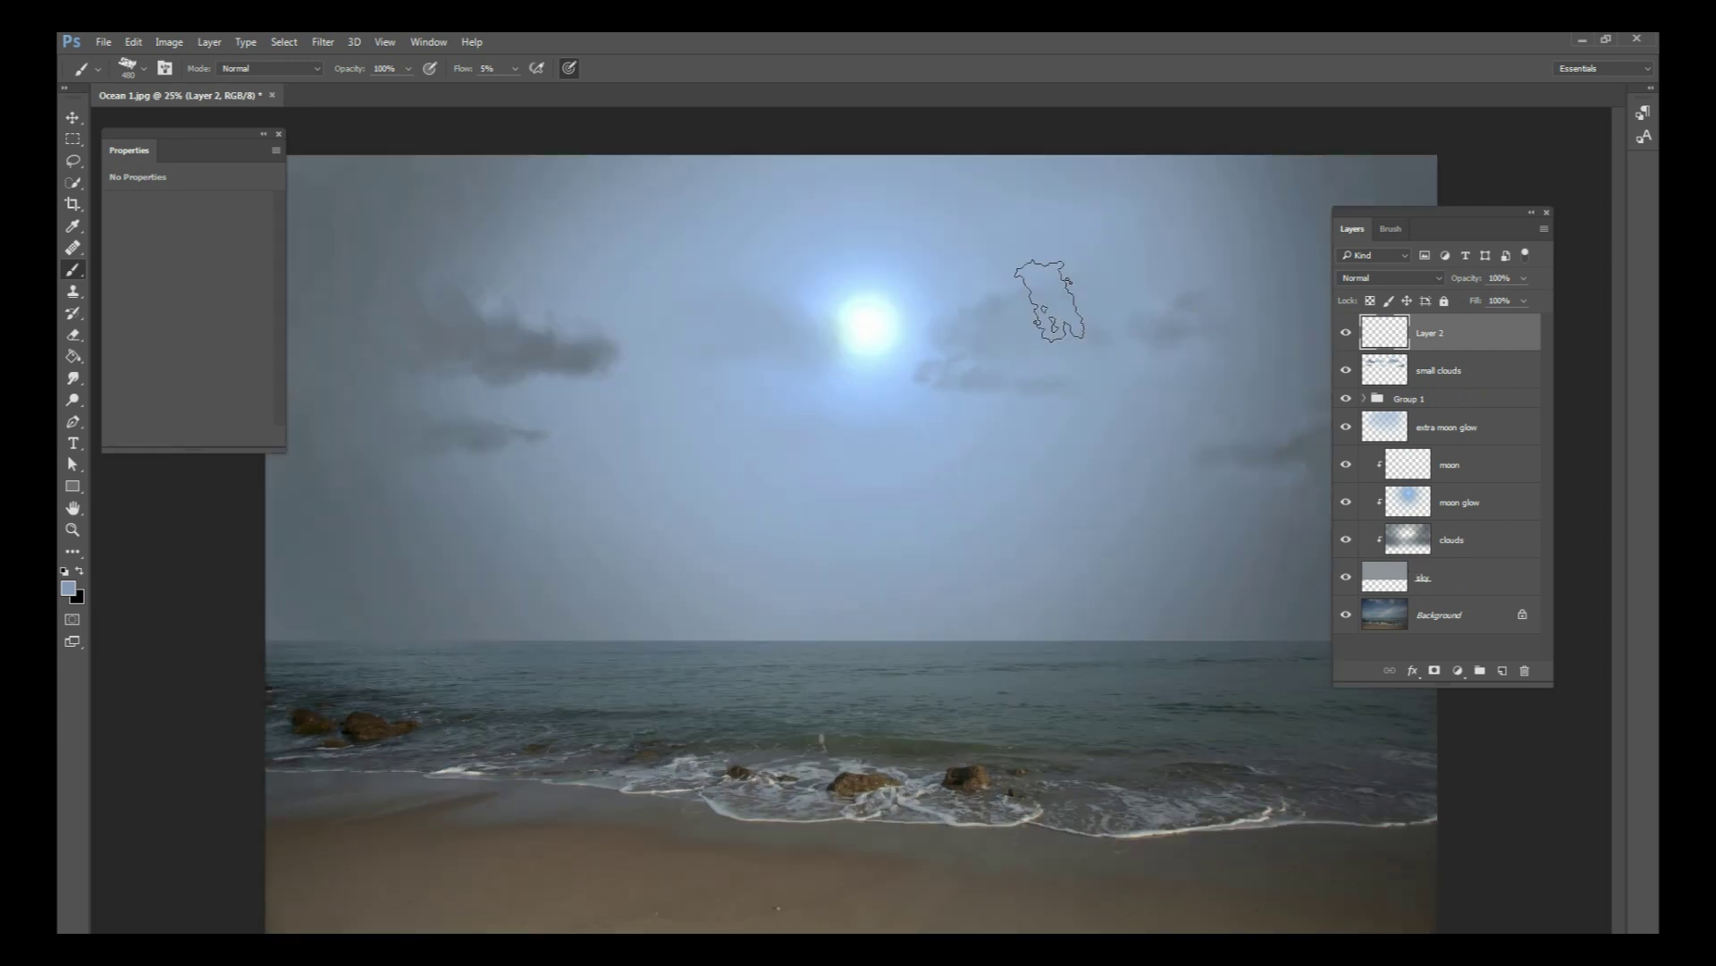
double_click(1433, 334)
key("Return")
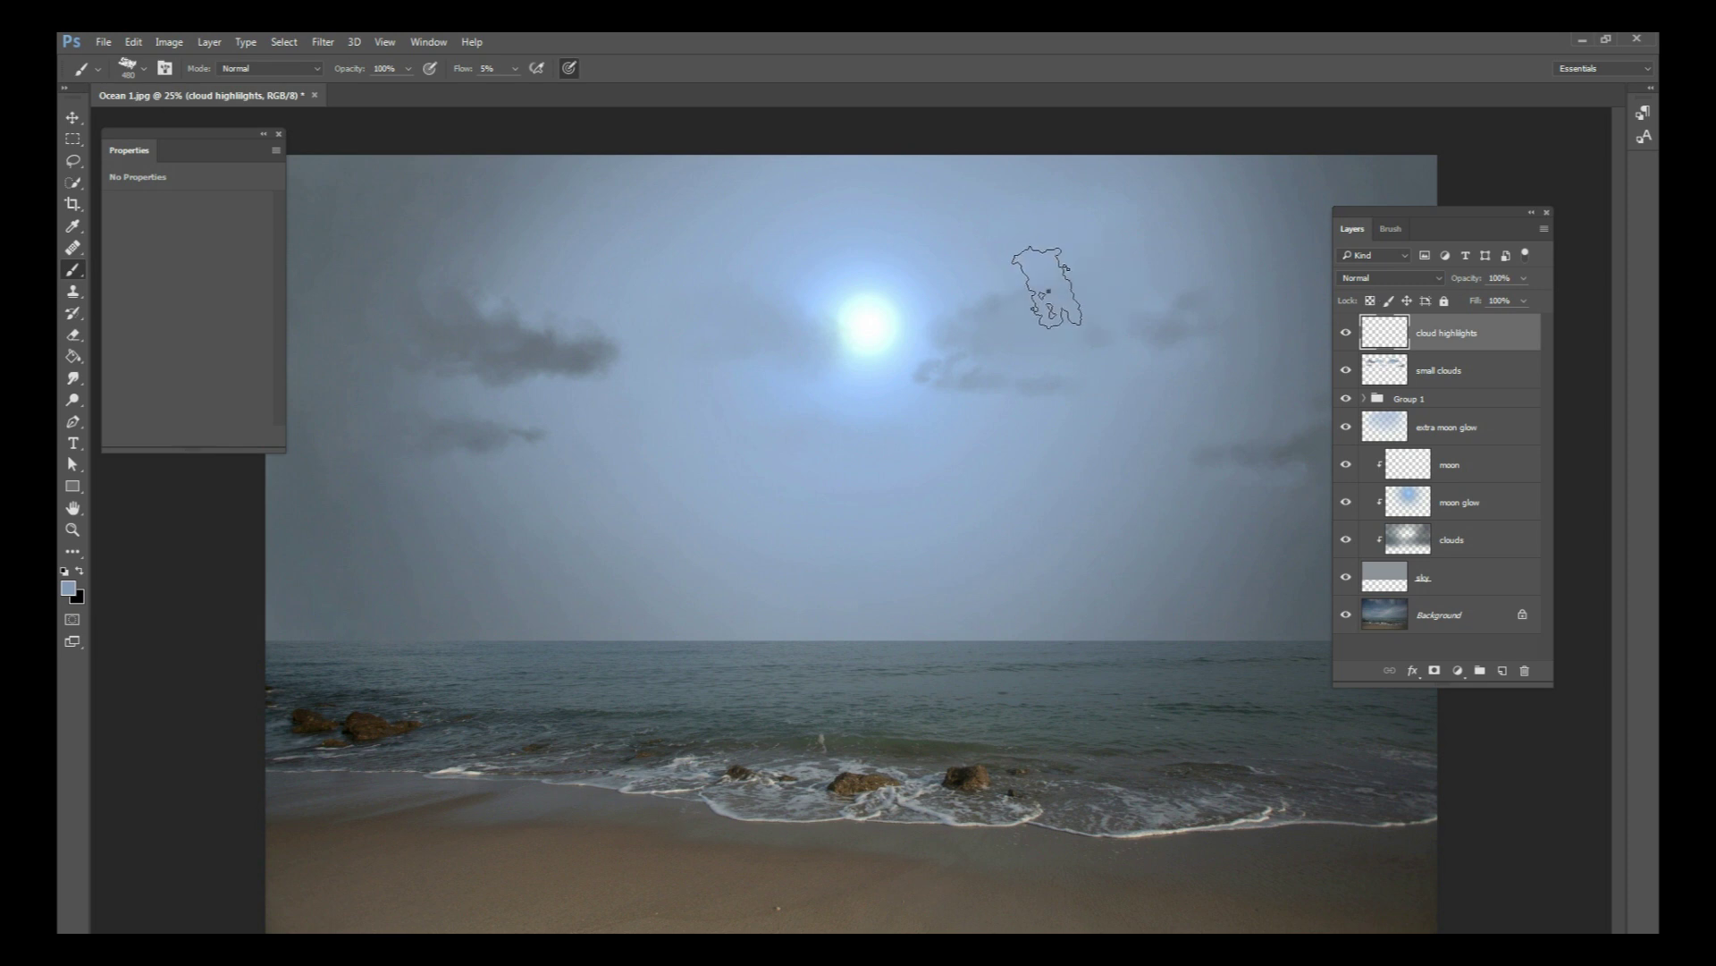
Step: Set the brush flow to 1%, sample a bright light blue from the moon's glow, and set the cloud brush size to 50 px
right_click(1045, 287)
left_click_drag(516, 68, 514, 93)
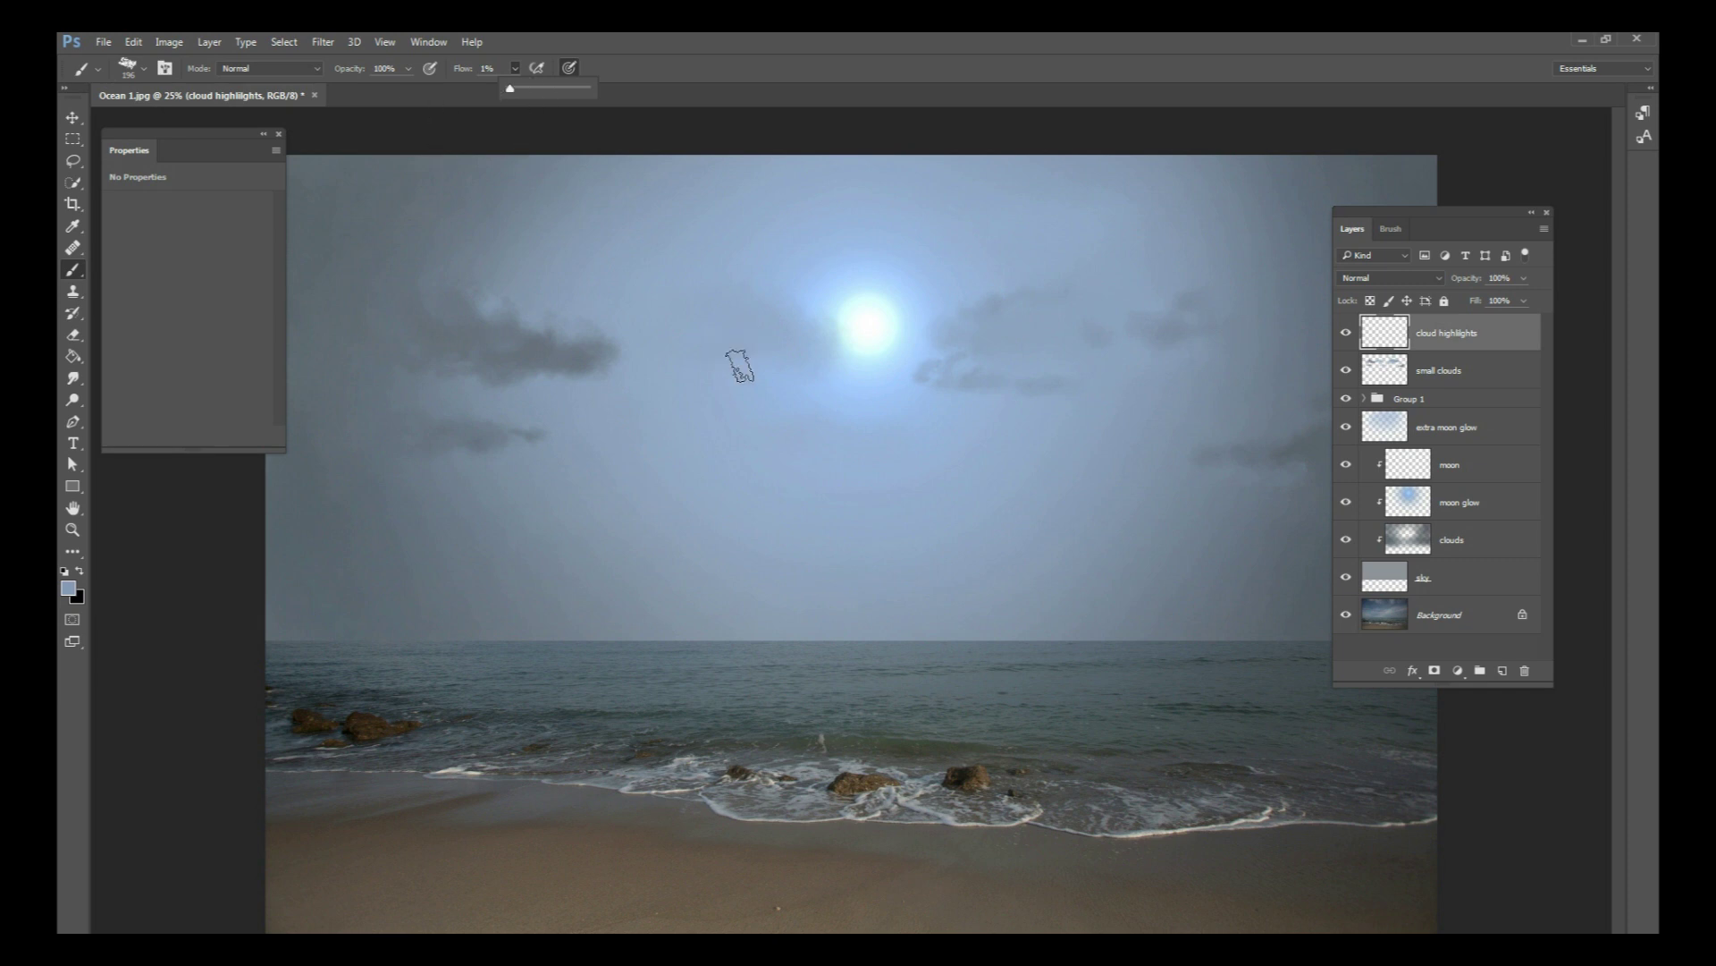
left_click_drag(866, 286, 849, 286)
right_click(850, 286)
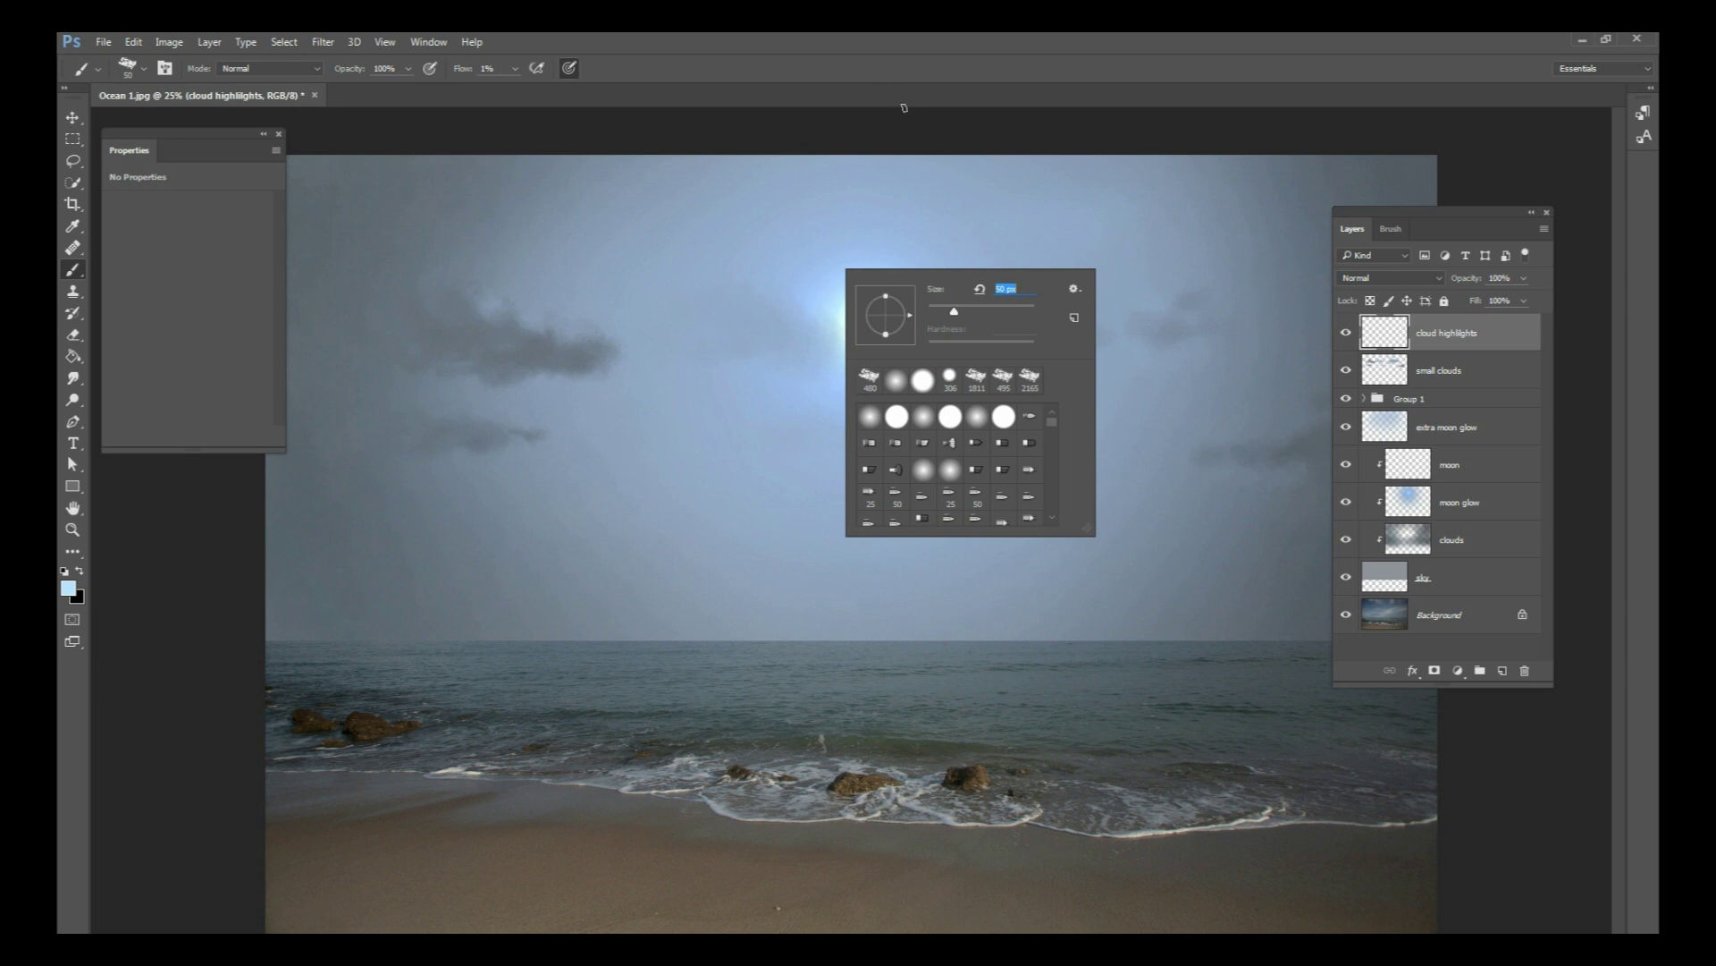
left_click(917, 100)
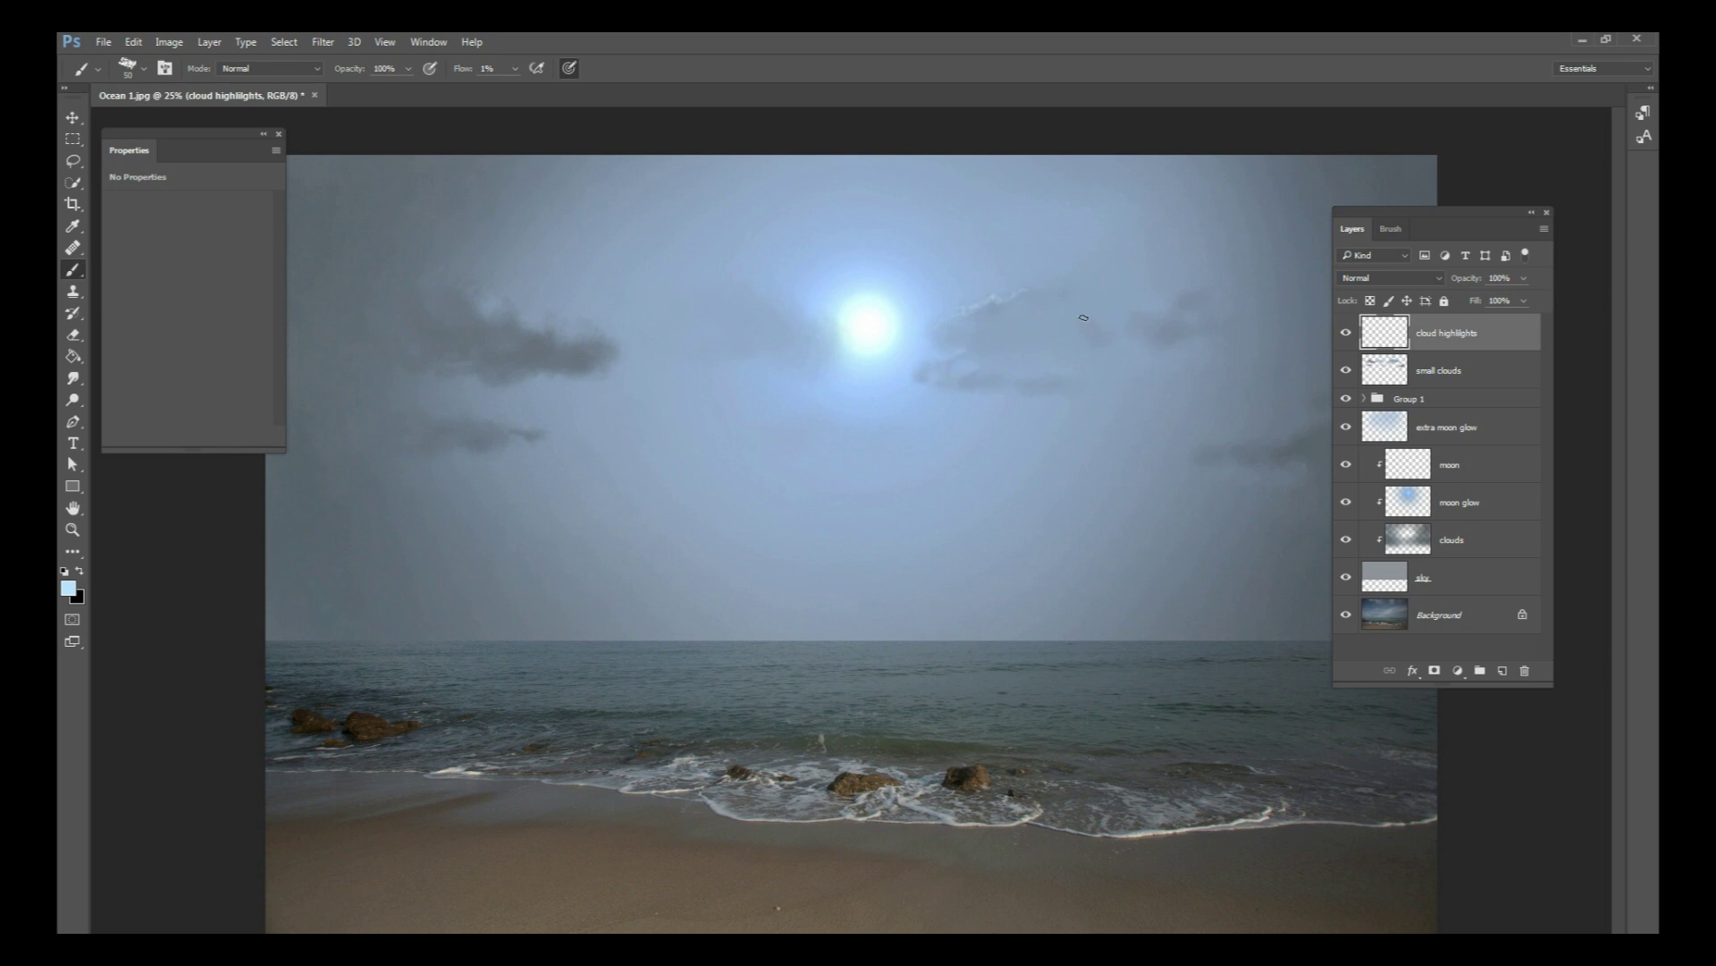
Step: Paint soft highlights along the edges of the small clouds, enlarging the cloud brush to 67 px and finally 92 px
right_click(1128, 316)
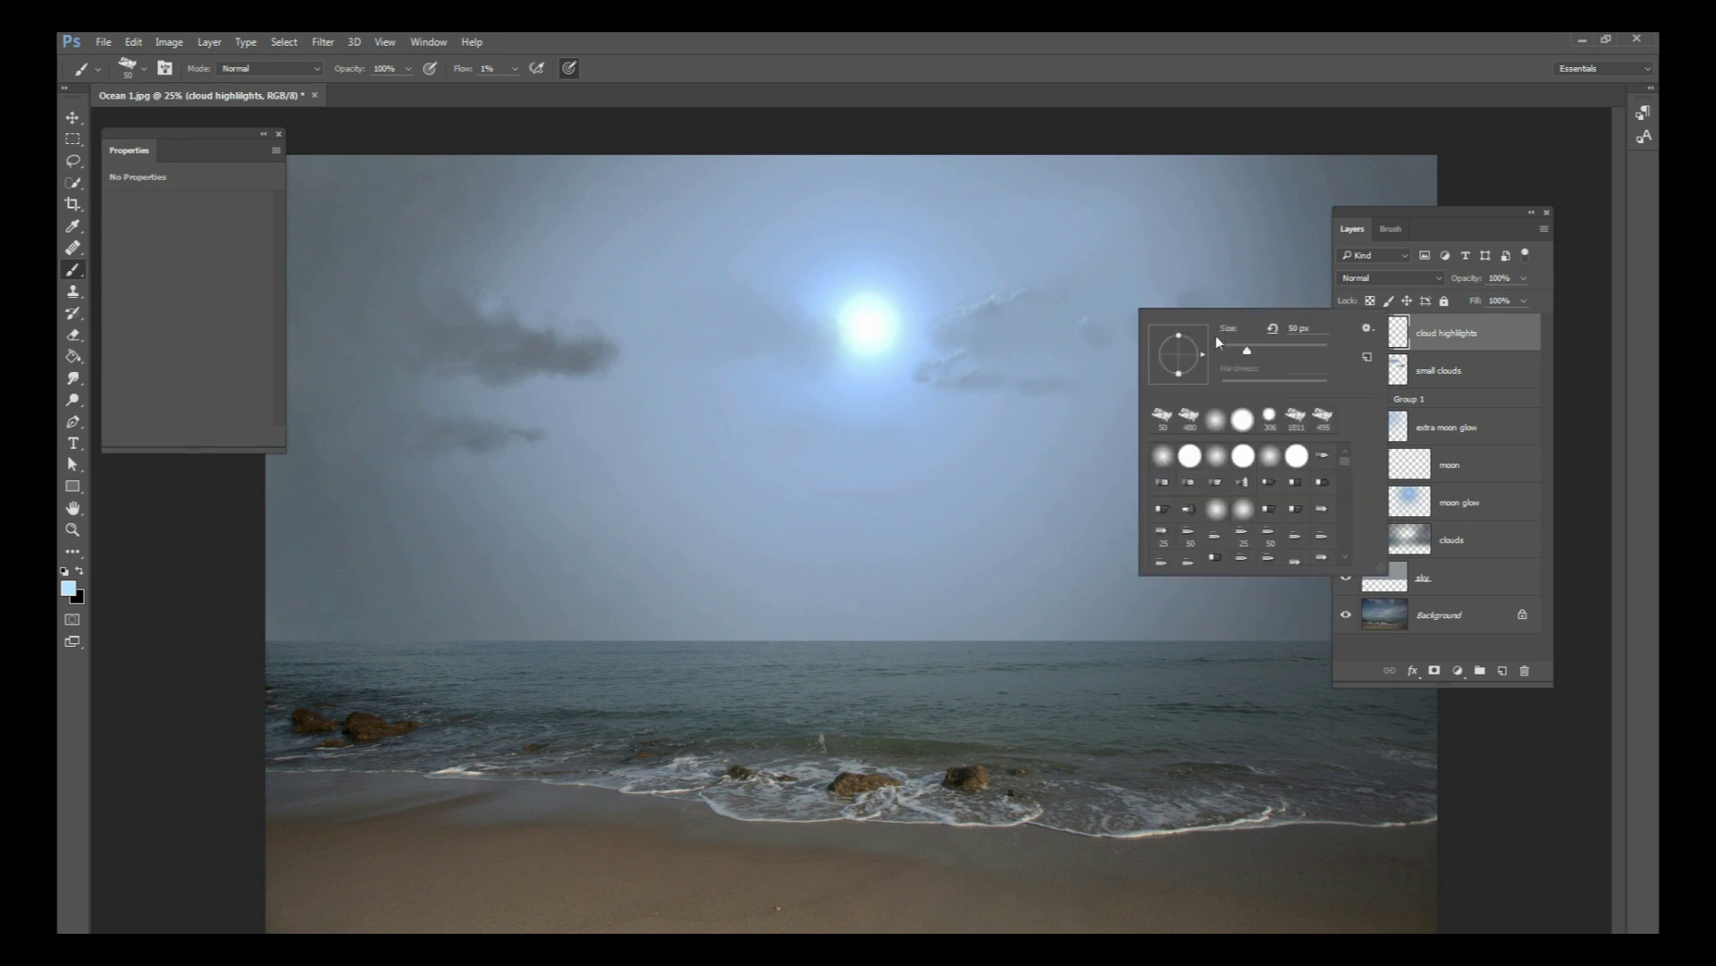
left_click(1084, 328)
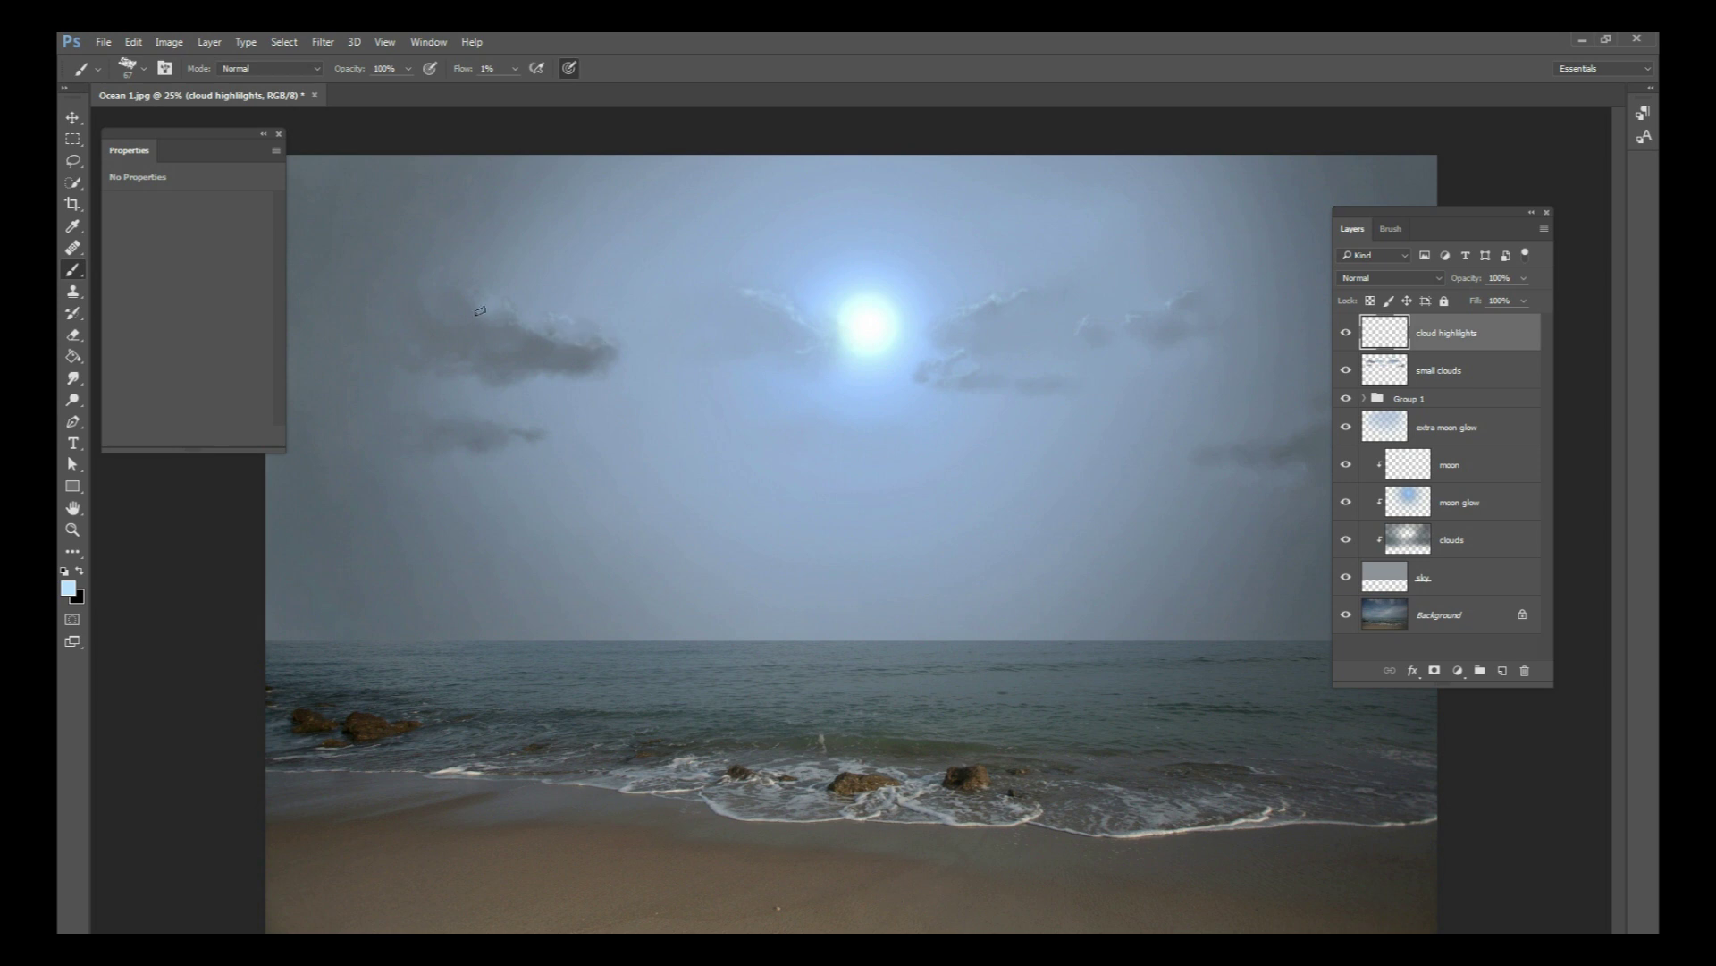
right_click(615, 356)
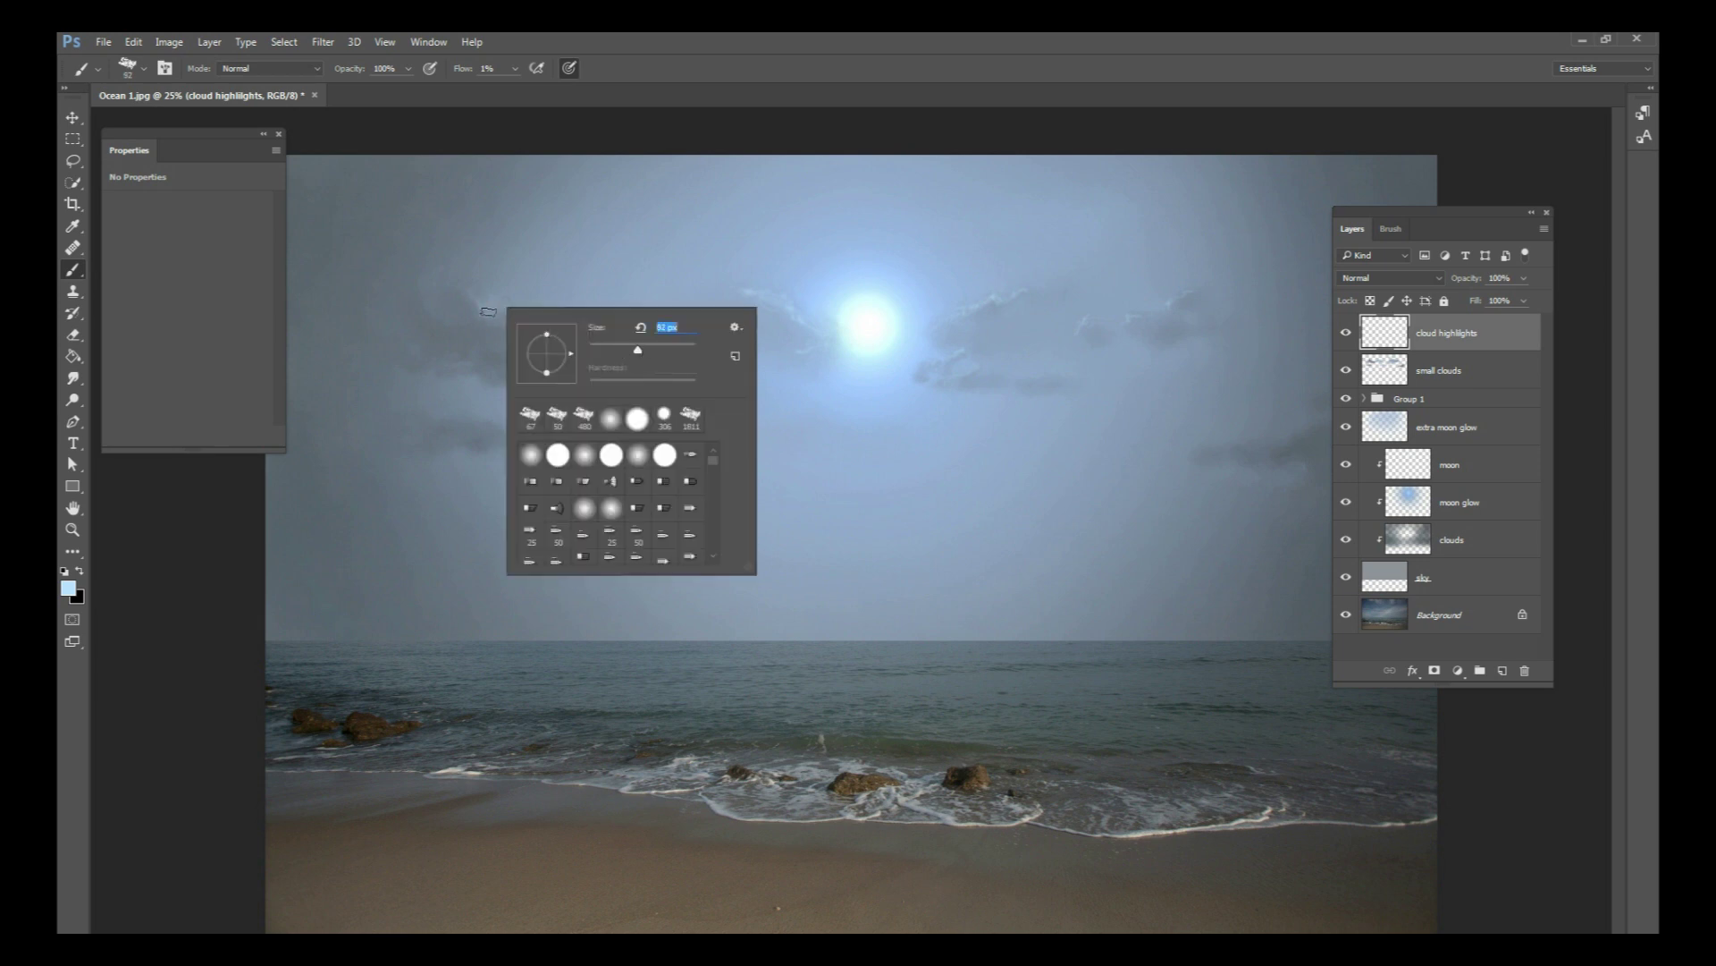
left_click(487, 316)
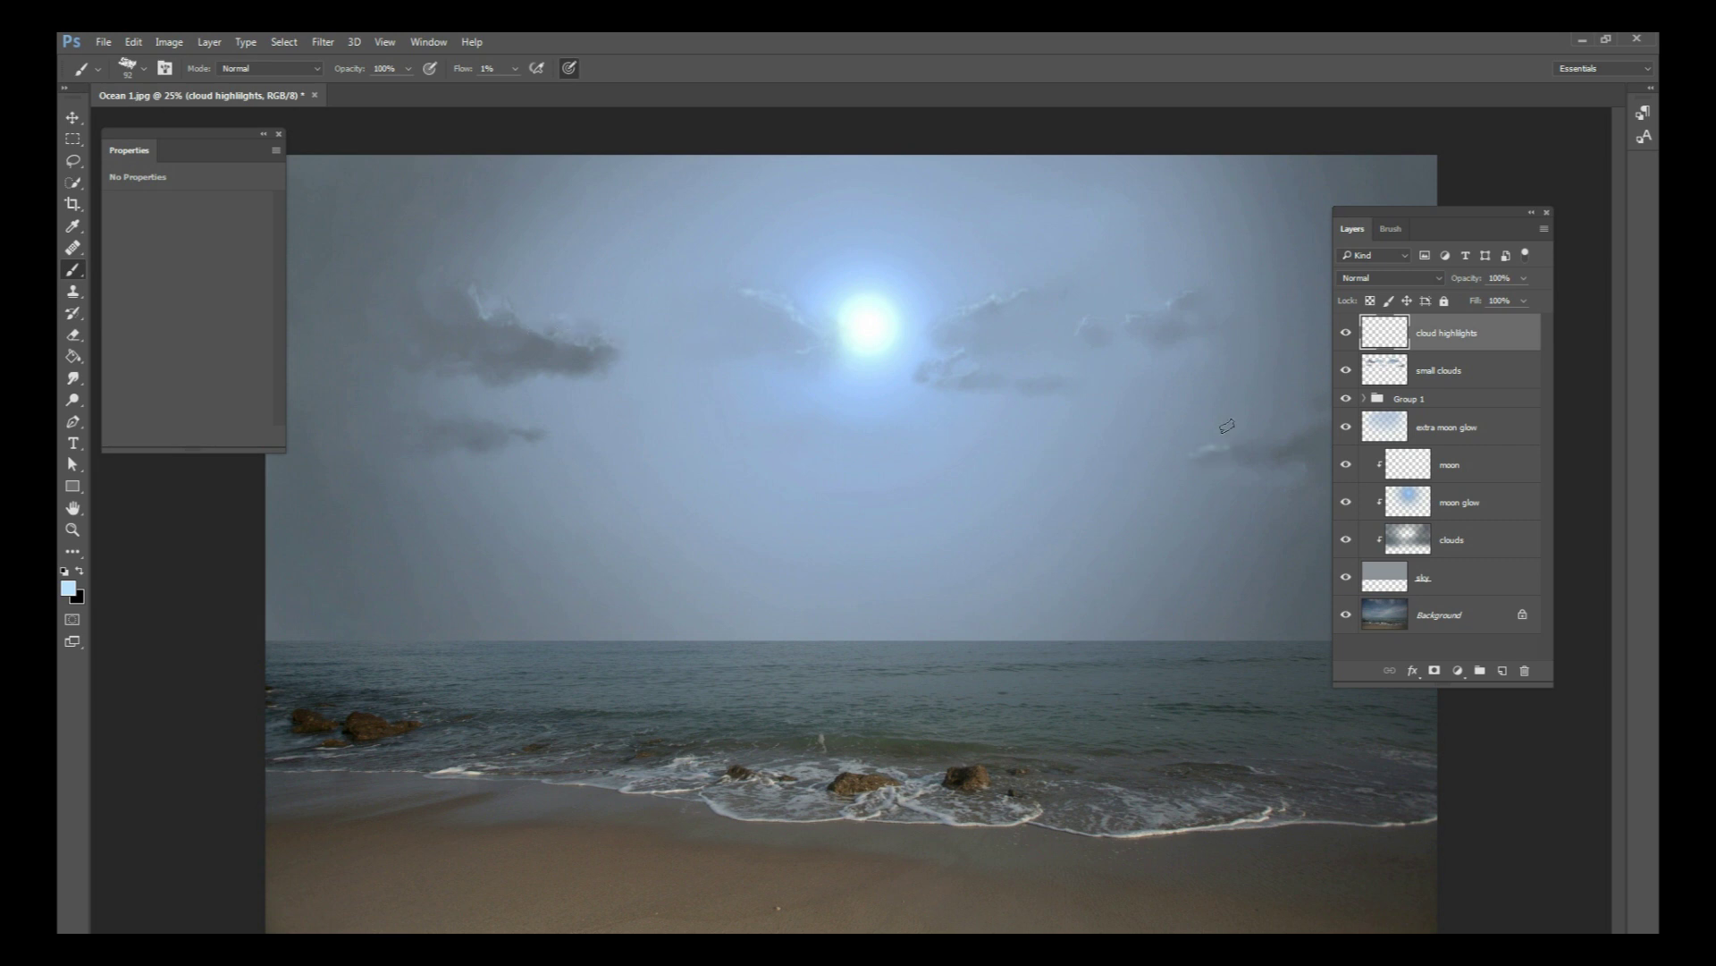
Step: Expand the Color Dodge group and add a new layer above Layer 1 inside it
key("ctrl+minus")
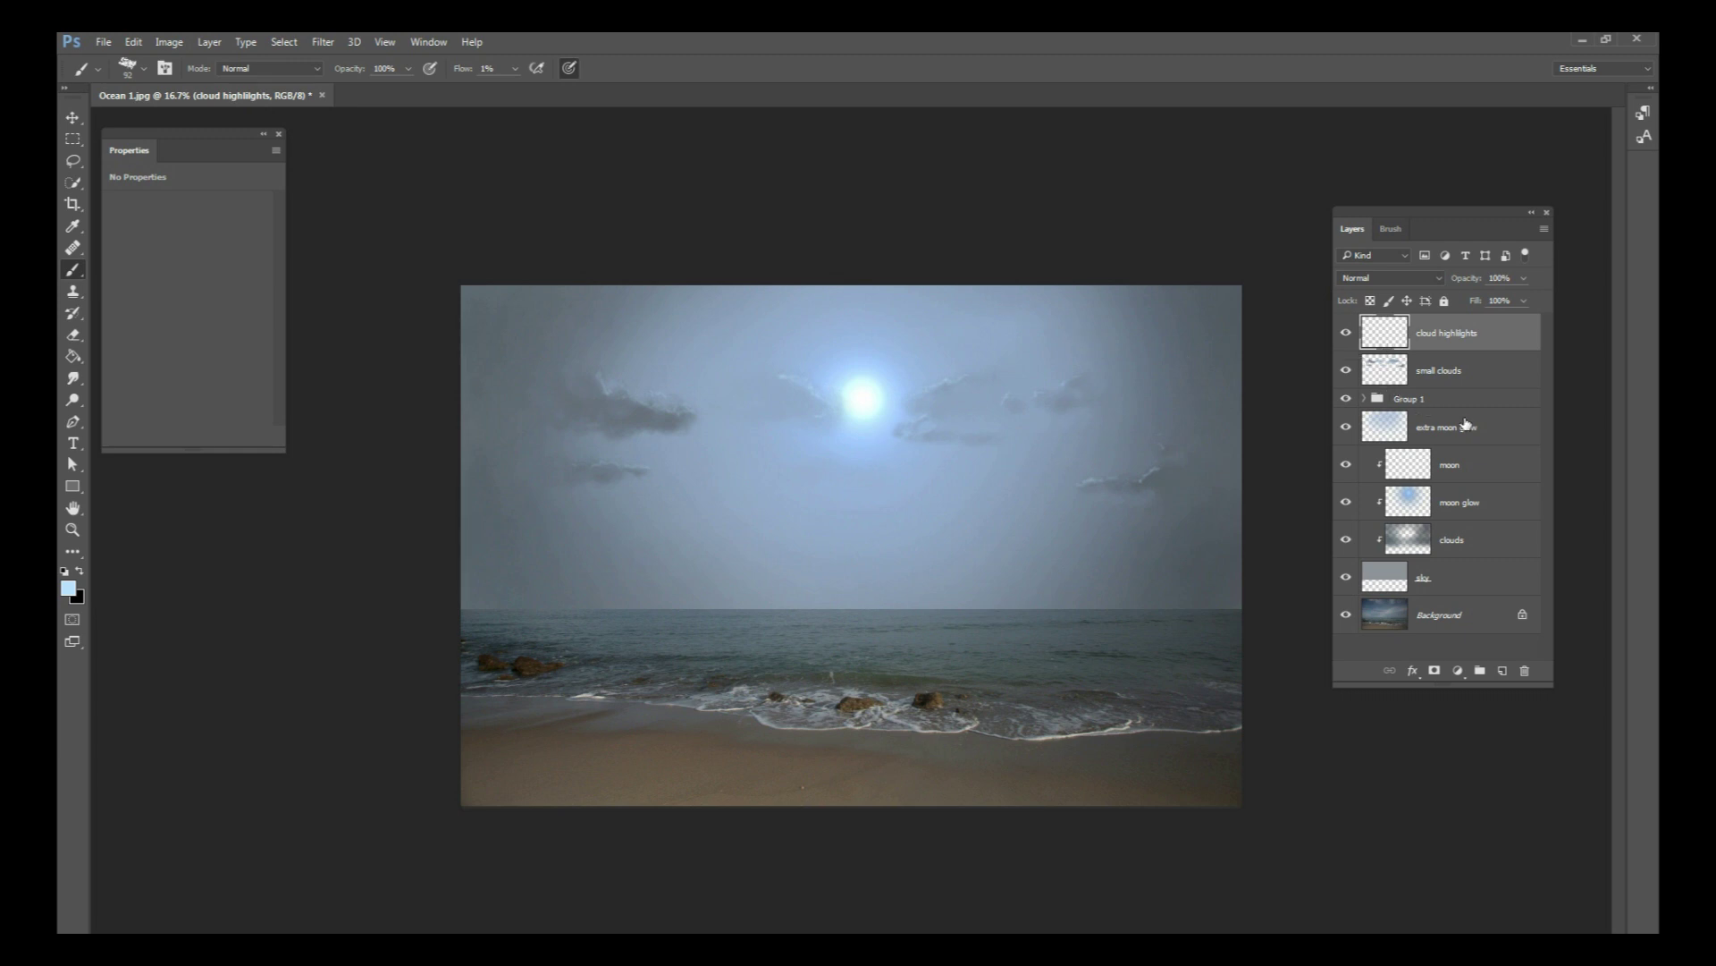
left_click(1401, 402)
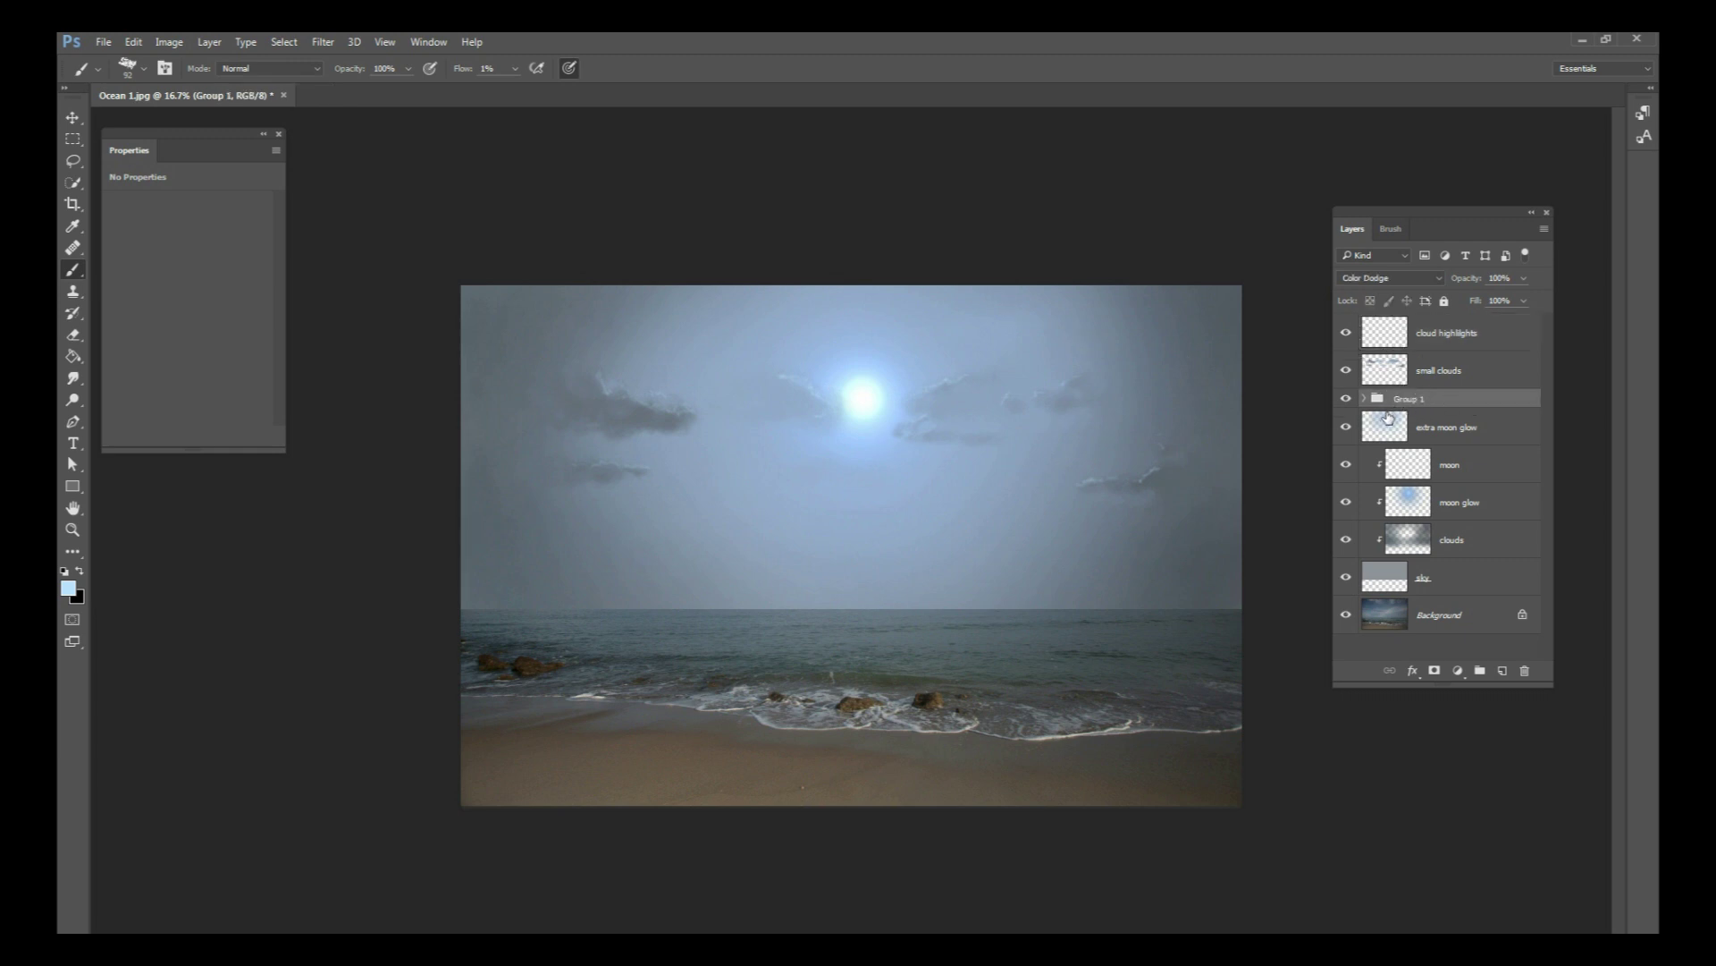
left_click(1364, 398)
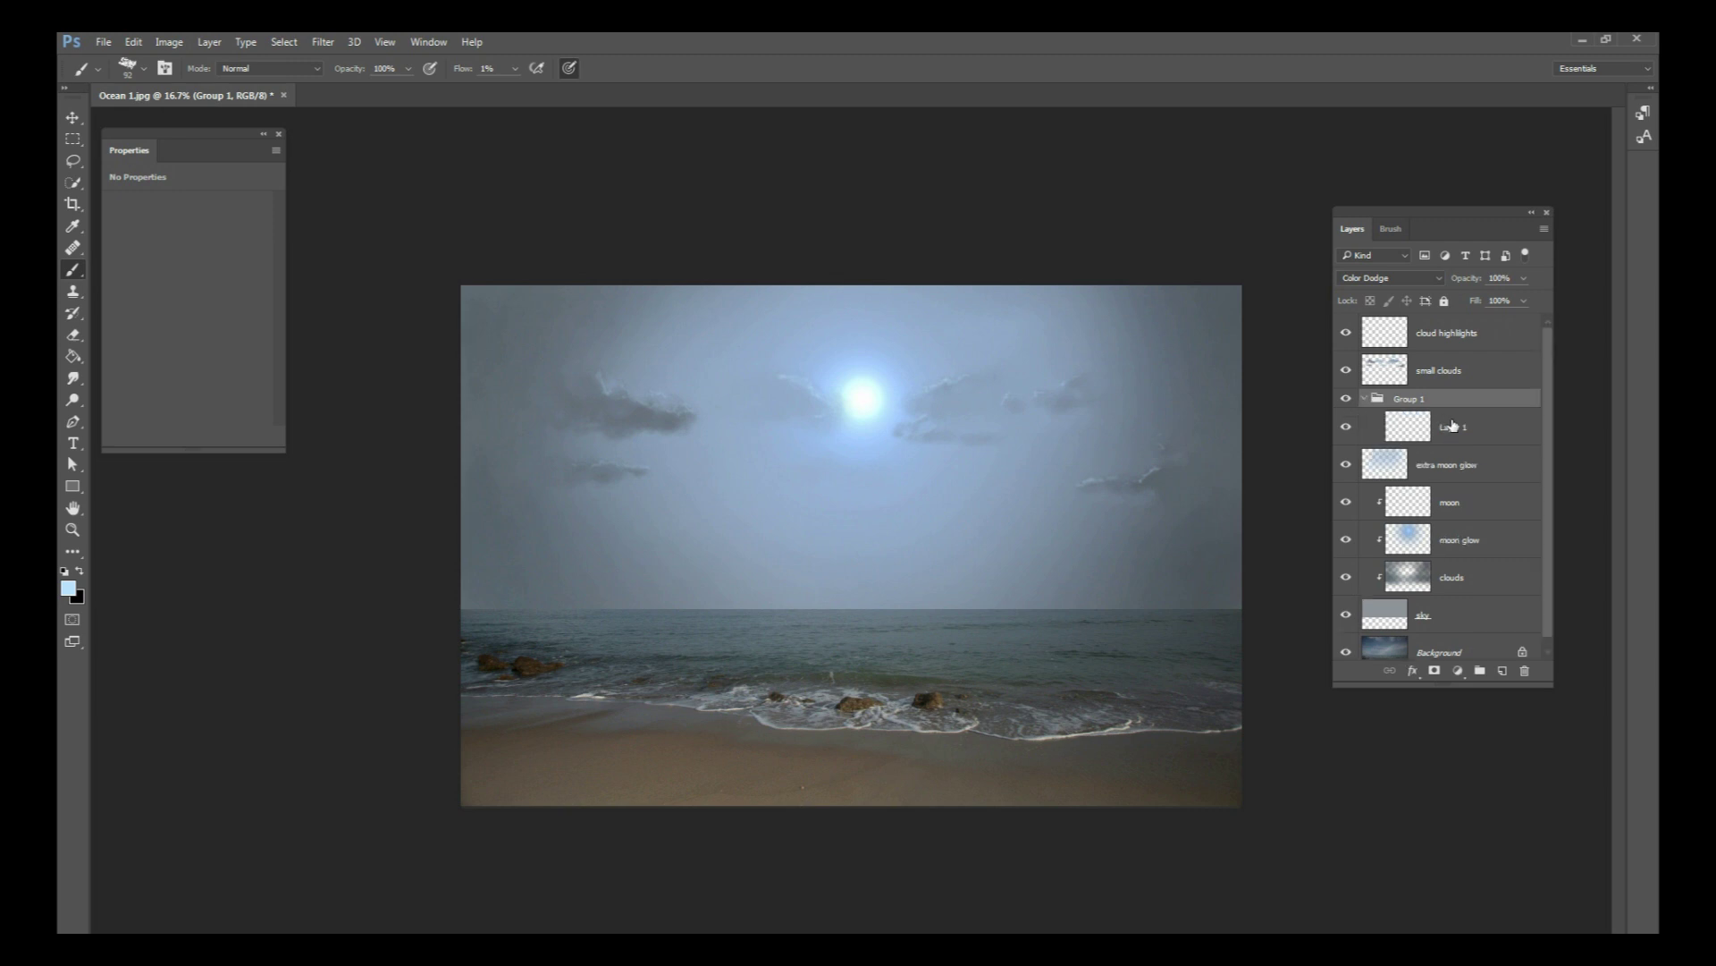
left_click(1404, 436)
left_click(1503, 671)
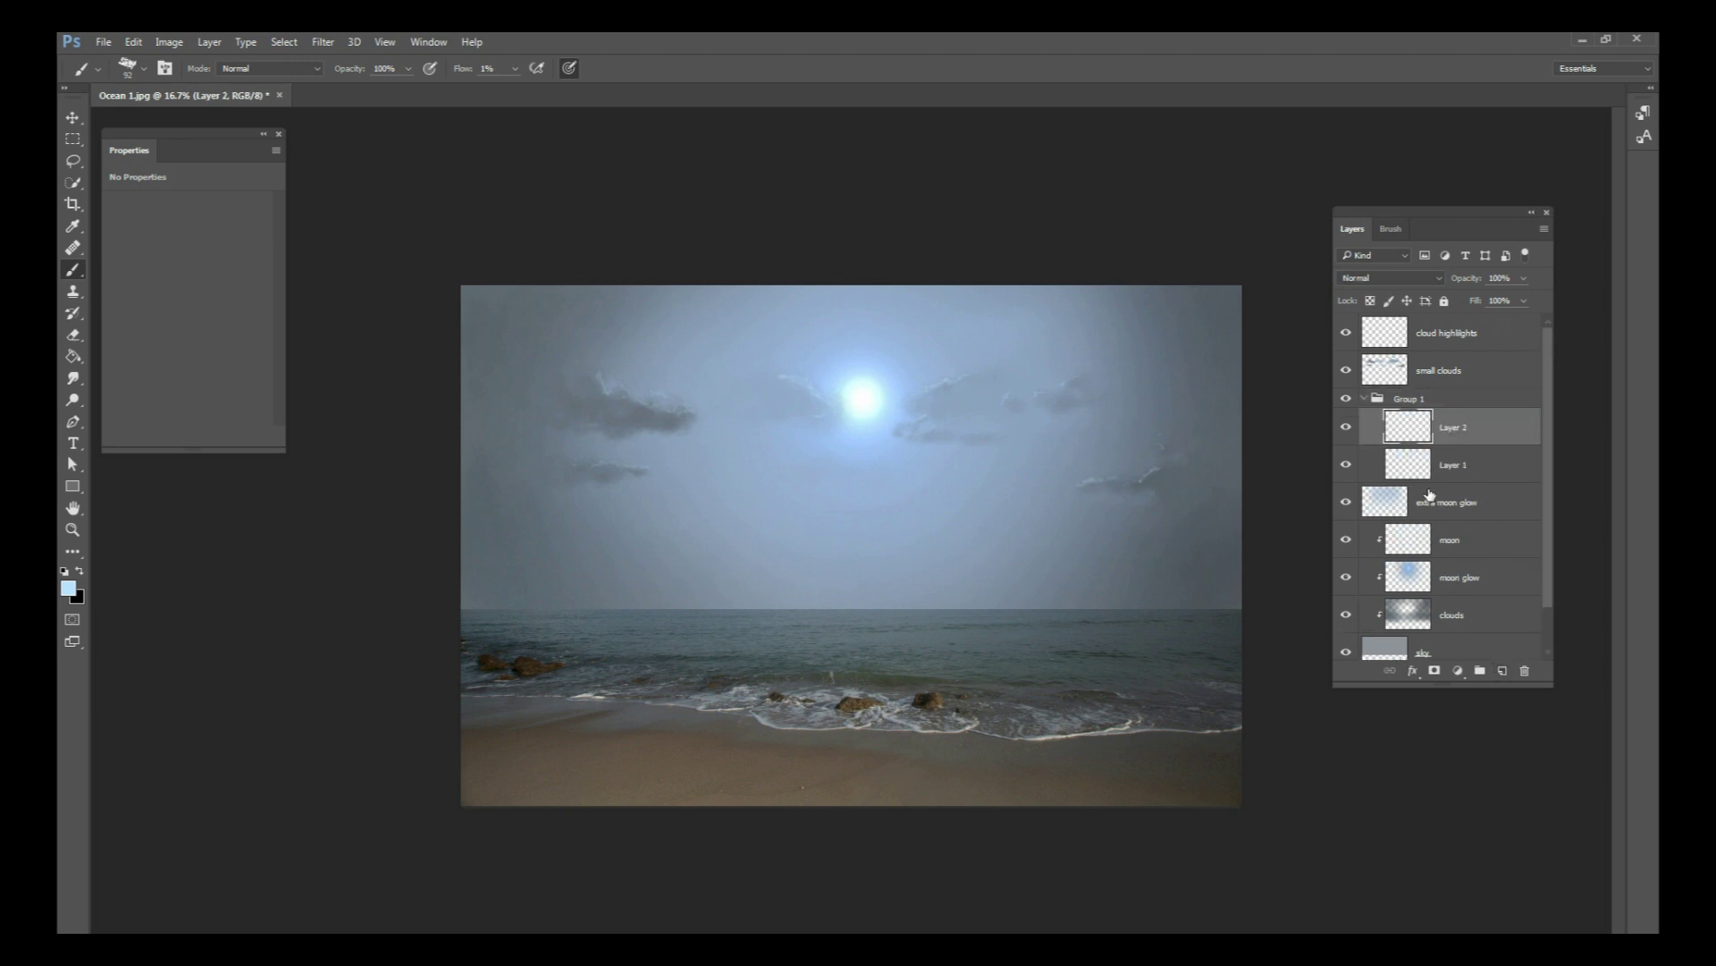
Step: Set the blend mode of the group's new layer to Screen
left_click(1418, 403)
left_click(1464, 434)
left_click(1417, 402)
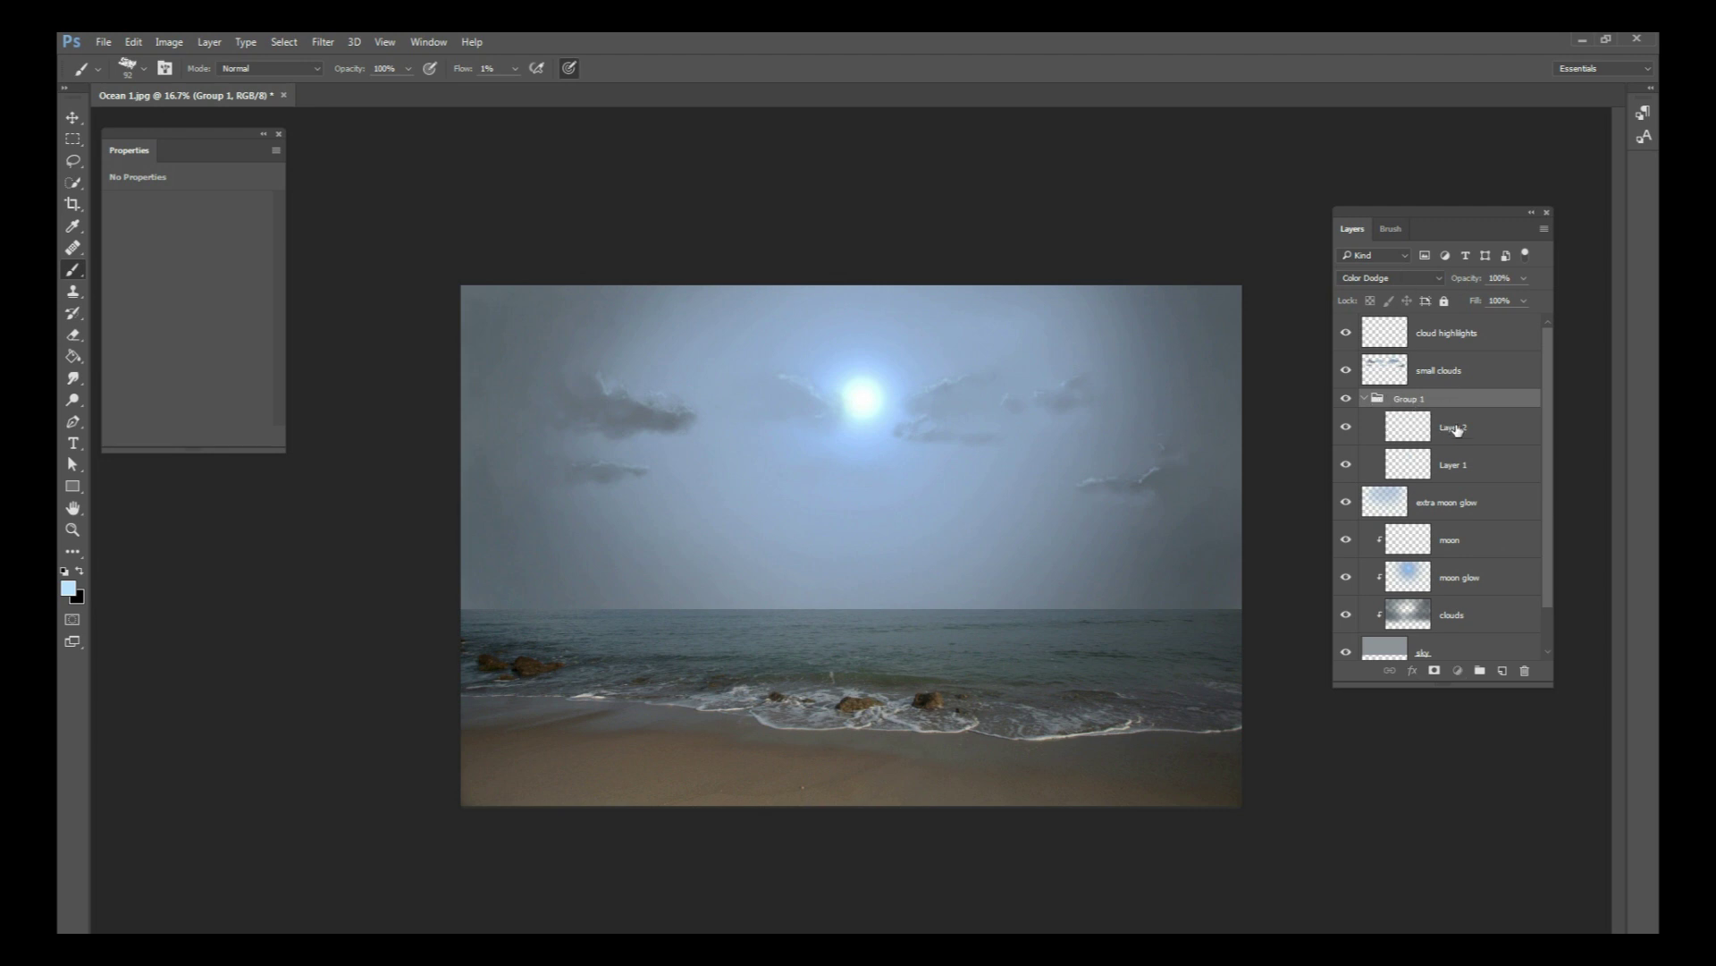
left_click(1453, 431)
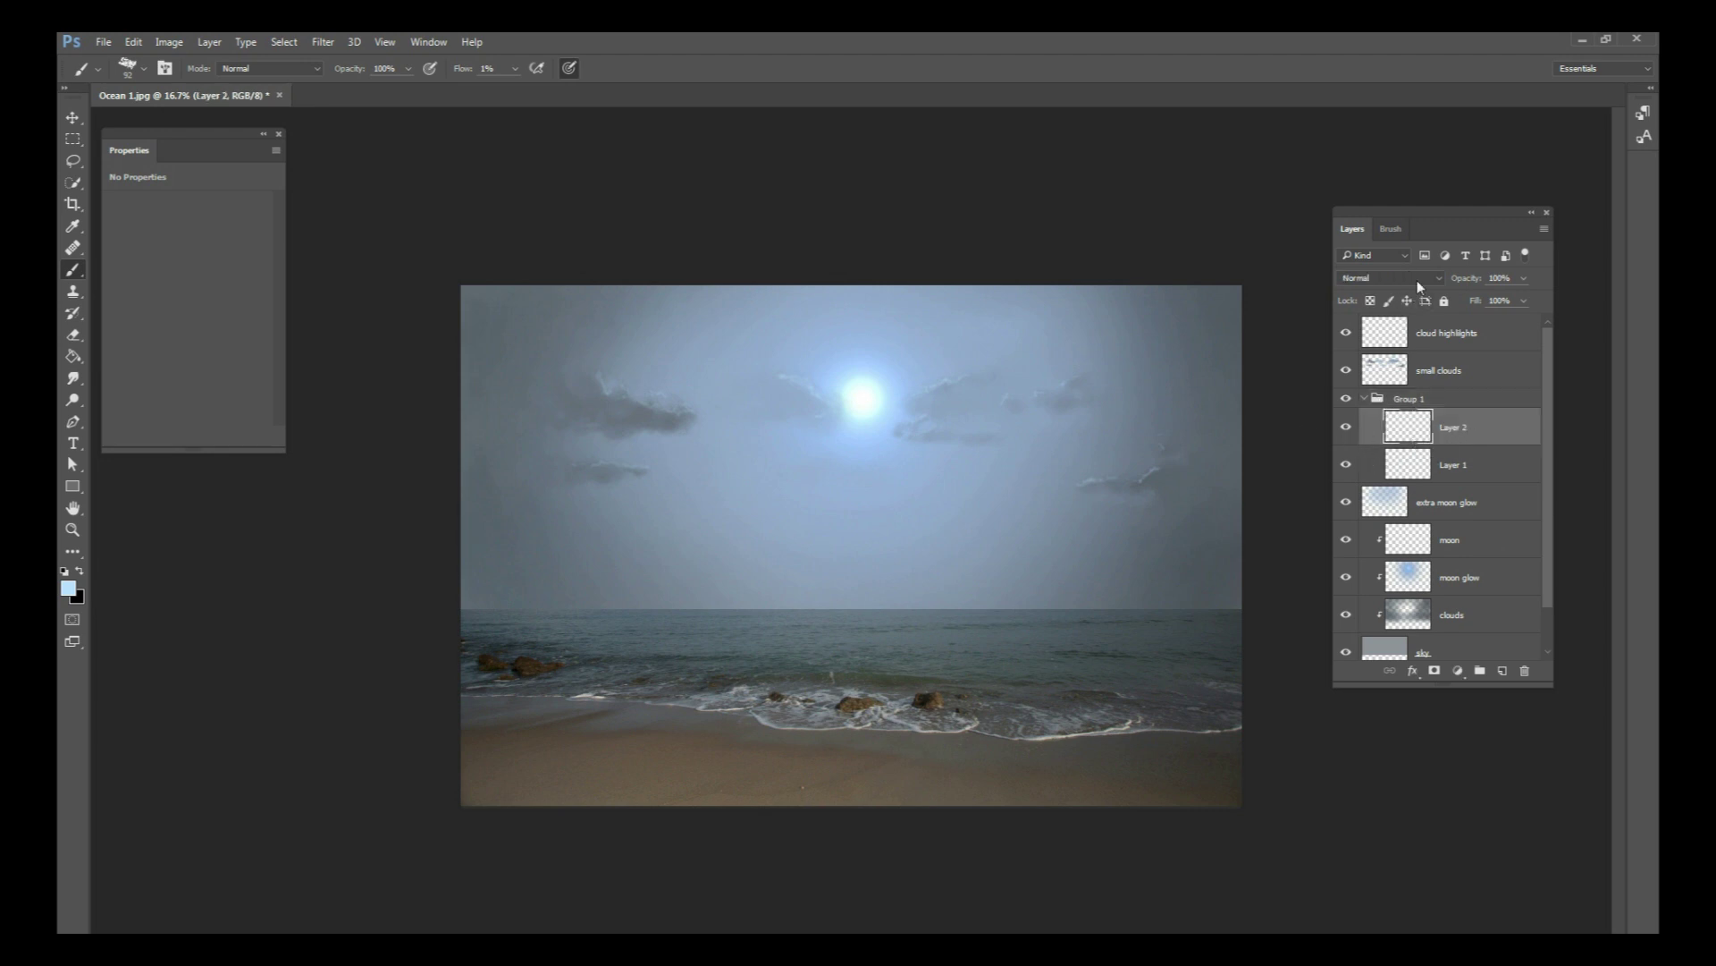
left_click(1374, 279)
left_click(1381, 394)
Step: Set the brush size to 47 px, sample the moon's pale blue, and paint reflection streaks on the water below the horizon
right_click(928, 551)
left_click_drag(1048, 594, 1034, 594)
left_click_drag(885, 392, 875, 373)
Step: Reduce the brush to 28 px and extend the moon's reflection in short horizontal streaks from the horizon toward the shore
key("ctrl+plus")
key("ctrl+plus")
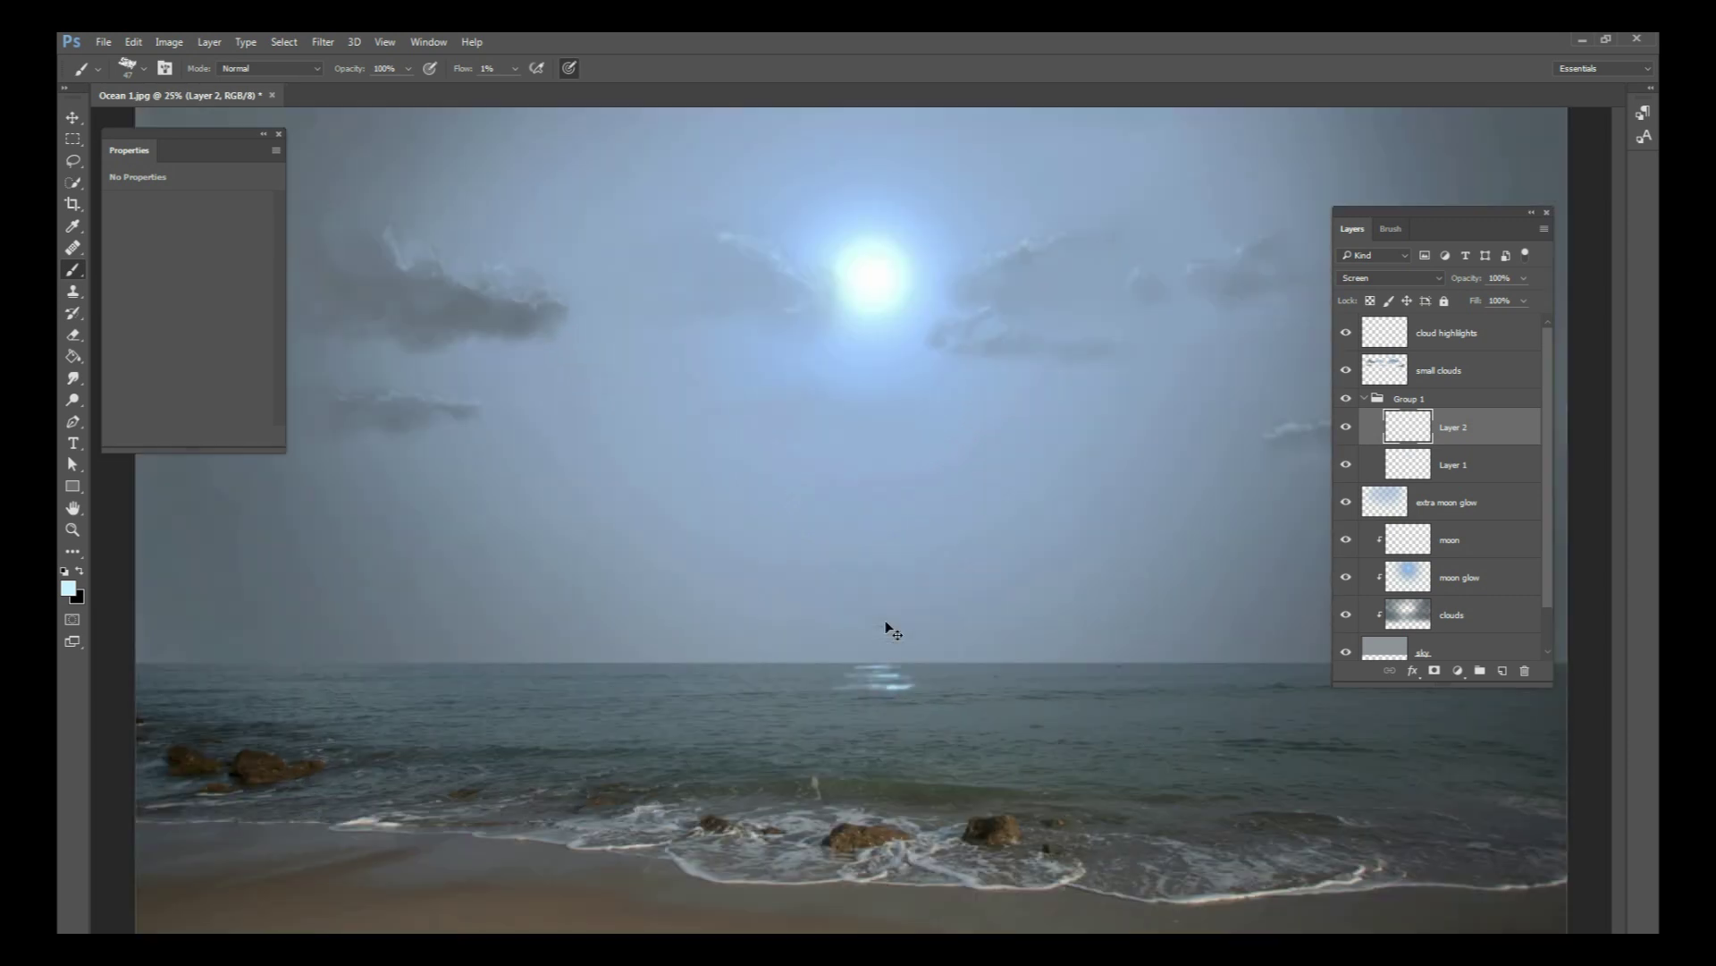
left_click_drag(974, 627, 925, 465)
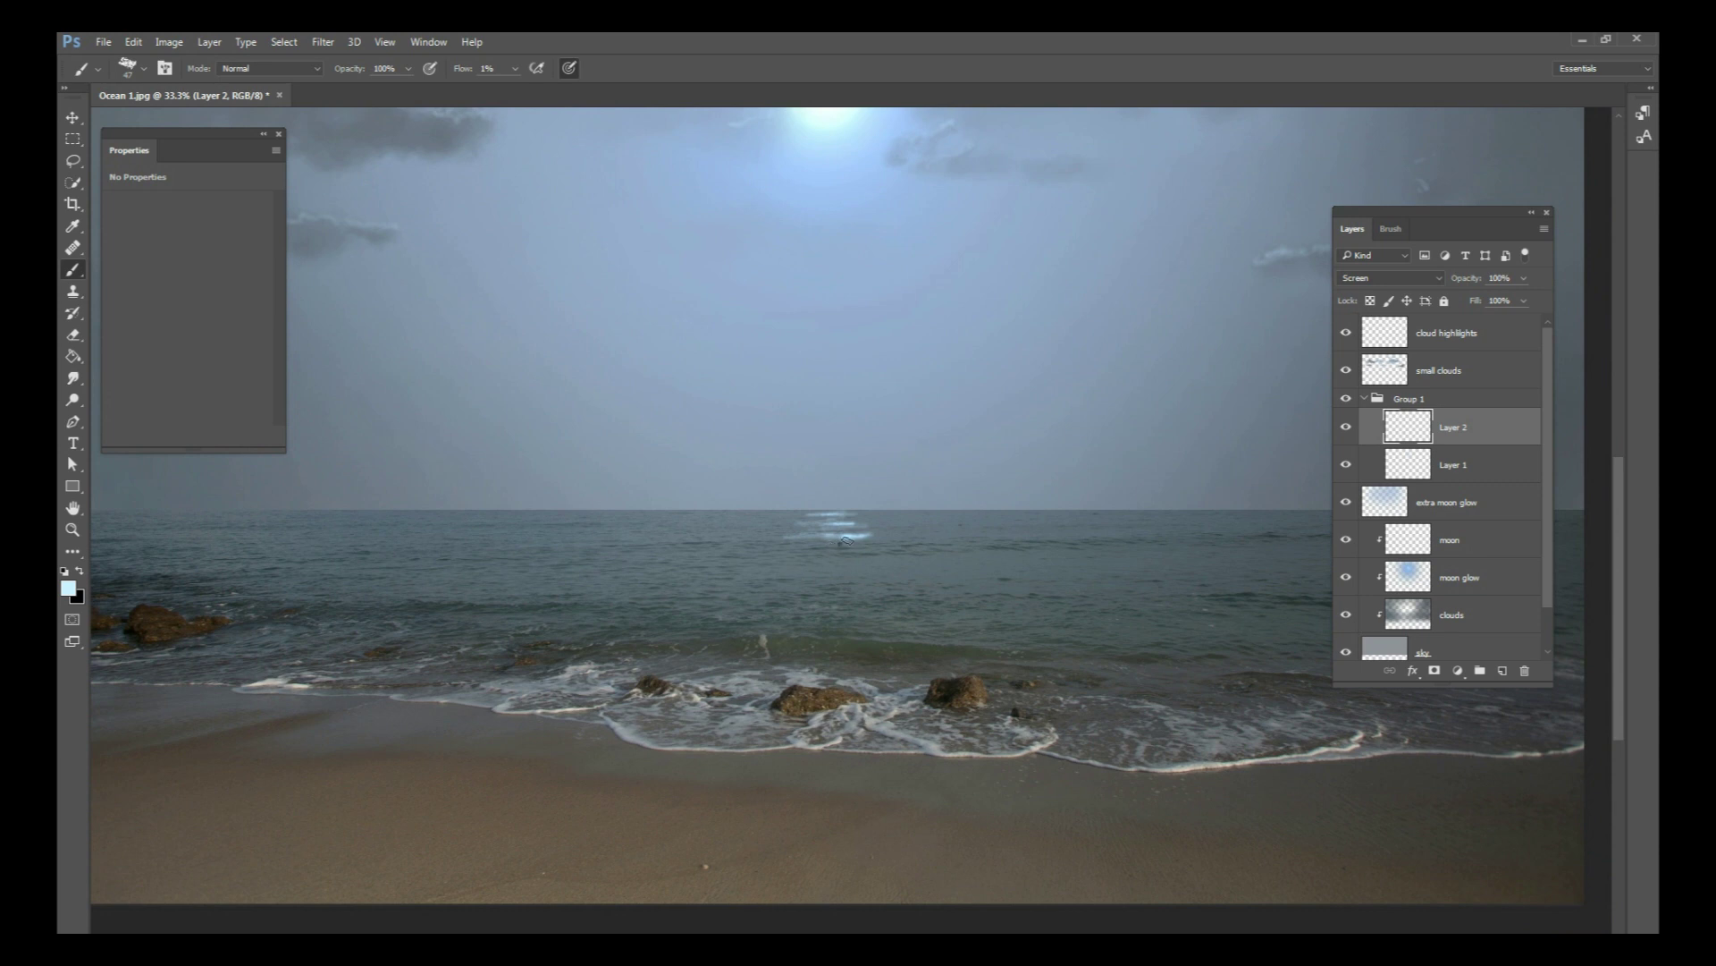
right_click(832, 543)
left_click_drag(941, 588, 935, 588)
key("Return")
left_click_drag(819, 546, 854, 548)
mouse_move(831, 591)
left_mouse_down()
mouse_move(795, 590)
mouse_move(871, 593)
mouse_move(859, 603)
left_mouse_up()
left_click_drag(805, 515, 832, 513)
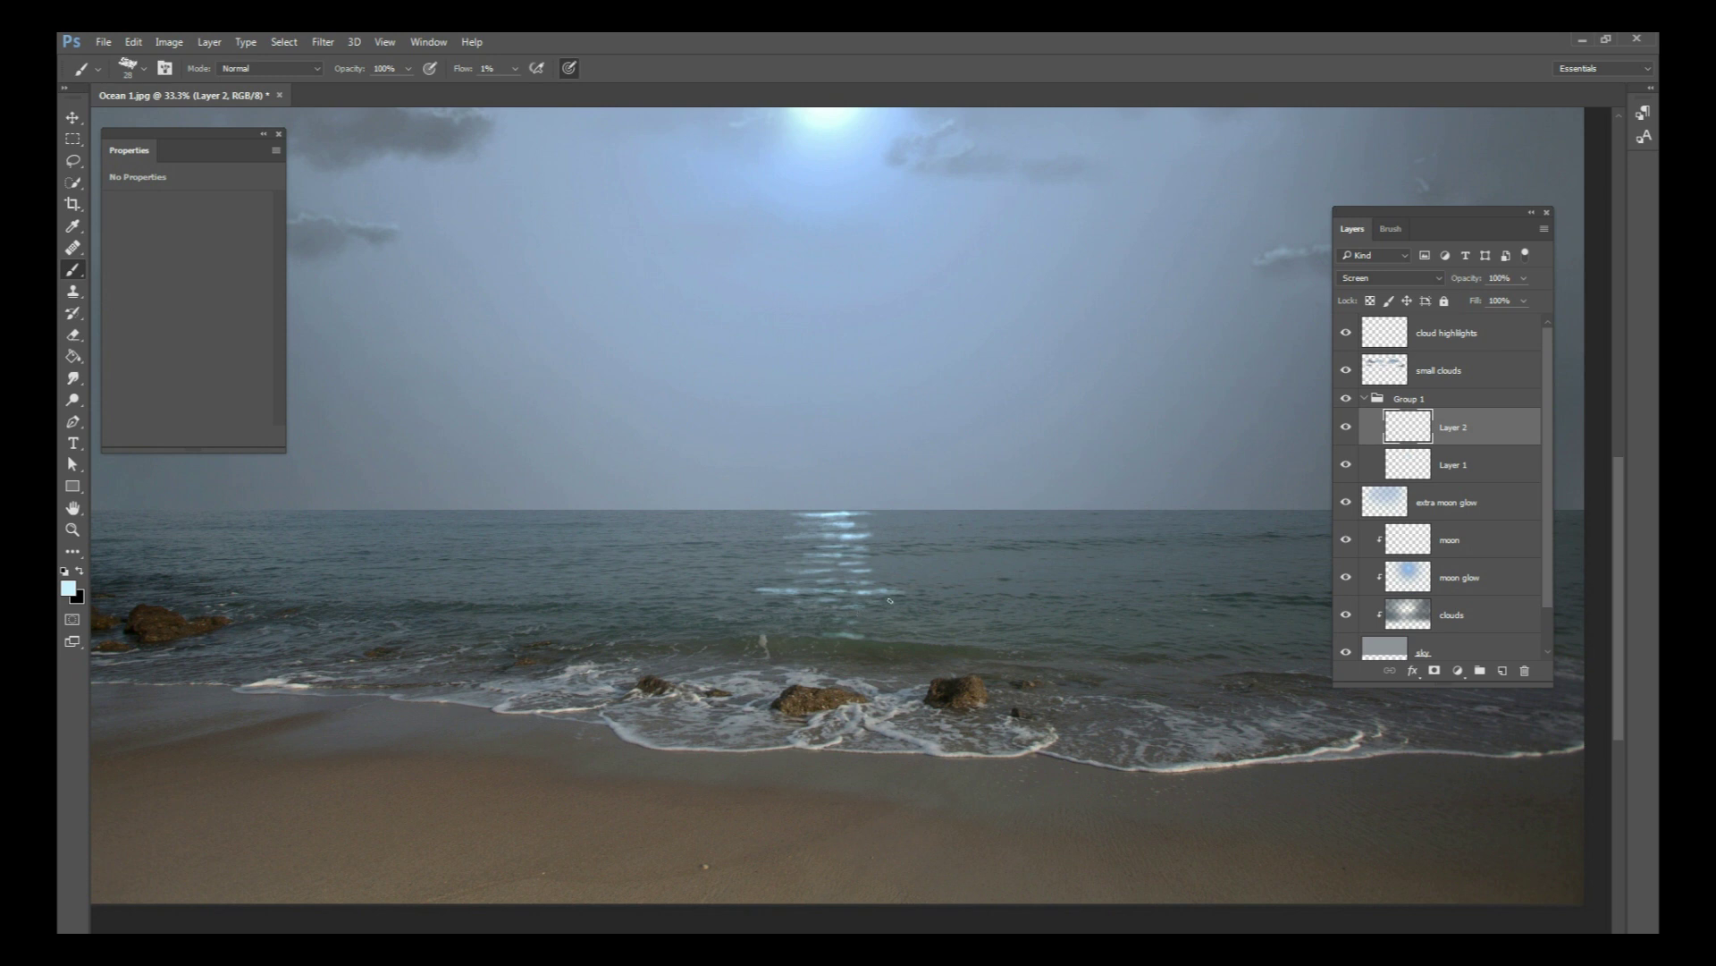
Step: Enlarge the brush in stages to 97 px and paint a faint moon reflection across the near water and wet sand
key("ctrl+minus")
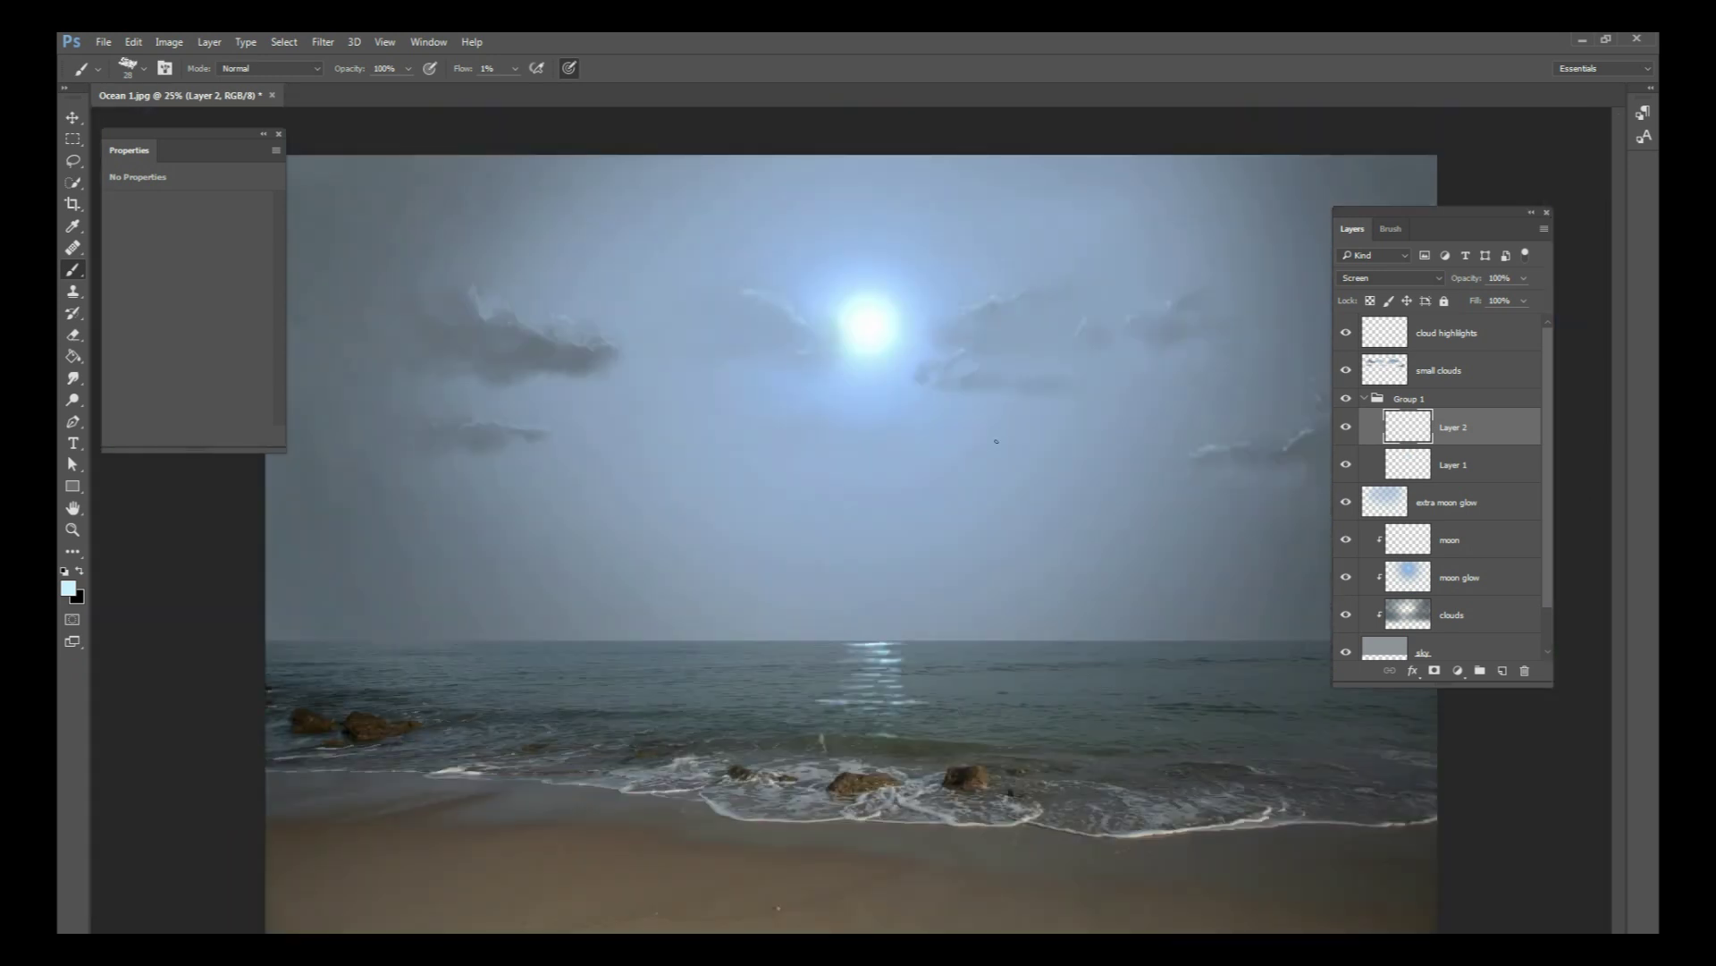
key("ctrl+minus")
right_click(868, 653)
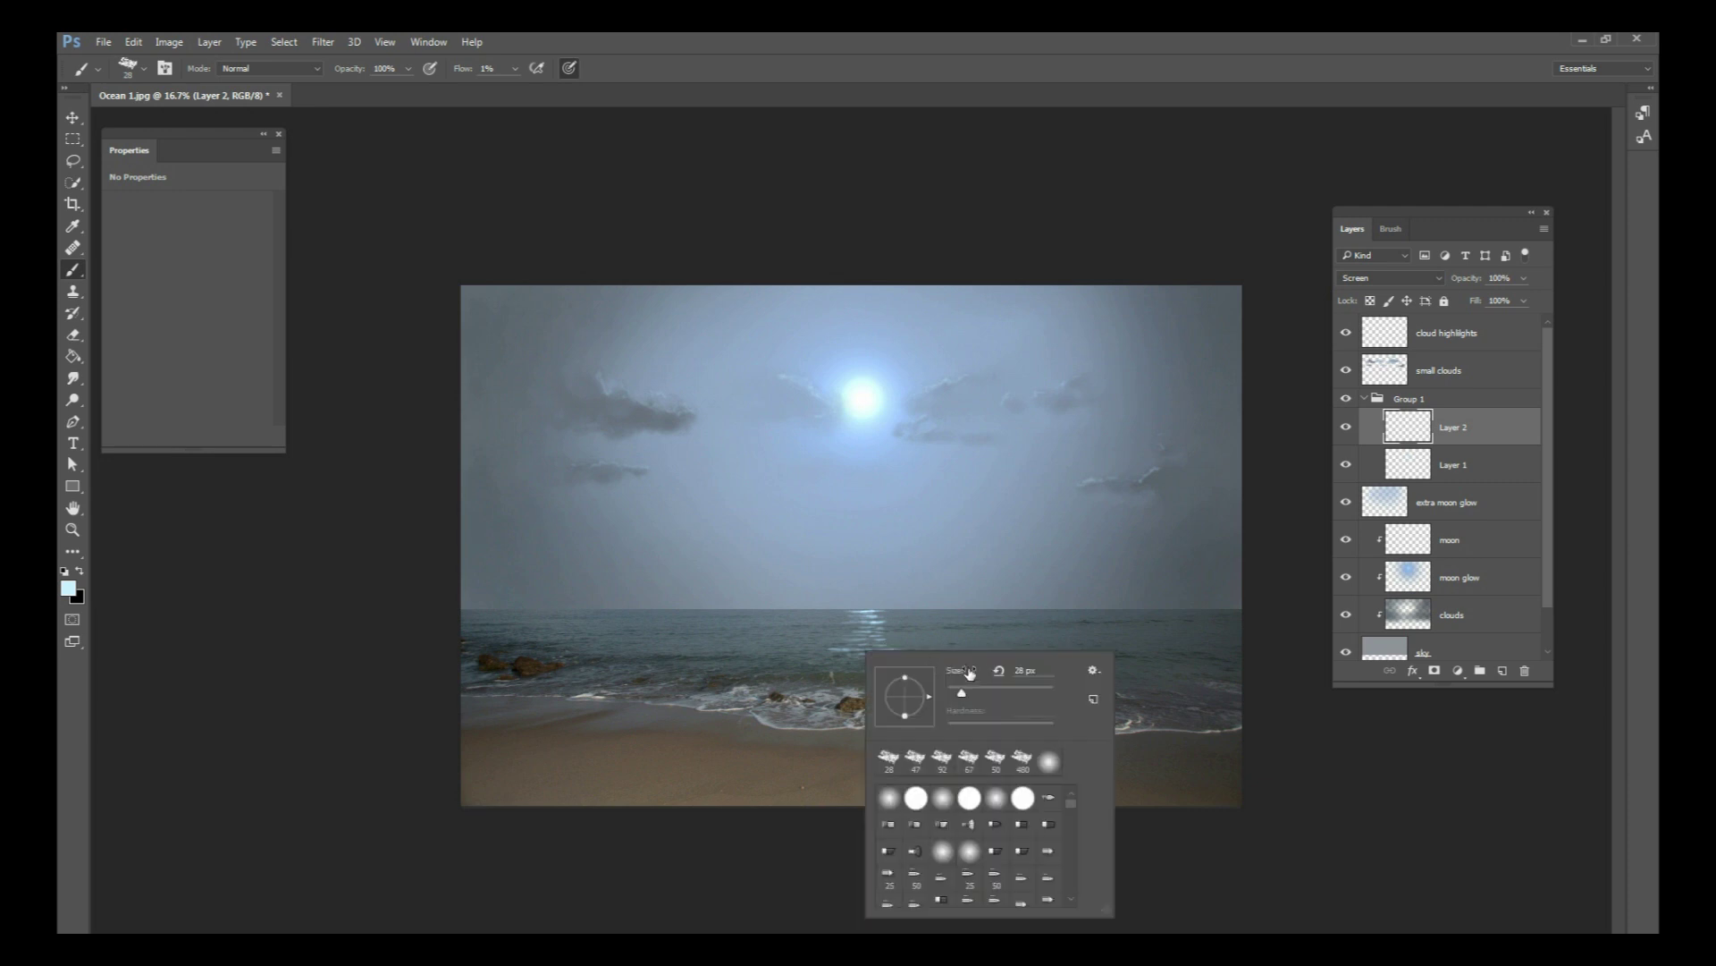
left_click(861, 696)
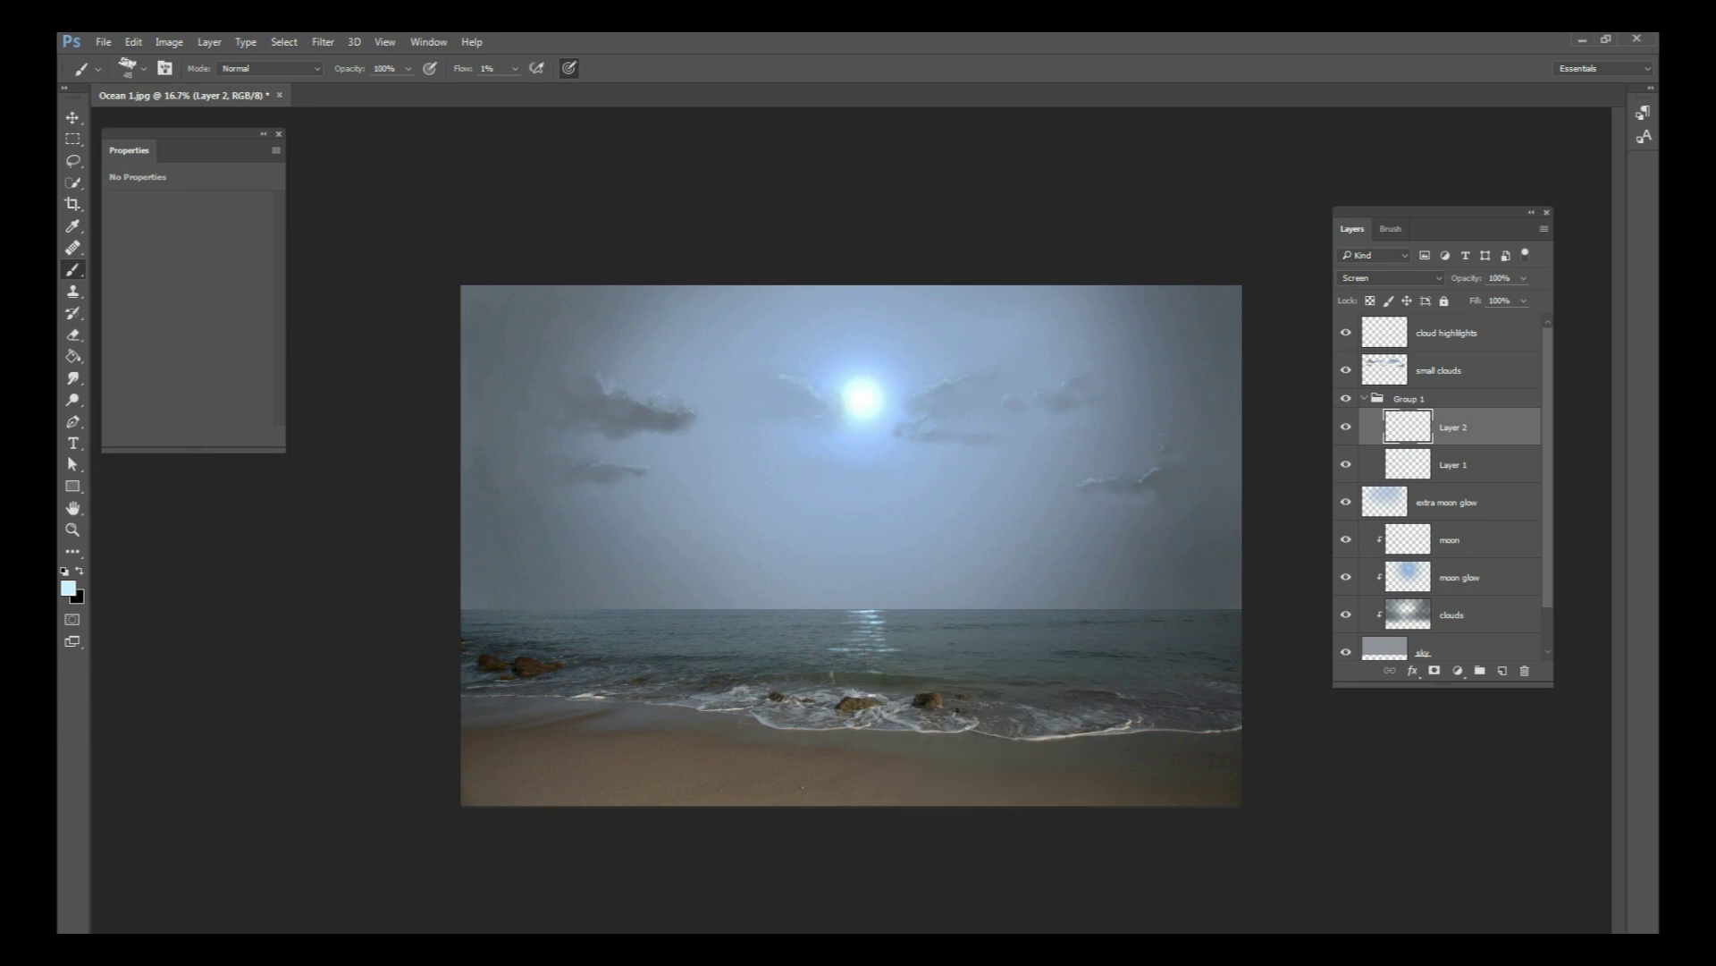
right_click(874, 728)
left_click(993, 767)
left_click(856, 733)
left_click_drag(879, 742, 877, 749)
Step: Add a Selective Color adjustment layer above the cloud highlights, with Neutrals set to Cyan +10% and Yellow -9%
left_click(1428, 329)
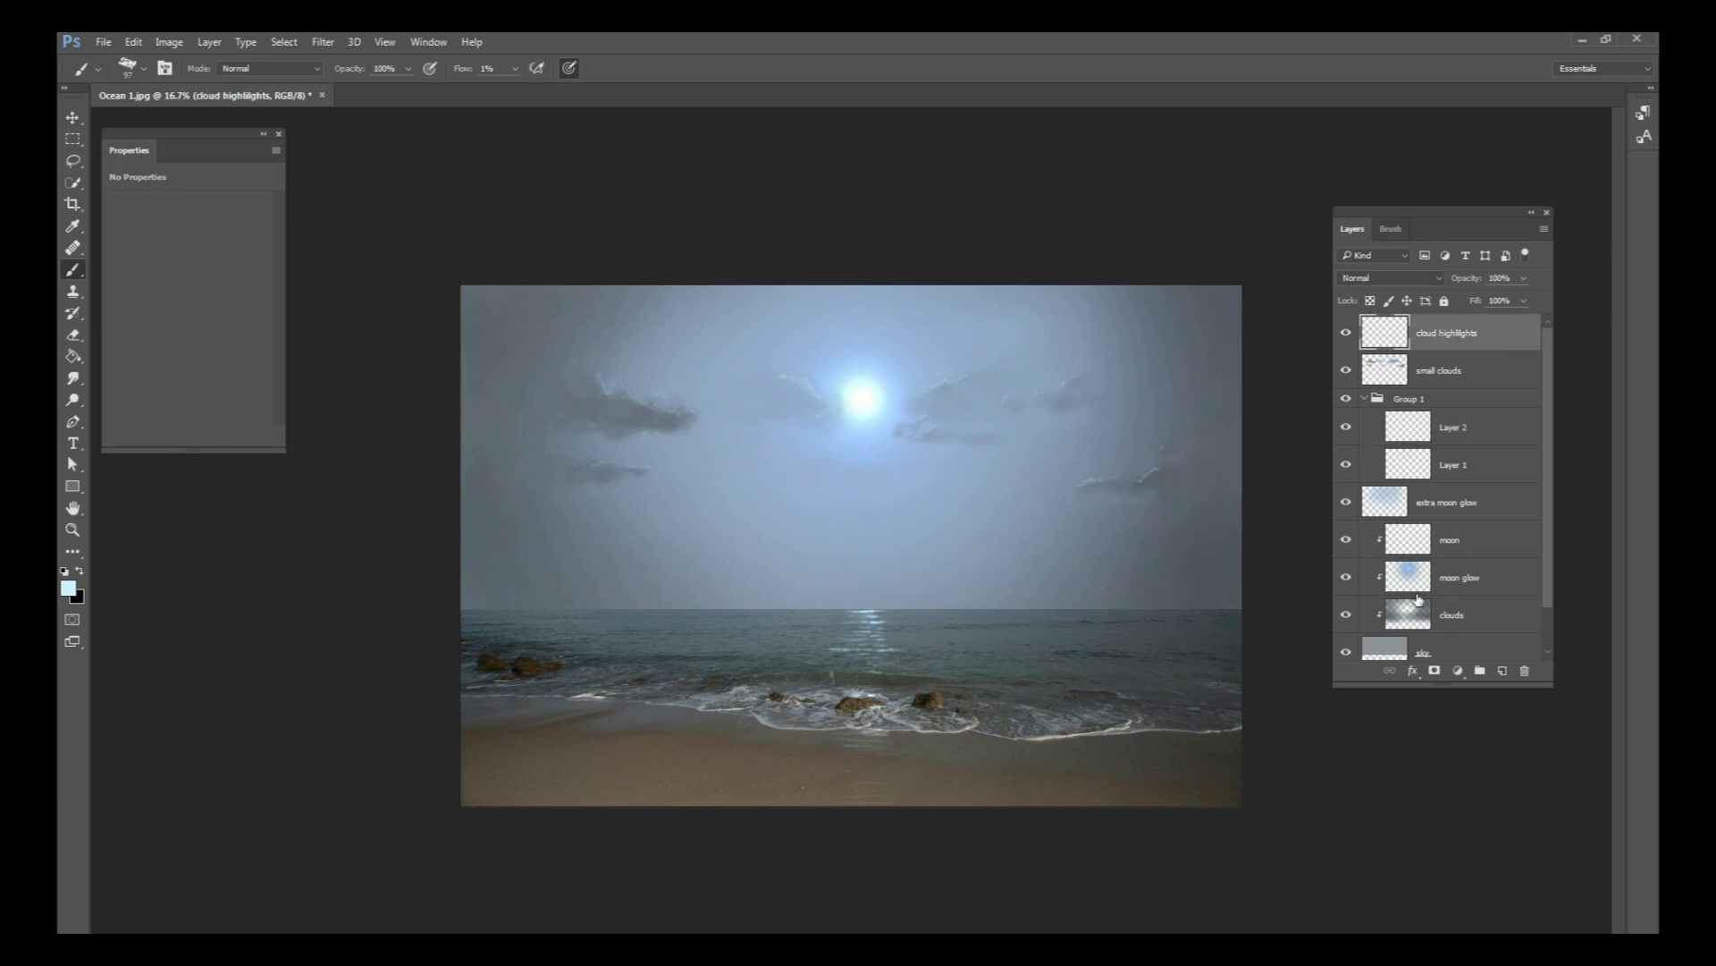
left_click(1458, 671)
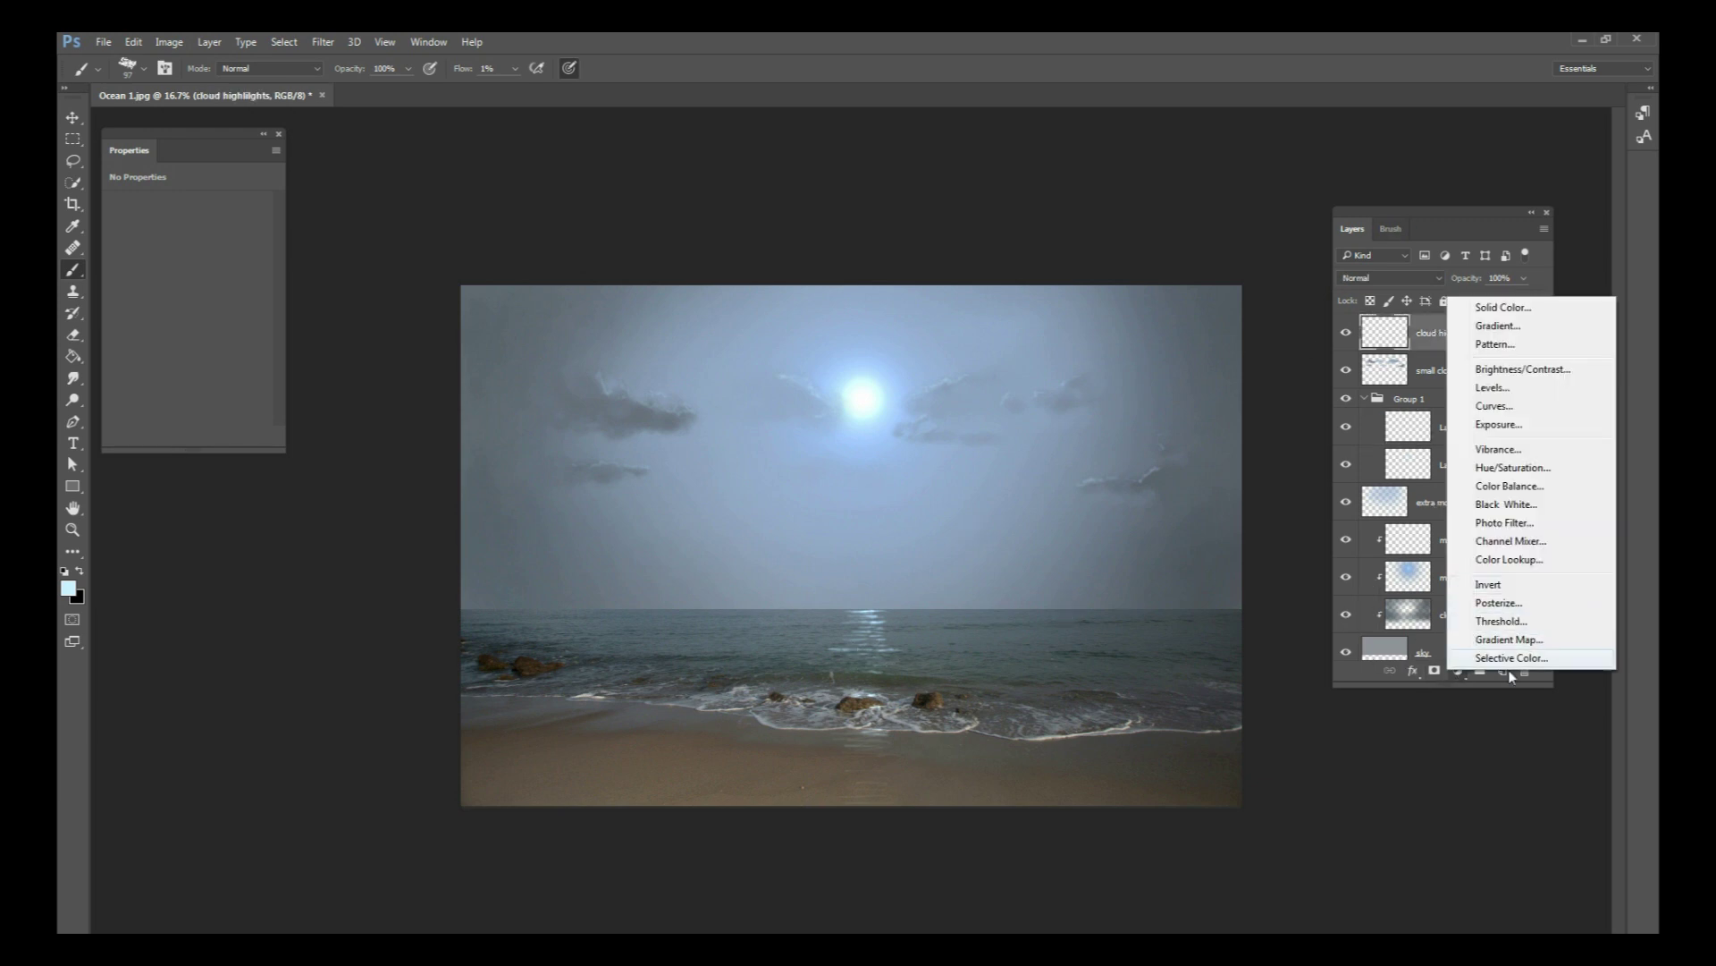
left_click(1437, 336)
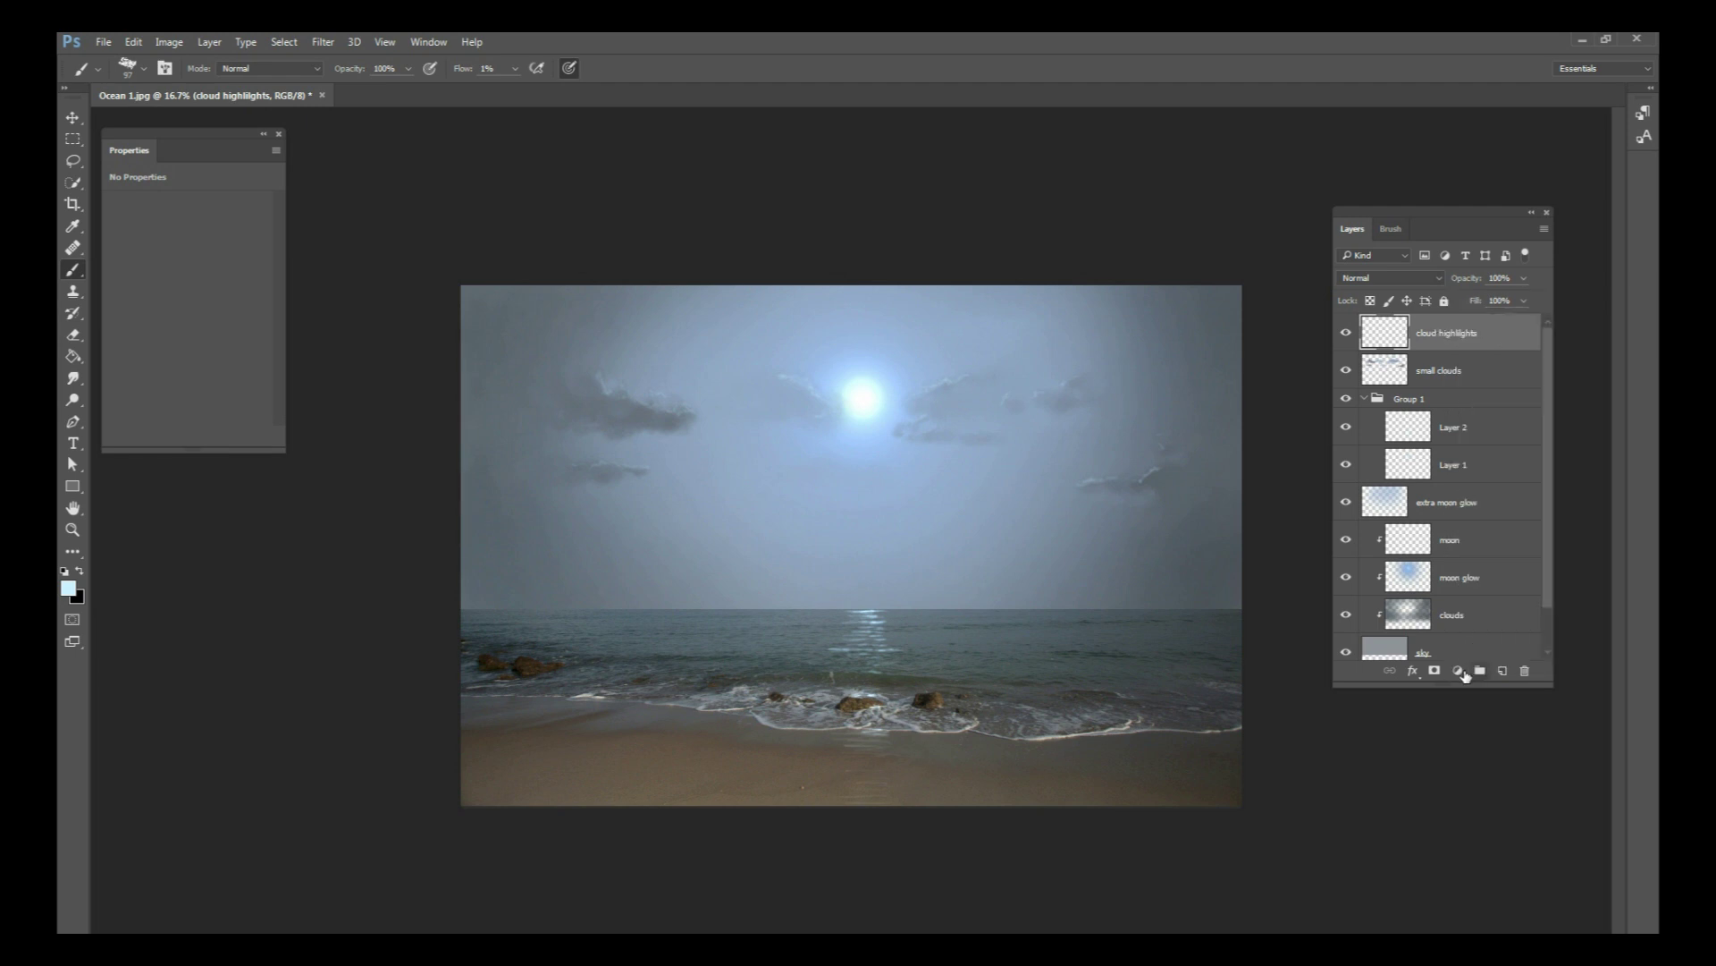
left_click(1484, 663)
left_click(175, 228)
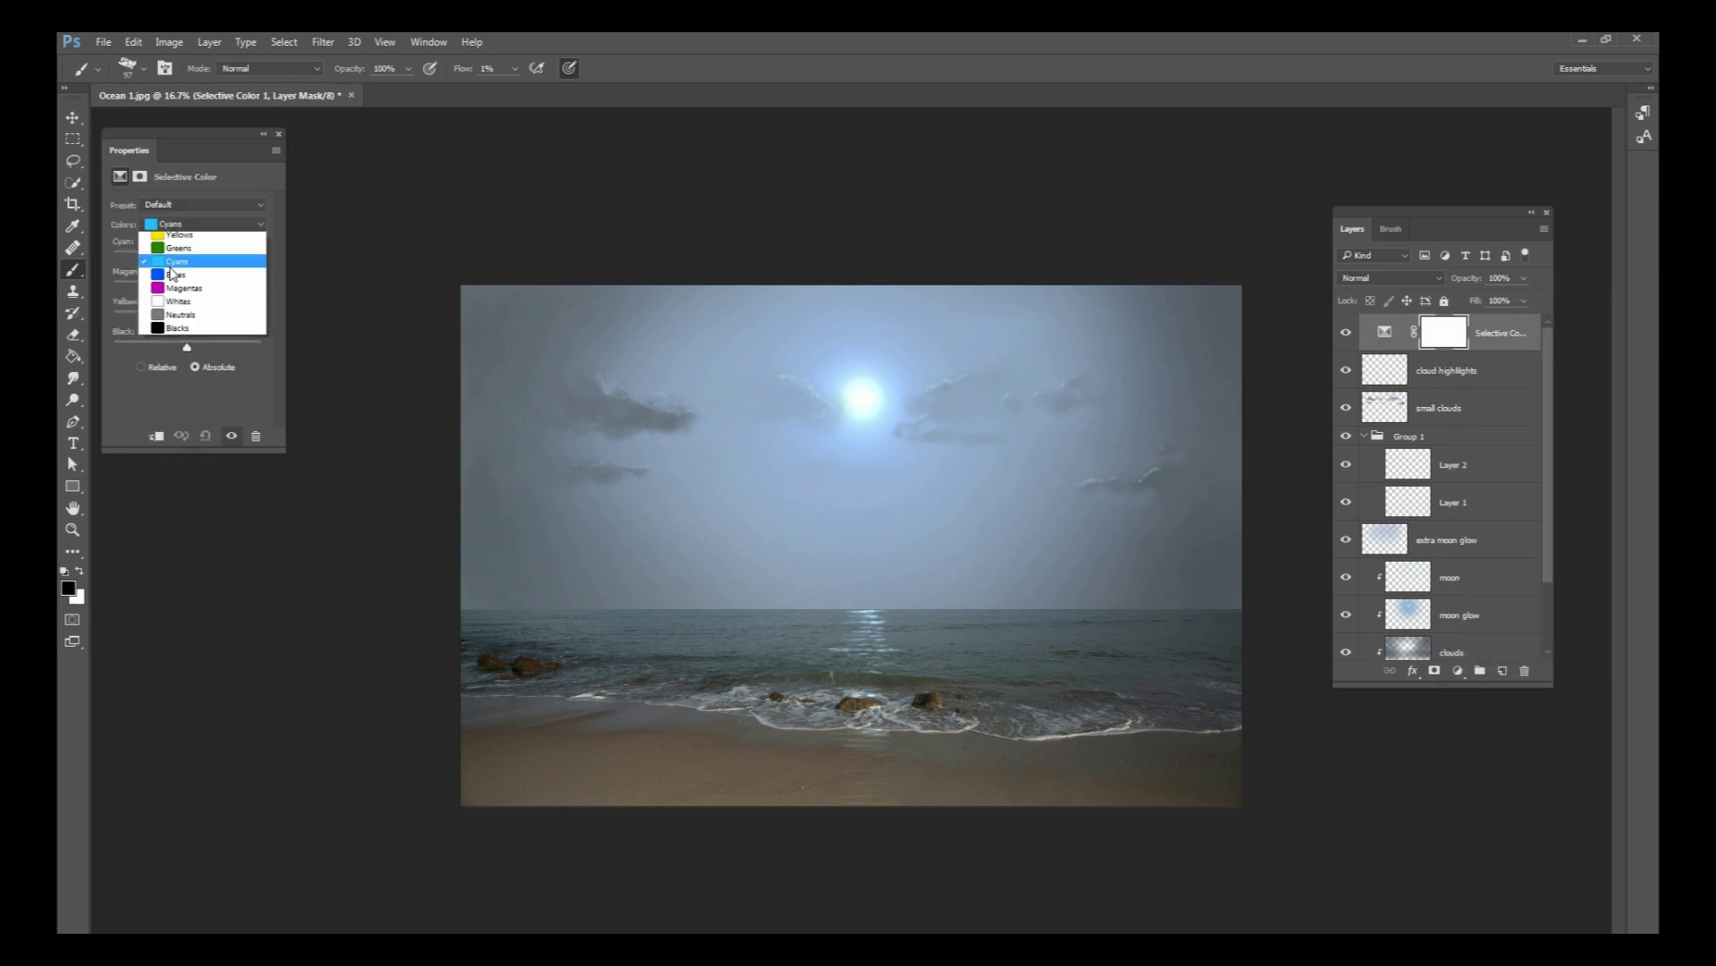
left_click(188, 337)
left_click_drag(186, 317, 183, 320)
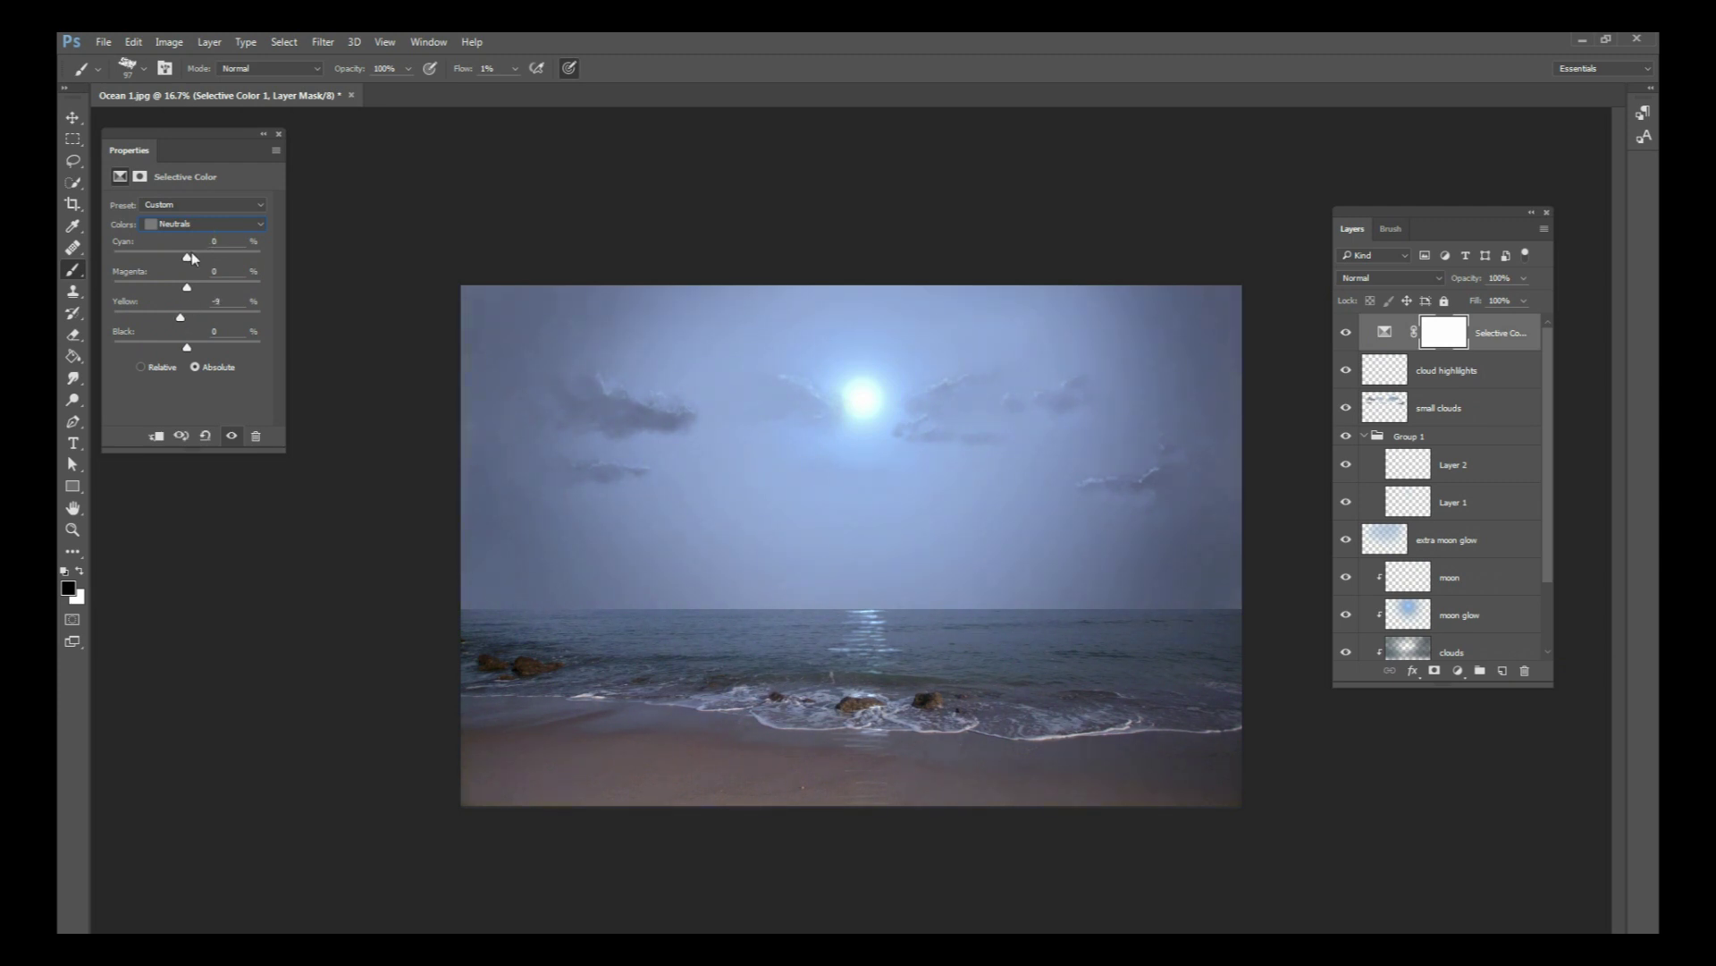
left_click_drag(186, 260, 194, 261)
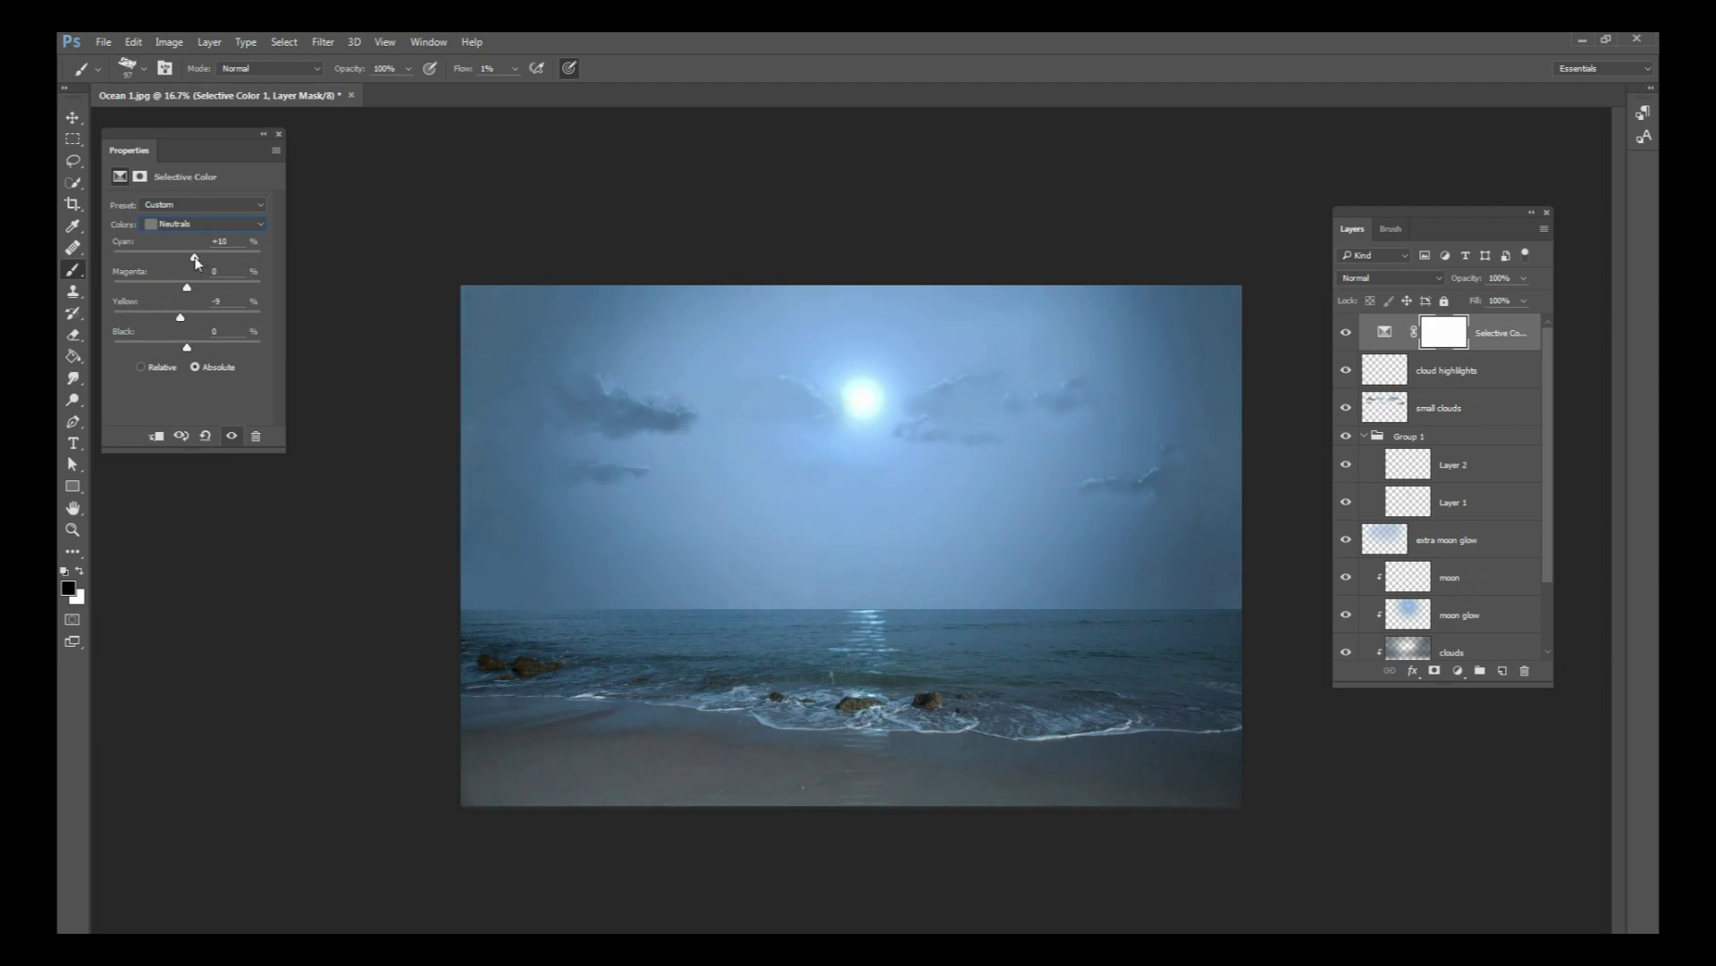
Step: Add a Gradient Map adjustment layer on top of the stack and apply the dark navy-to-teal preset gradient
left_click(1459, 670)
left_click(1502, 640)
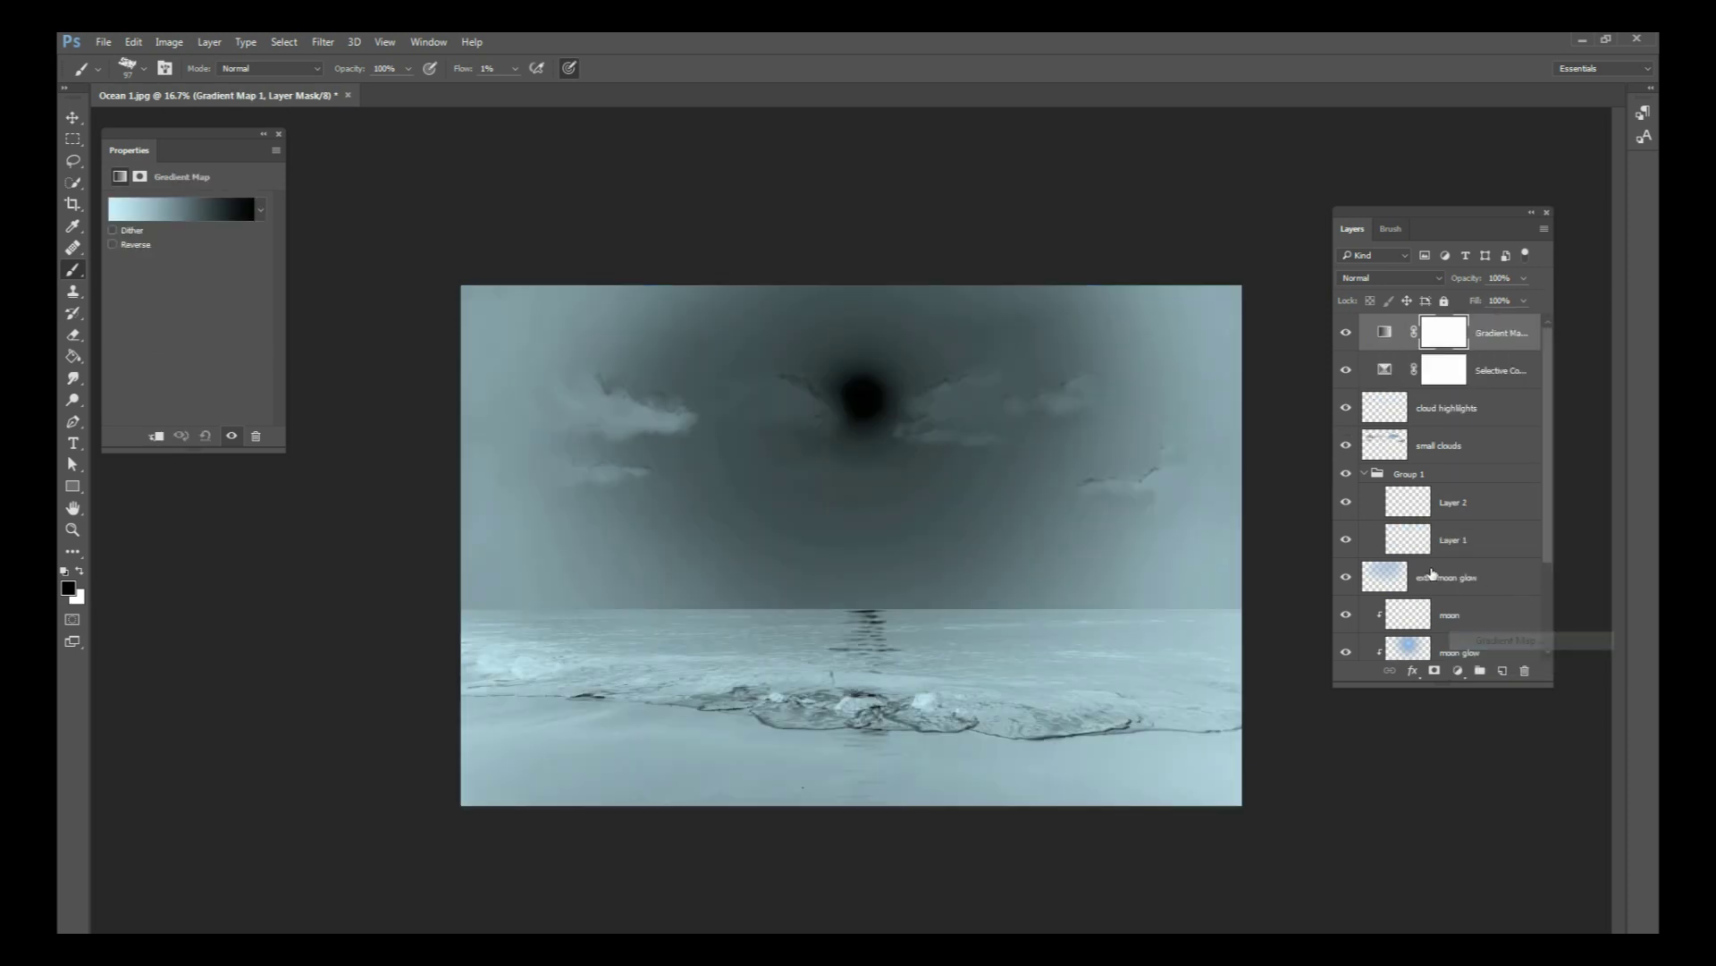
left_click(261, 209)
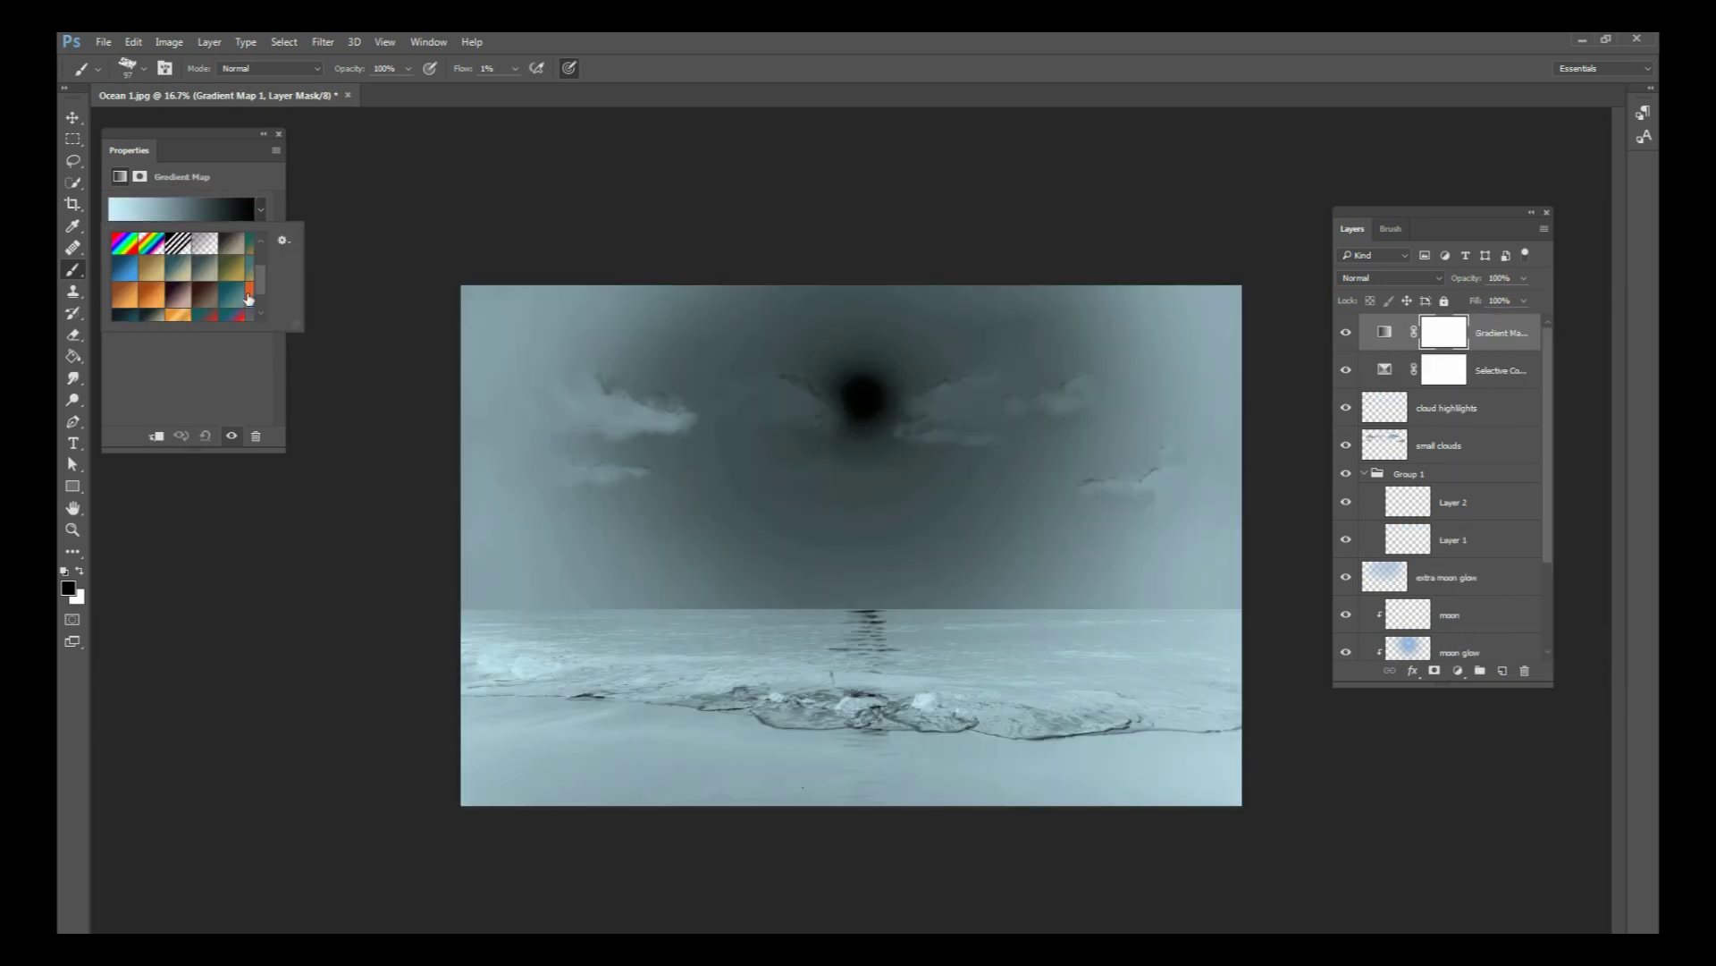
left_click_drag(256, 263, 254, 272)
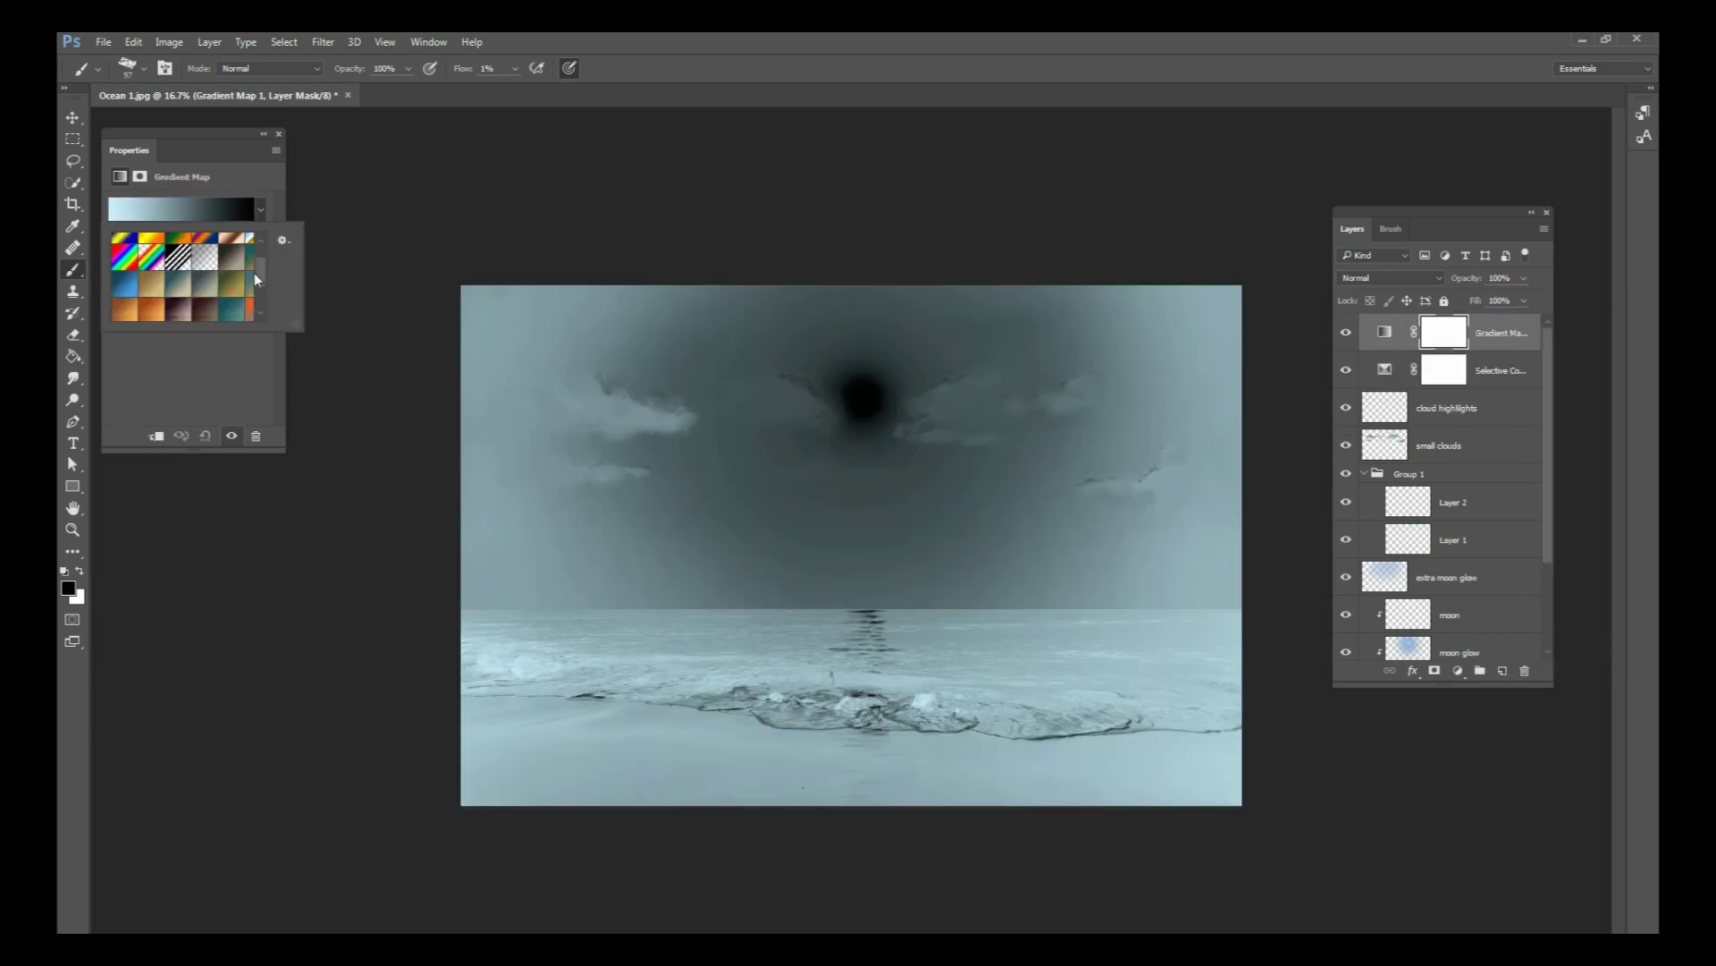
left_click(148, 317)
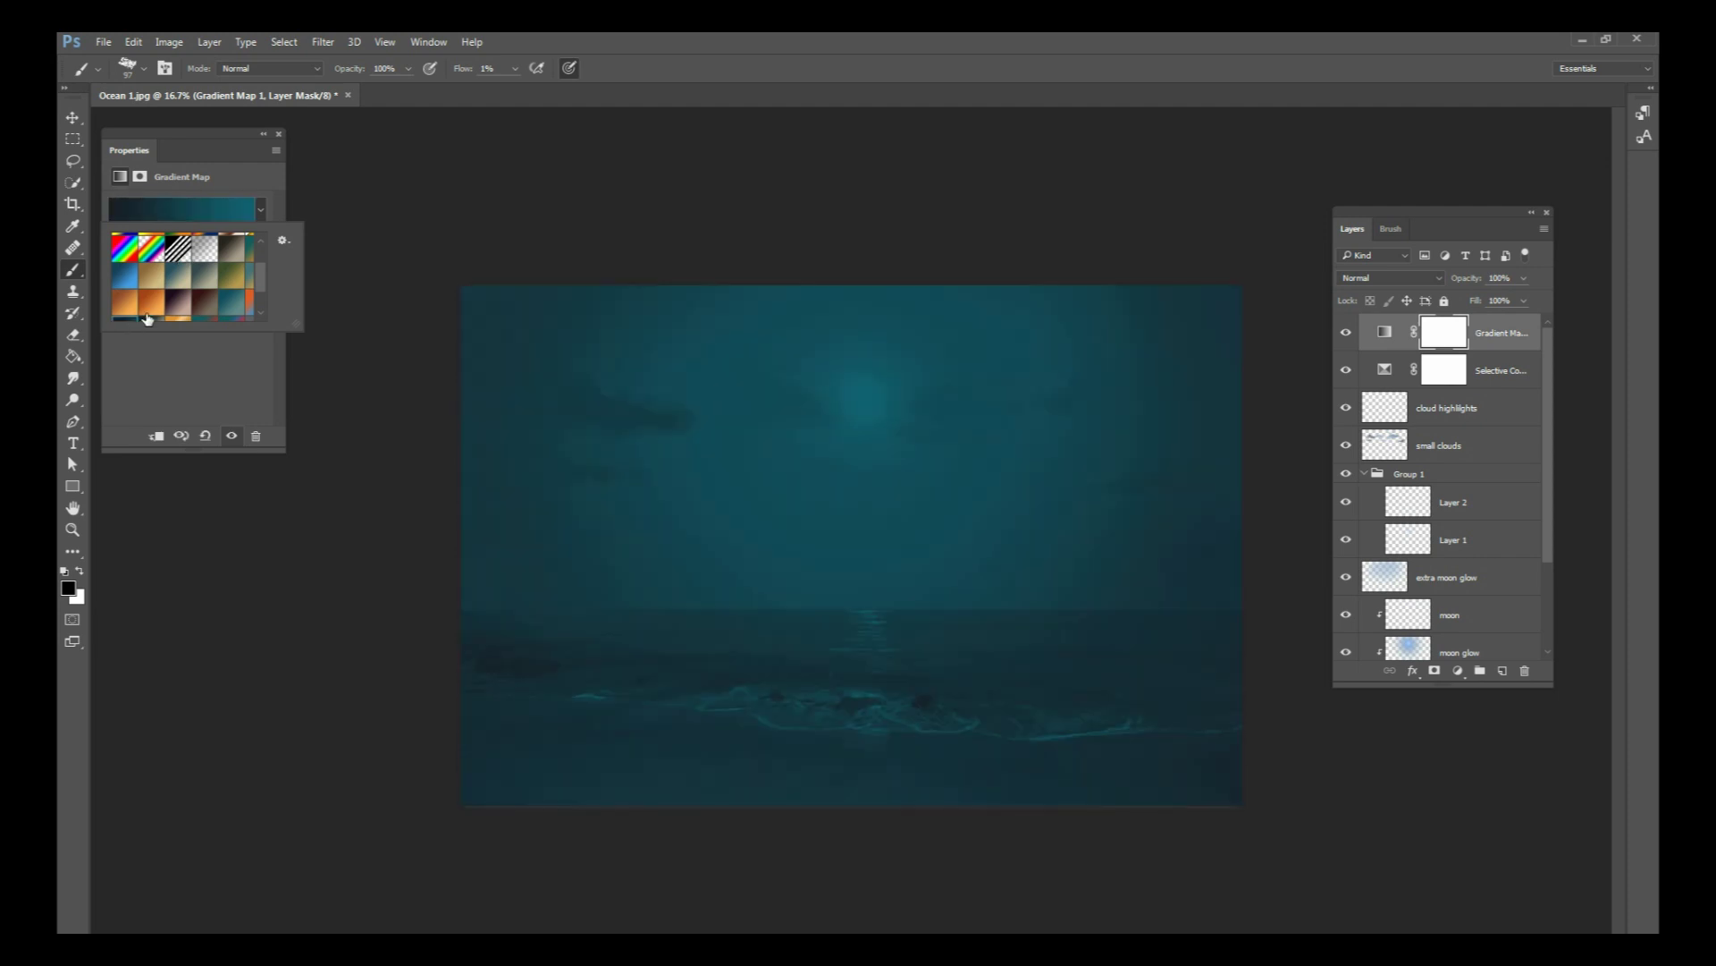
Step: Edit the map's gradient, using dark navy #181f2b for the dark stop and a medium blue for the light stop
left_click(215, 211)
left_click(200, 605)
left_click(276, 667)
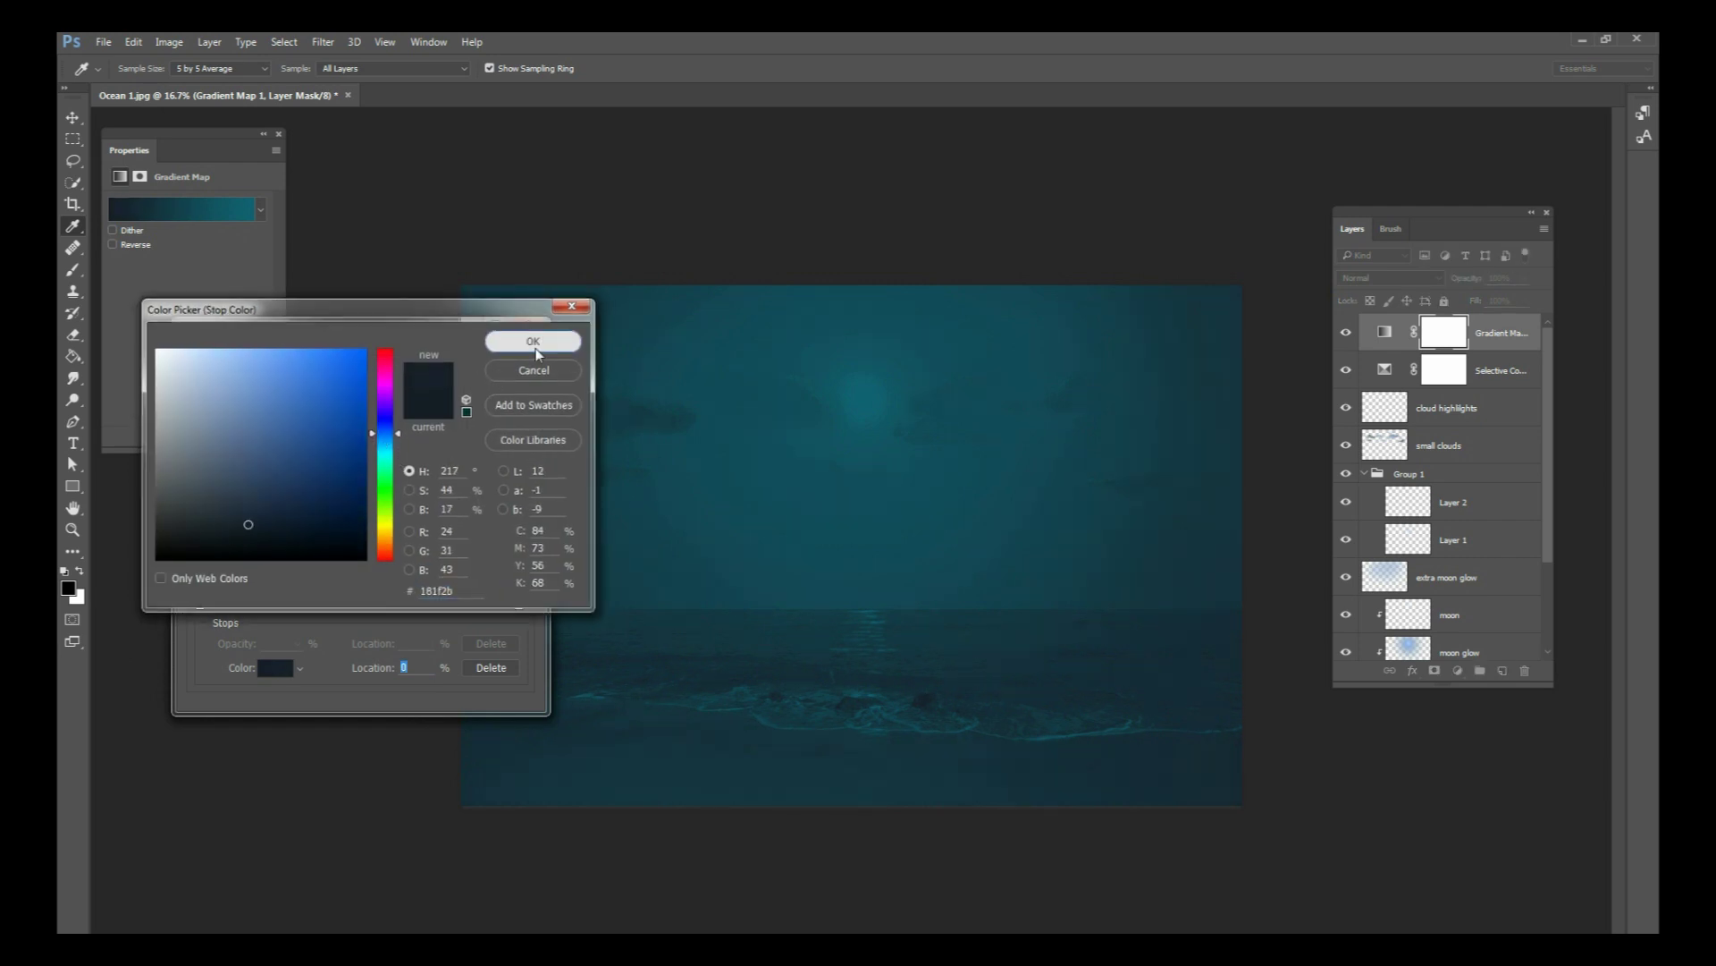
left_click(533, 340)
left_click(514, 604)
left_click(284, 673)
left_click_drag(387, 449, 296, 426)
left_click(533, 340)
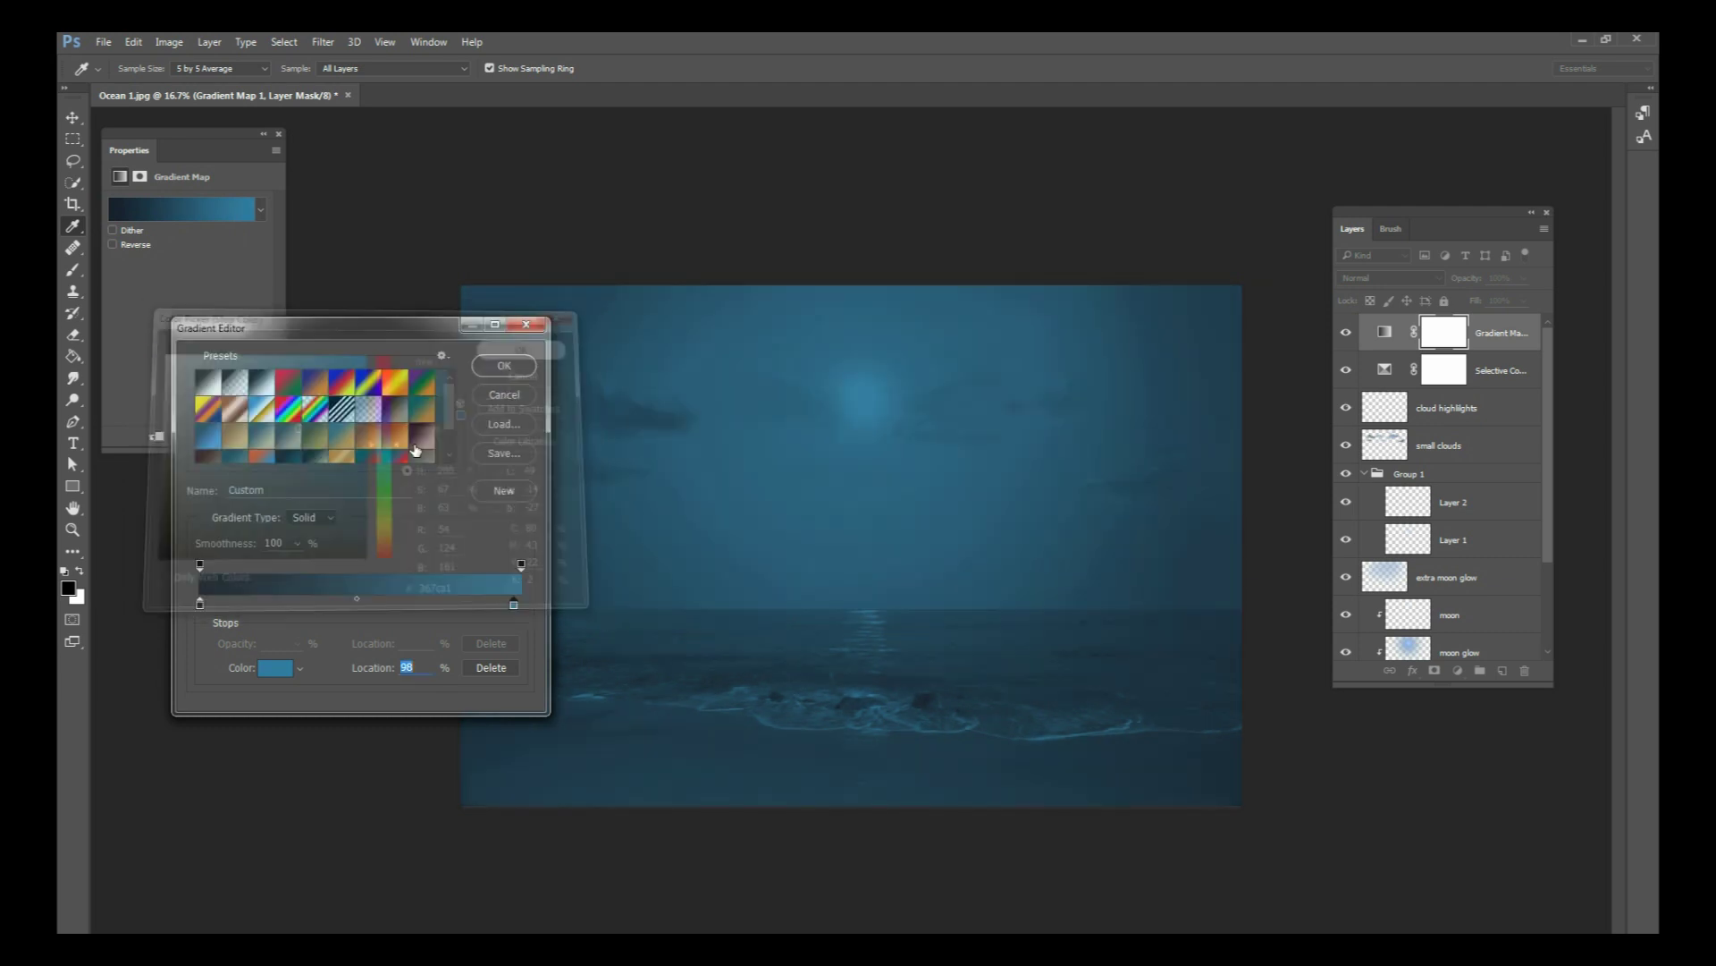
left_click(511, 363)
Step: Set the Gradient Map layer's blend mode to Overlay and its opacity to 32%
key("b")
left_click(1390, 278)
left_click(1353, 443)
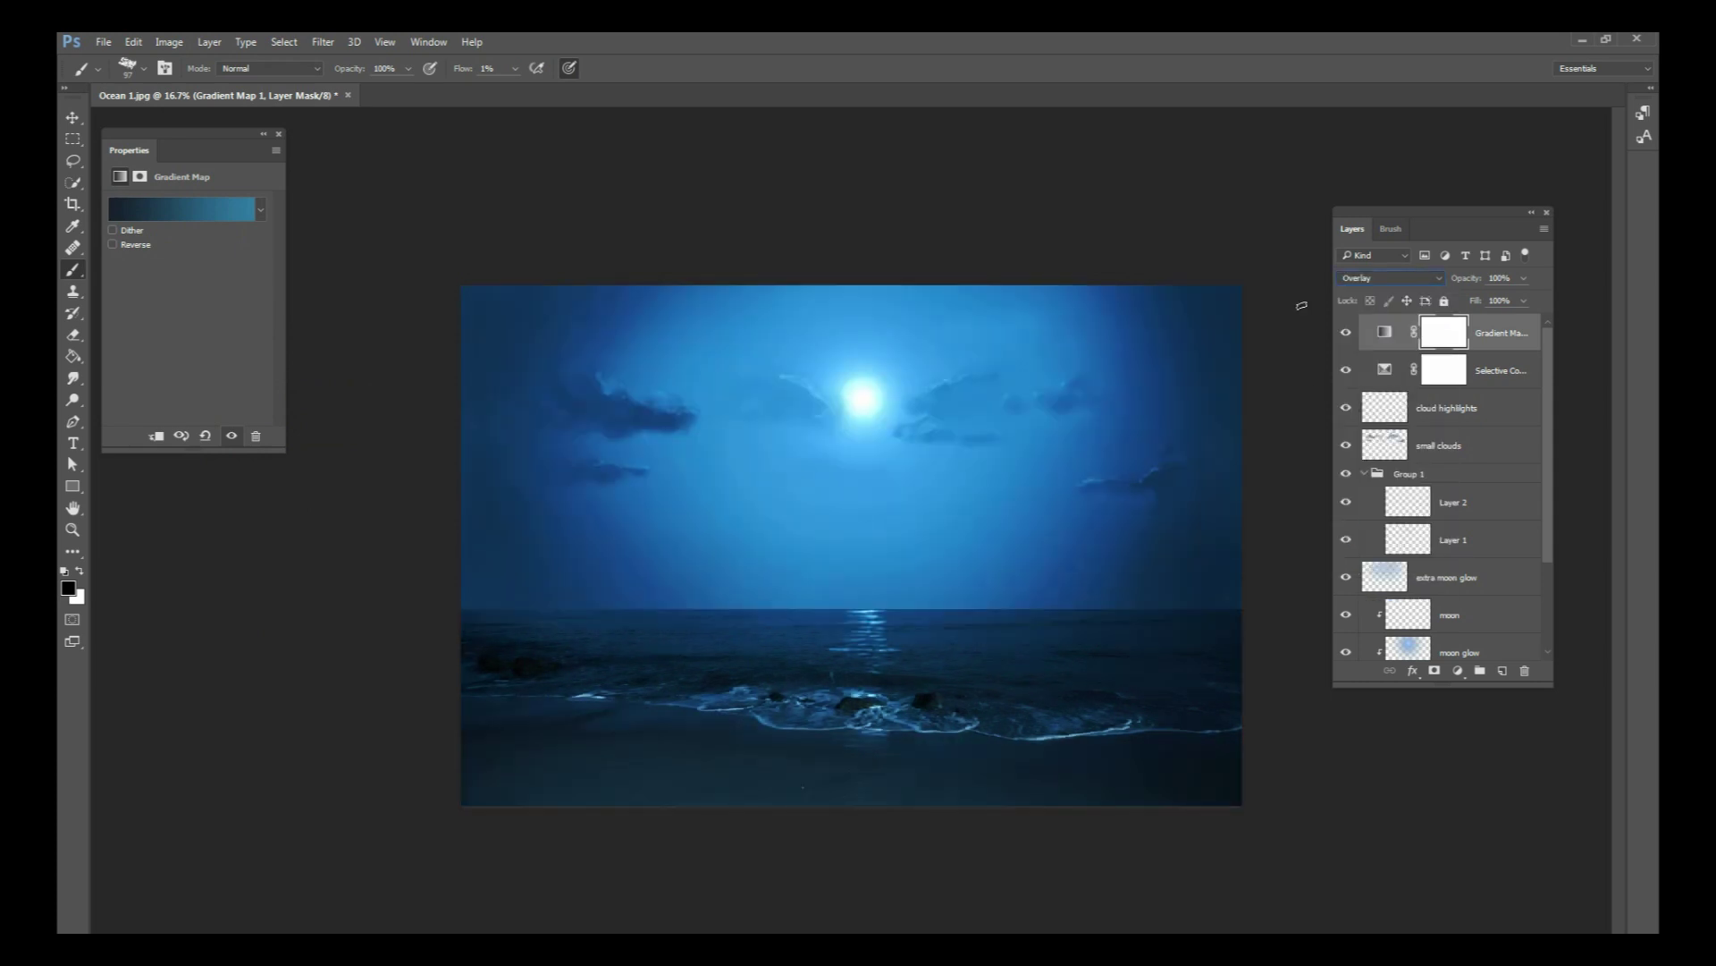
left_click_drag(1525, 279, 1471, 299)
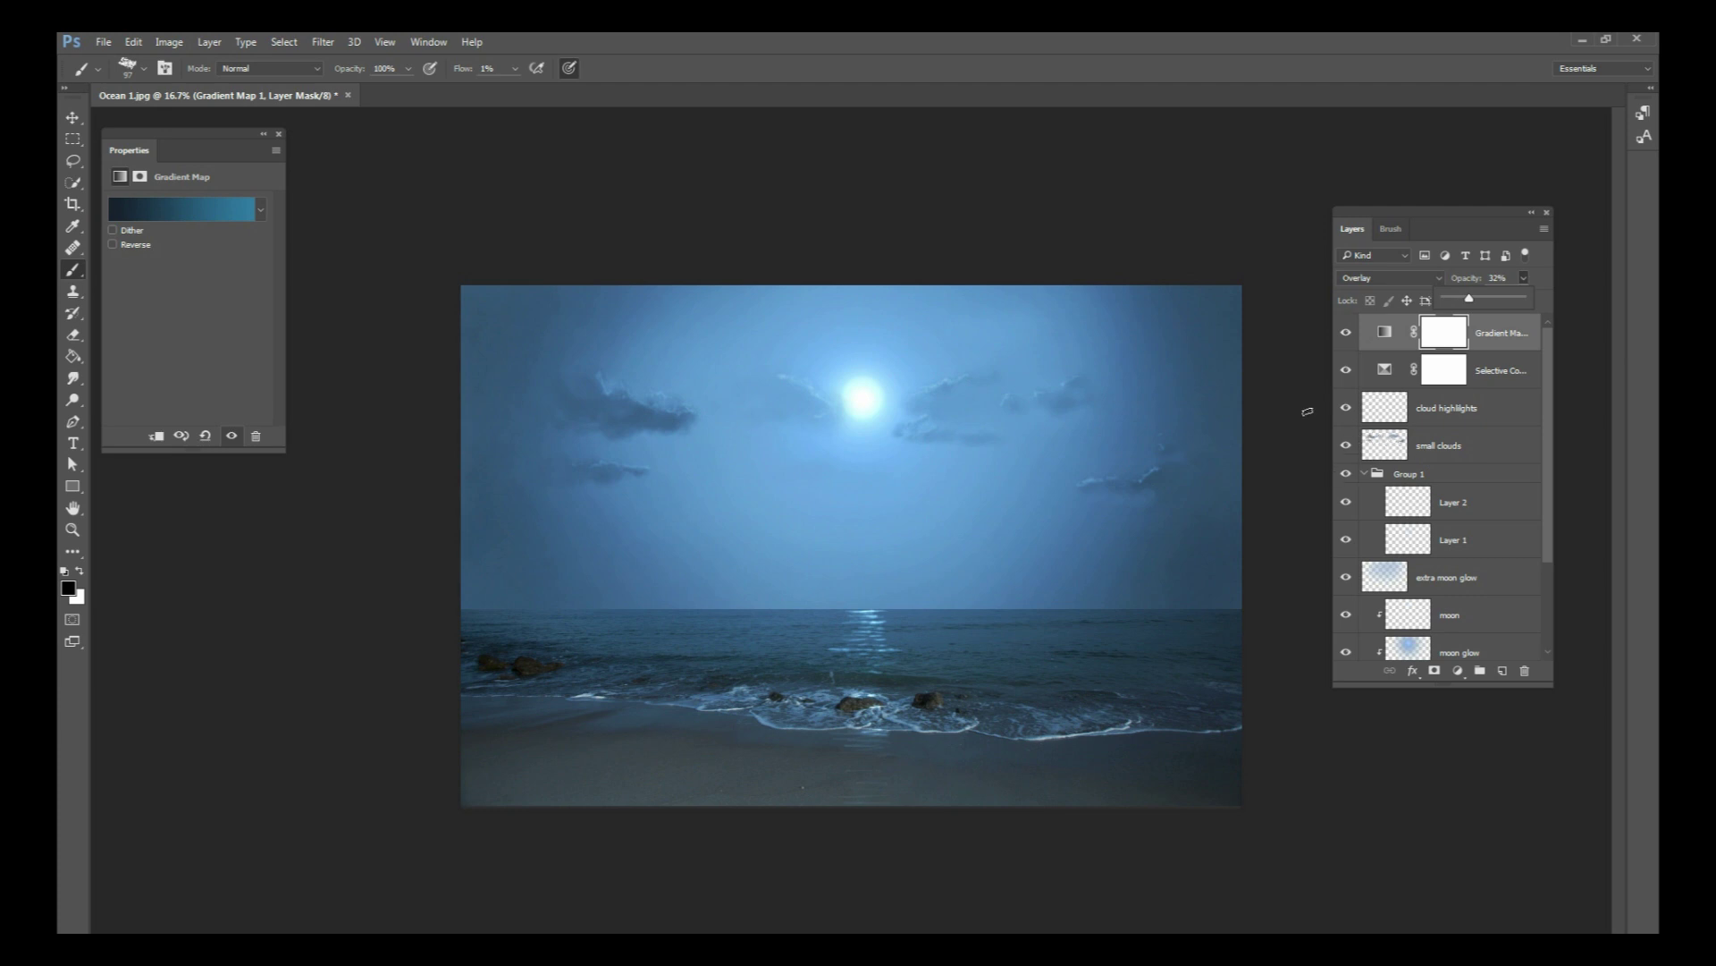
Step: Group all layers above the Background as "edits" and toggle the group's visibility off and on to compare with the original photo
left_click_drag(1550, 347, 1551, 381)
scroll(1550, 381, "up", 2)
mouse_move(1550, 383)
left_mouse_down()
mouse_move(1548, 561)
mouse_move(1520, 388)
mouse_move(1535, 525)
mouse_move(1547, 369)
left_mouse_up()
left_click_drag(1549, 411, 1542, 553)
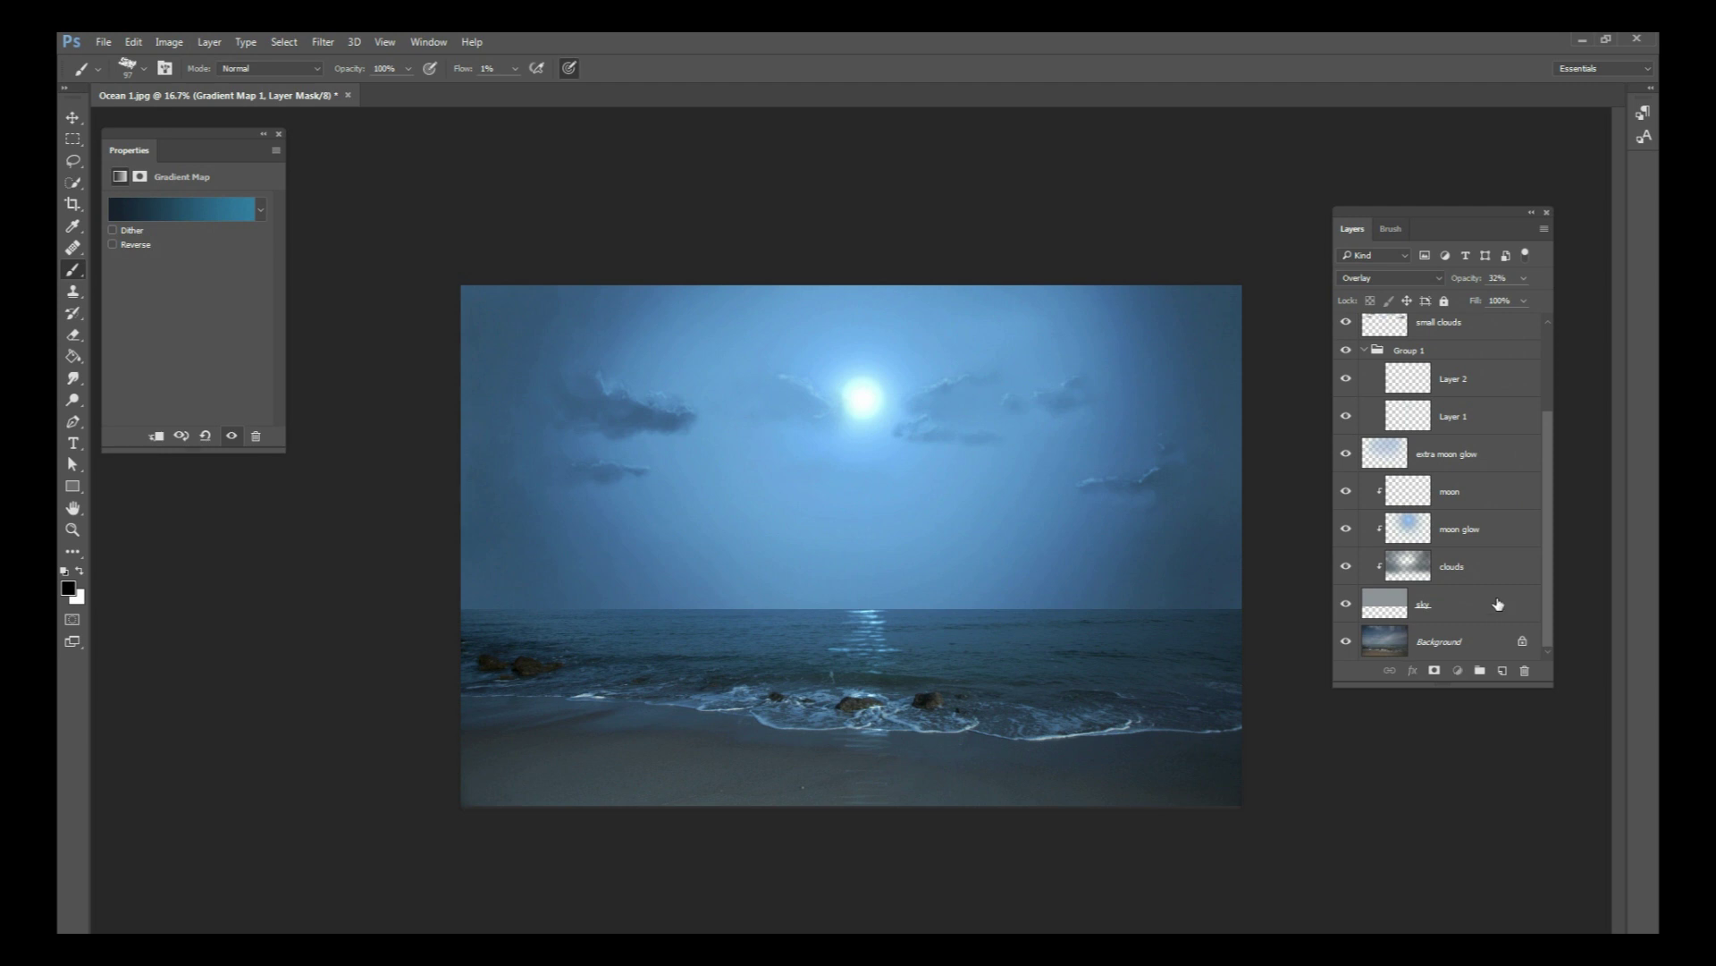
left_click(1498, 605, "shift")
key("ctrl+g")
double_click(1410, 323)
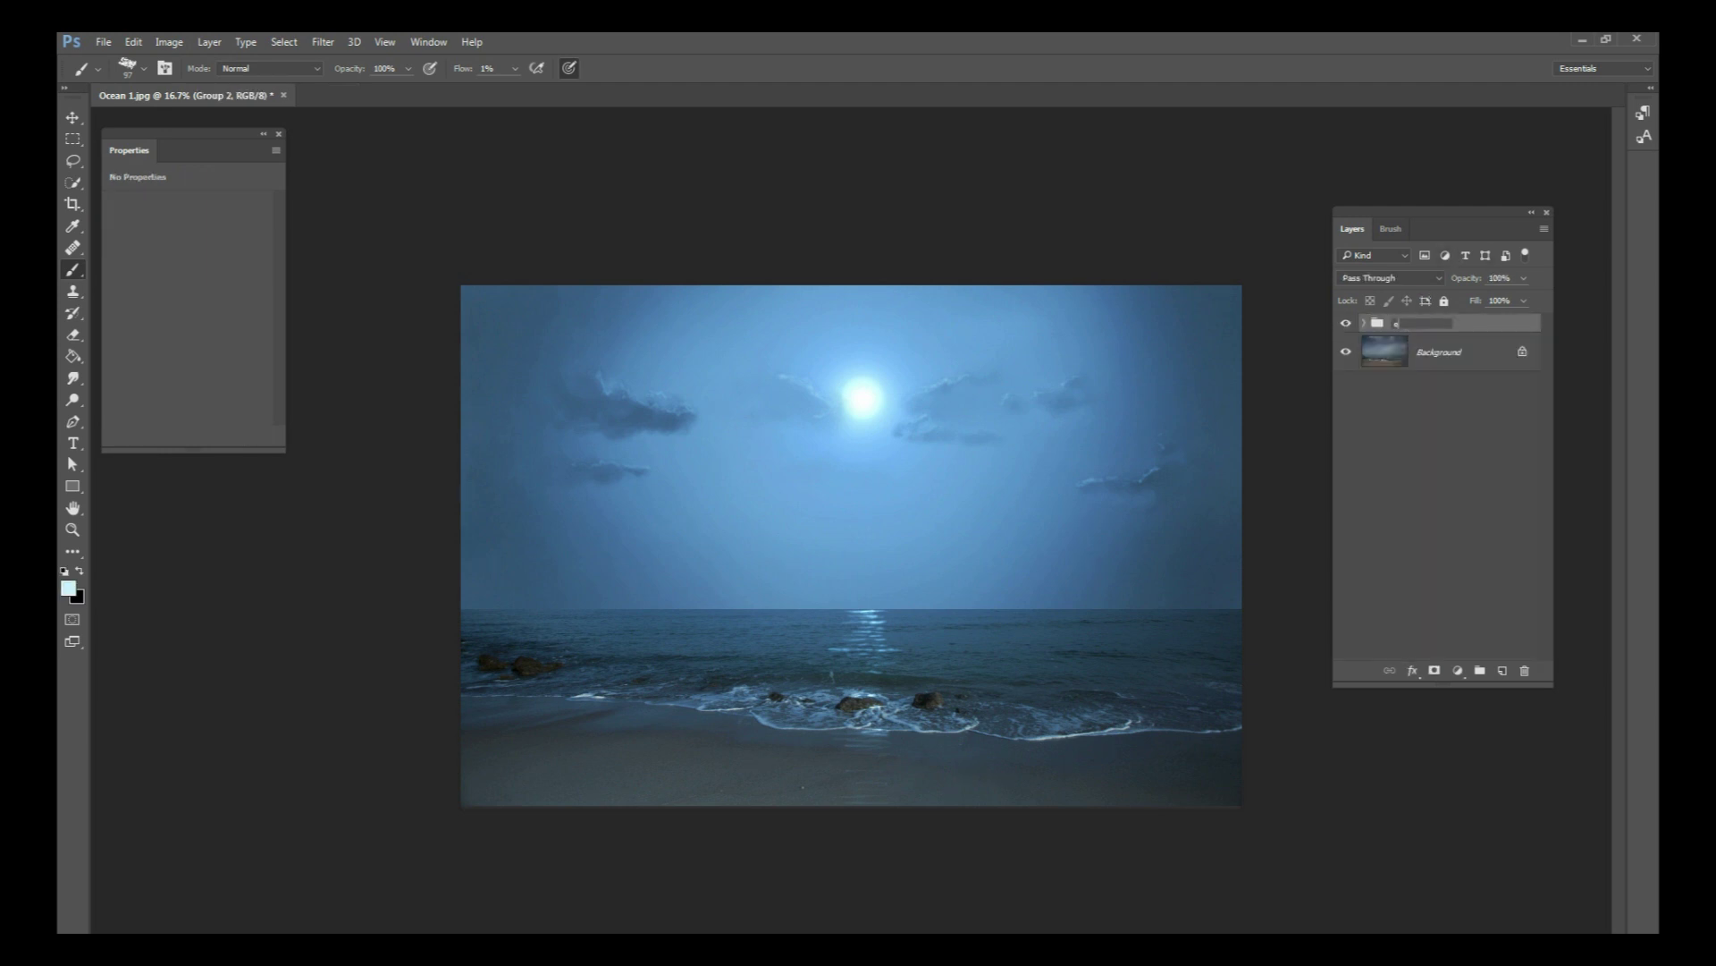
key("Return")
left_click(1347, 323)
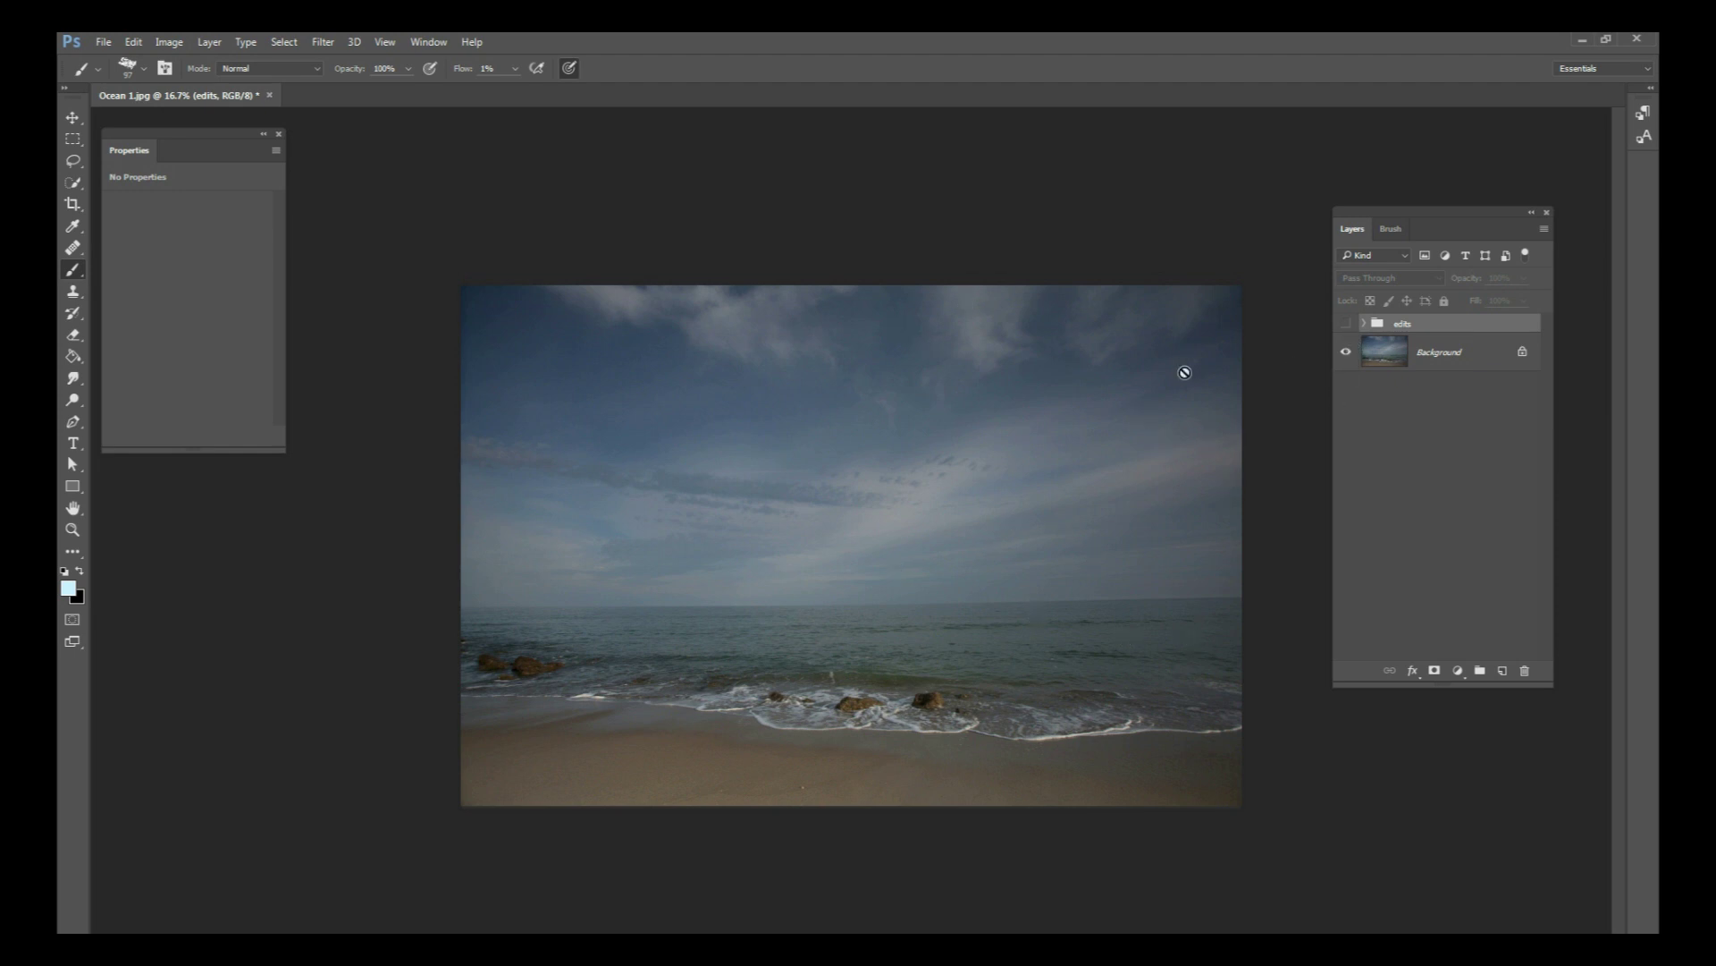
left_click(1345, 324)
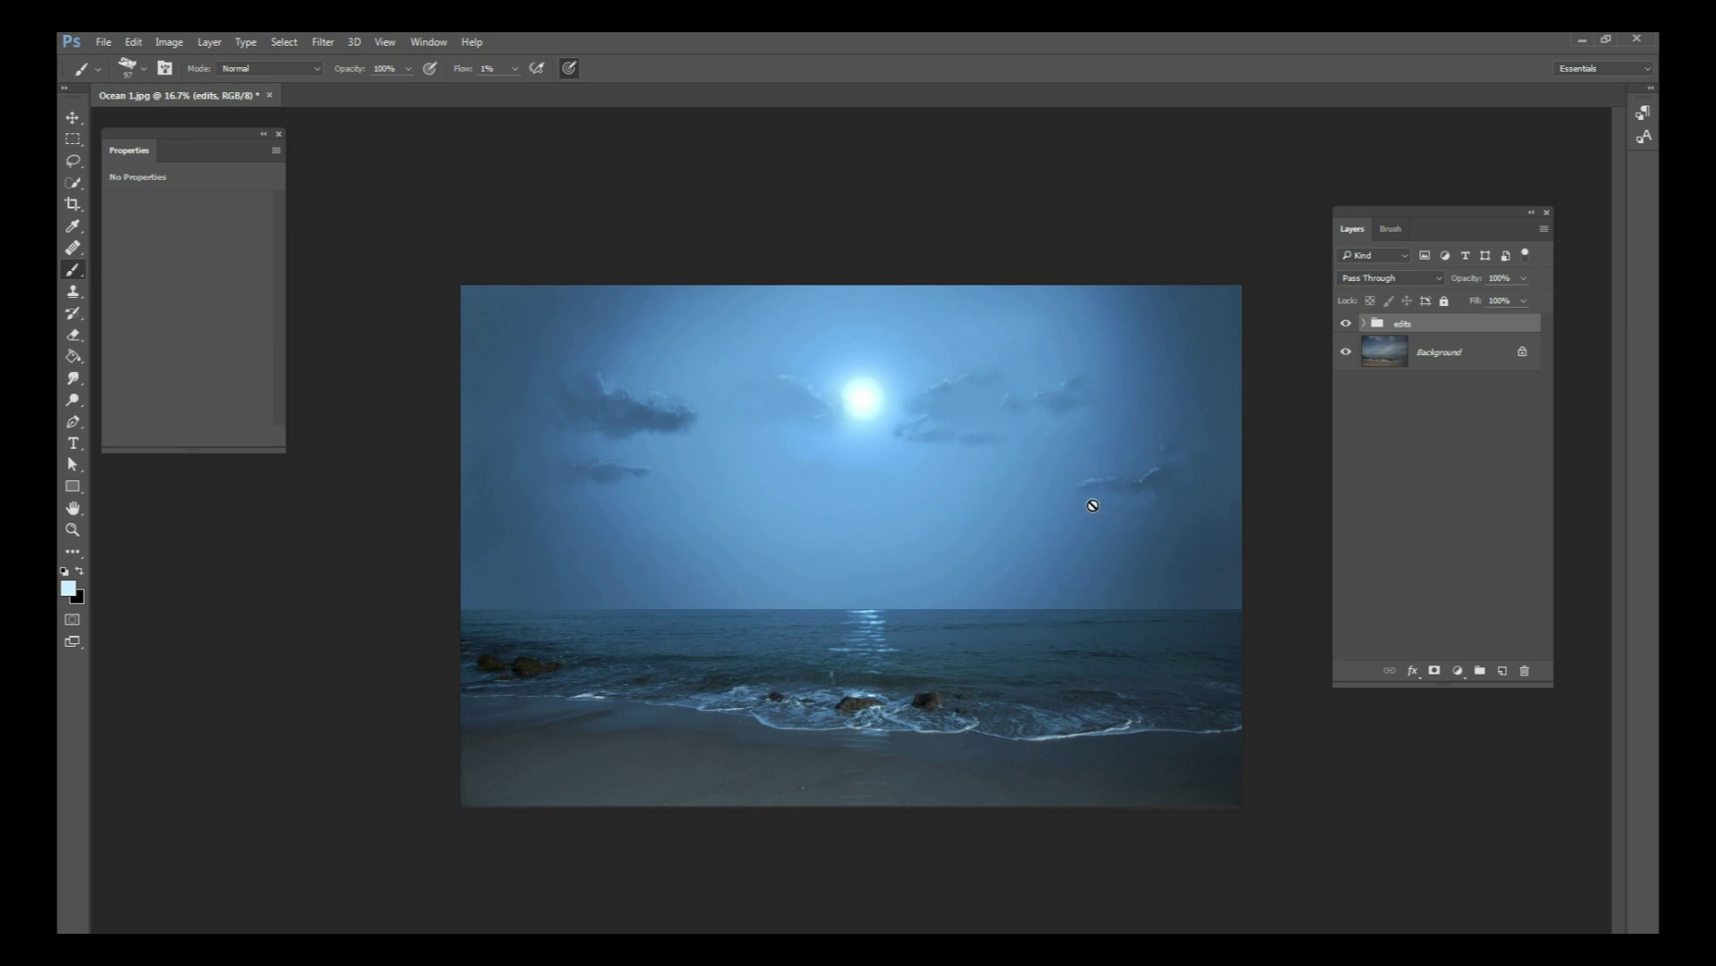